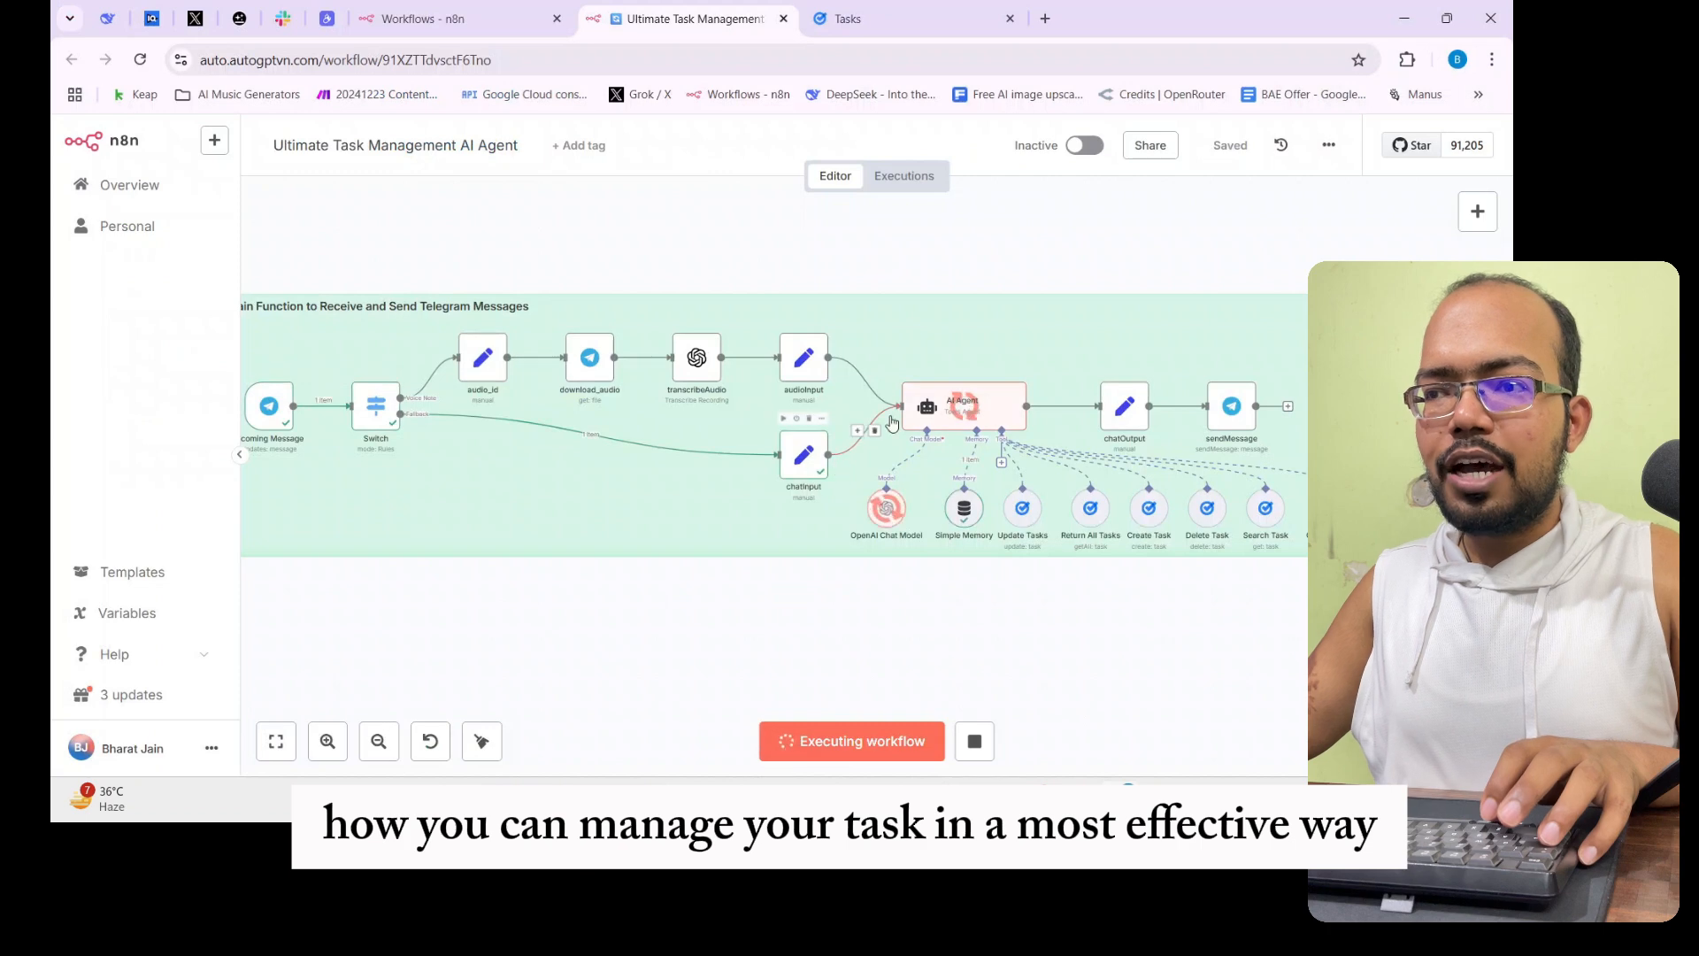
Watch the test execution of the Ultimate Task Management AI Agent workflow around the AI Agent node and its tools
scroll(889, 426, up, 5)
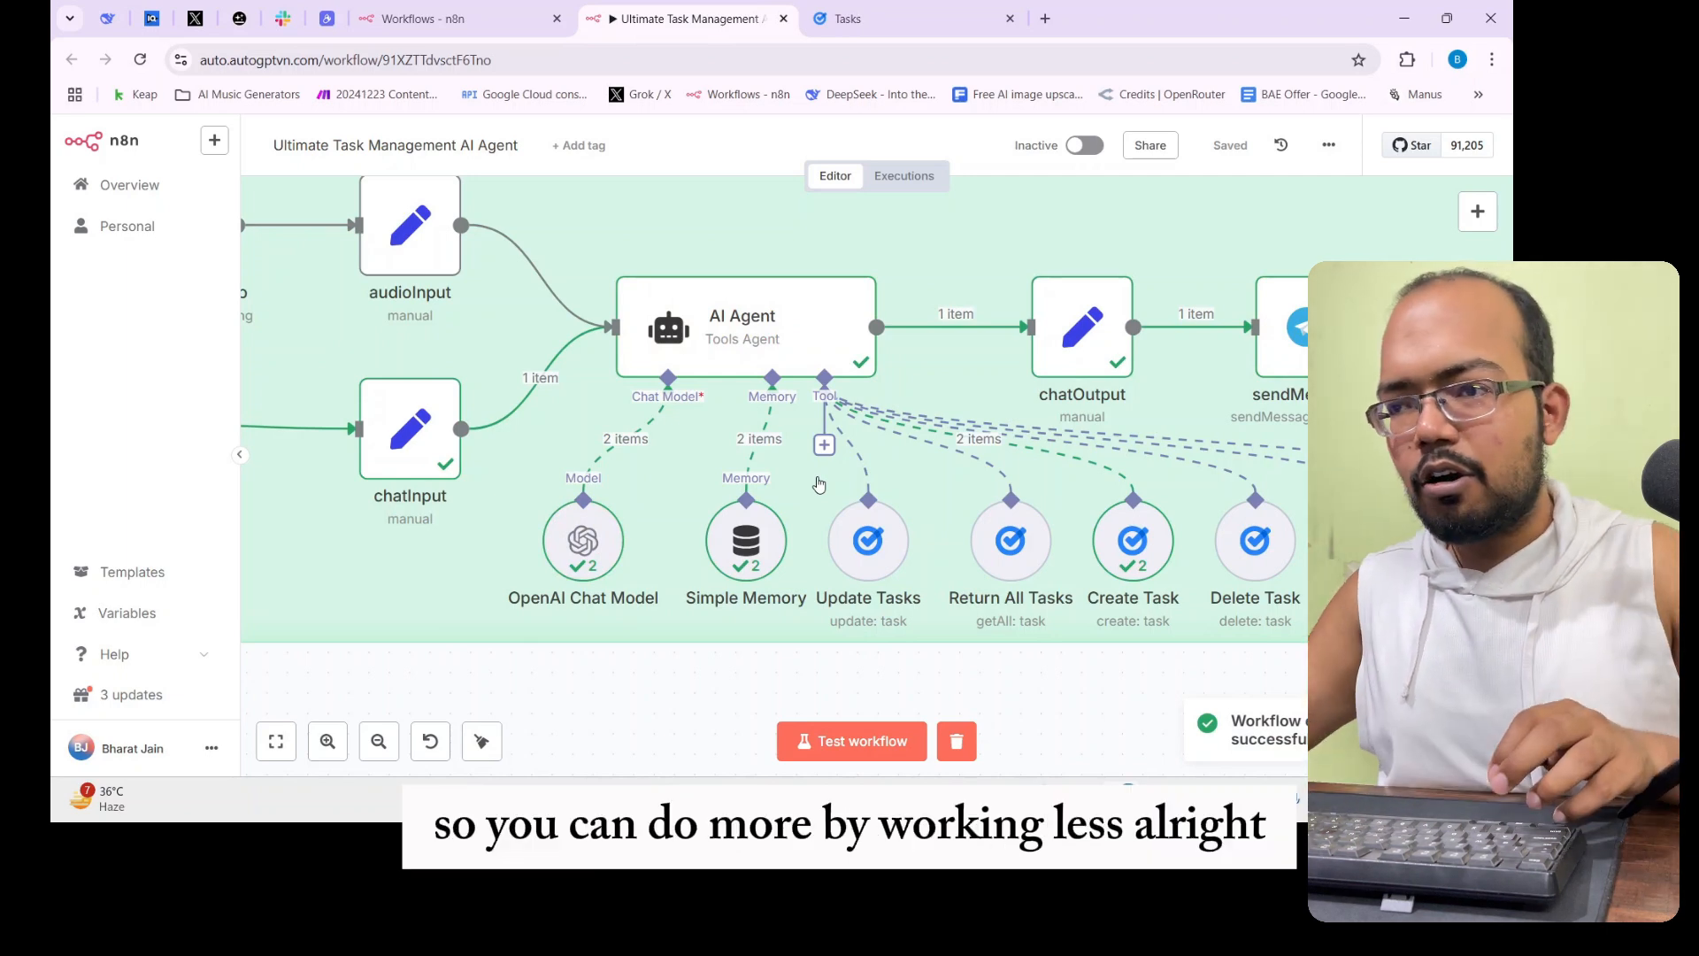
scroll(680, 379, down, 2)
scroll(738, 351, up, 2)
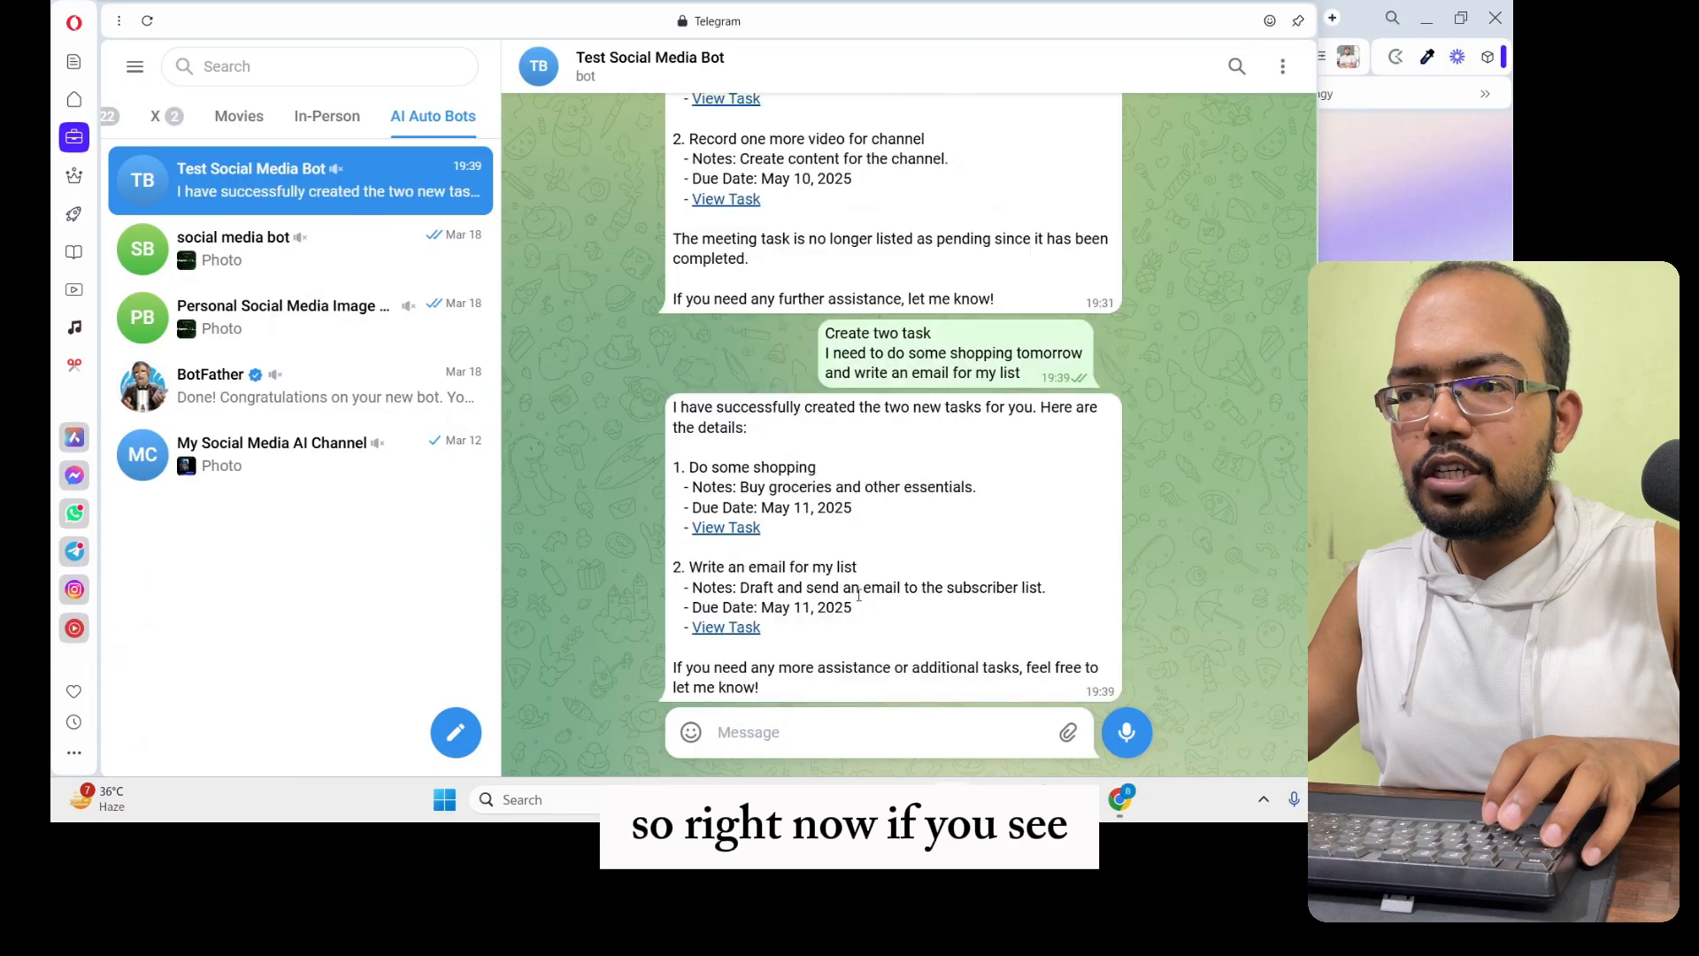
Review the request to create shopping and email tasks in the Telegram chat with Test Social Media Bot
double_click(834, 343)
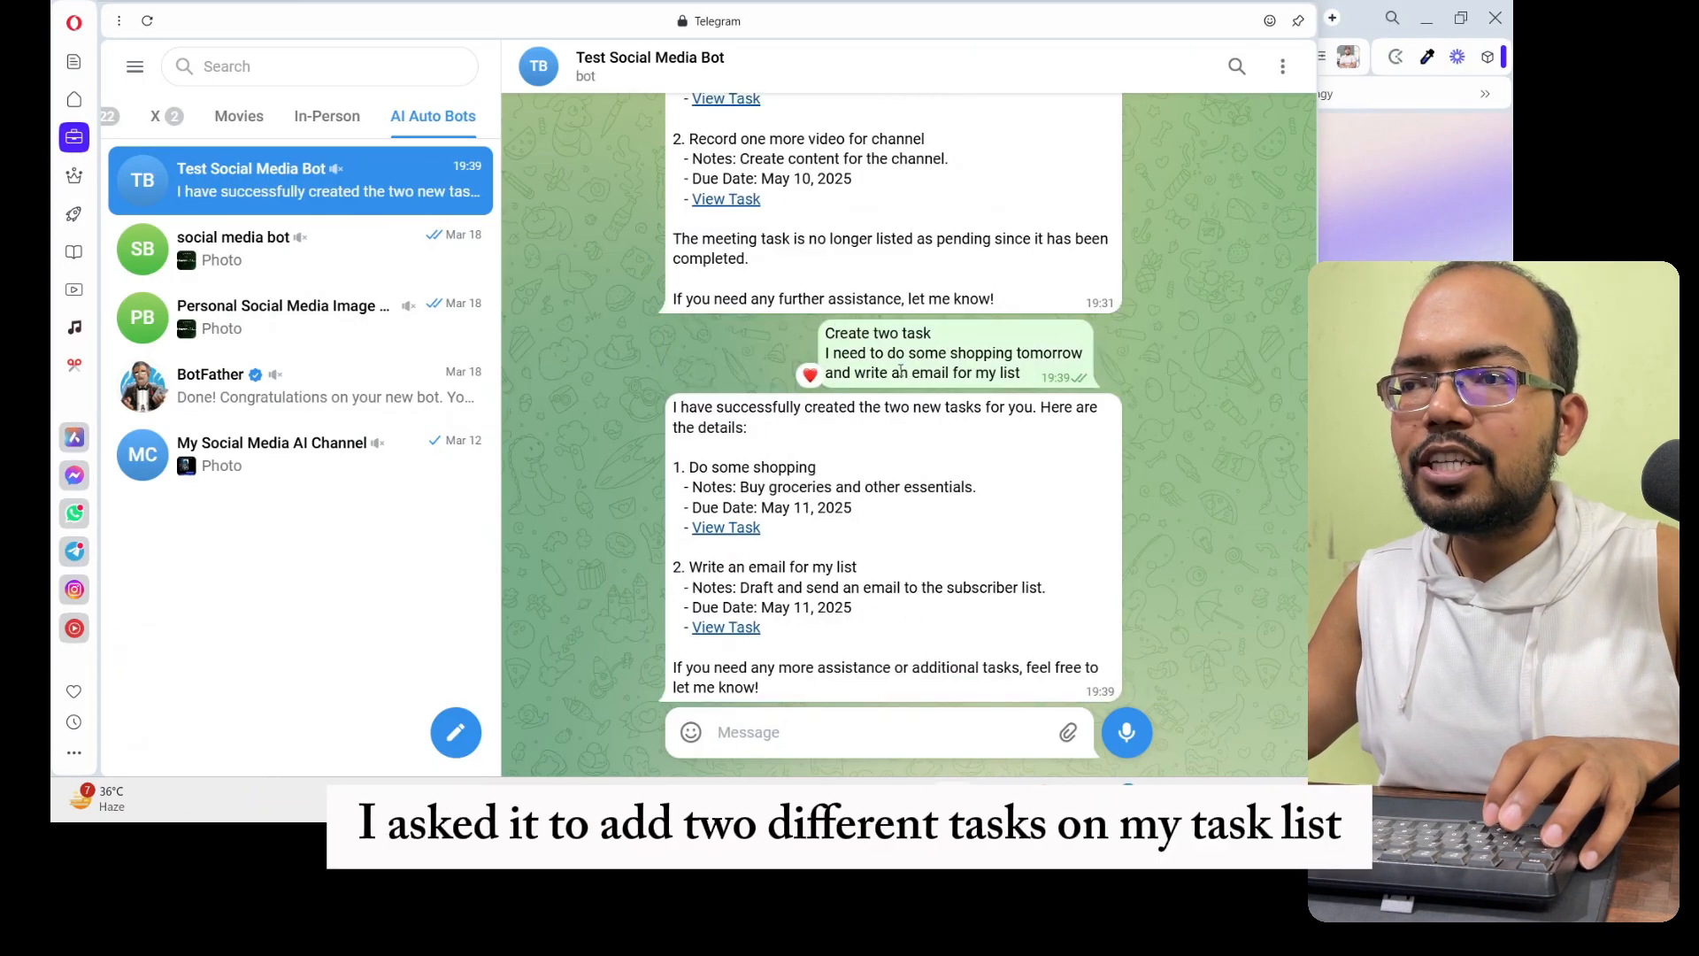
drag(841, 353, 938, 353)
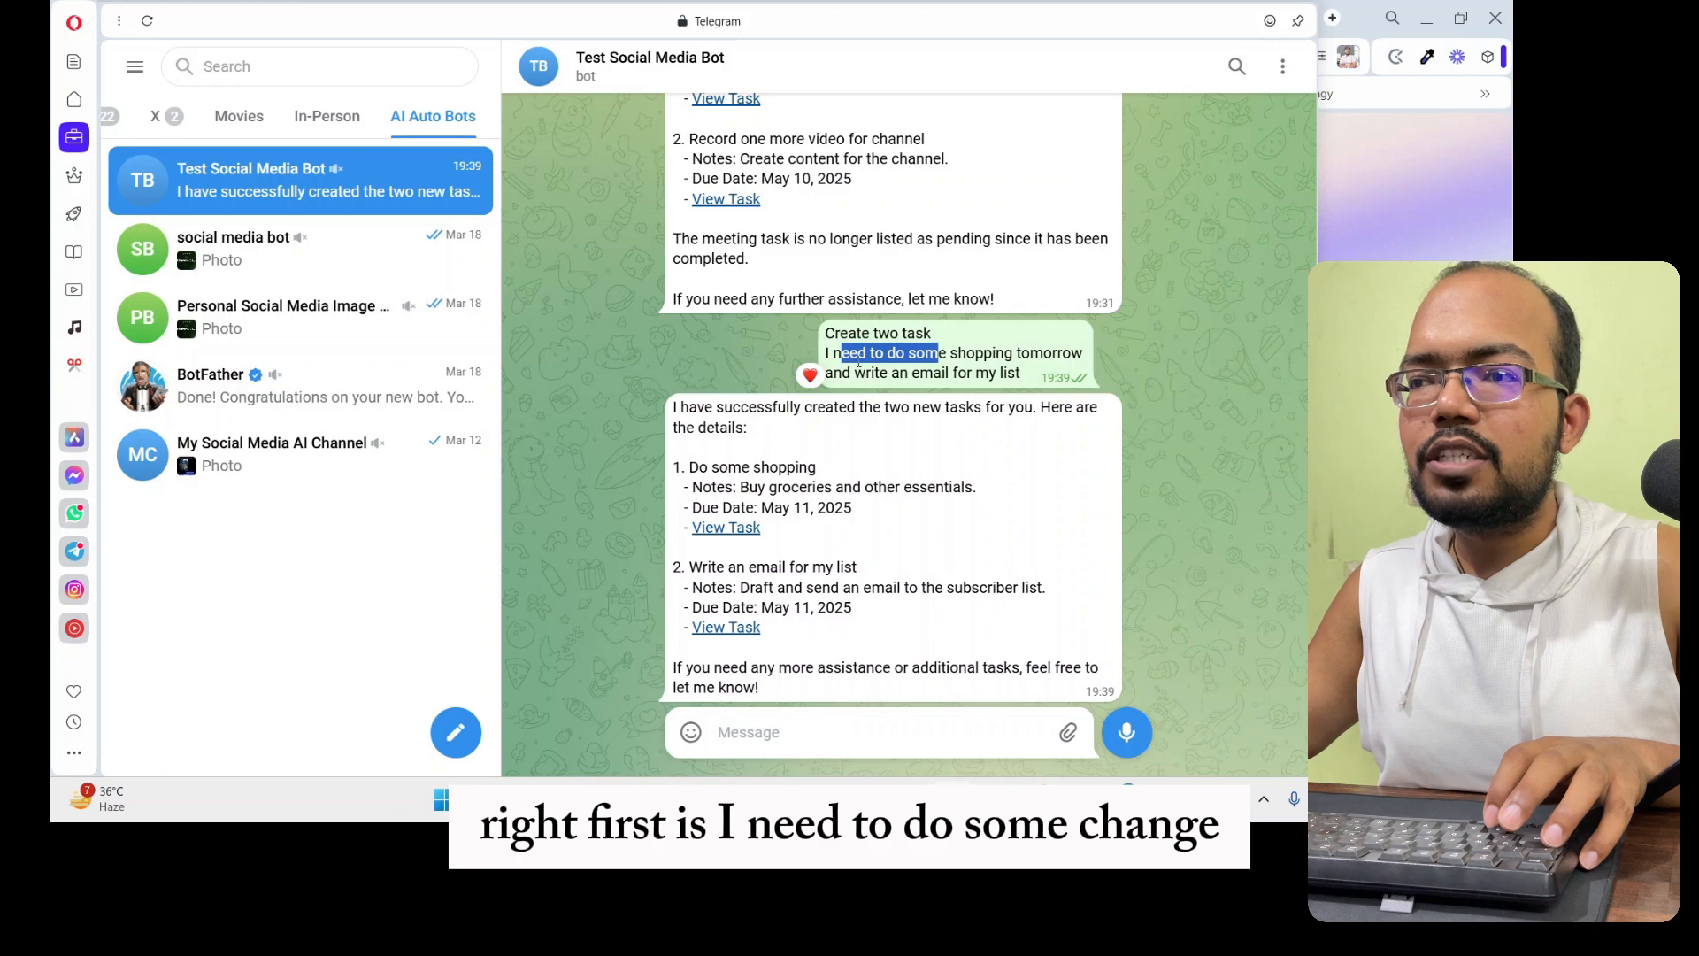
click(927, 368)
scroll(927, 370, up, 5)
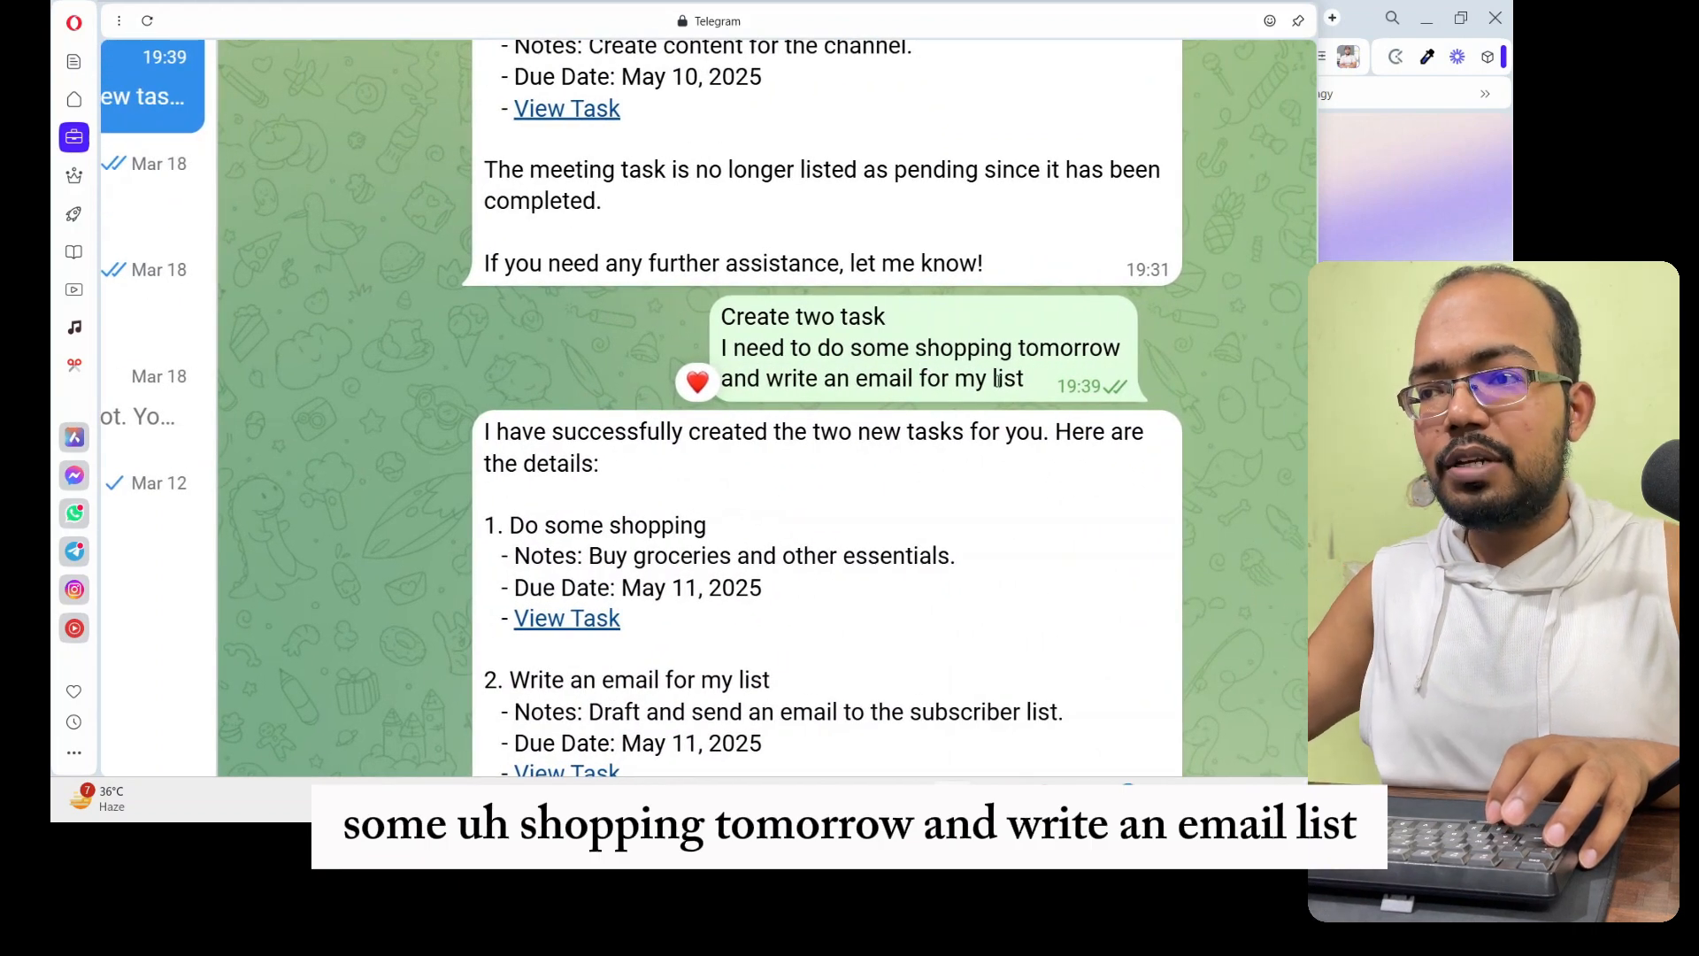
scroll(885, 367, down, 3)
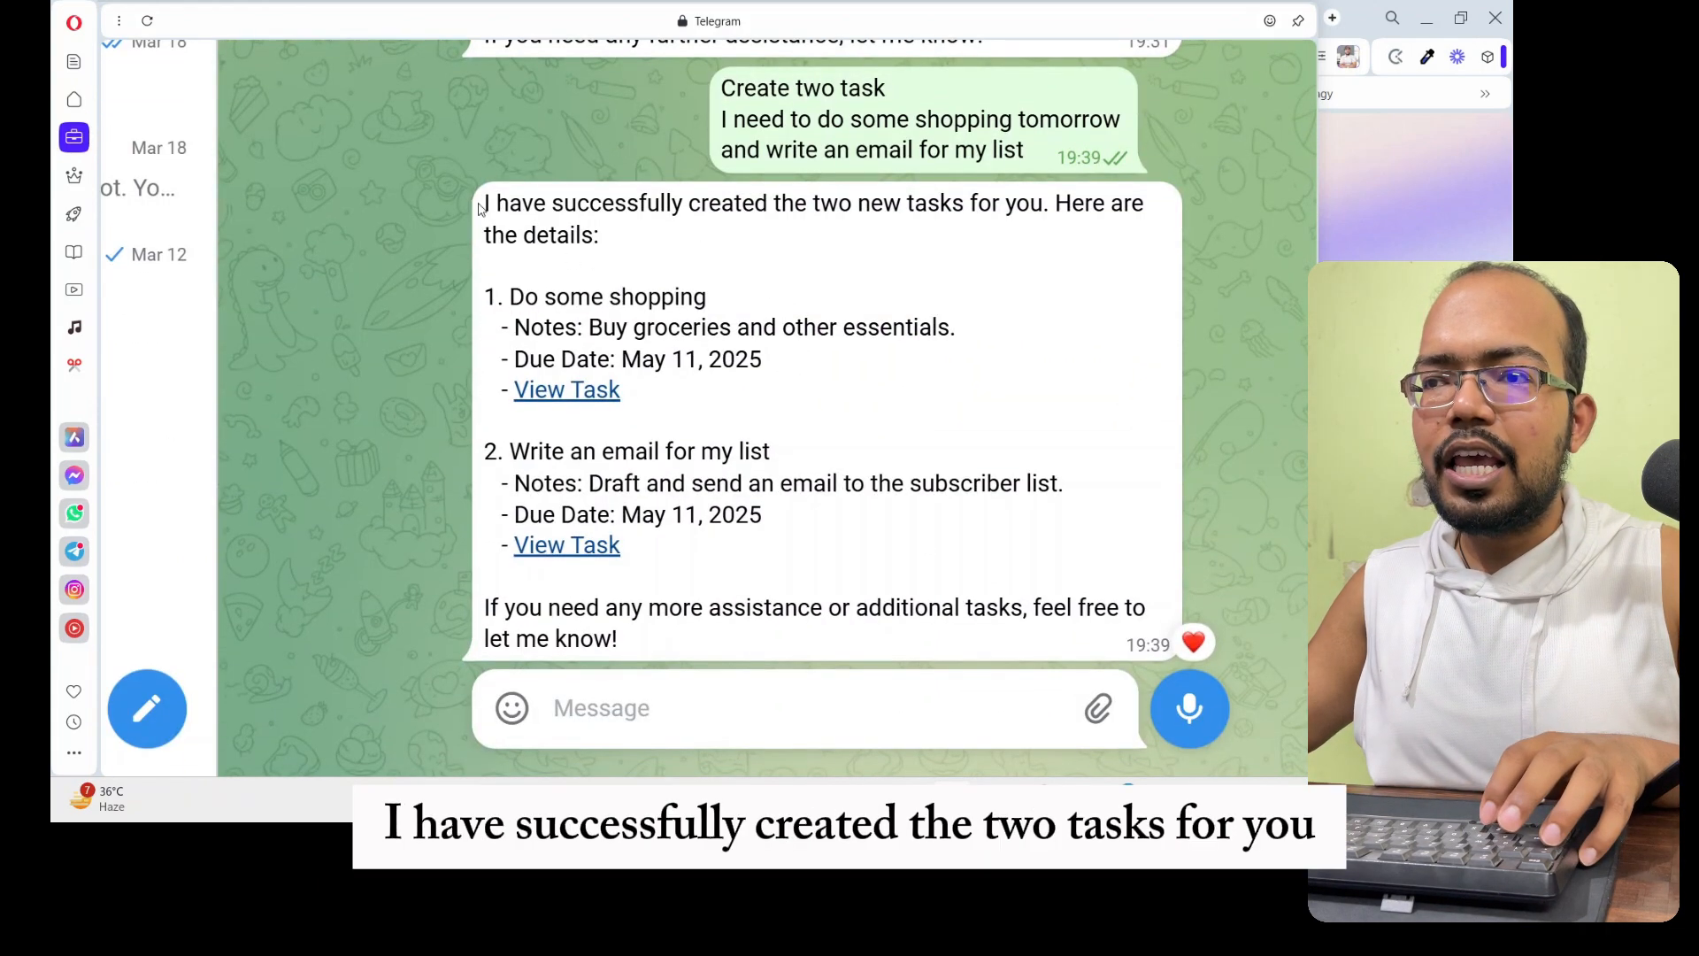
Read the bot's reply about the two created tasks, examining each task's title, notes and due date
drag(484, 202, 1072, 228)
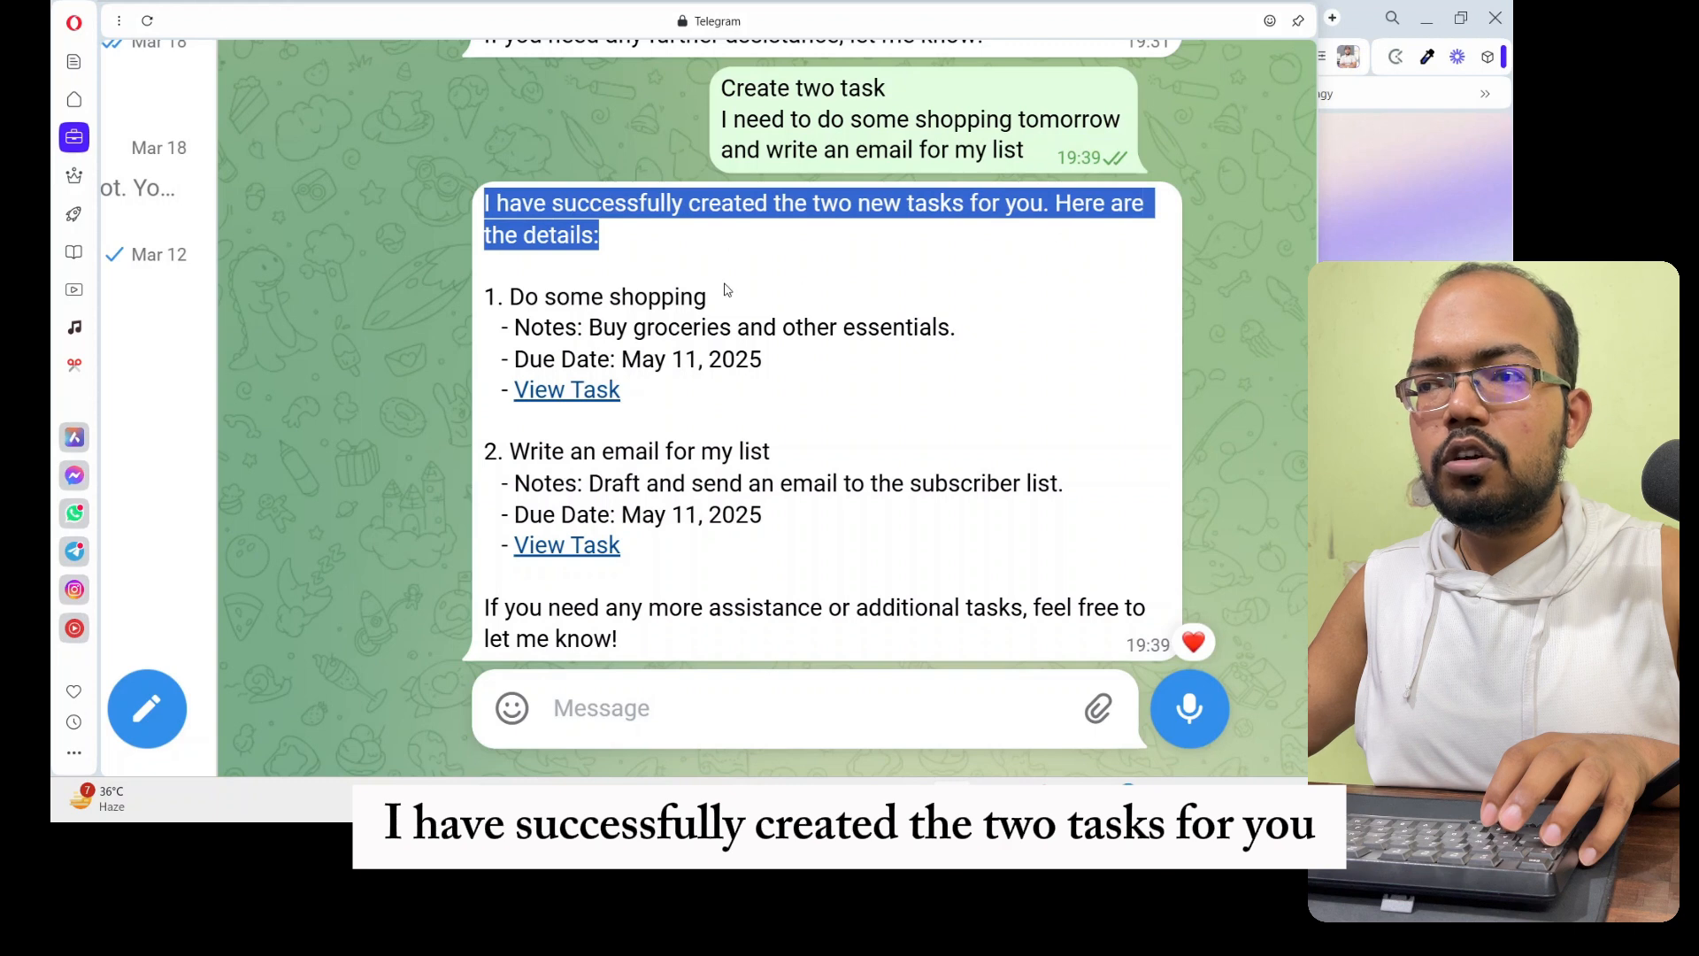
drag(527, 296, 699, 298)
click(620, 332)
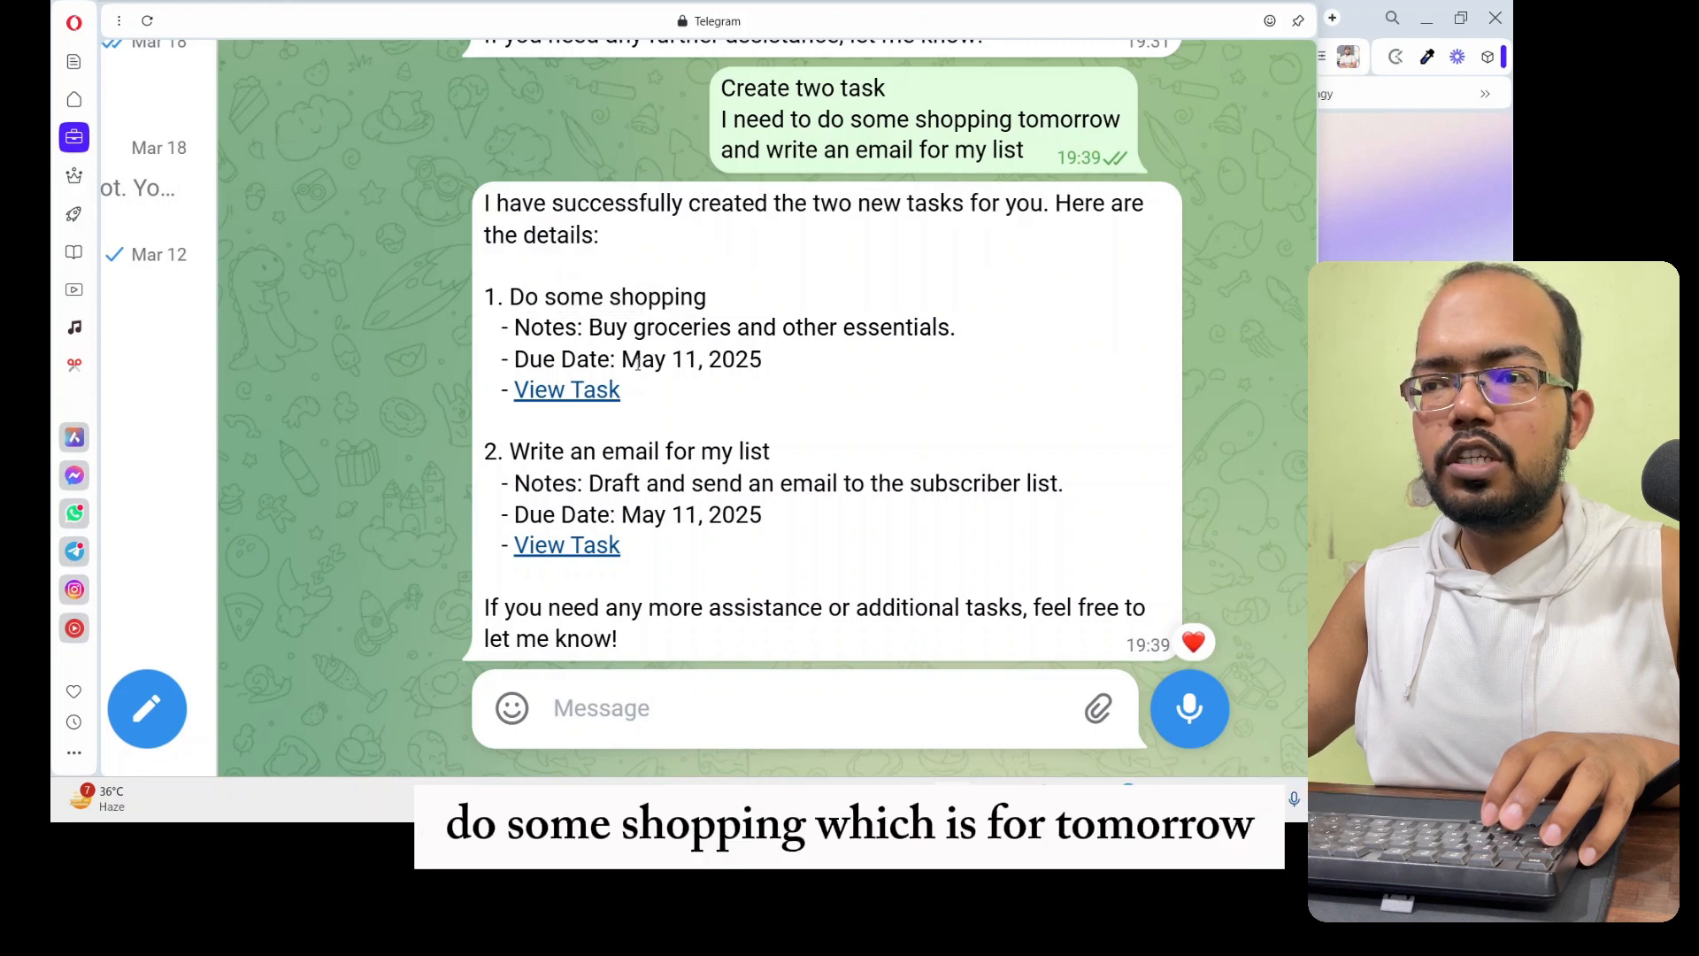
drag(638, 363, 763, 359)
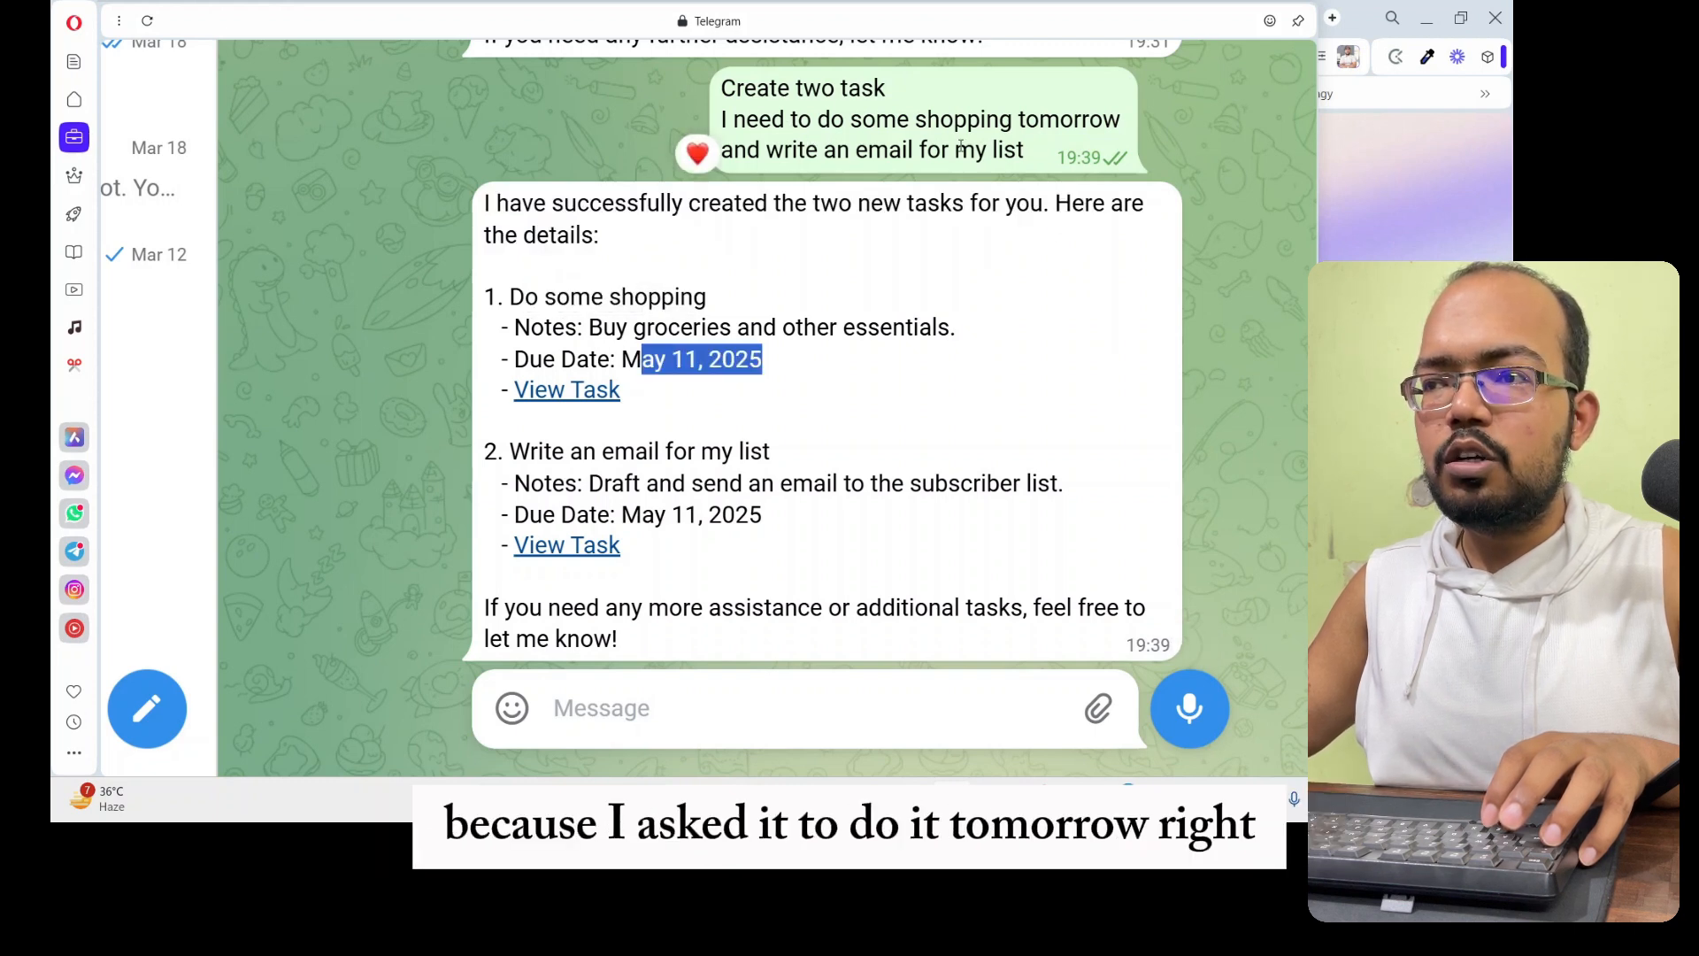
drag(972, 149, 1072, 155)
click(1069, 155)
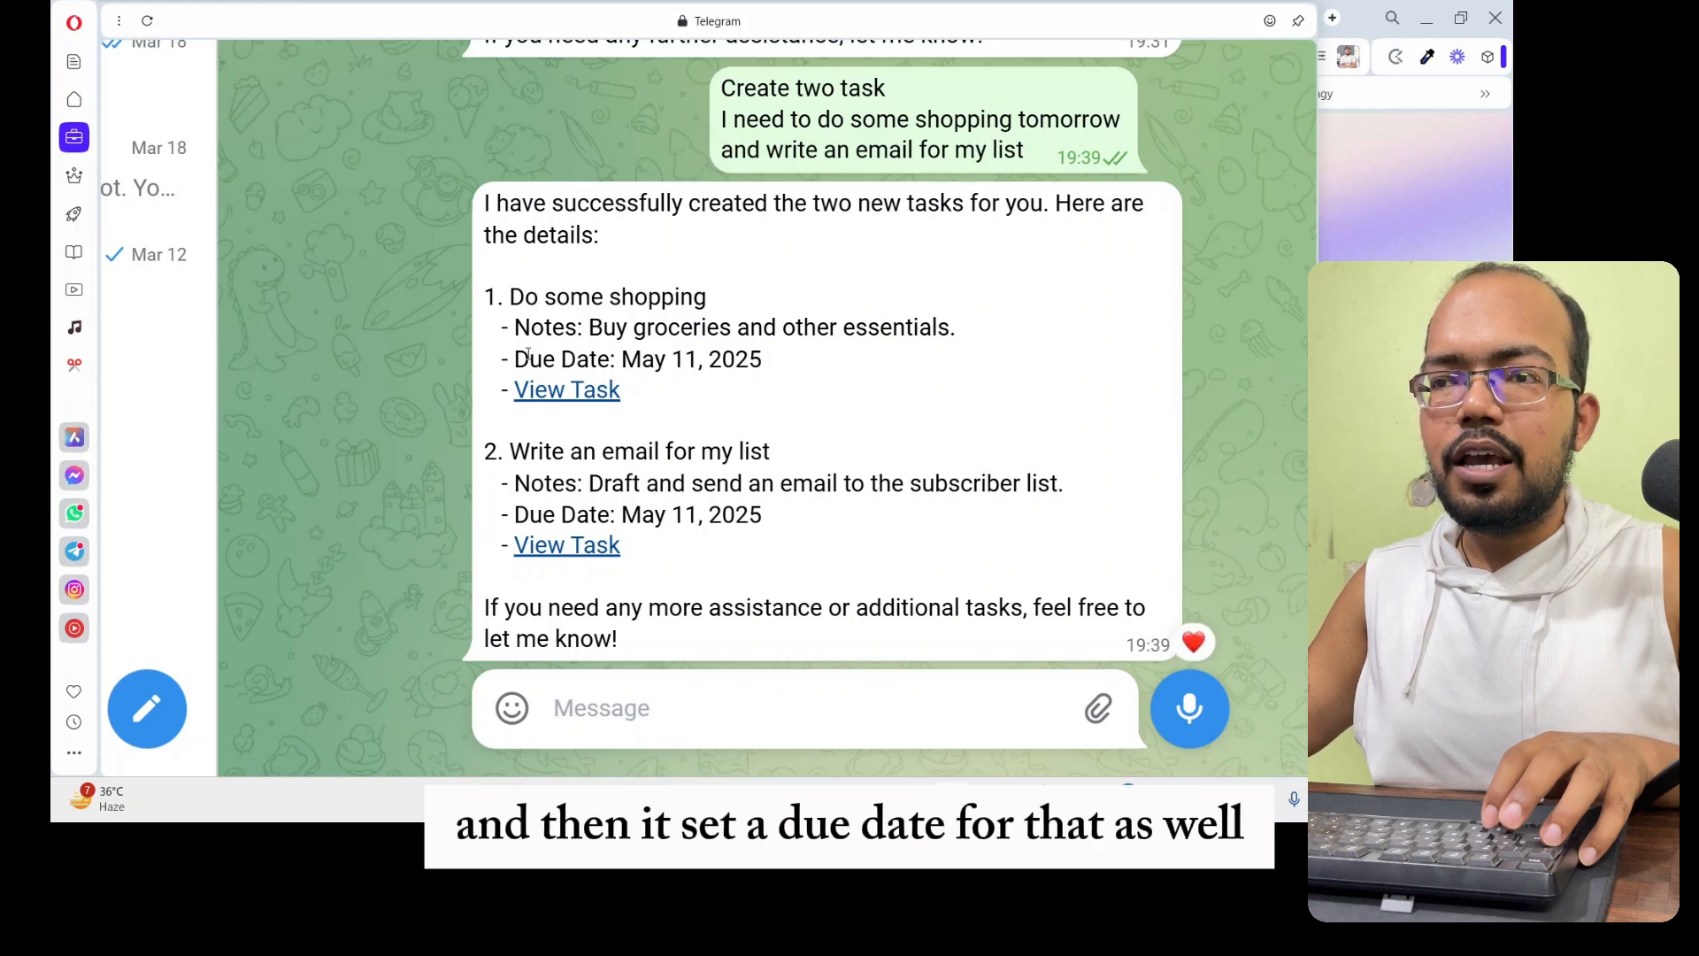
drag(622, 358, 750, 366)
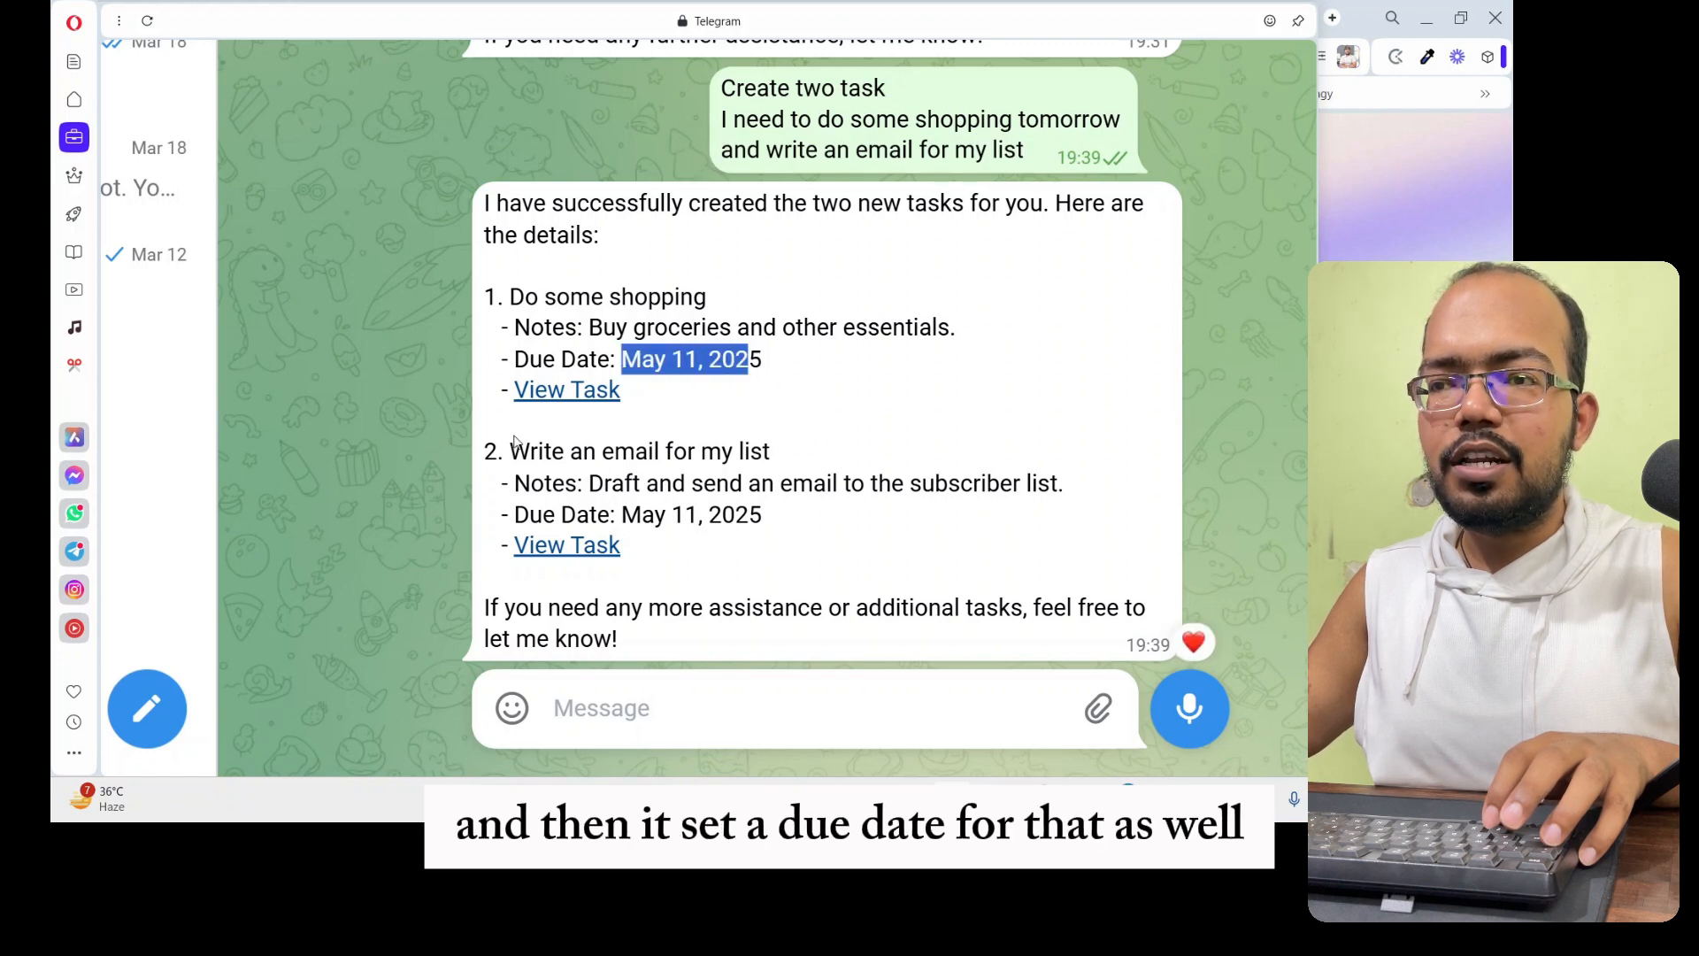
drag(514, 438, 749, 451)
drag(652, 492, 945, 494)
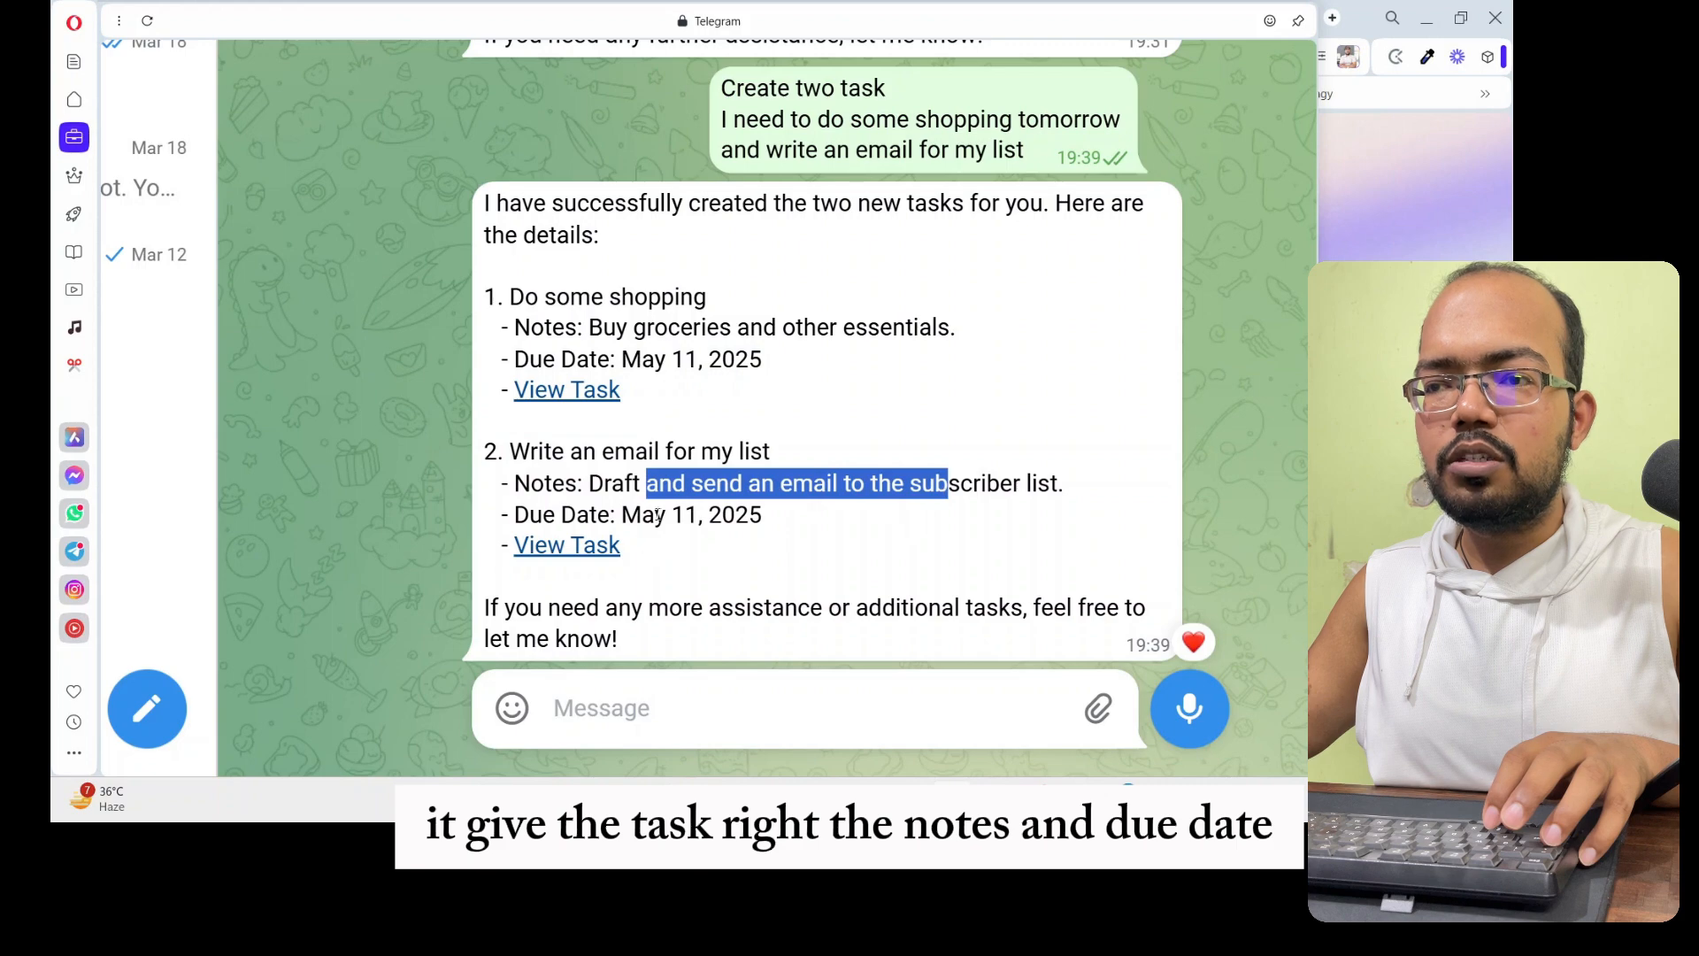
drag(658, 516, 766, 538)
Switch to Google Tasks in Chrome and check the My Tasks list for the newly created tasks
key(alt+Tab)
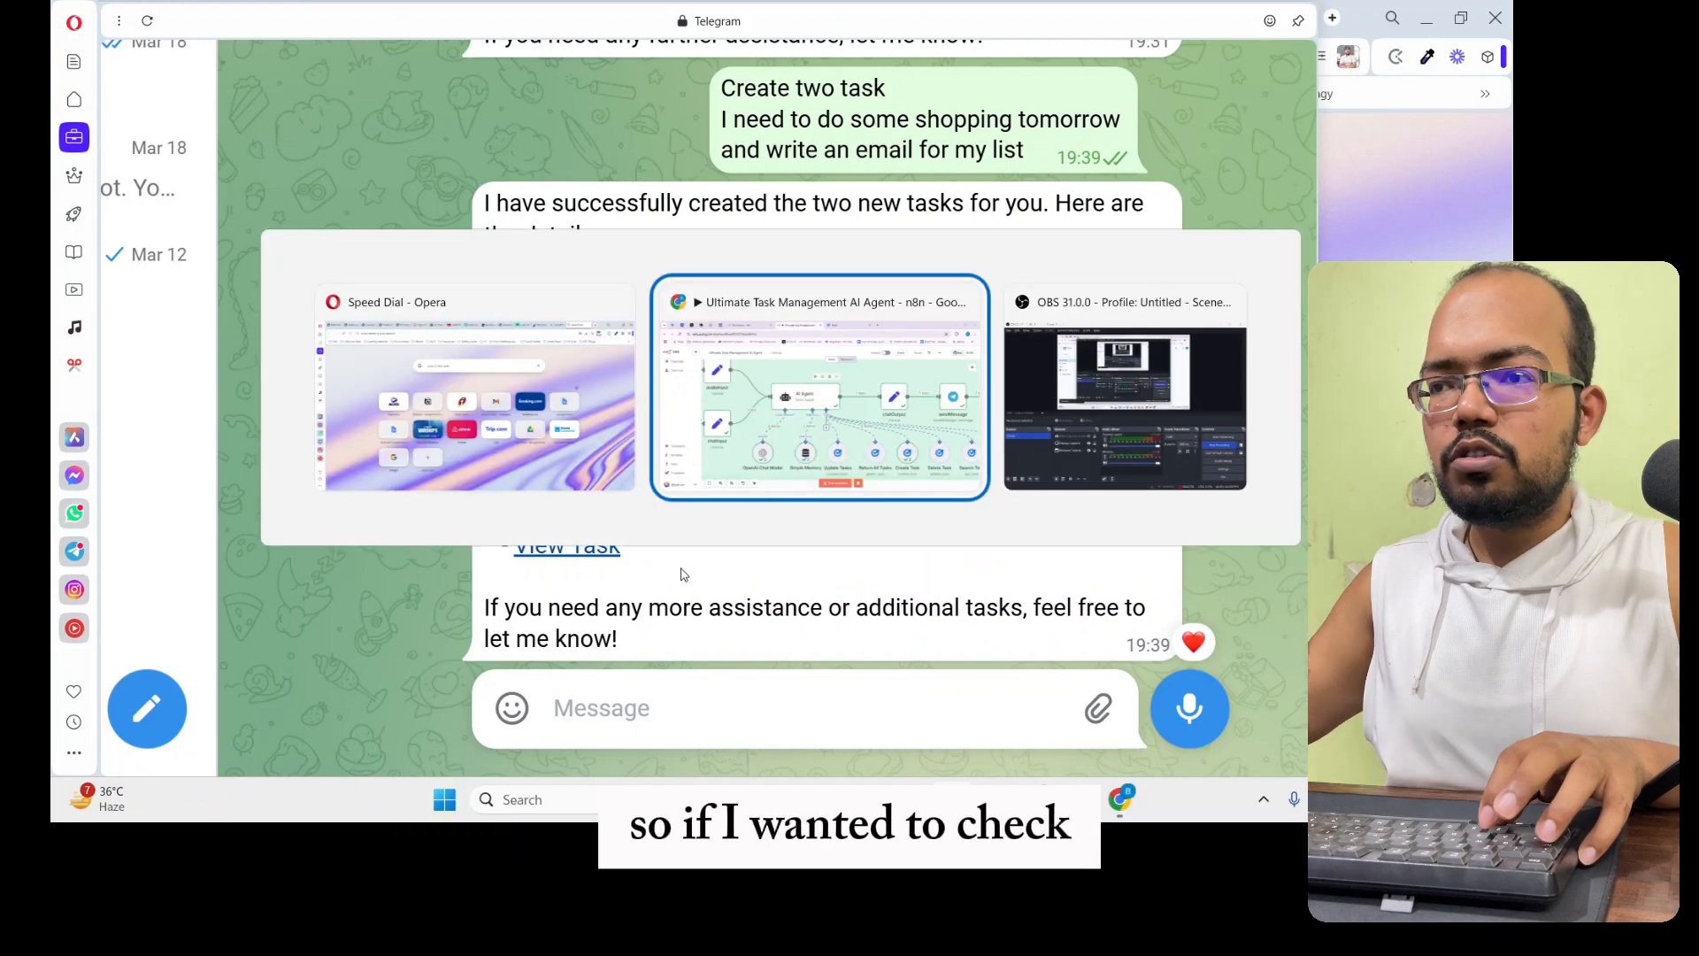
click(891, 7)
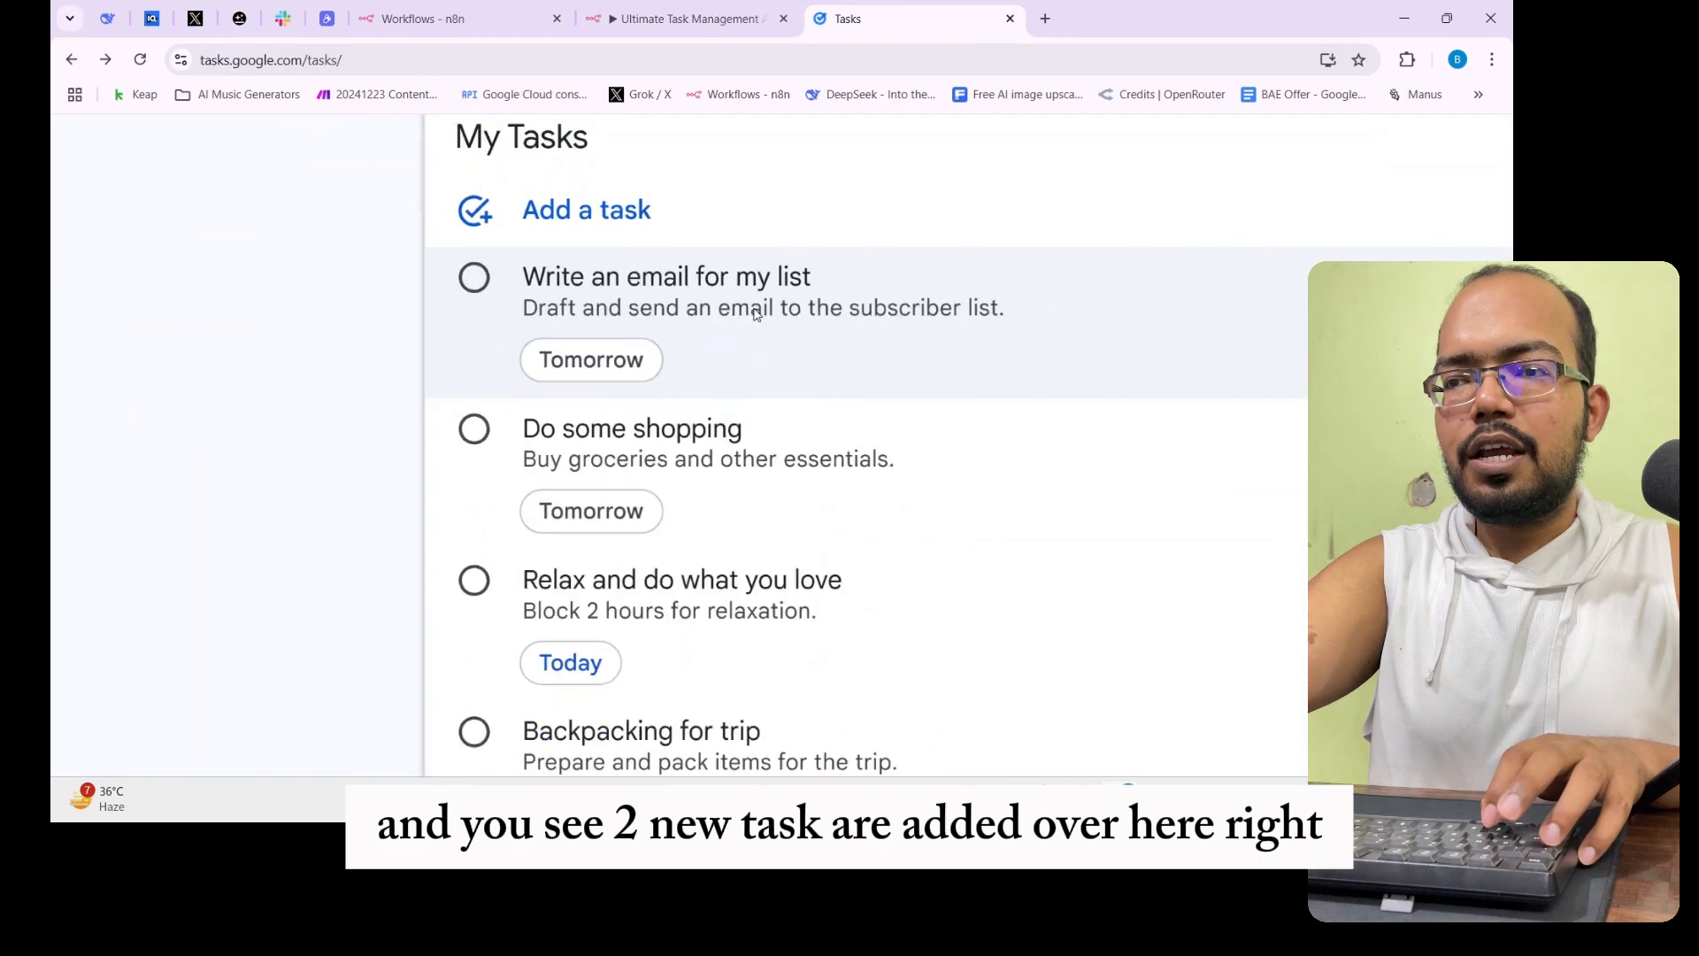
scroll(742, 407, down, 1)
scroll(706, 475, down, 2)
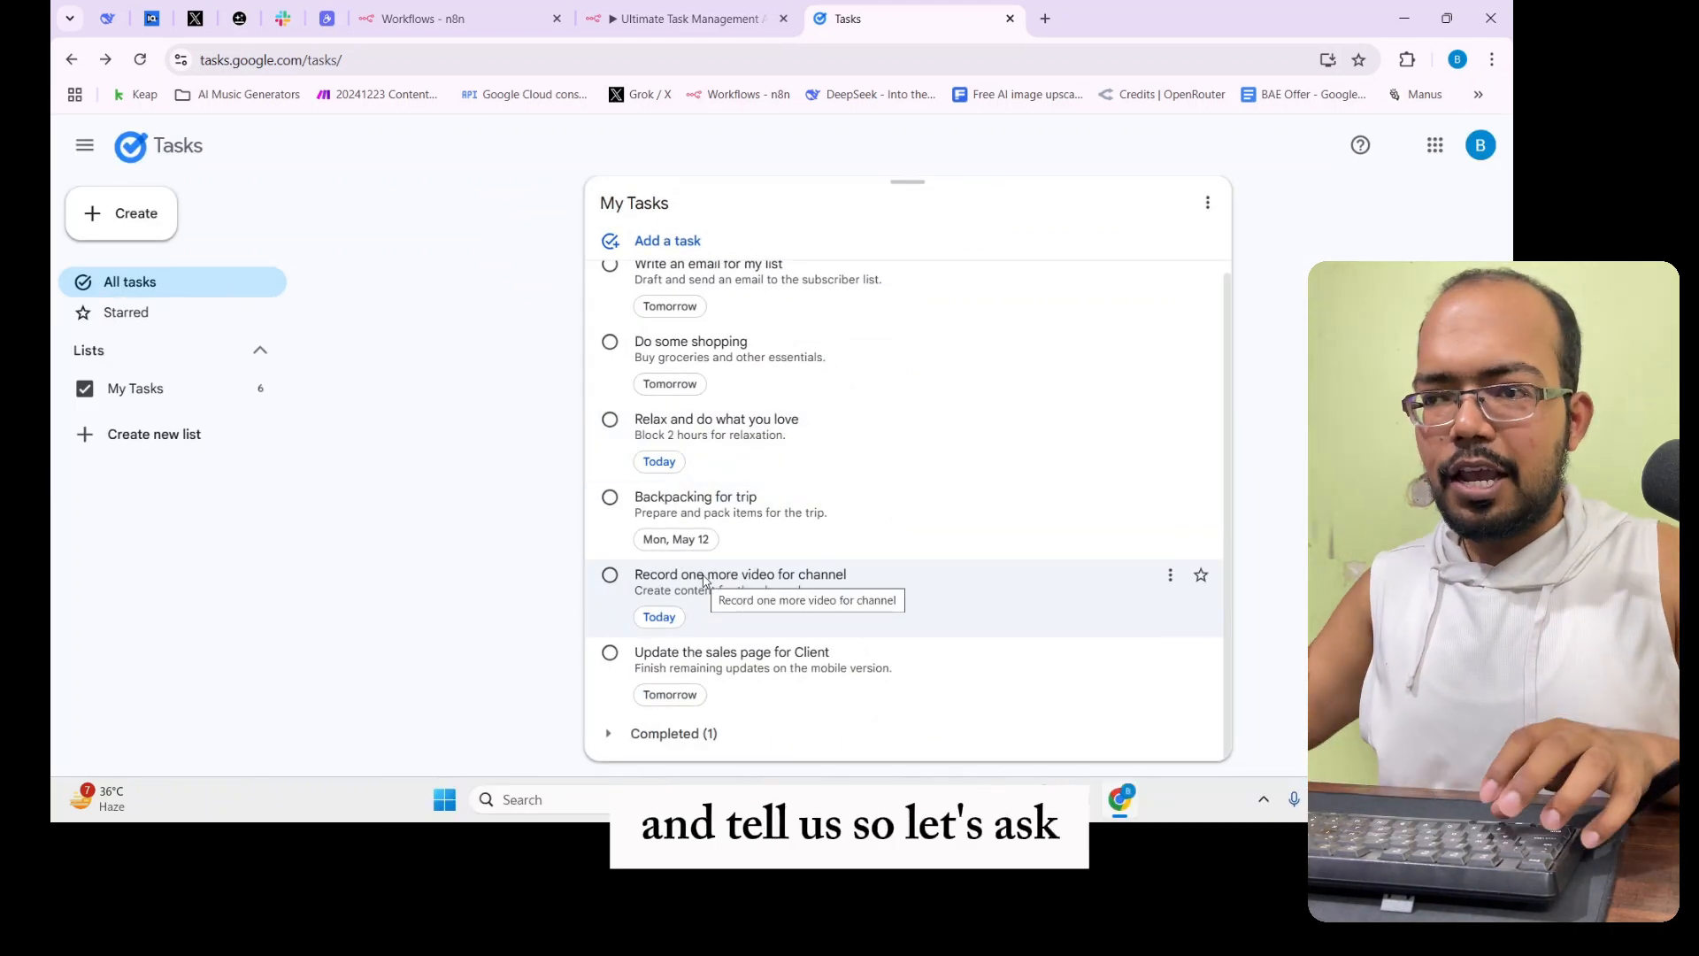
Return to the Telegram bot chat and send the message "can you tell me what task for today is pending?"
key(alt+Tab)
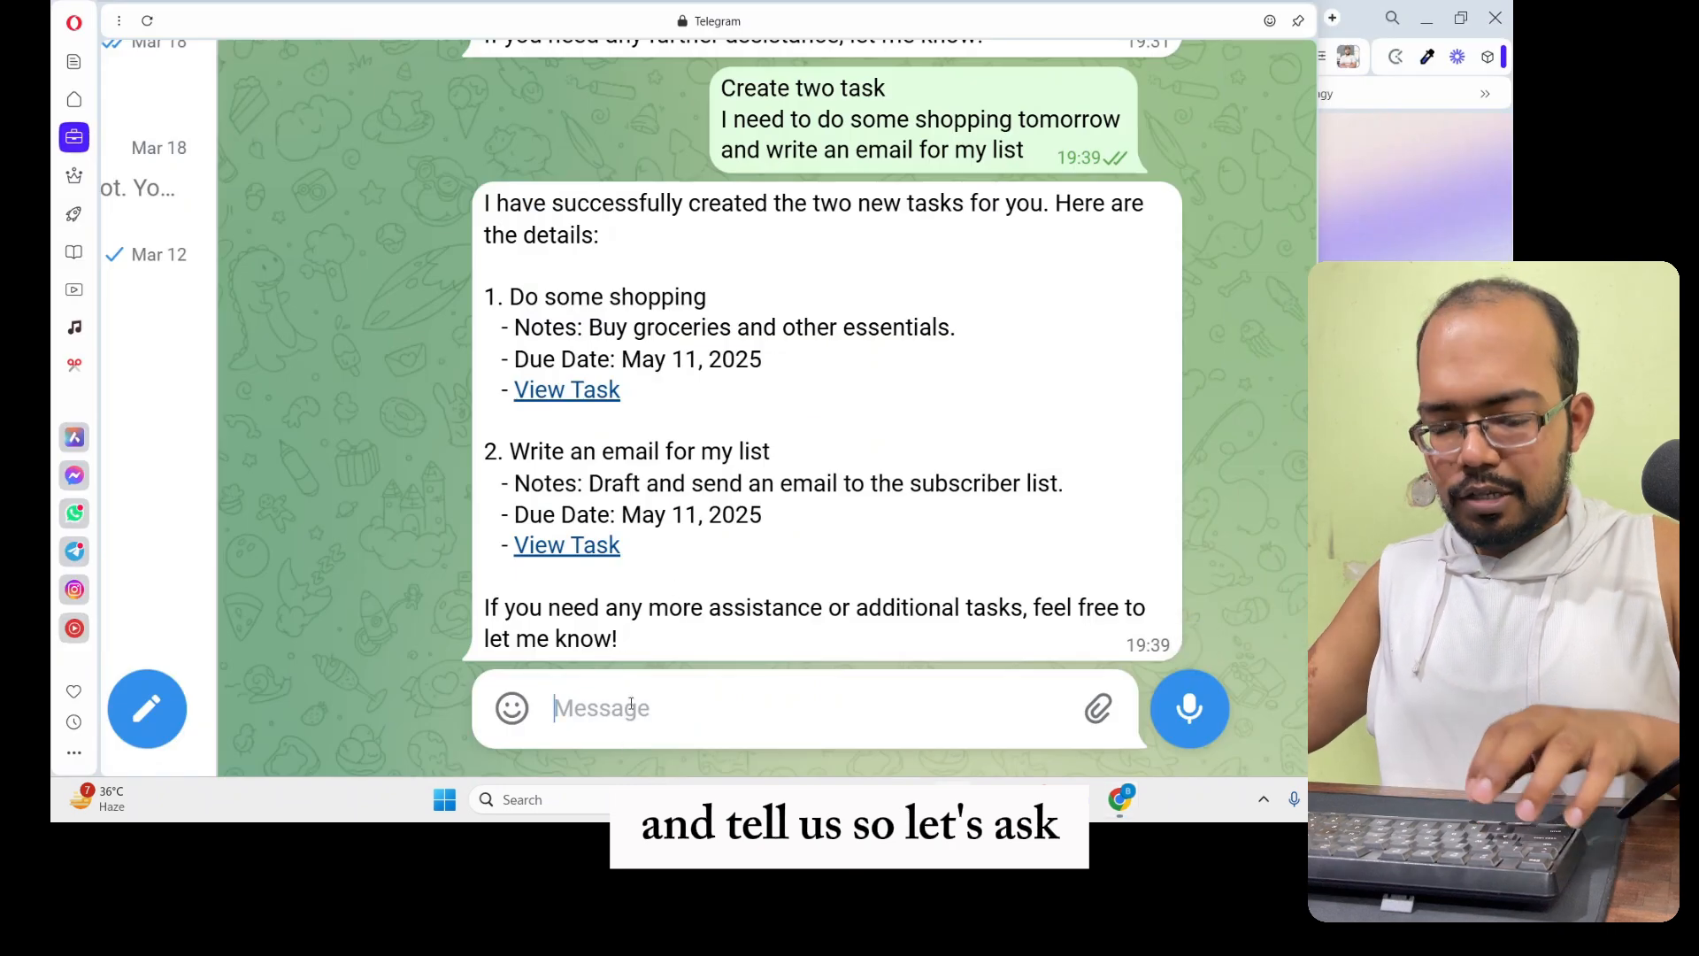
text(can you tell me what task for today i)
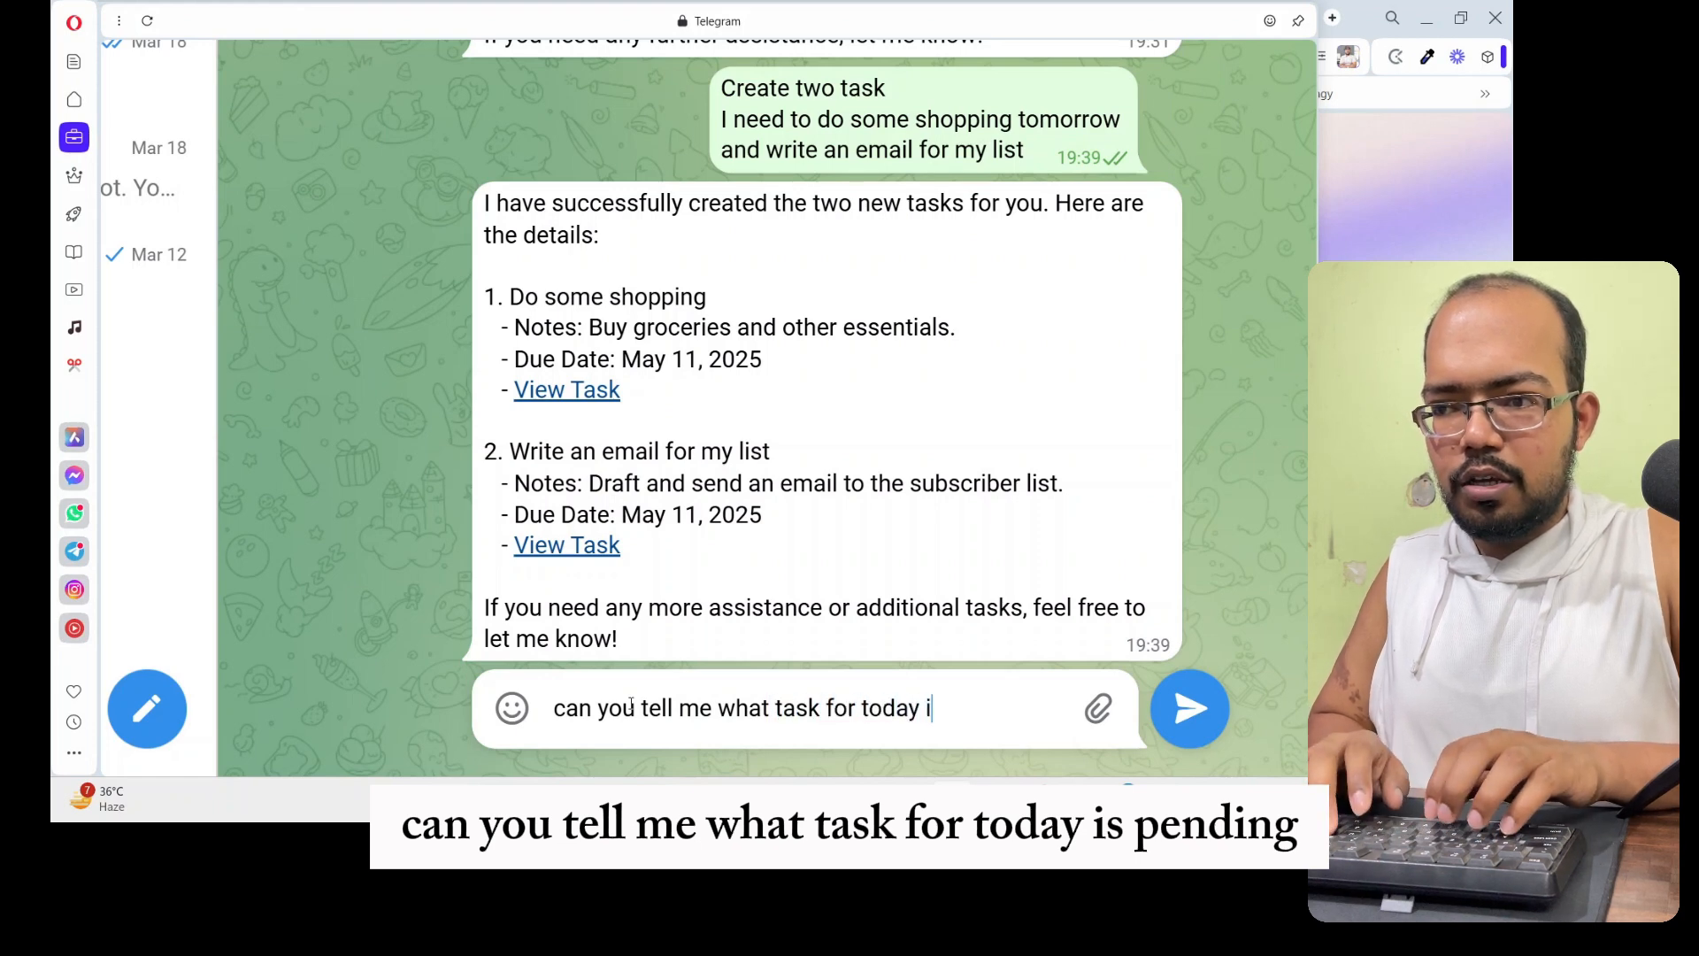
text(?)
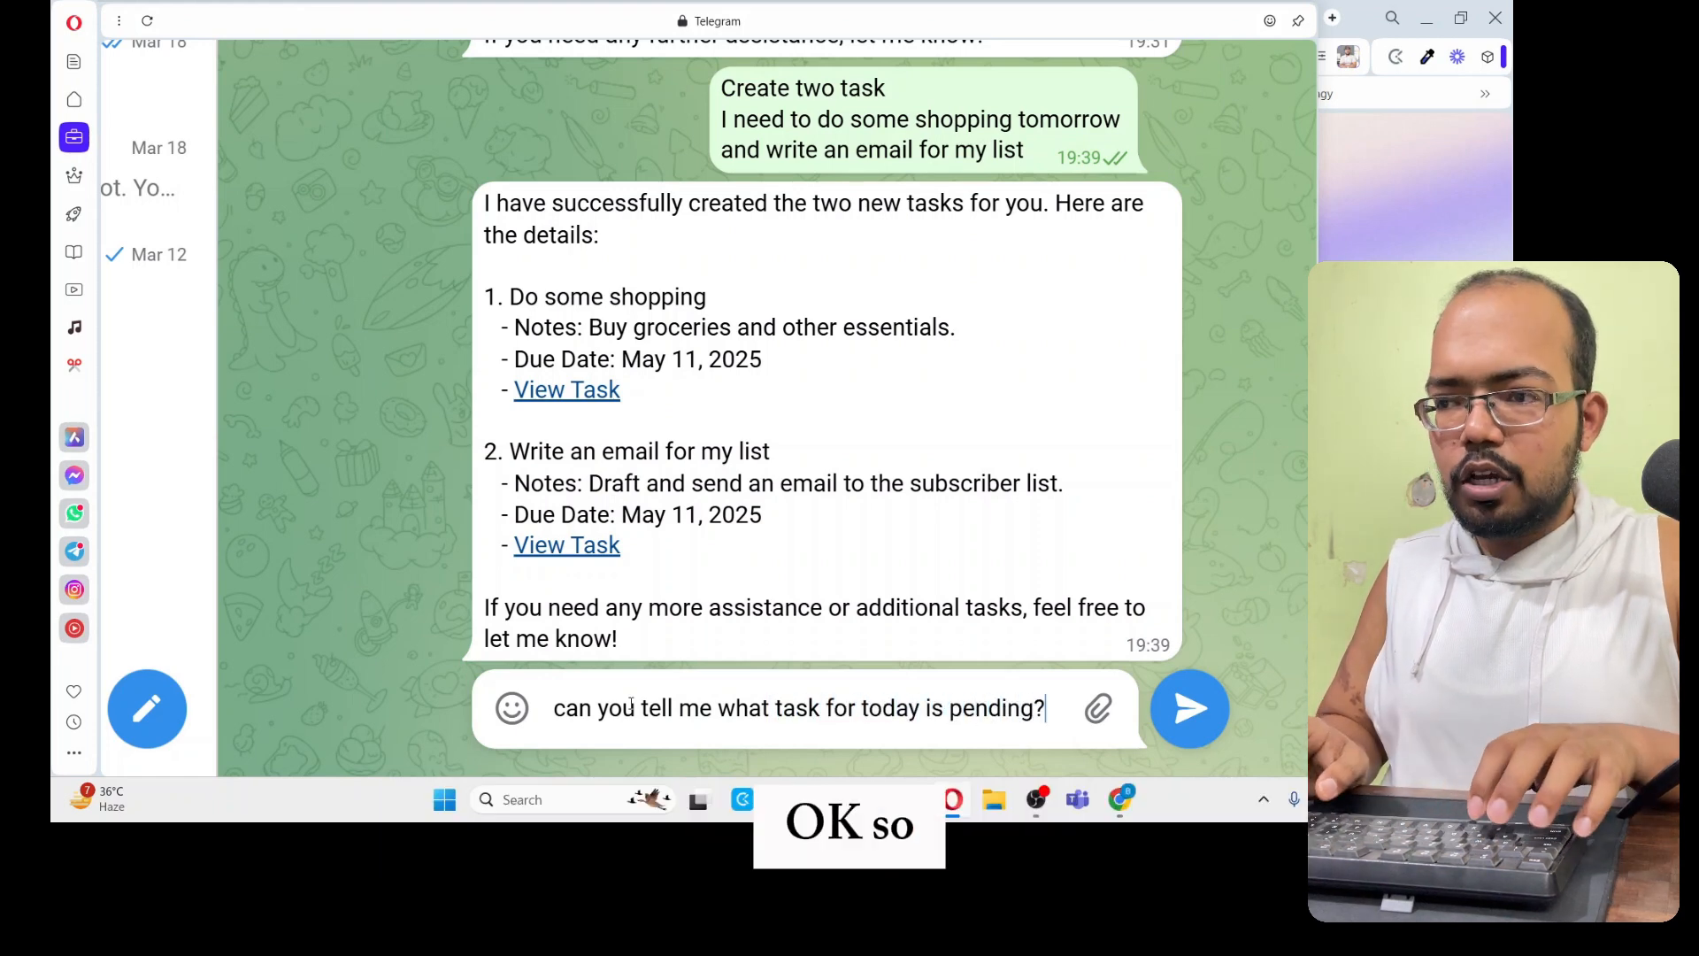
key(Return)
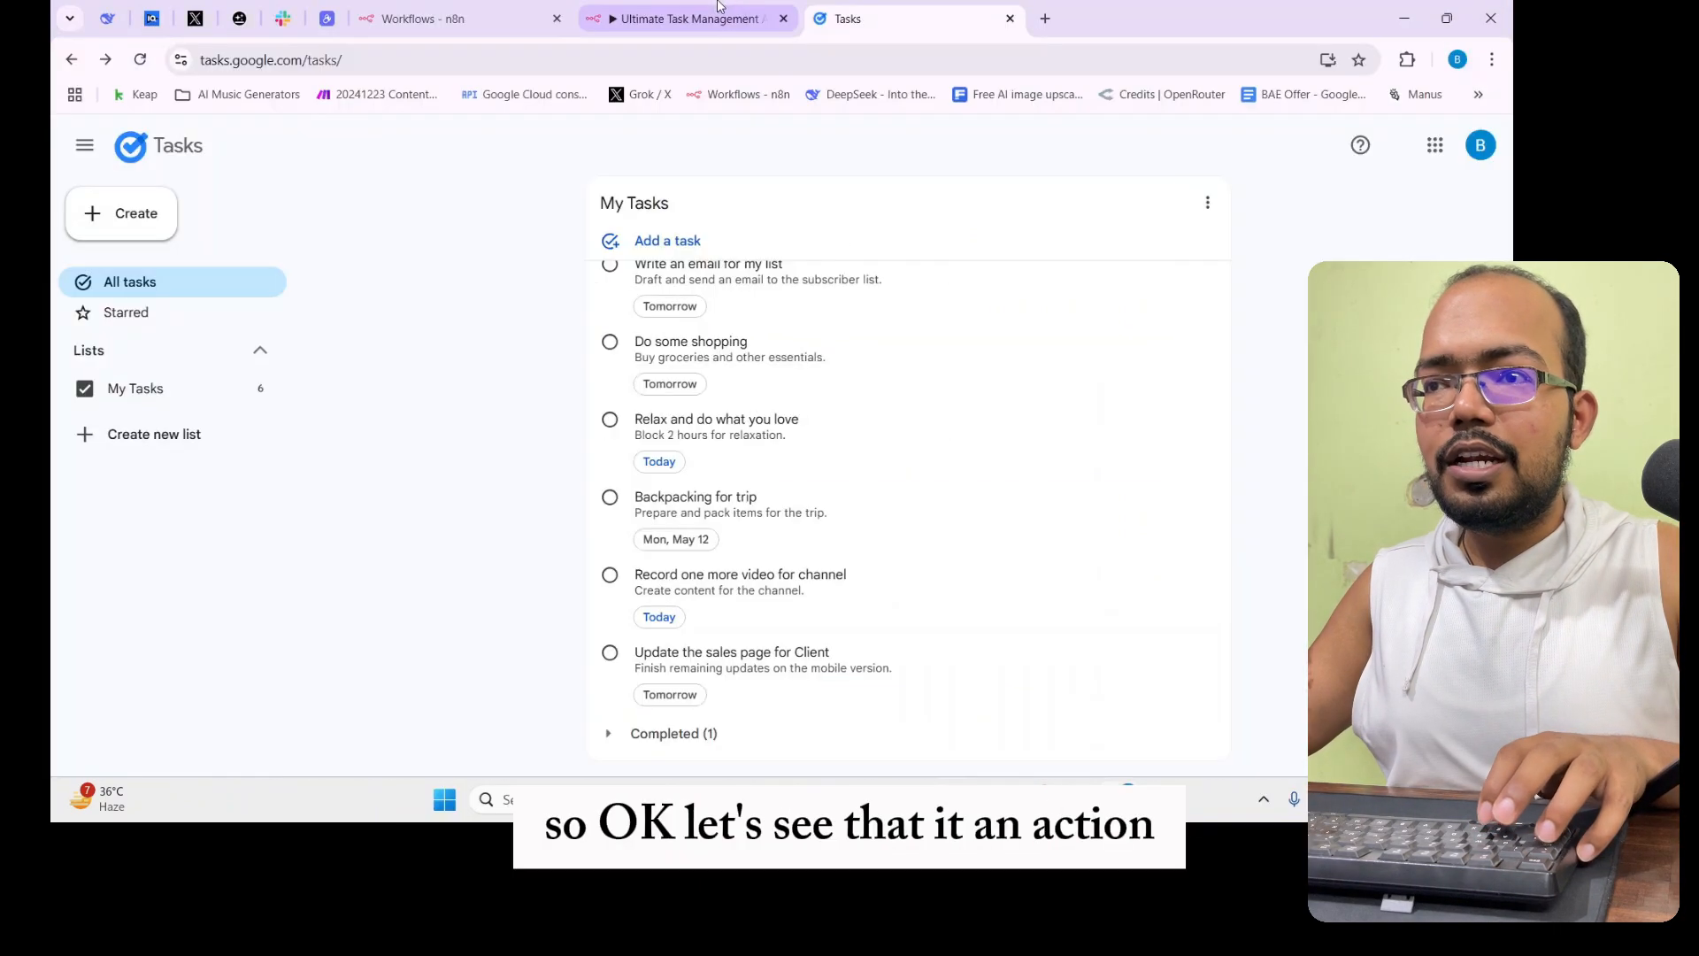
Run a test of the Ultimate Task Management AI Agent workflow in n8n and follow its nodes from Incoming Message to sendMessage
click(719, 9)
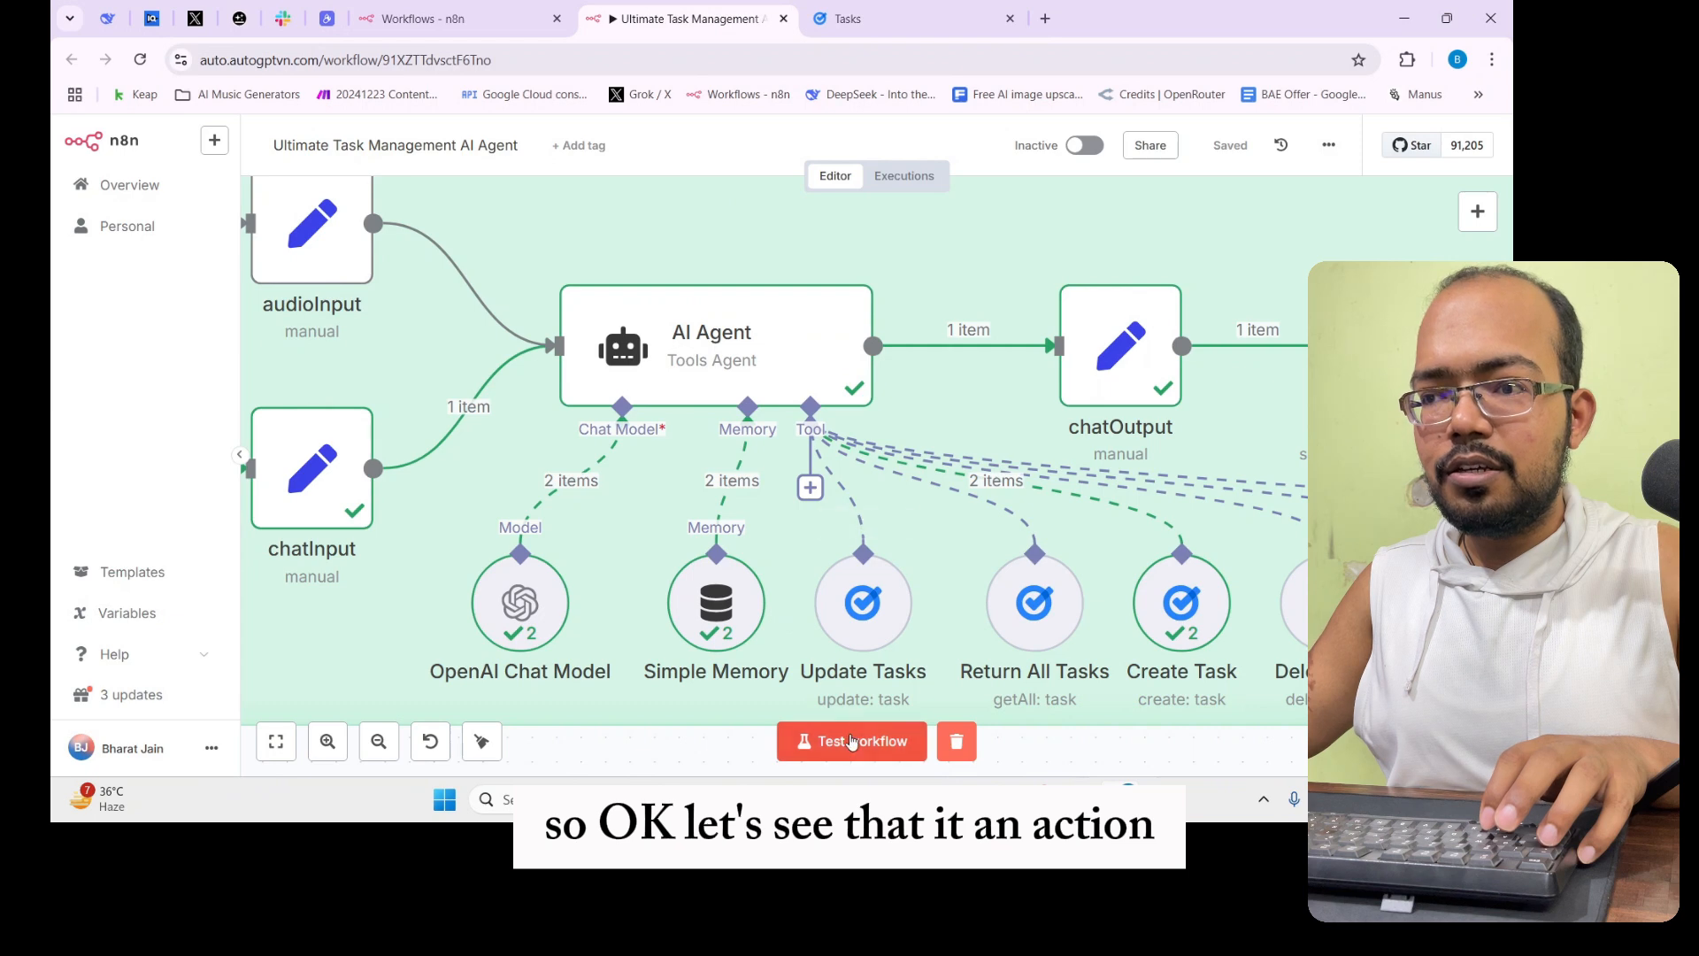
scroll(888, 460, down, 4)
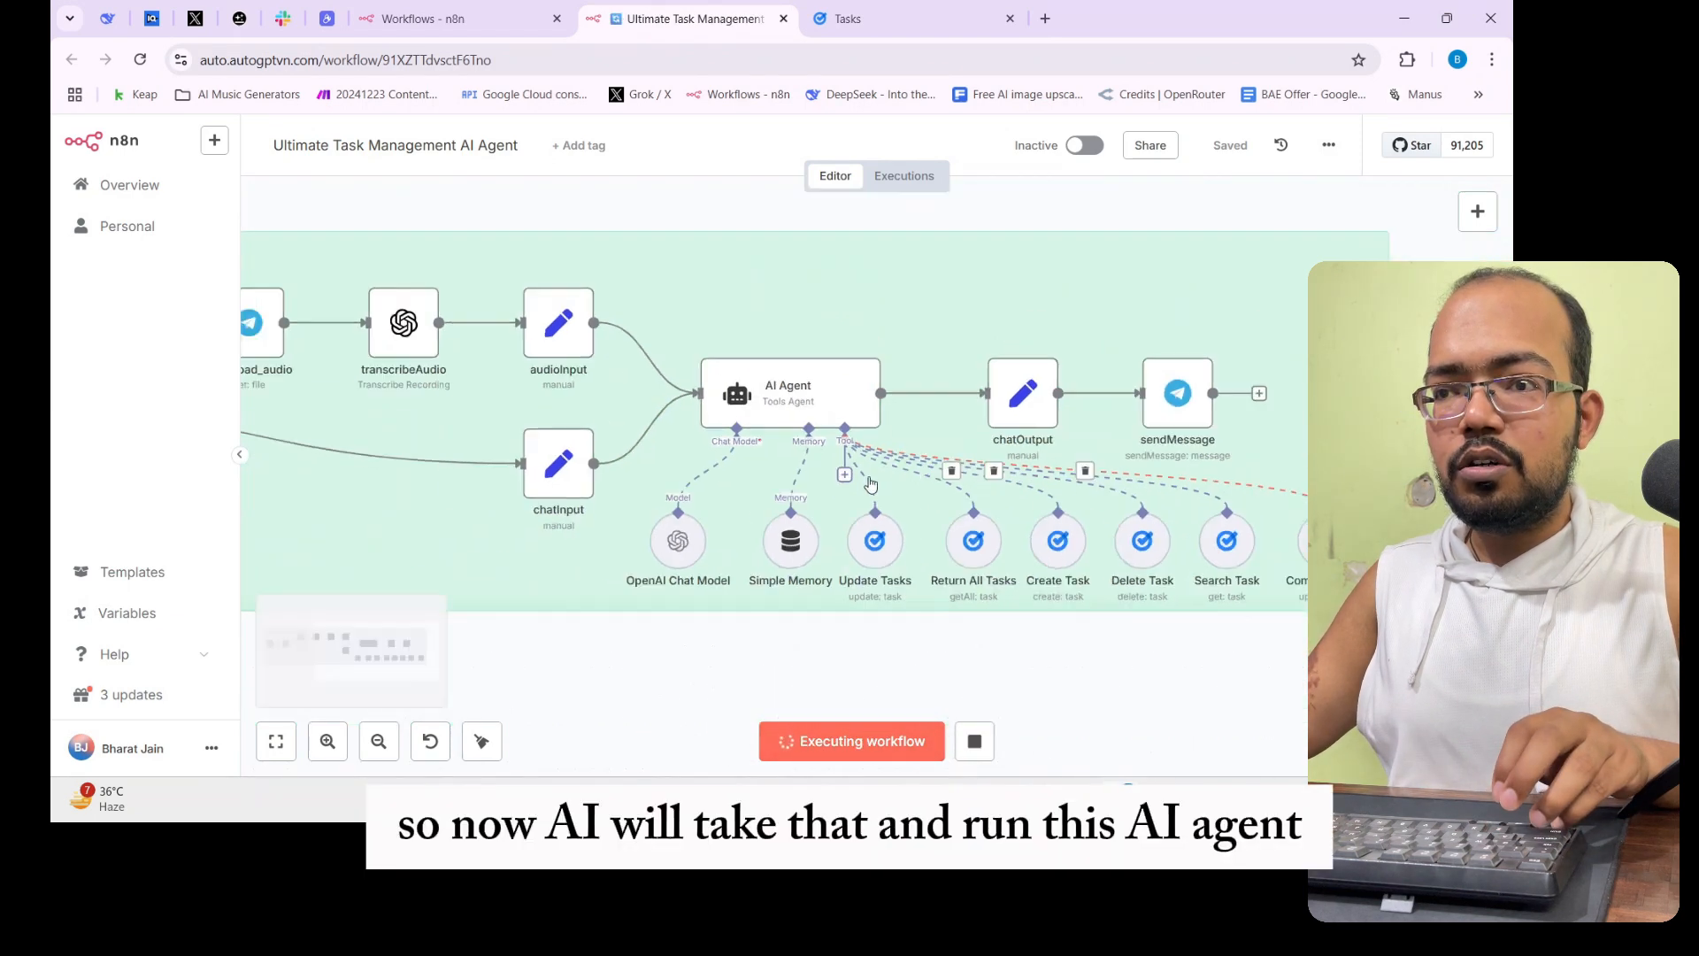
scroll(503, 434, down, 3)
scroll(456, 403, up, 4)
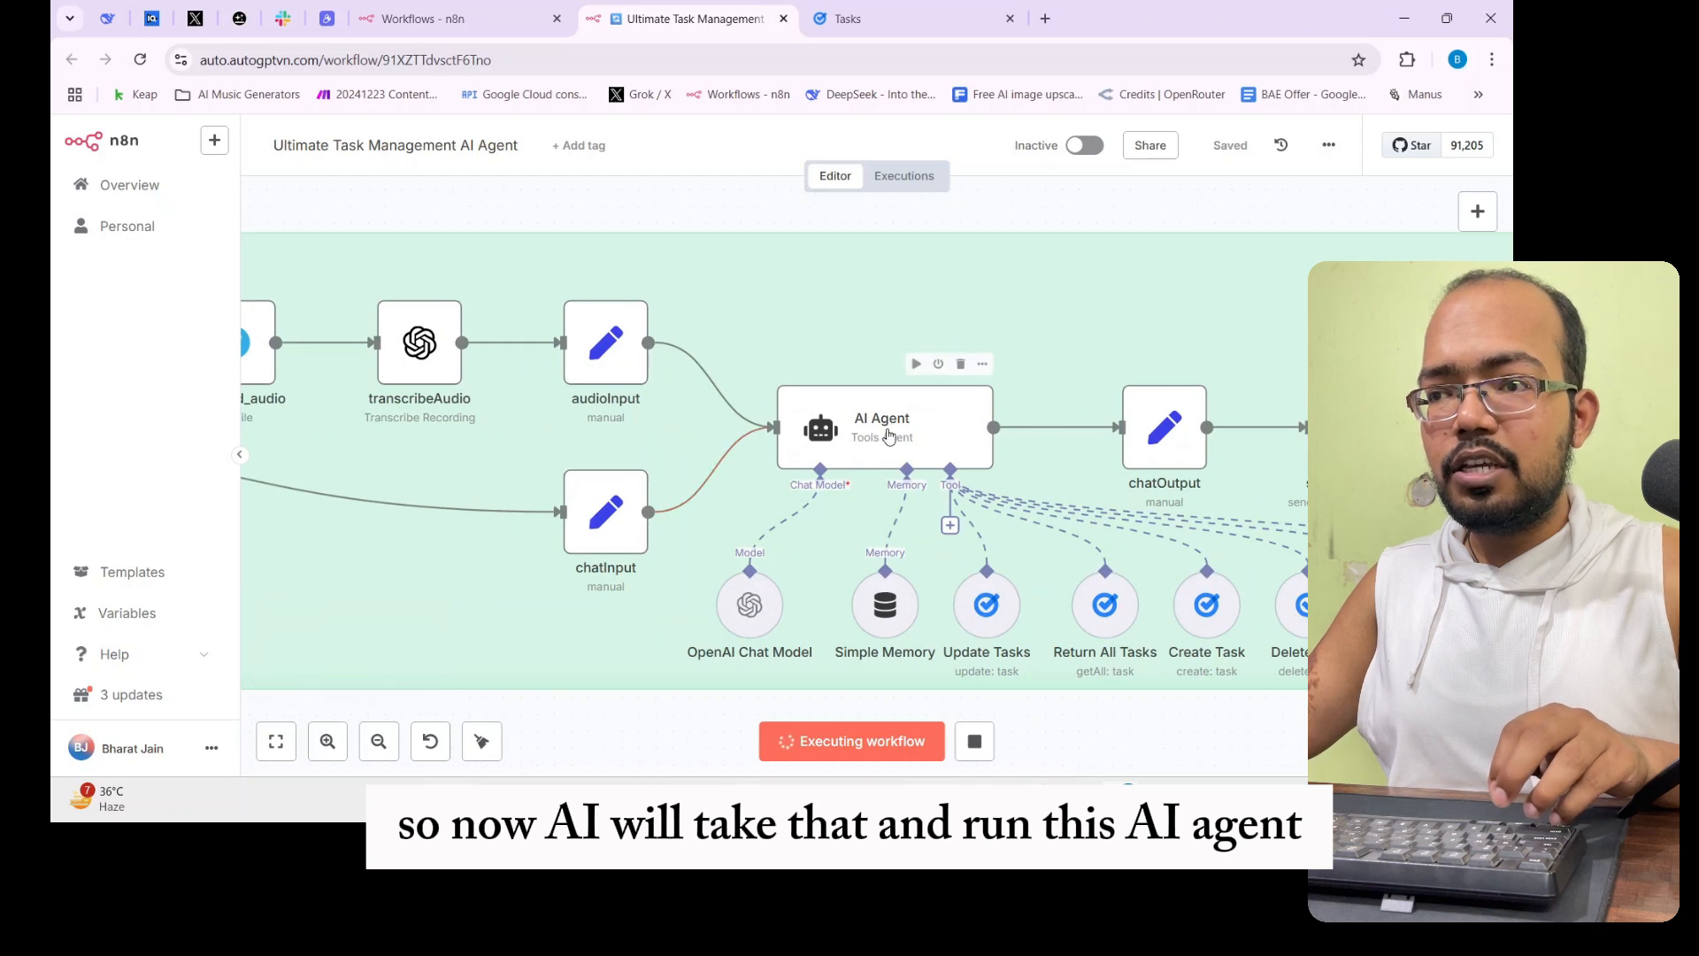
scroll(1047, 478, down, 2)
scroll(339, 438, down, 2)
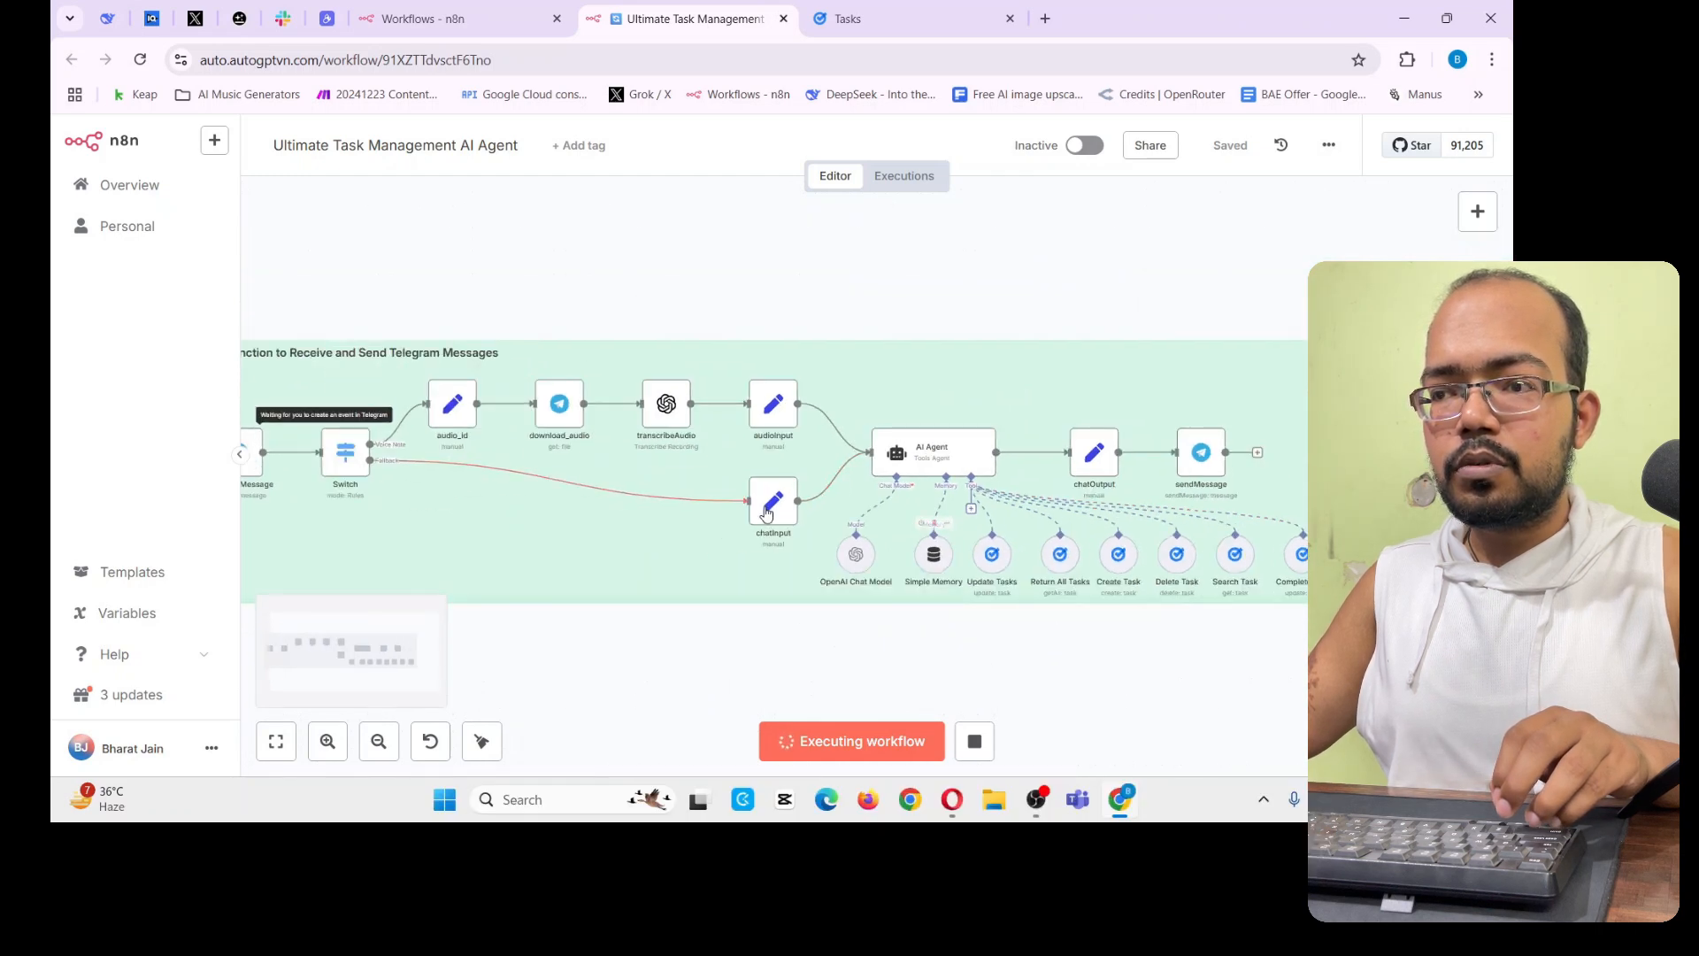
scroll(969, 500, up, 3)
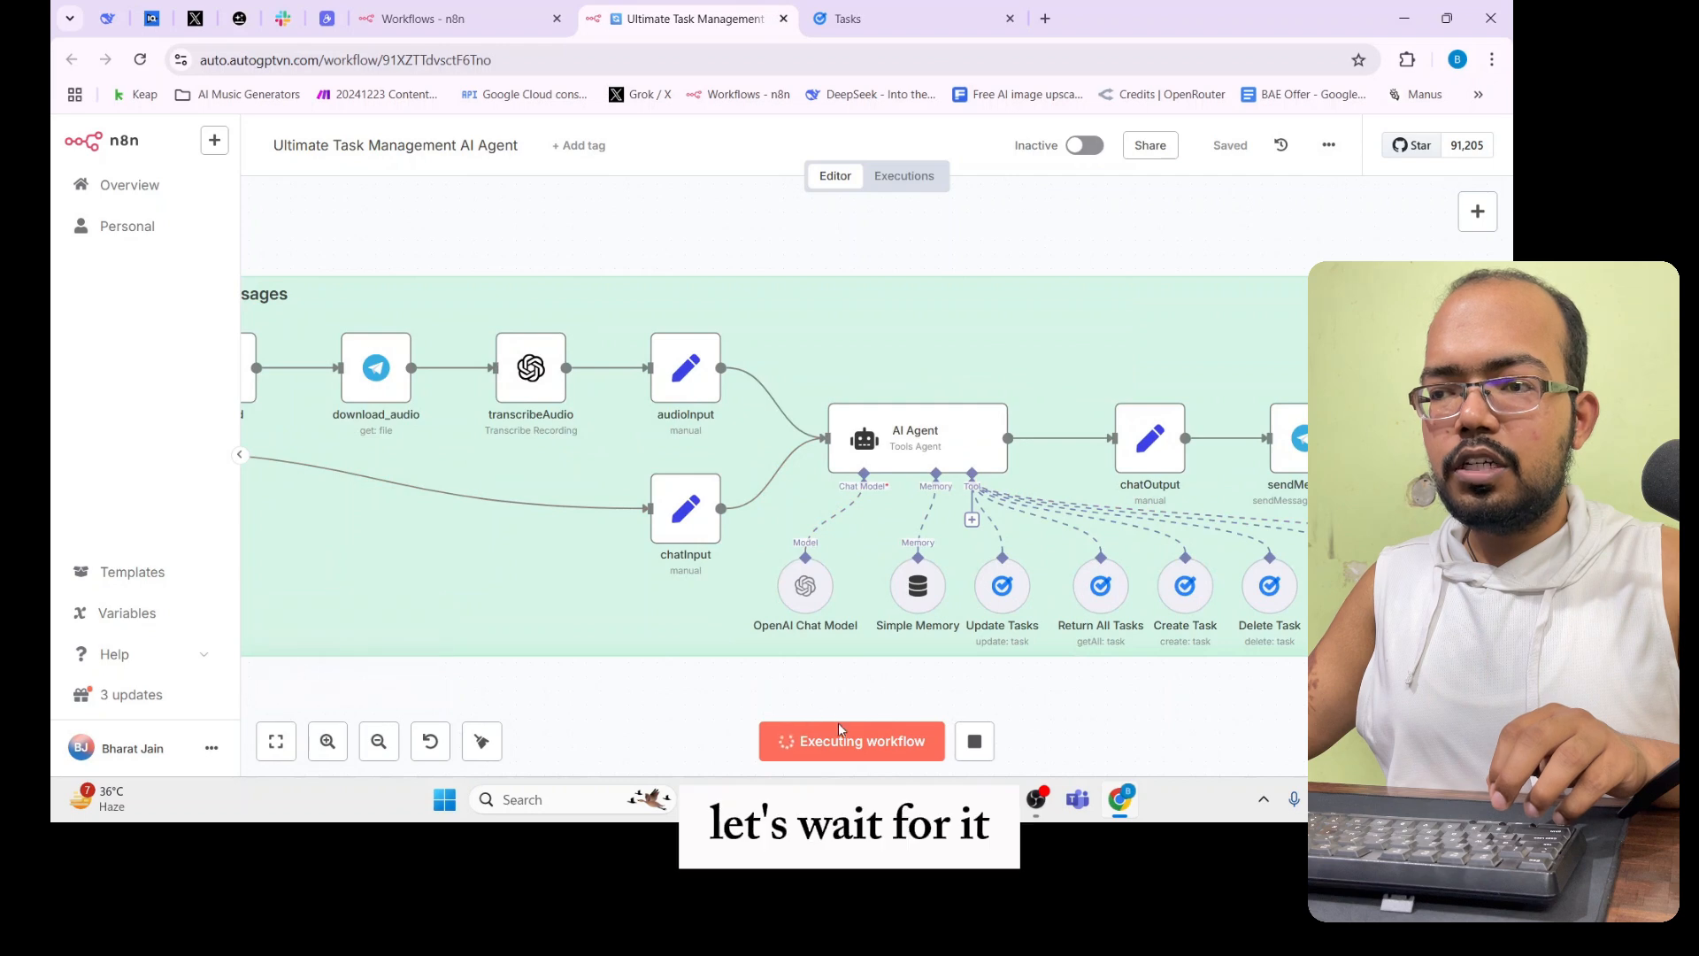
scroll(1066, 605, down, 3)
scroll(398, 523, up, 2)
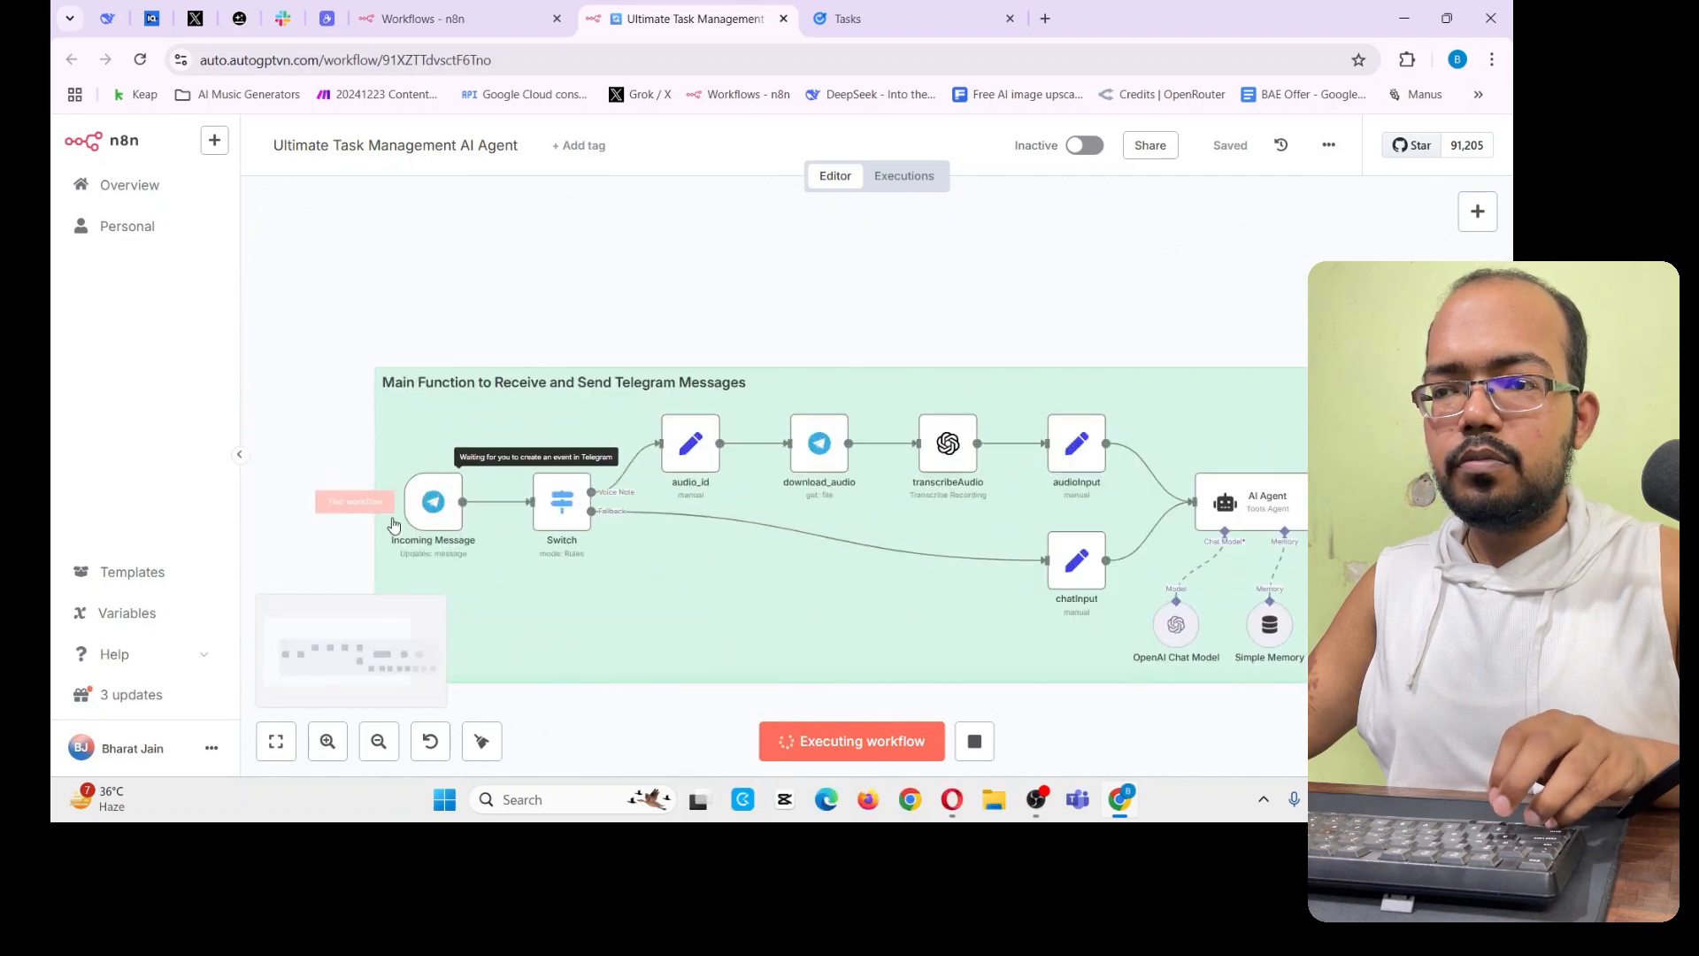
scroll(392, 524, down, 3)
scroll(1053, 598, up, 5)
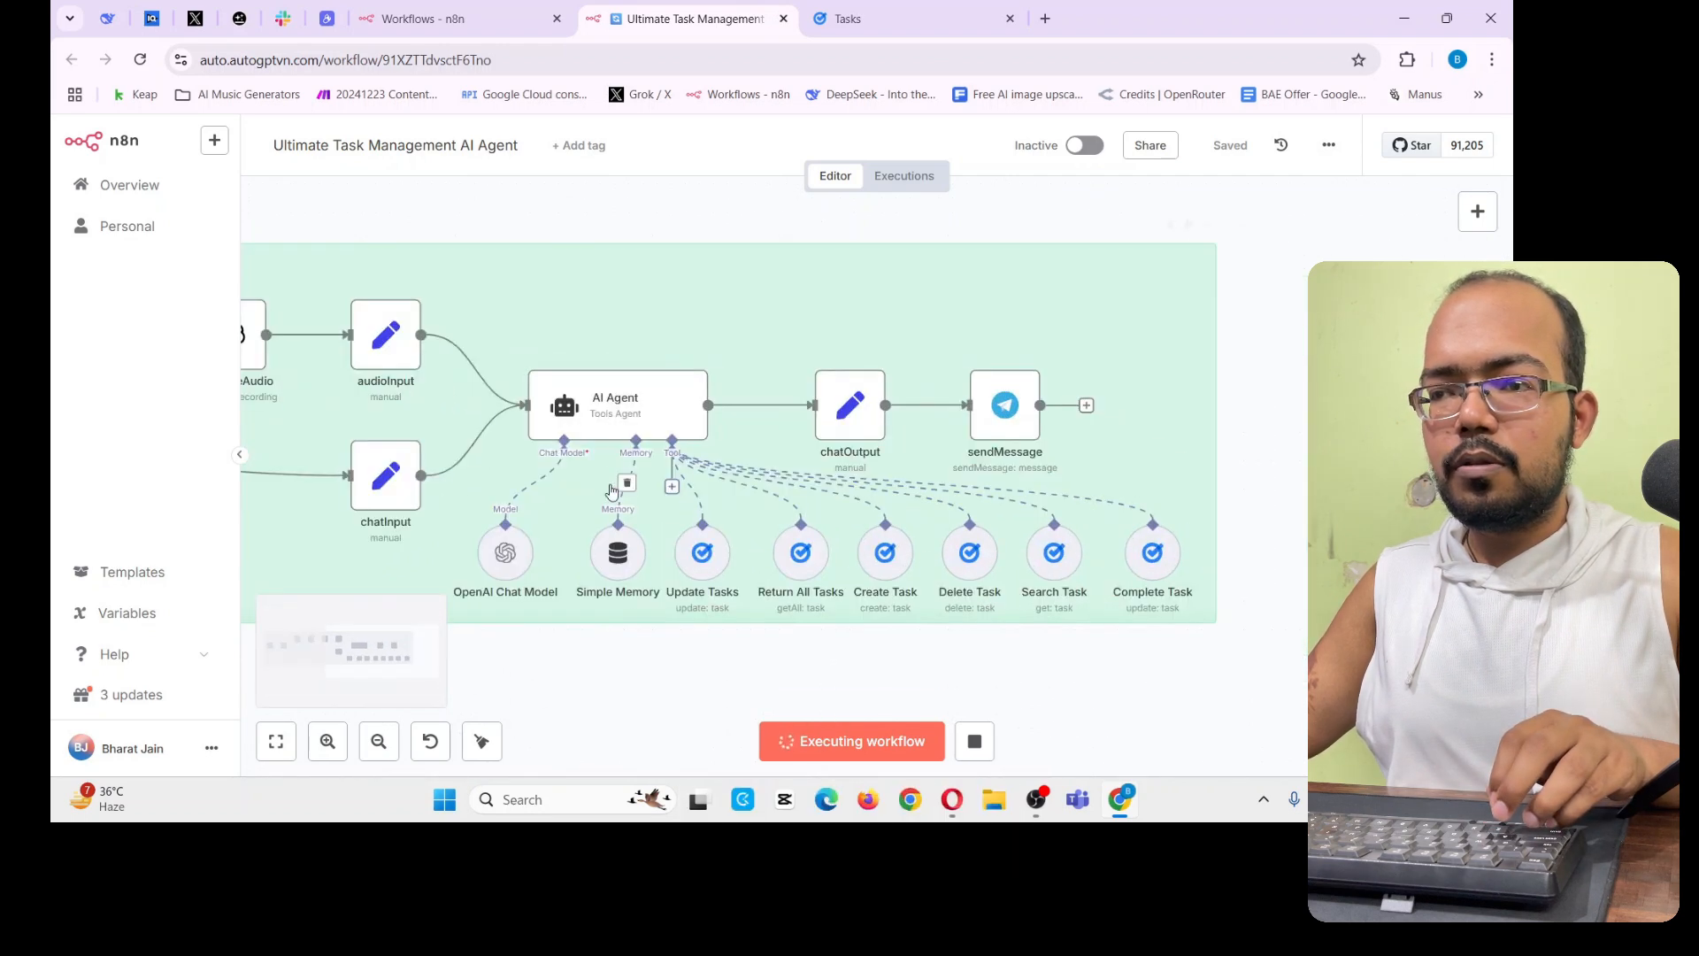
scroll(612, 492, up, 1)
Copy the question about today's pending tasks from the Telegram chat and return to n8n to check the workflow's execution
key(alt+Tab)
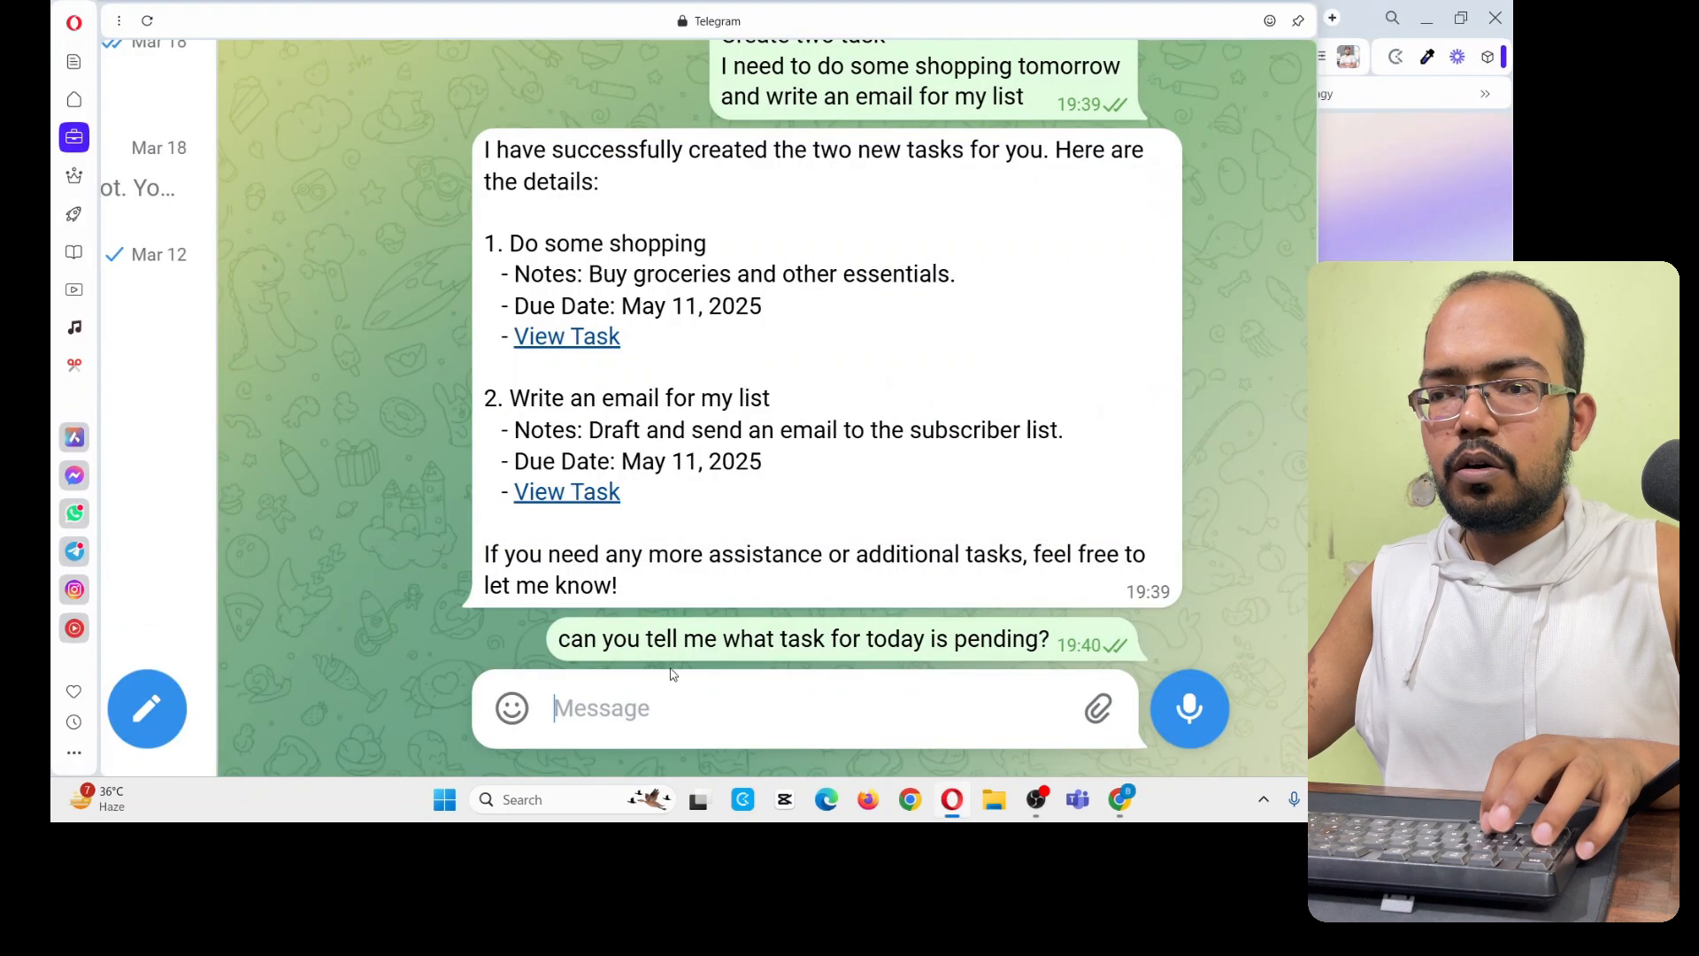
drag(559, 639, 1050, 639)
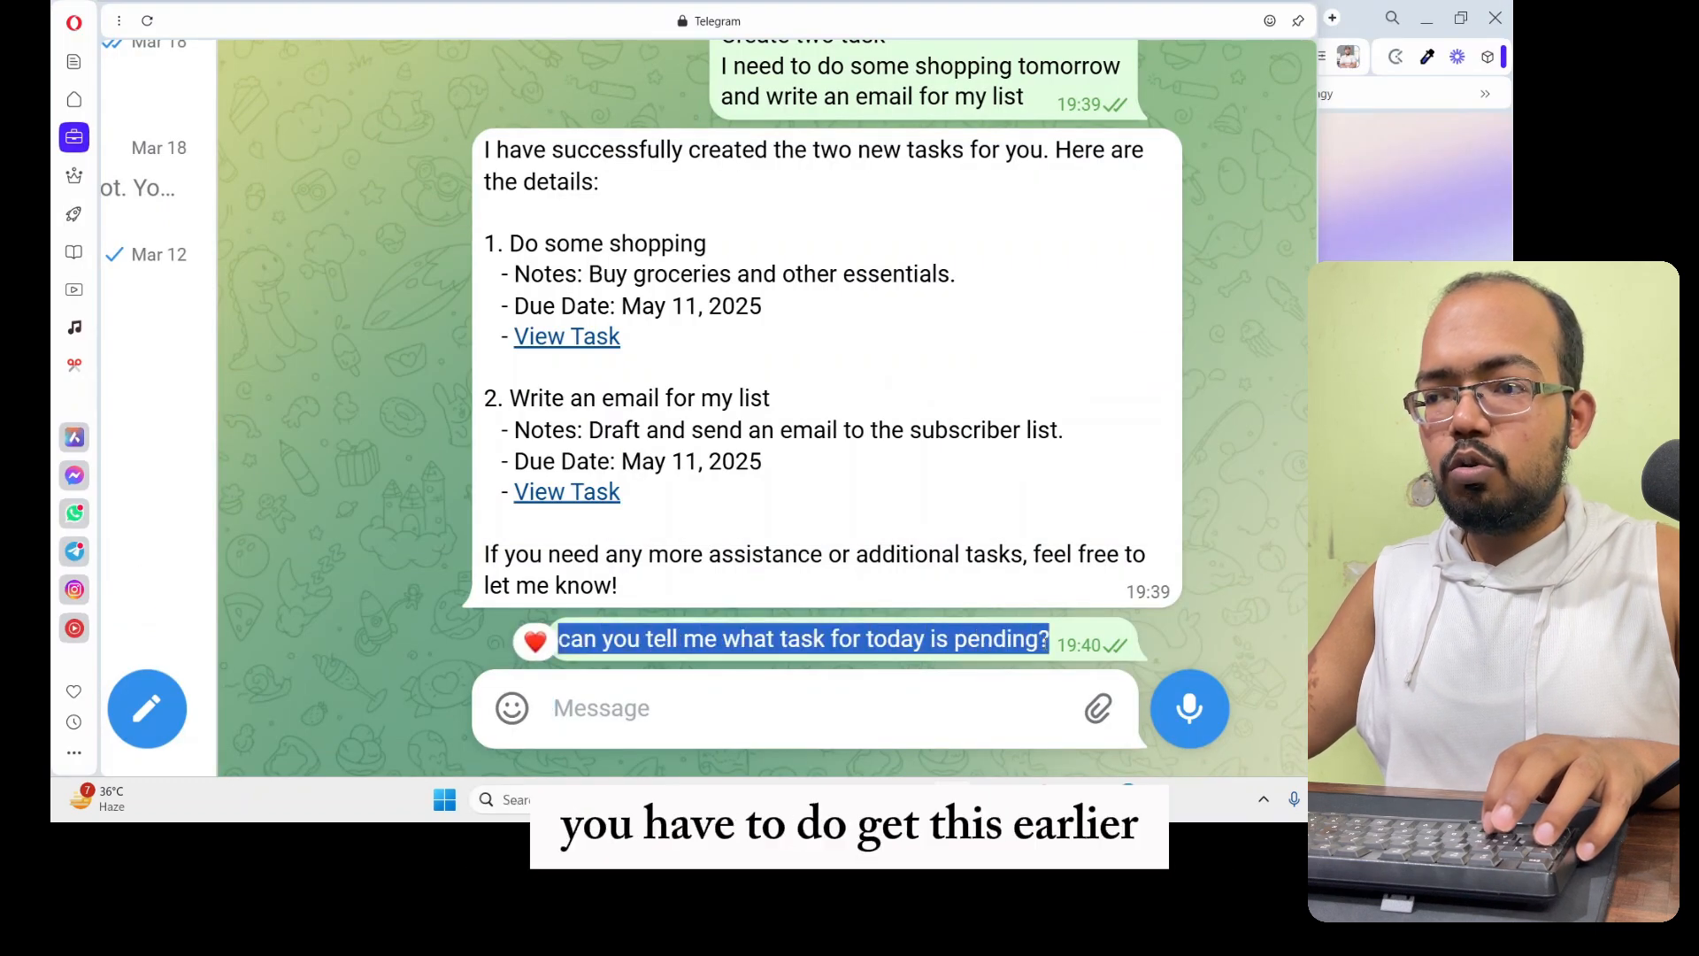
key(ctrl+c)
key(alt+Tab)
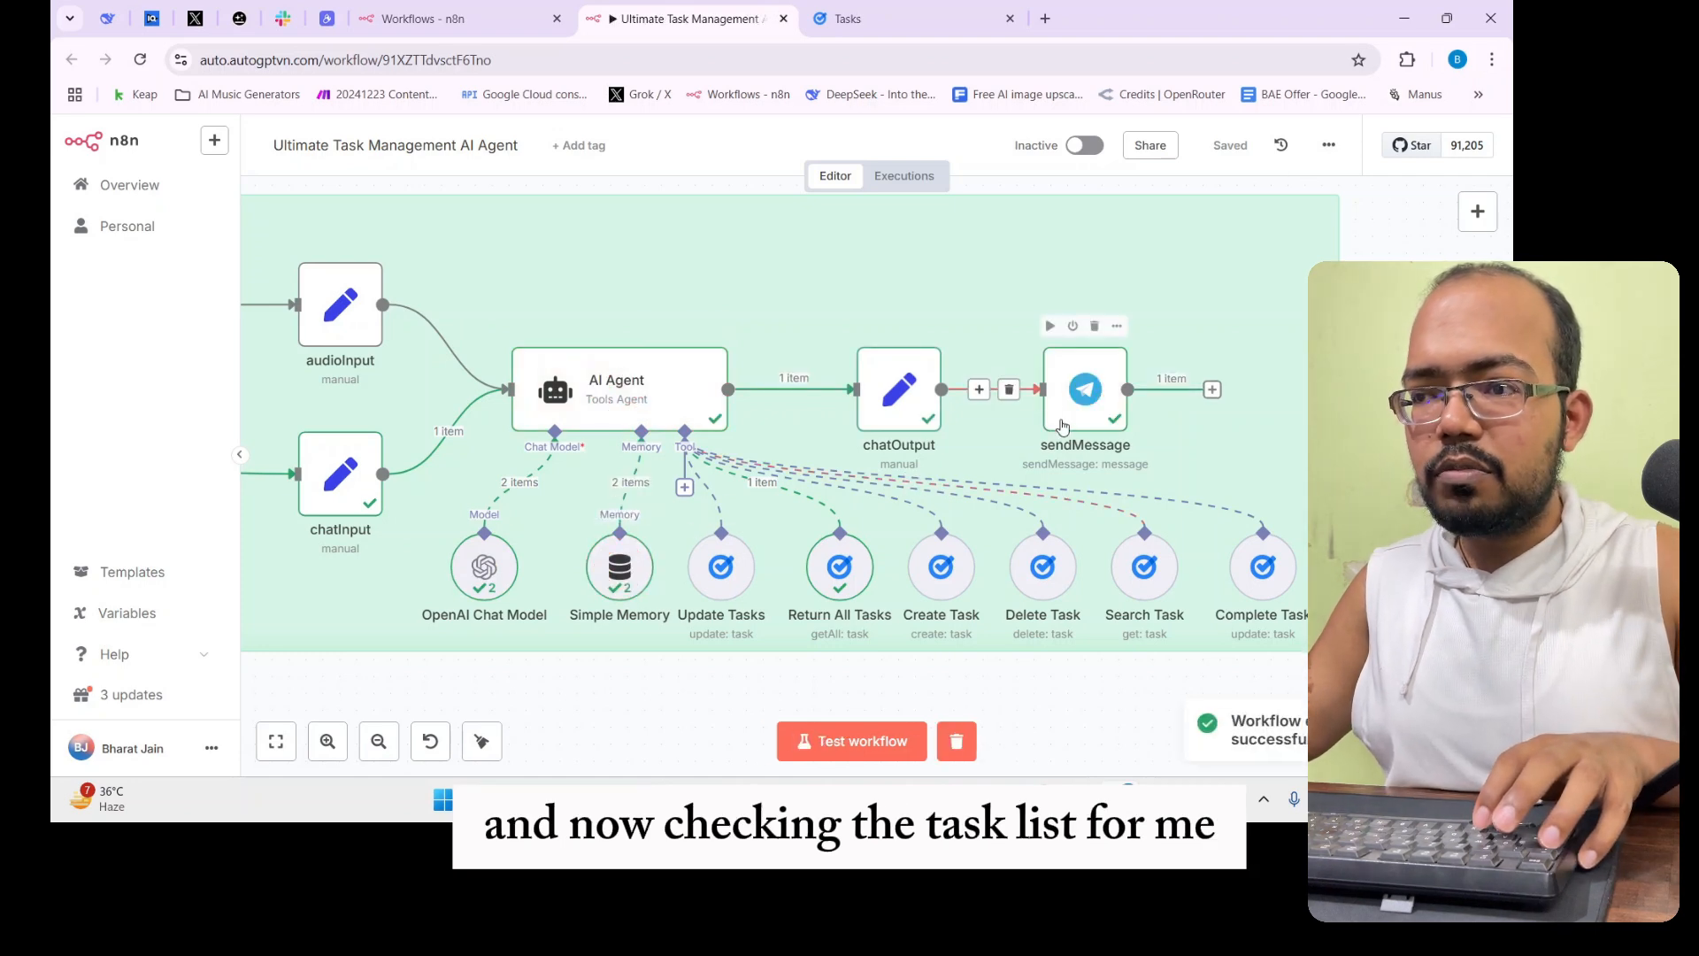
Read the bot's Telegram reply about today's pending tasks, examining each task's title, notes and due date
key(alt+Tab)
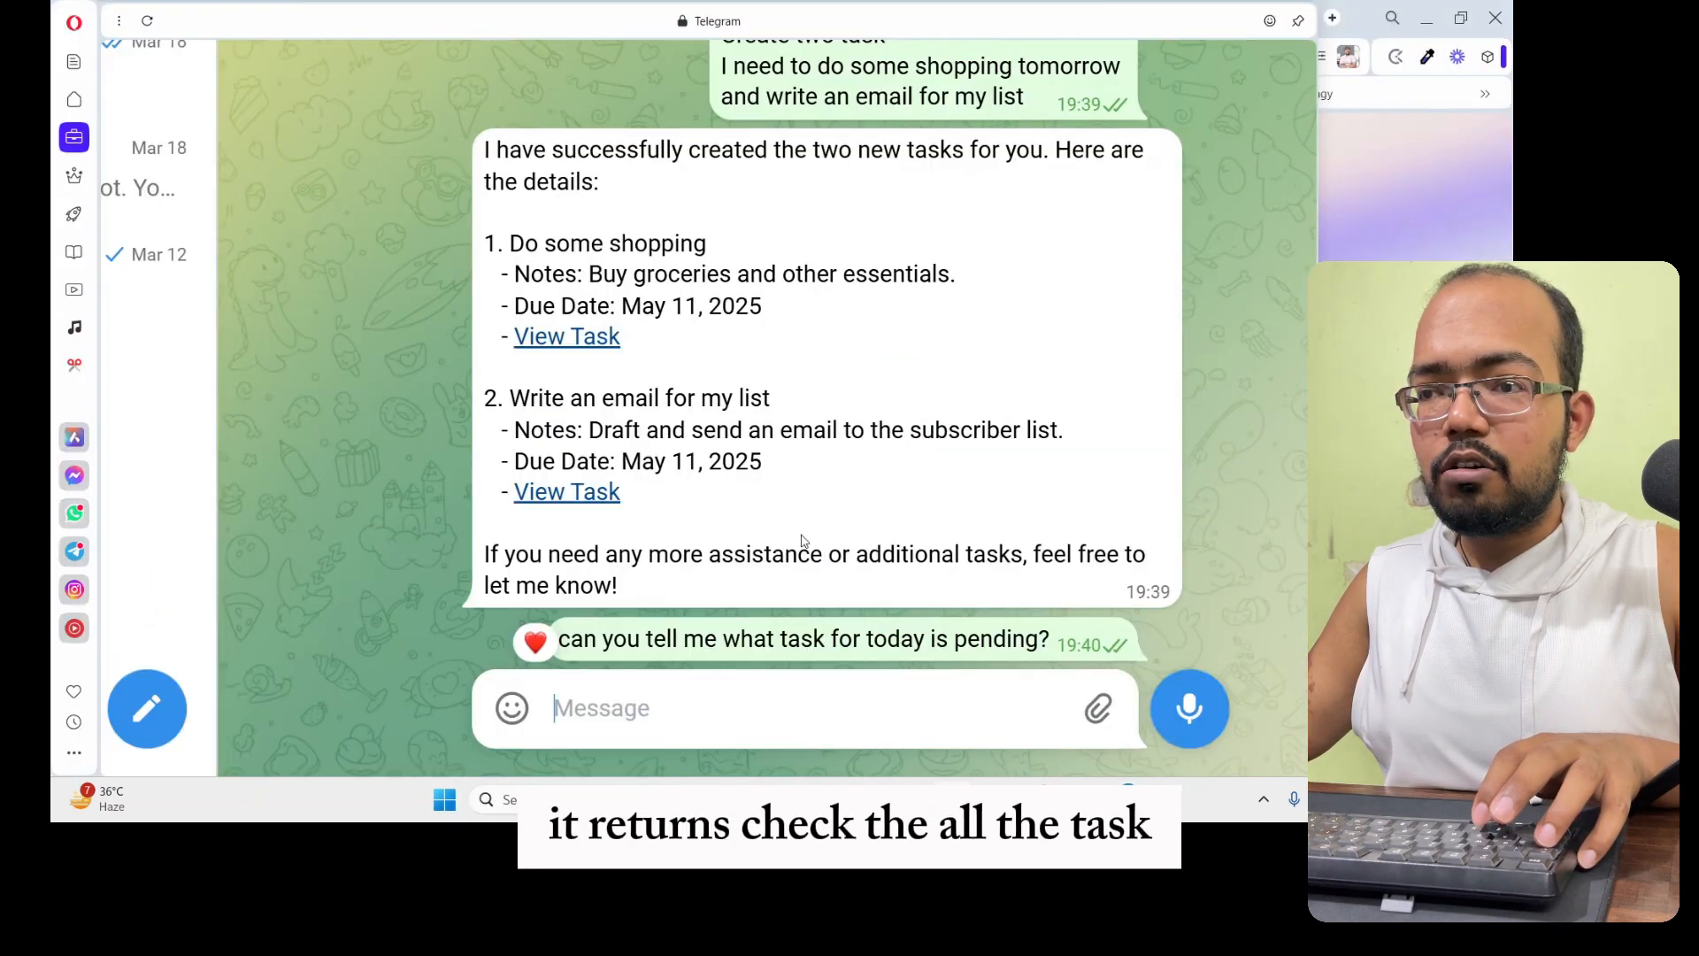
drag(496, 241, 931, 276)
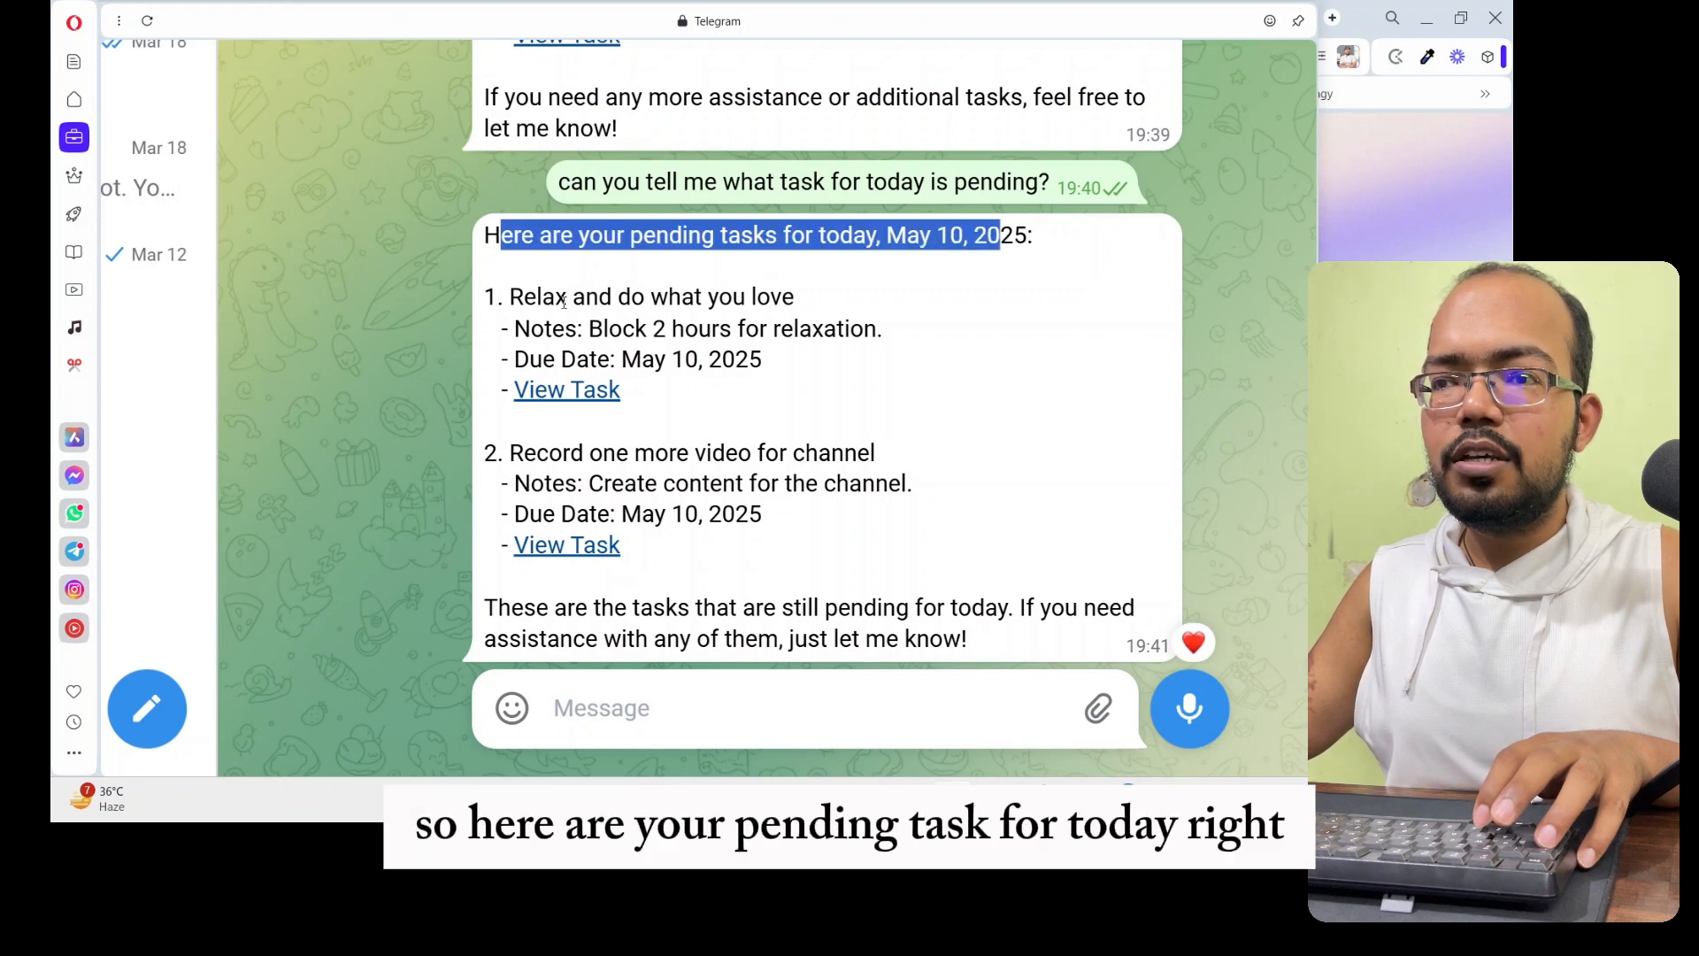
click(814, 300)
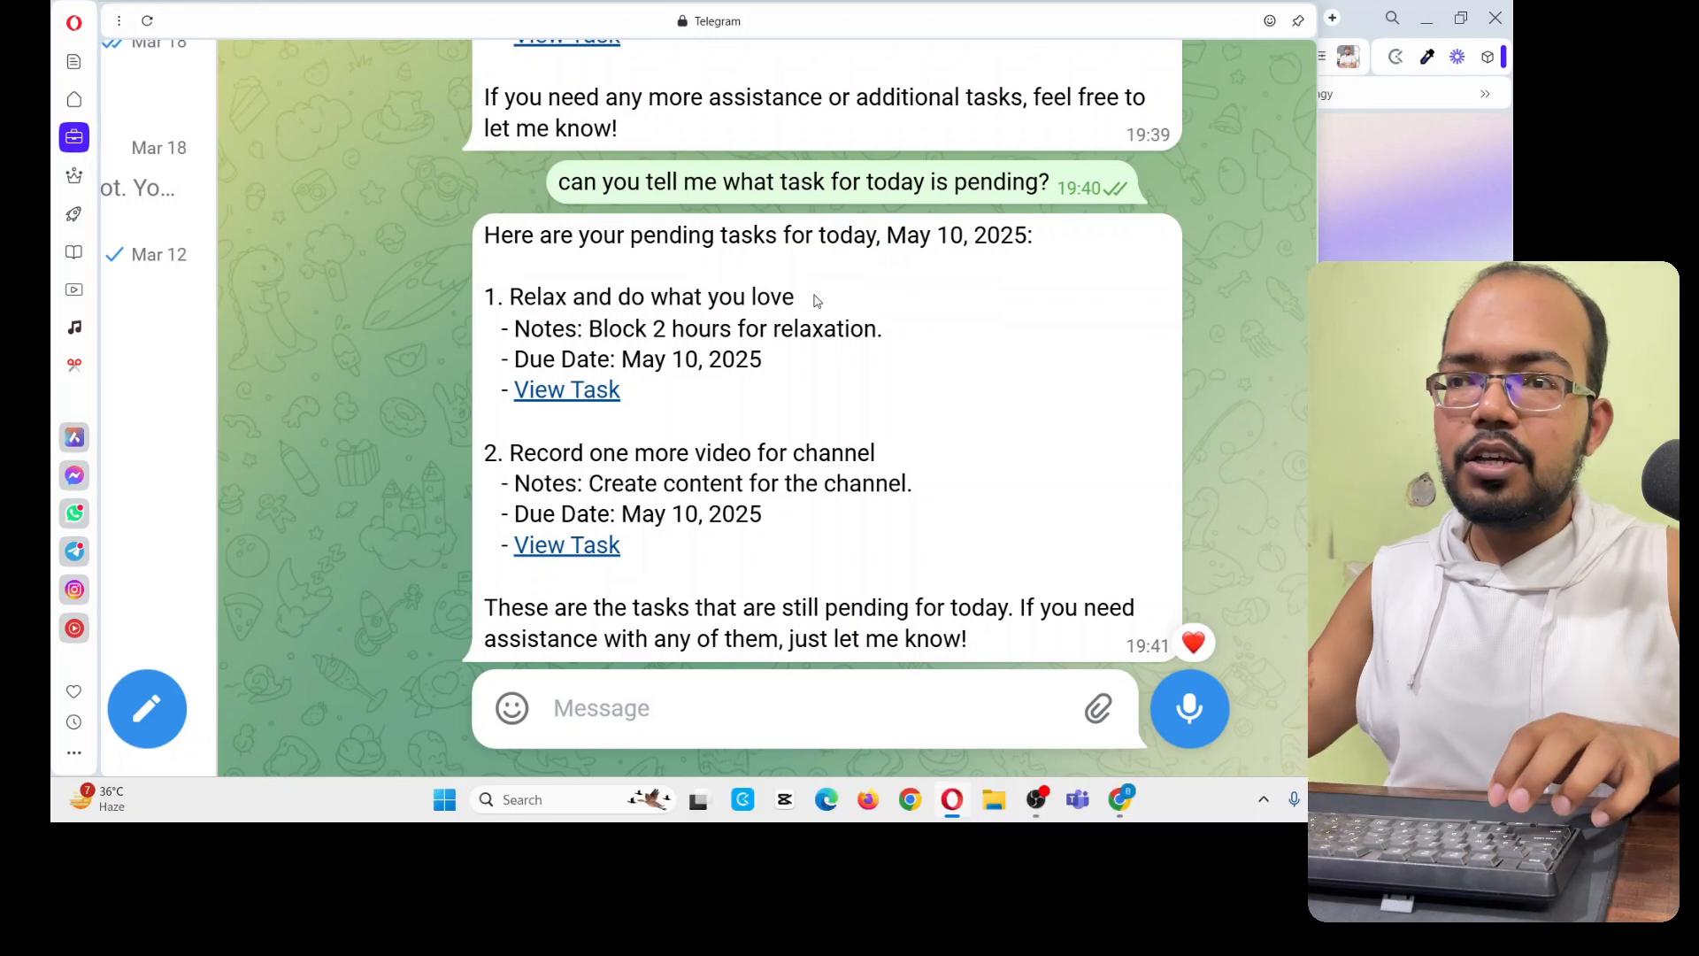
drag(585, 298, 810, 313)
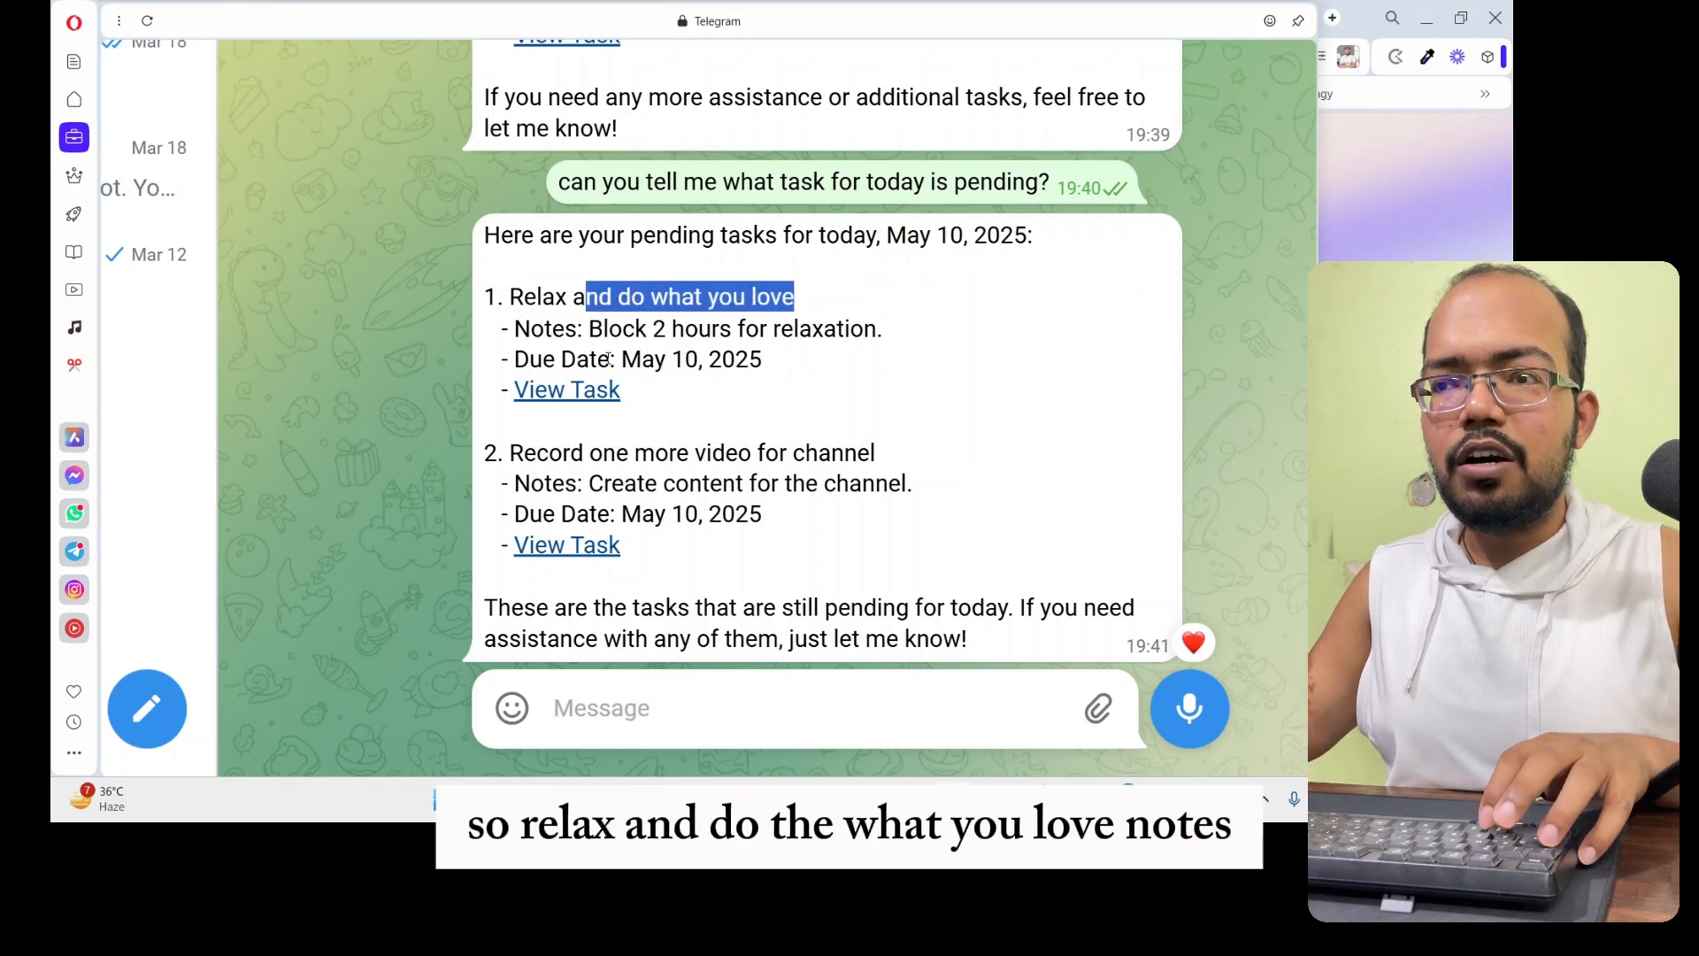
drag(602, 336, 827, 333)
drag(524, 454, 908, 466)
drag(550, 485, 779, 486)
click(634, 527)
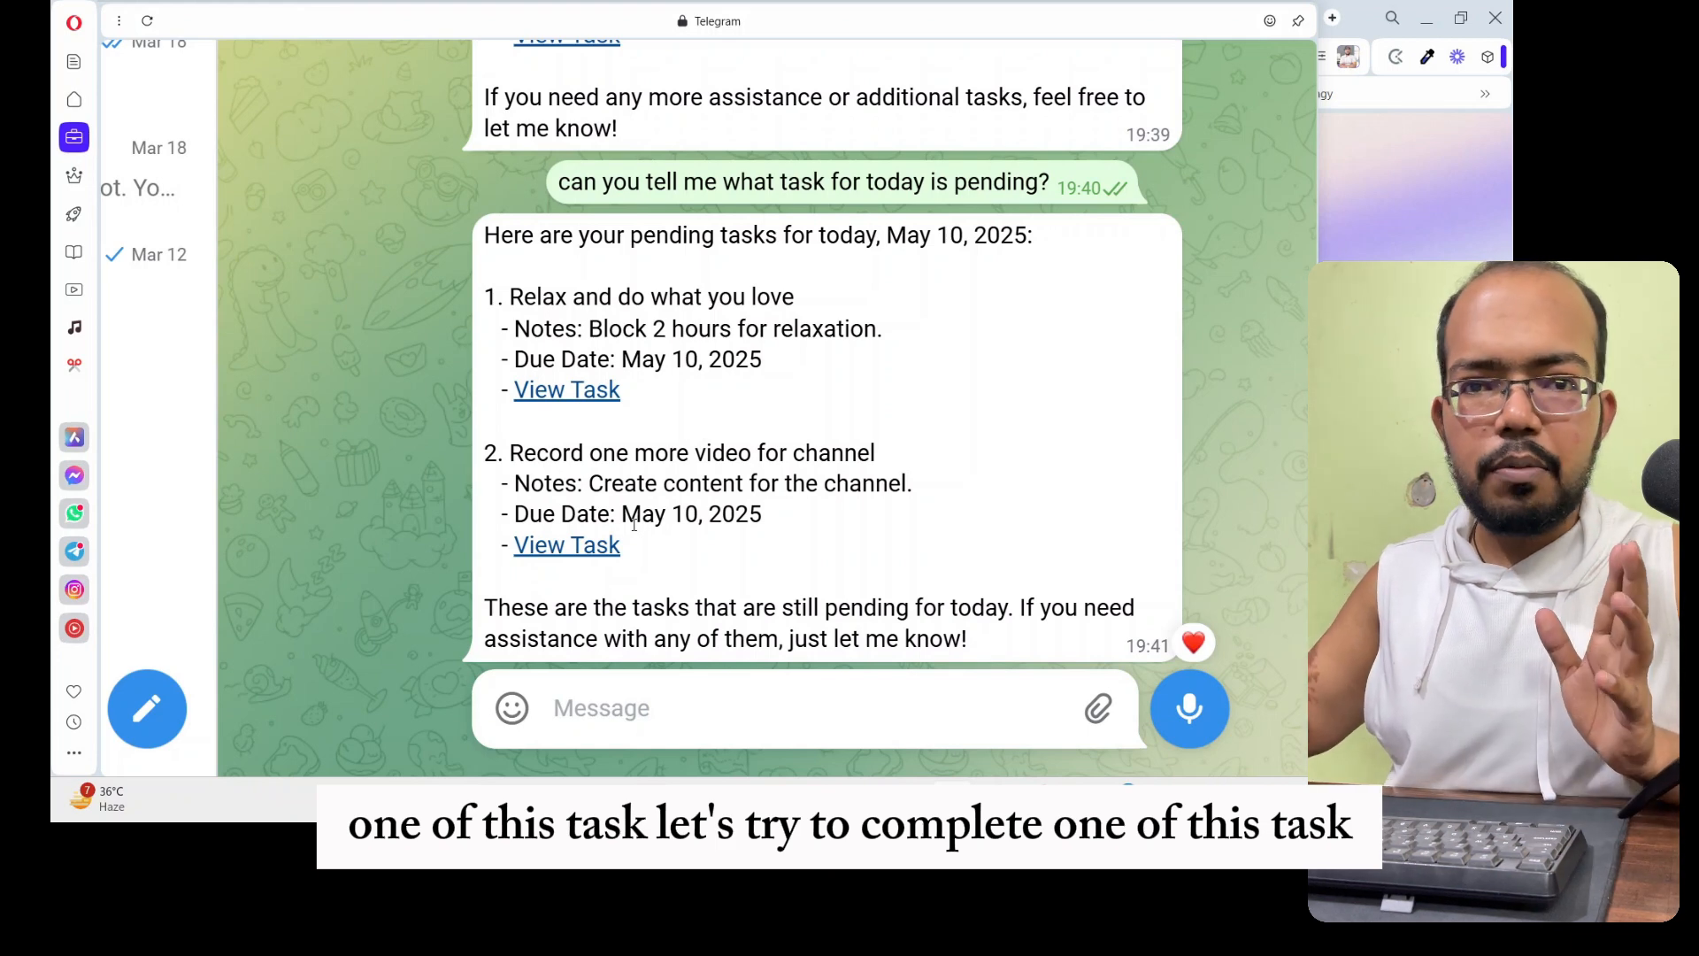
Start a test run of the n8n workflow and send the Telegram bot "okay, my first task for relaxation is done, pls mark it done"
click(600, 703)
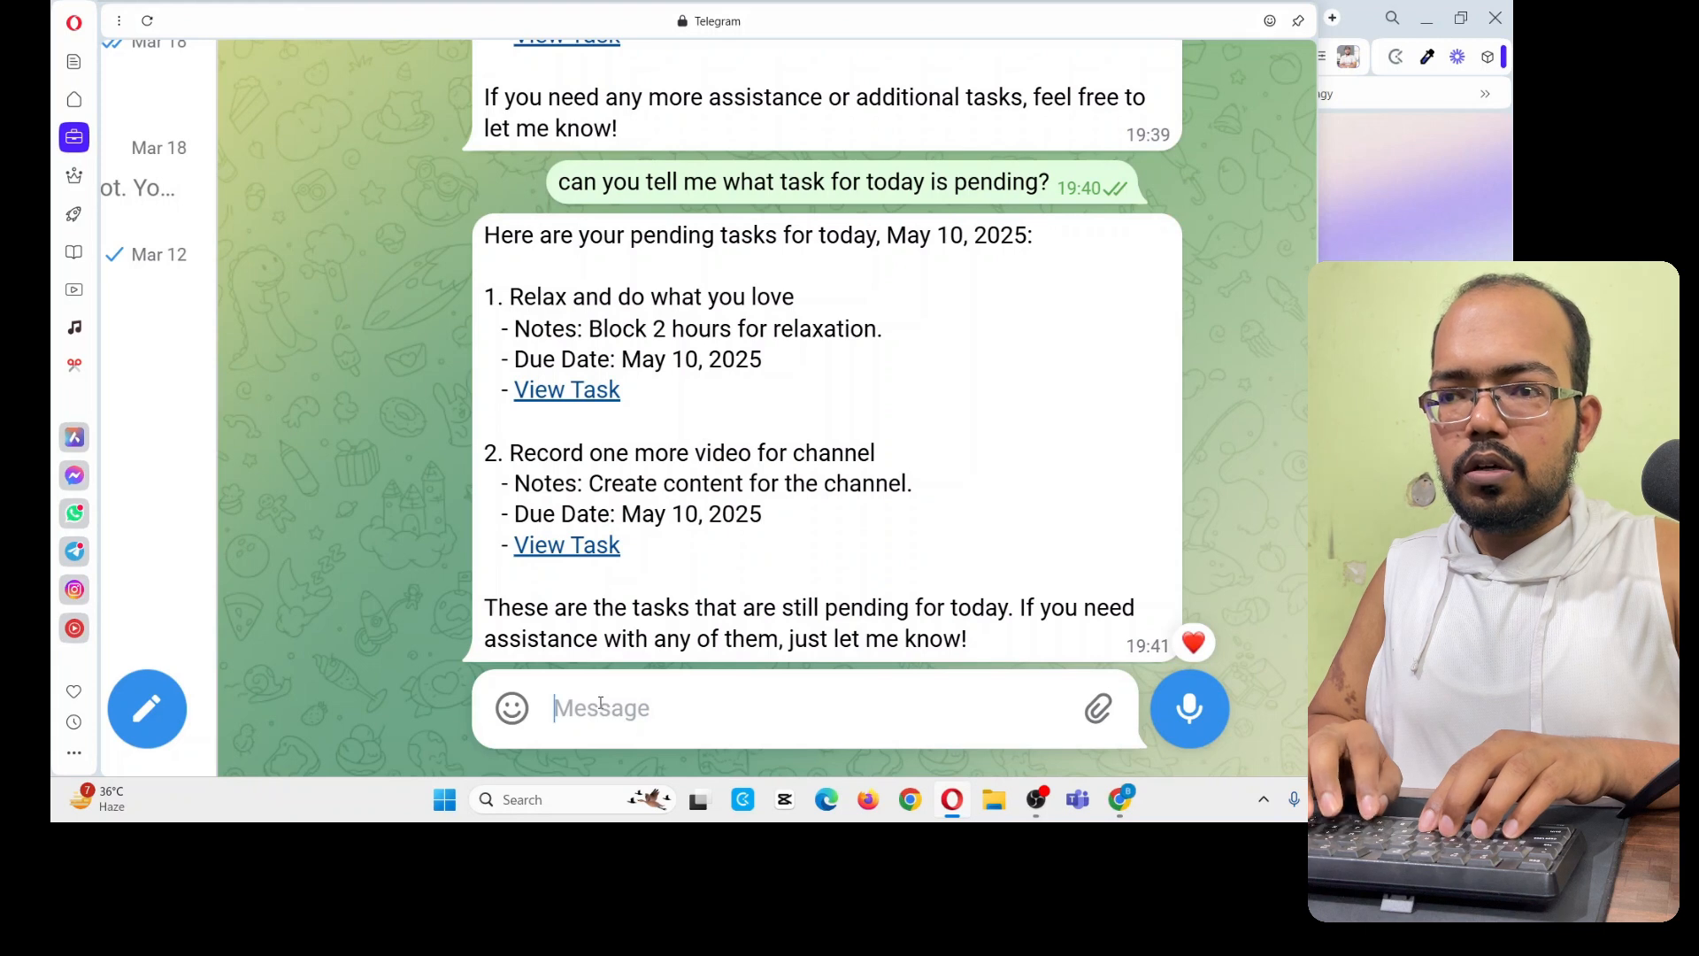
text(okay, my first task for relaxation is done)
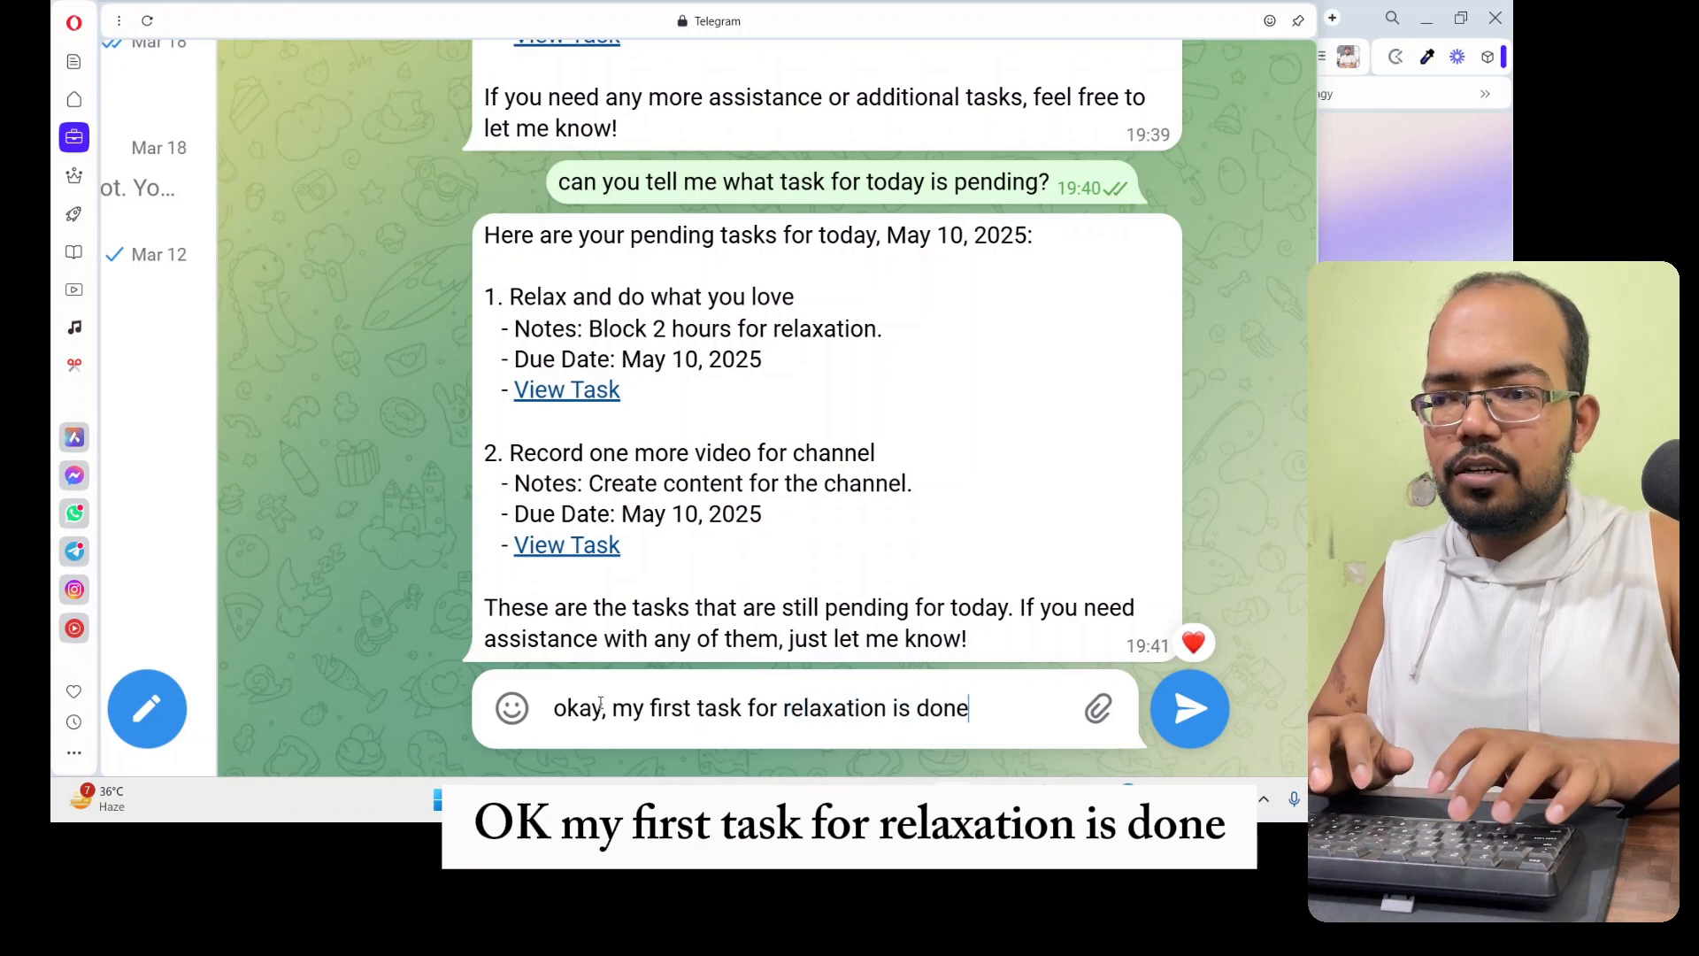
key(alt+Tab)
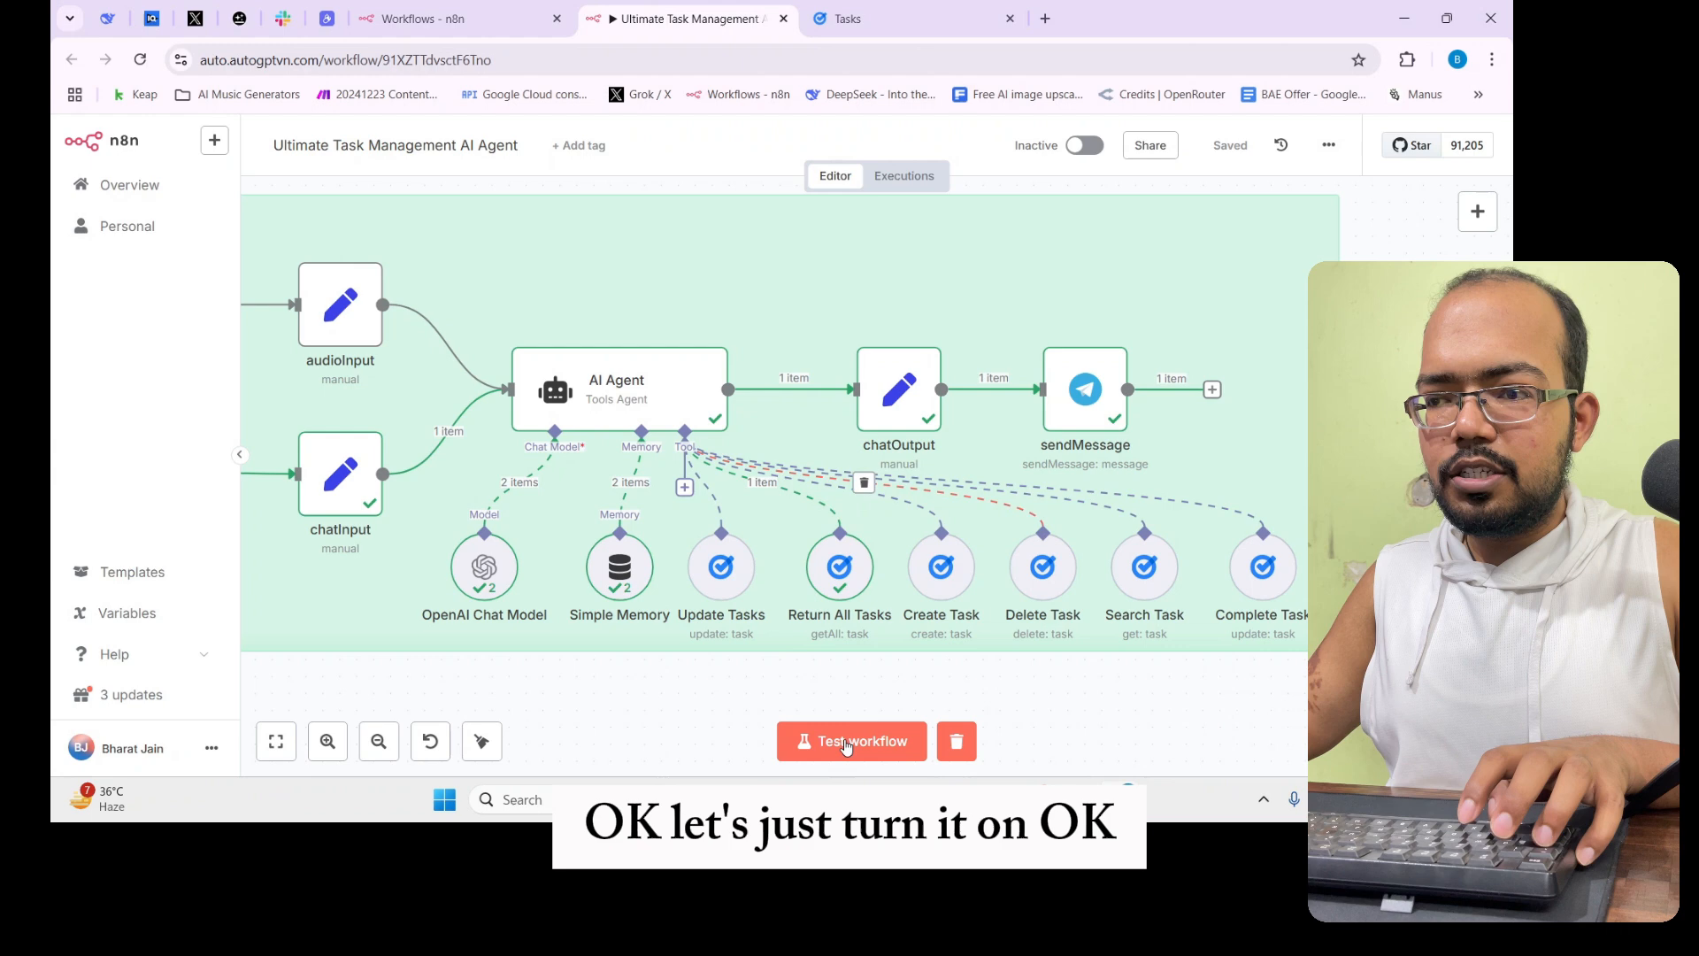
click(846, 742)
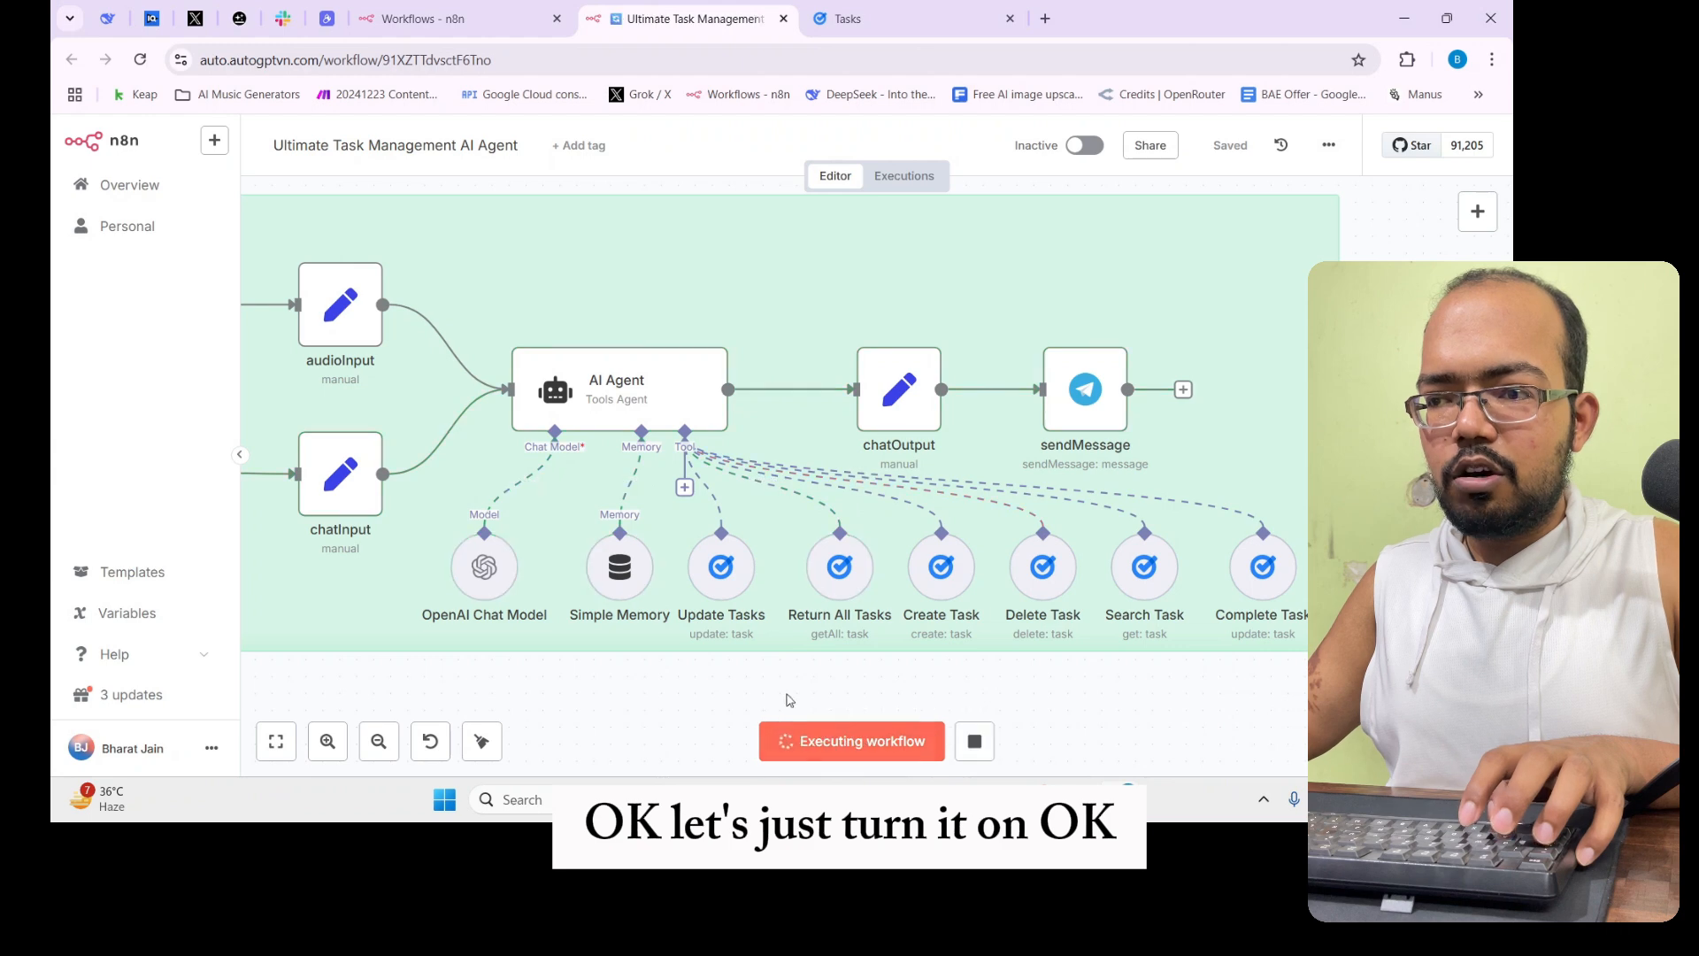
key(alt+Tab)
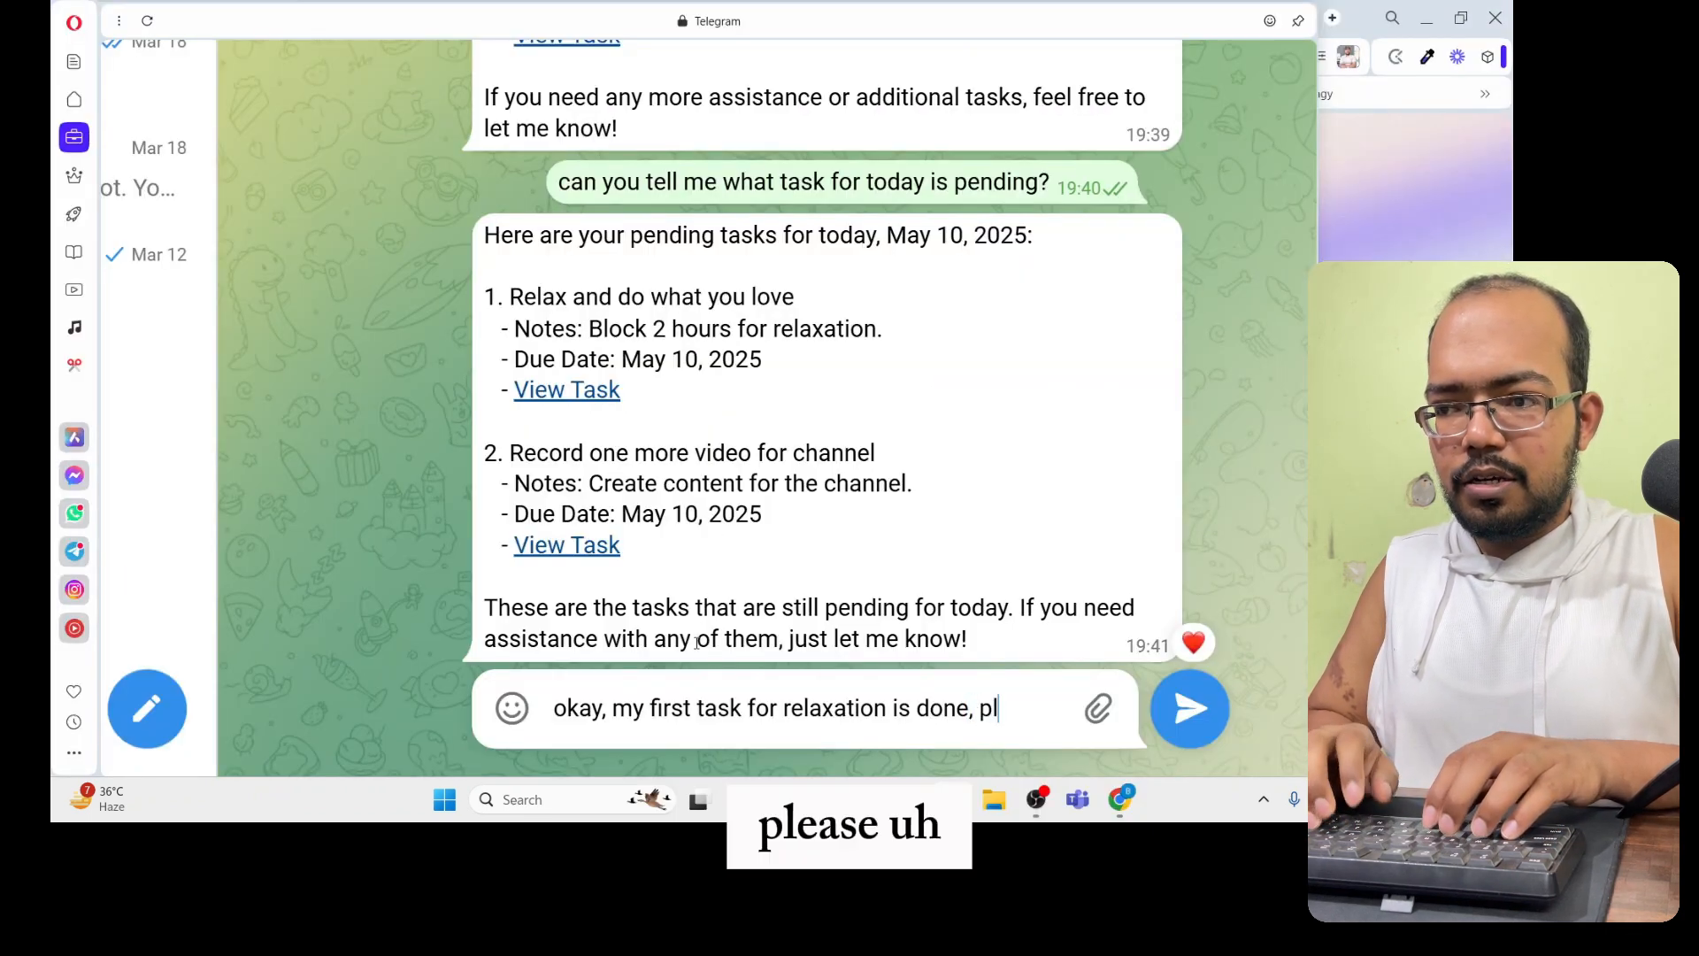
text(s mark it done)
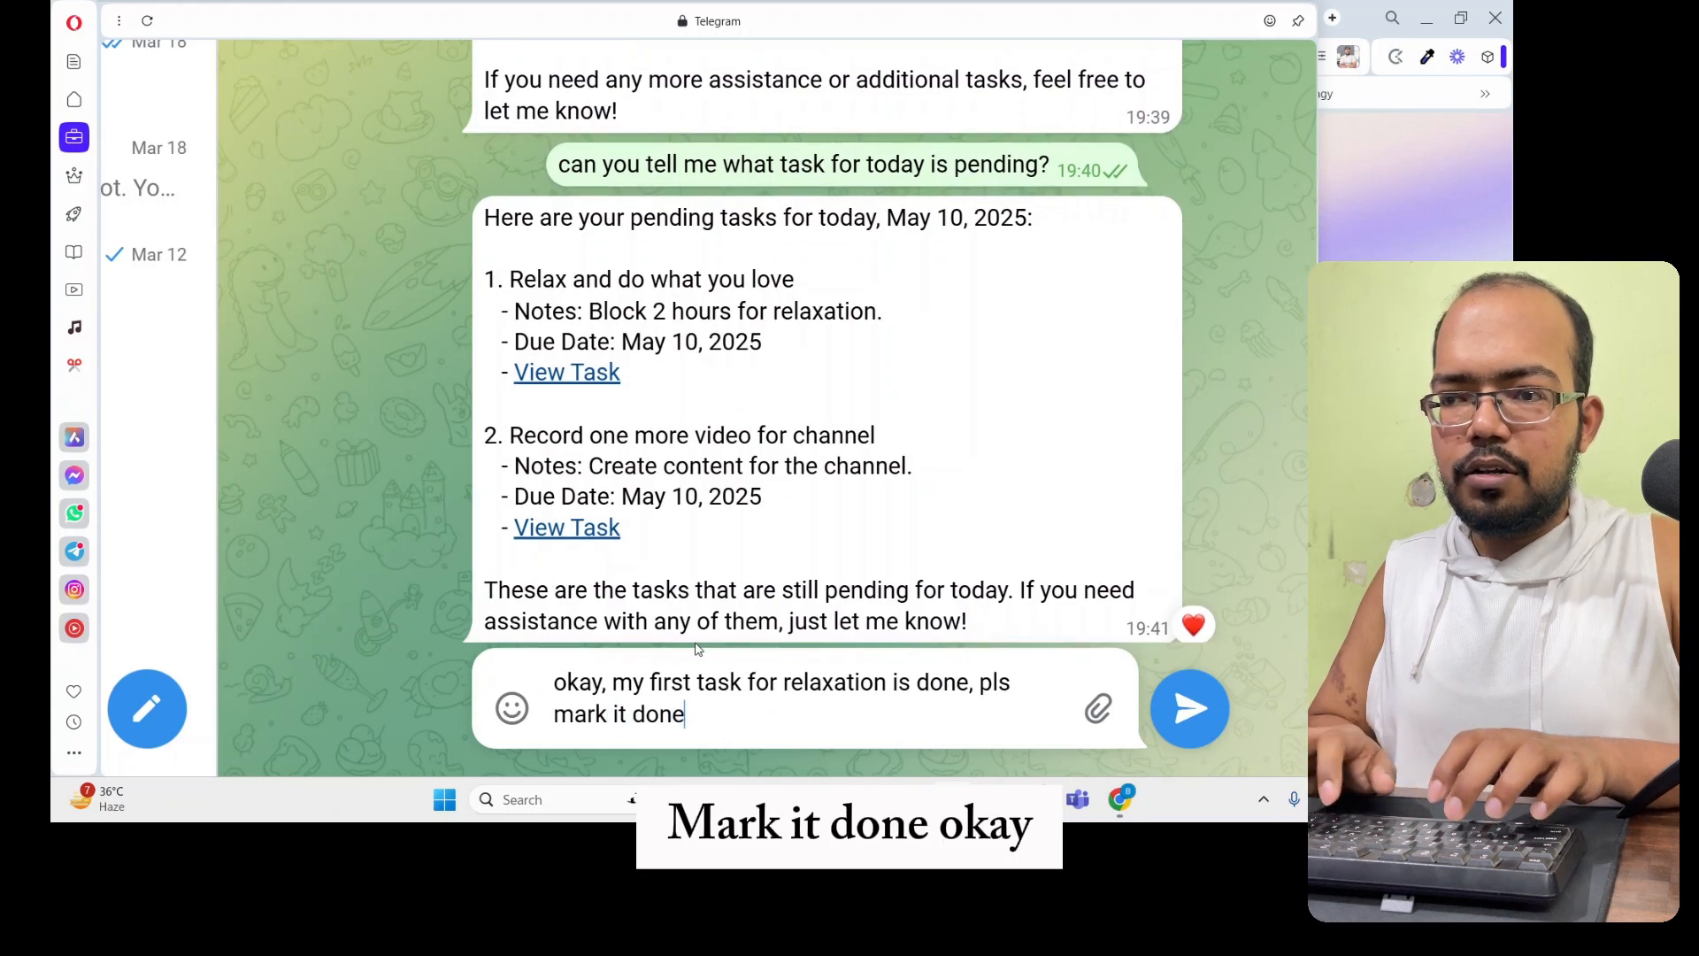
key(Return)
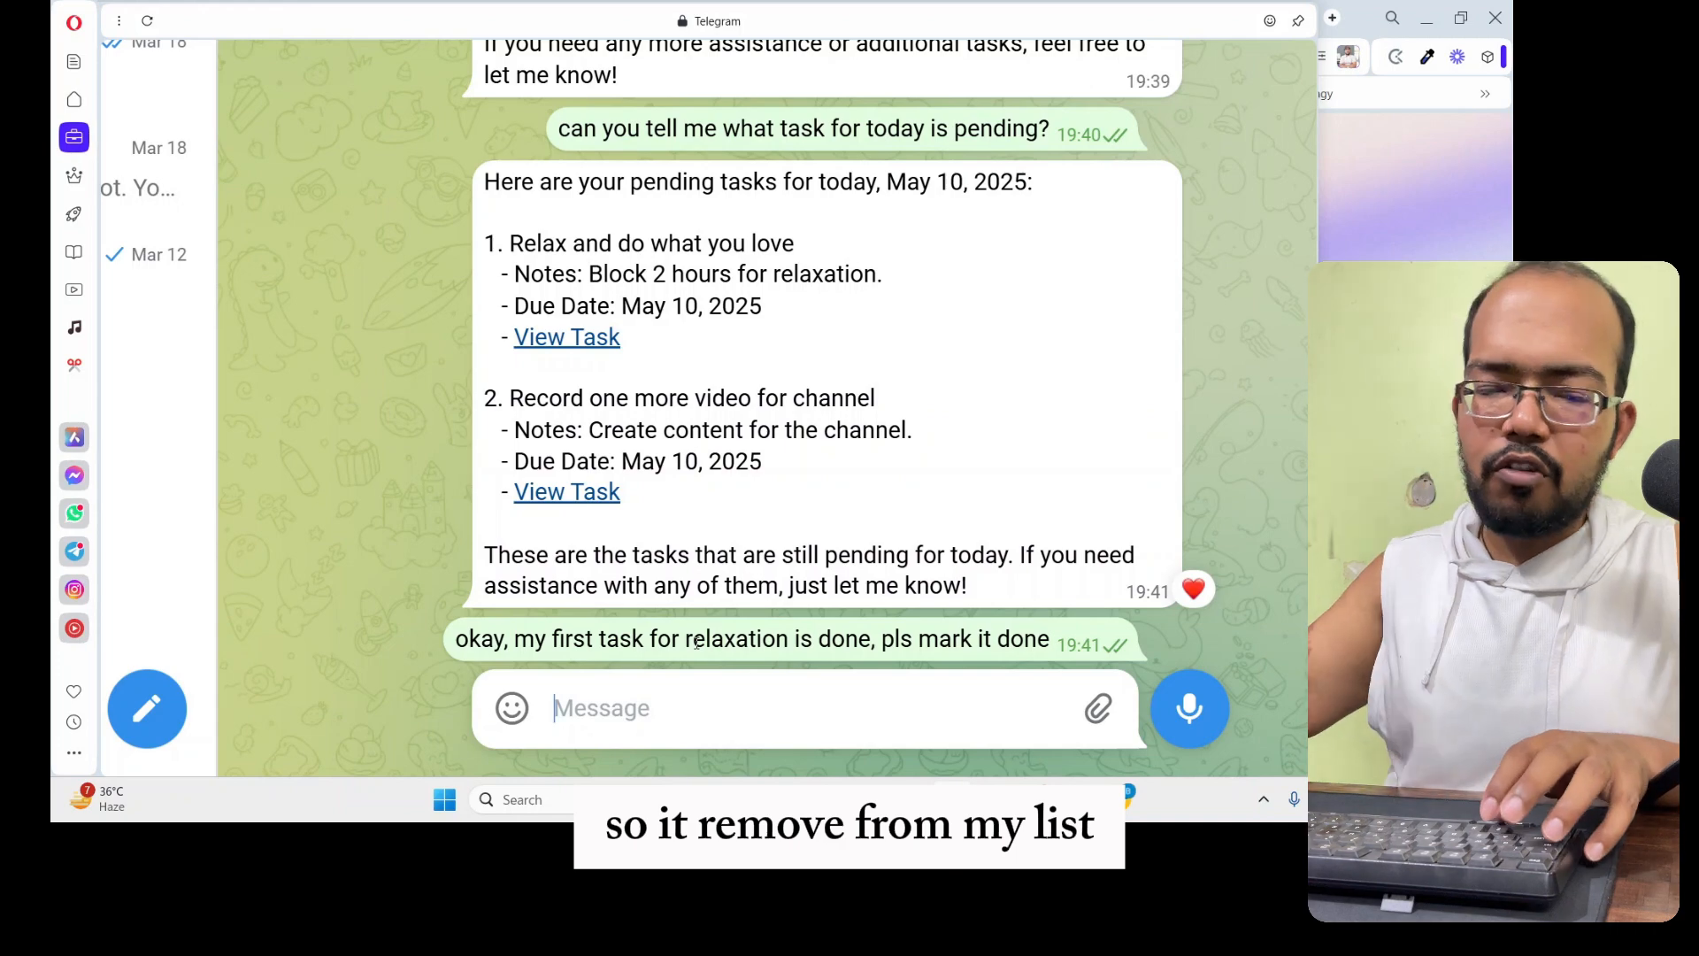
Check the workflow's execution in n8n, then examine the completed tasks of My Tasks in Google Tasks
key(alt+Tab)
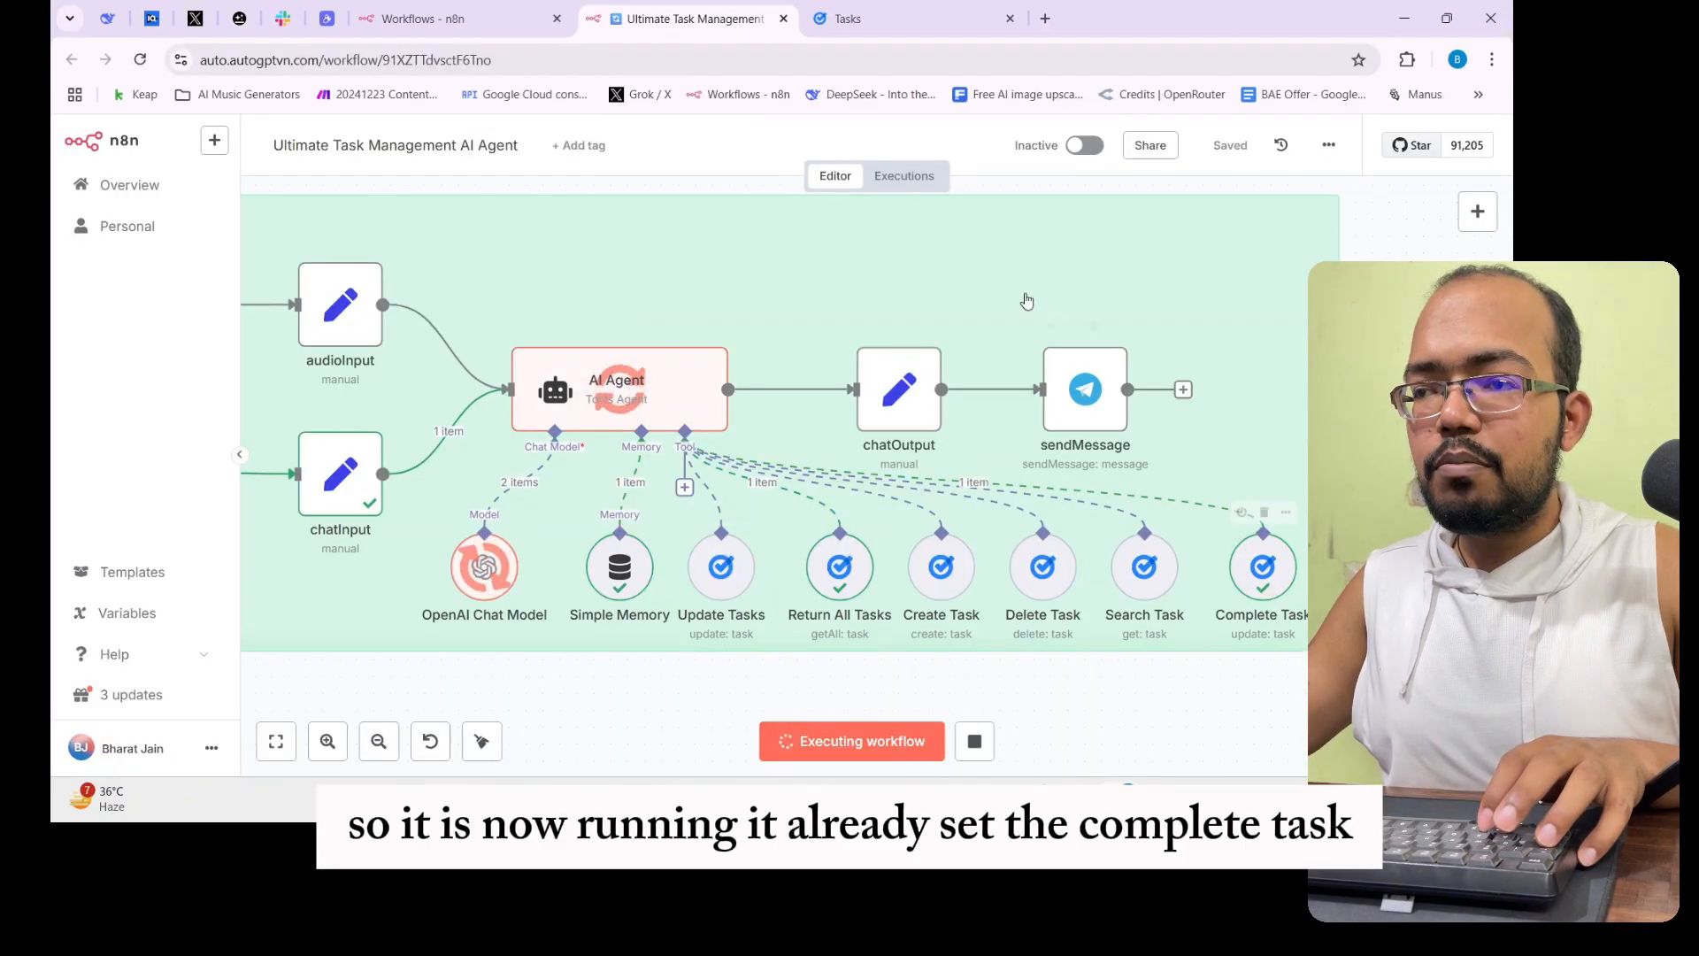
click(945, 6)
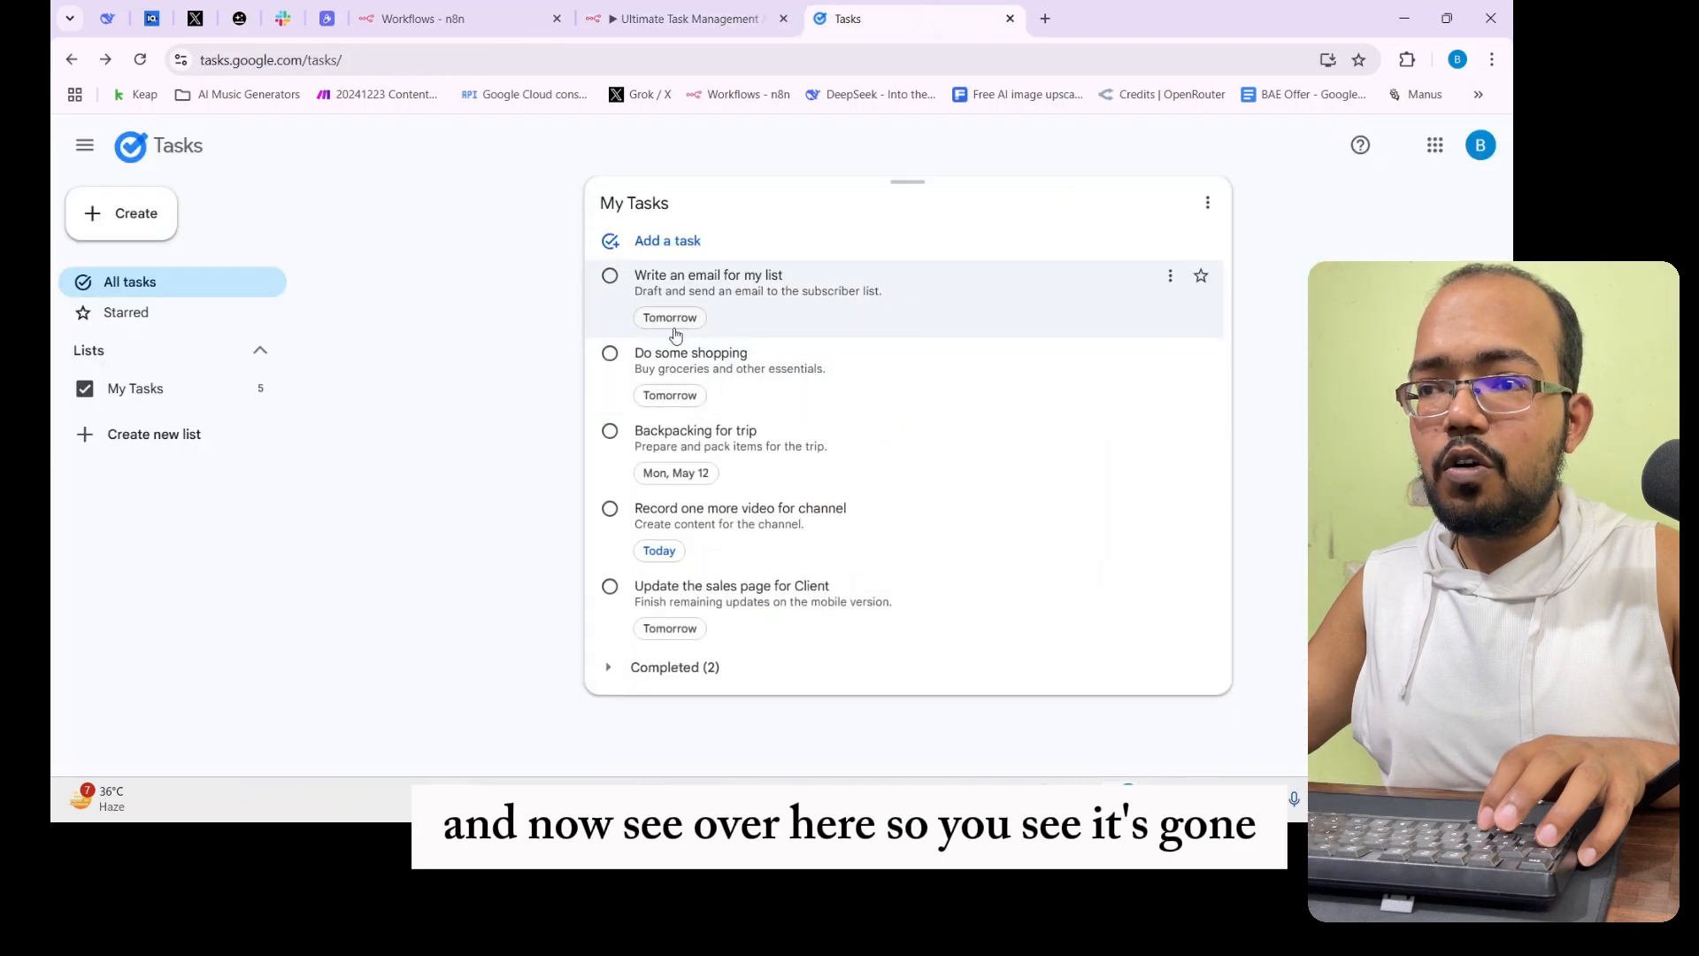
click(609, 670)
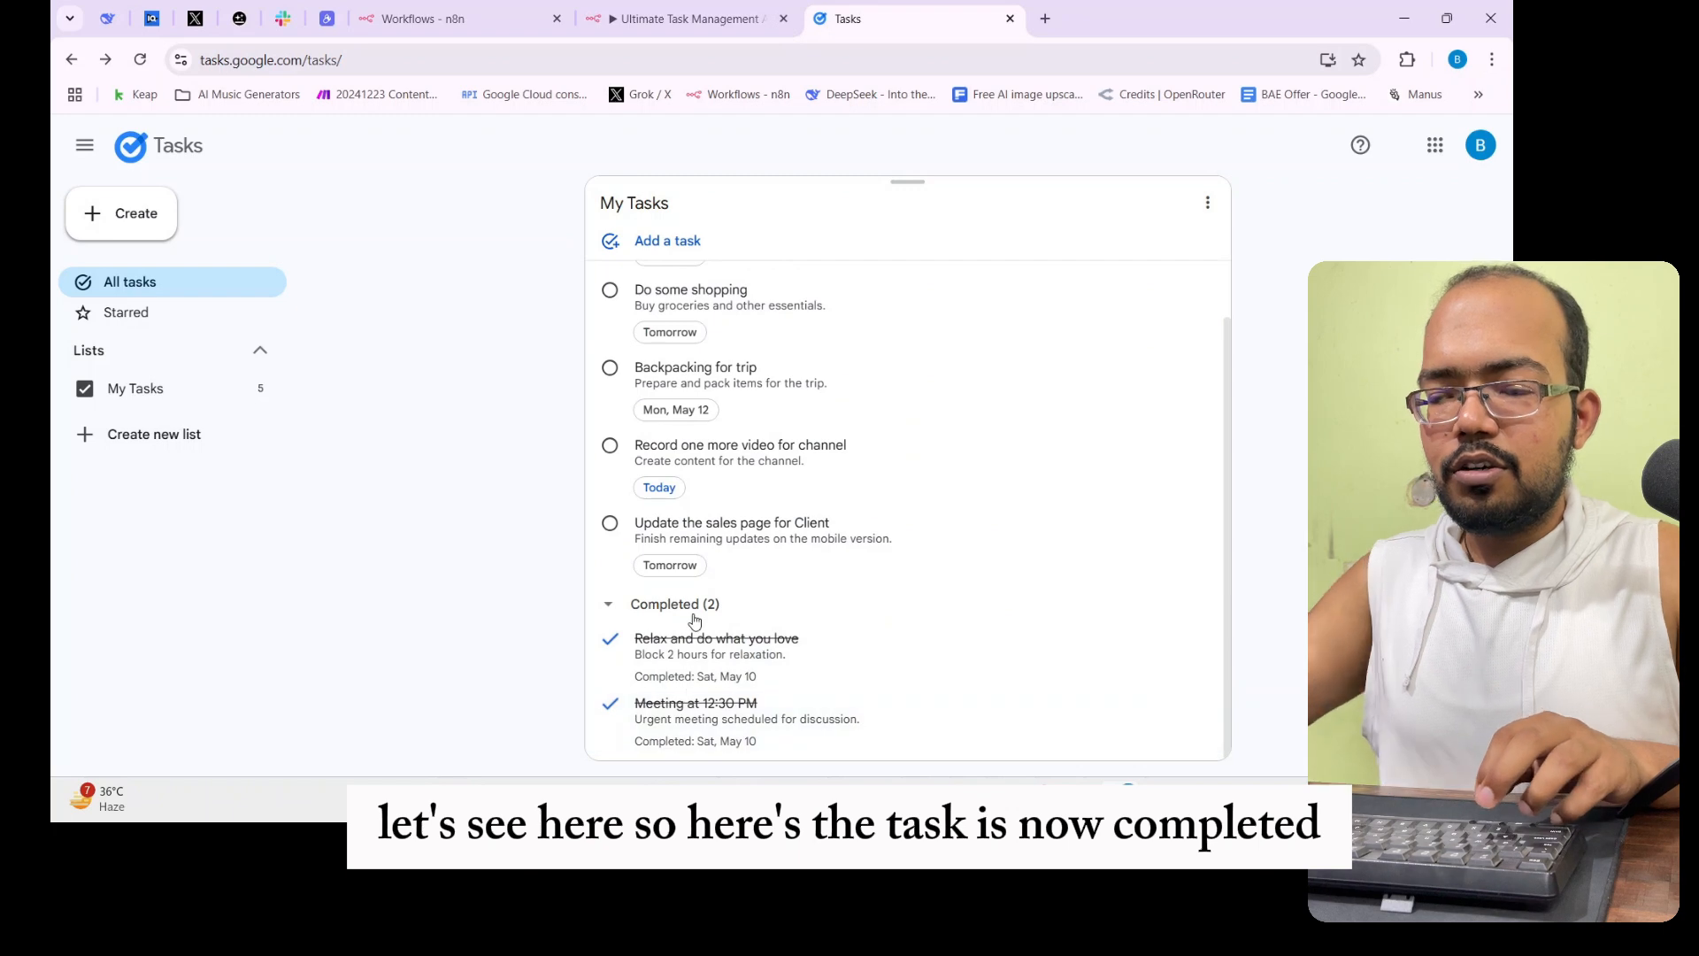
scroll(690, 616, up, 3)
scroll(690, 615, down, 2)
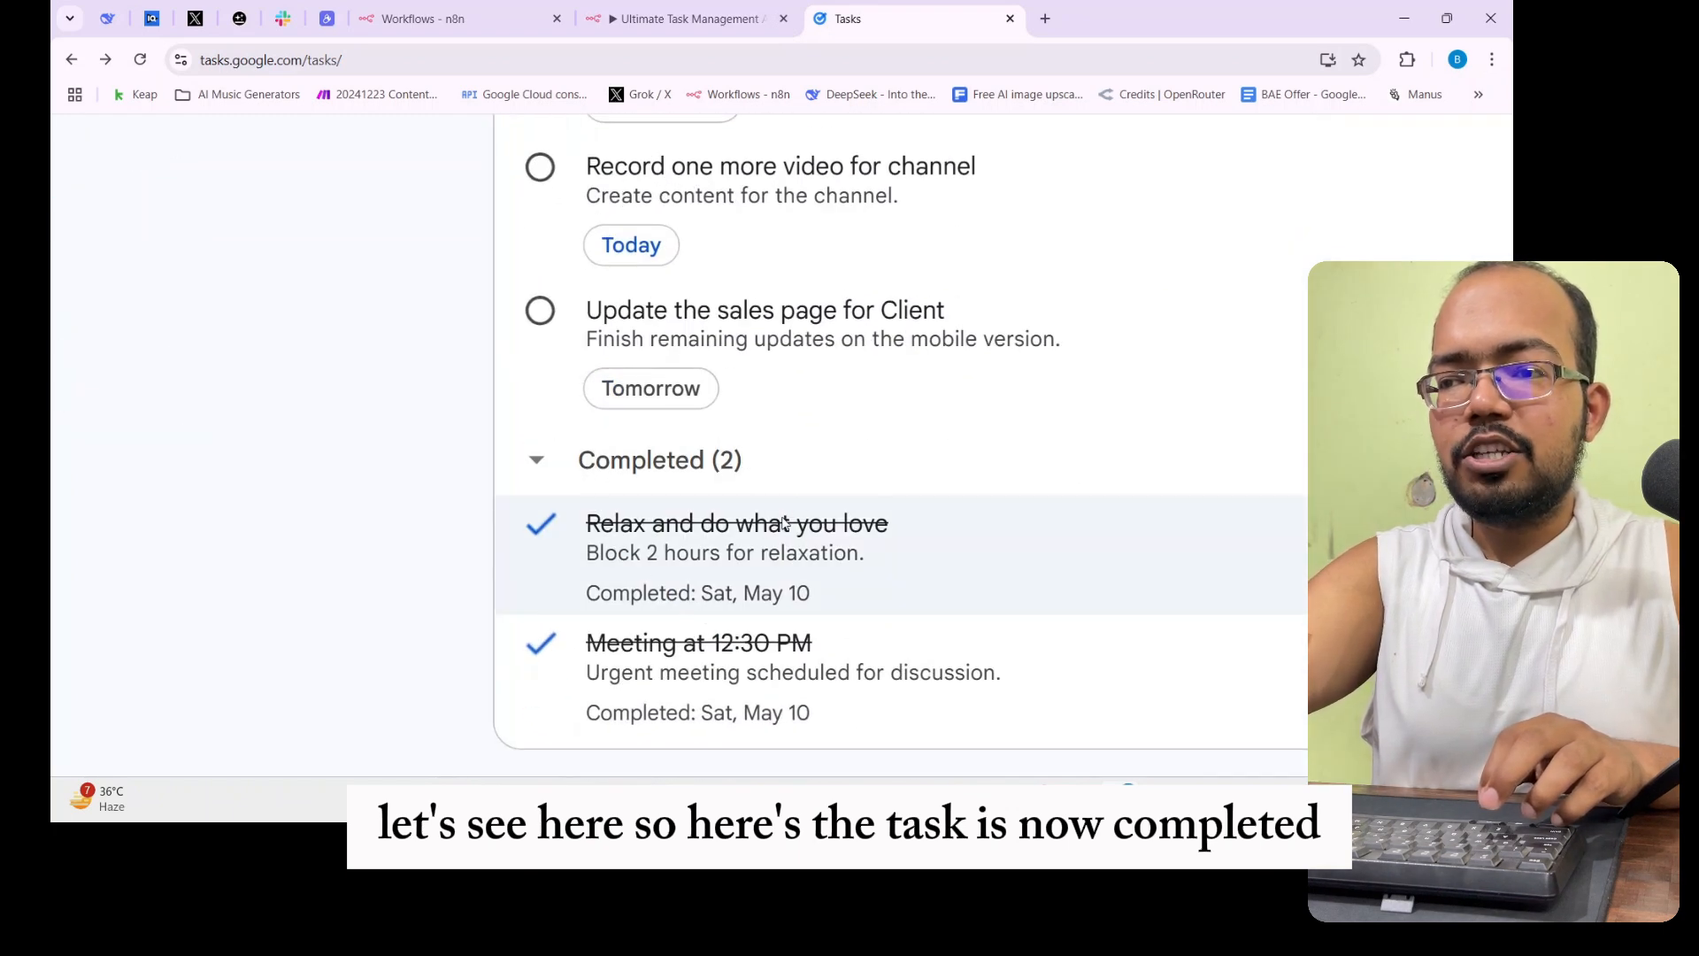
scroll(785, 524, down, 3)
scroll(784, 524, up, 2)
Return to the Telegram bot chat and write the message "okay can you help me to prioritize my day tomorrow" without sending it
key(alt+Tab)
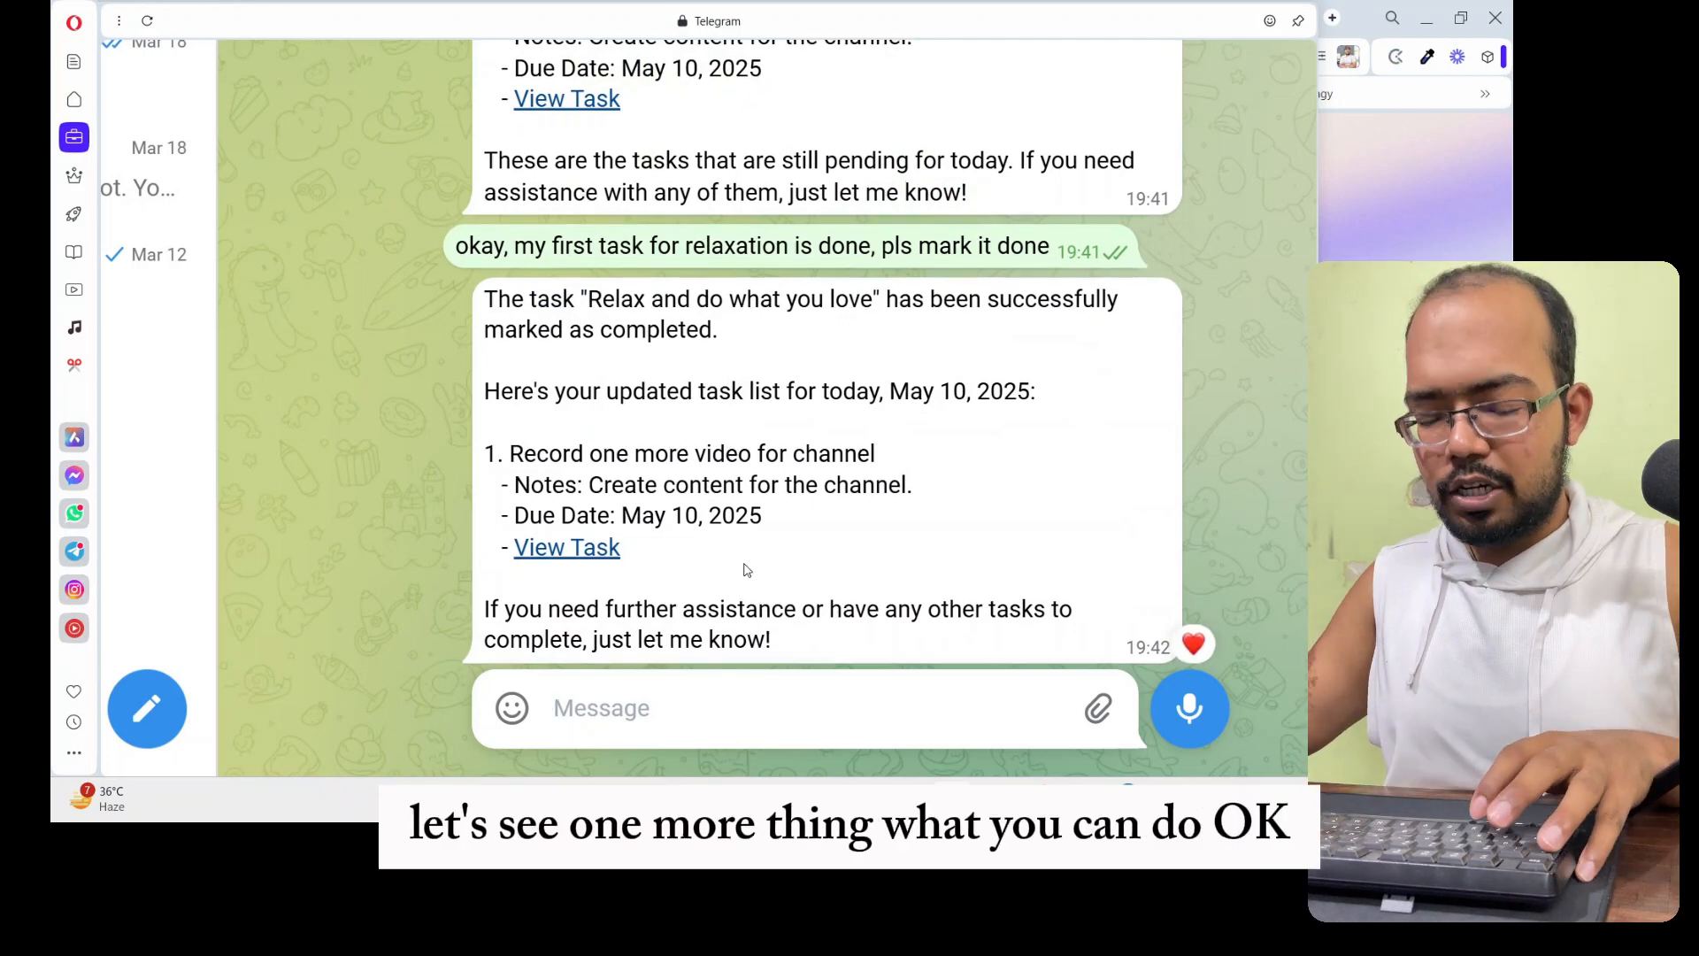
text(can)
key(BackSpace)
key(BackSpace)
key(BackSpace)
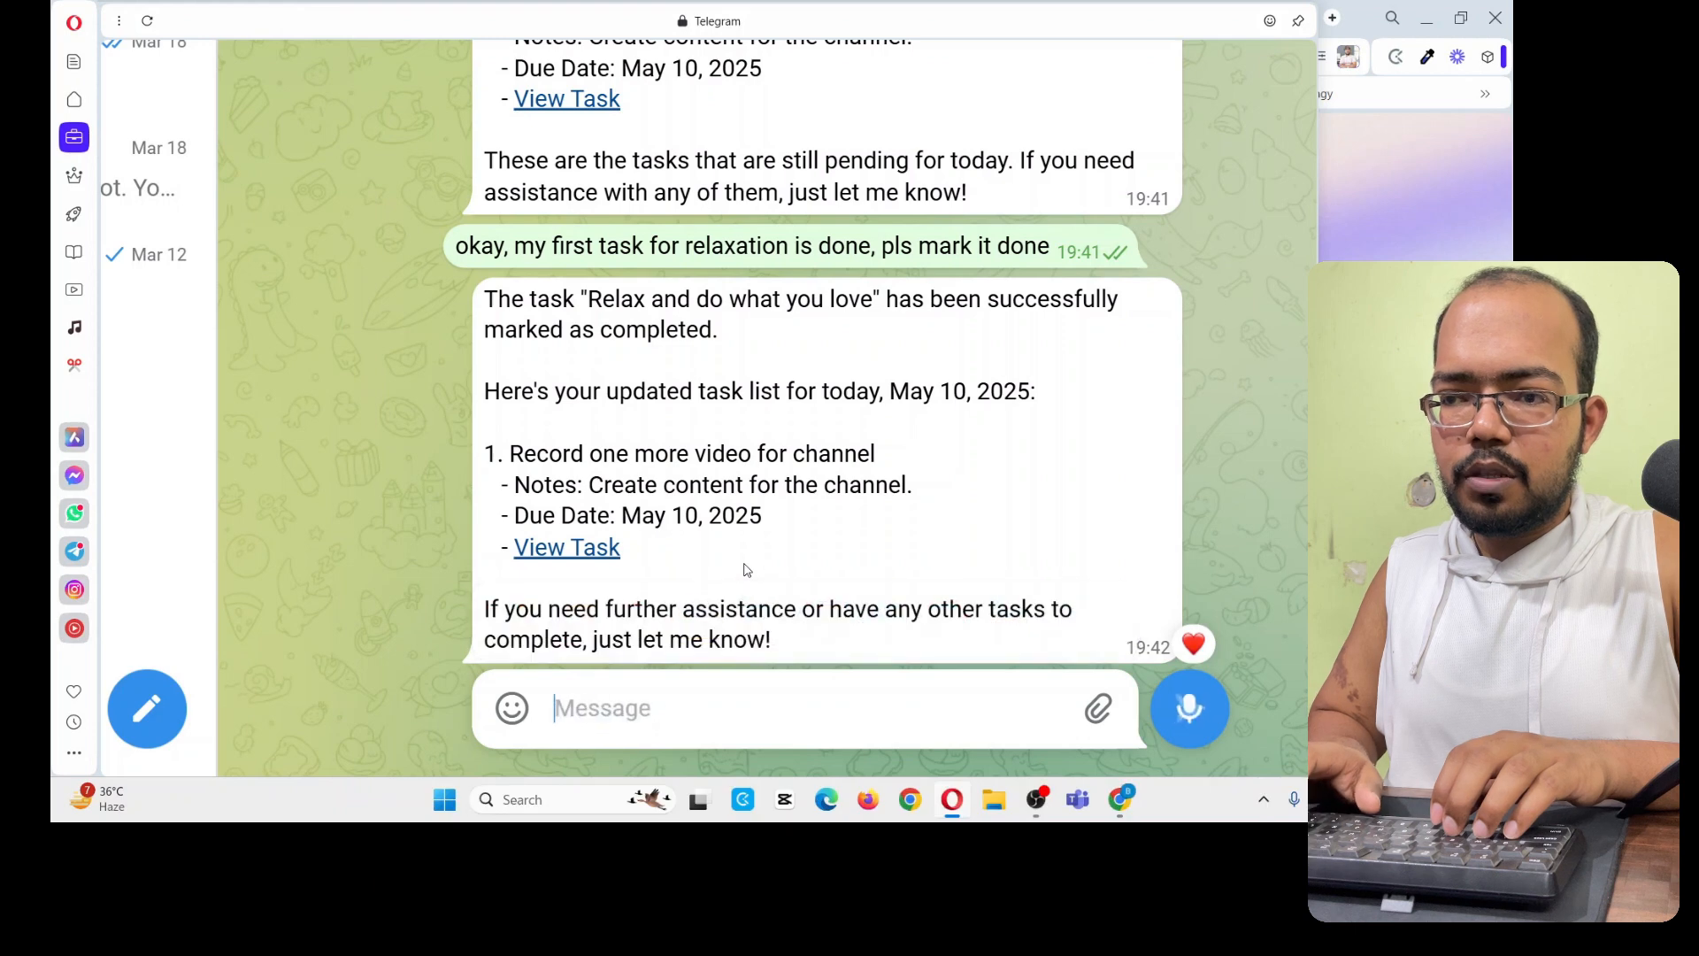
text(okay cna yu)
key(BackSpace)
key(BackSpace)
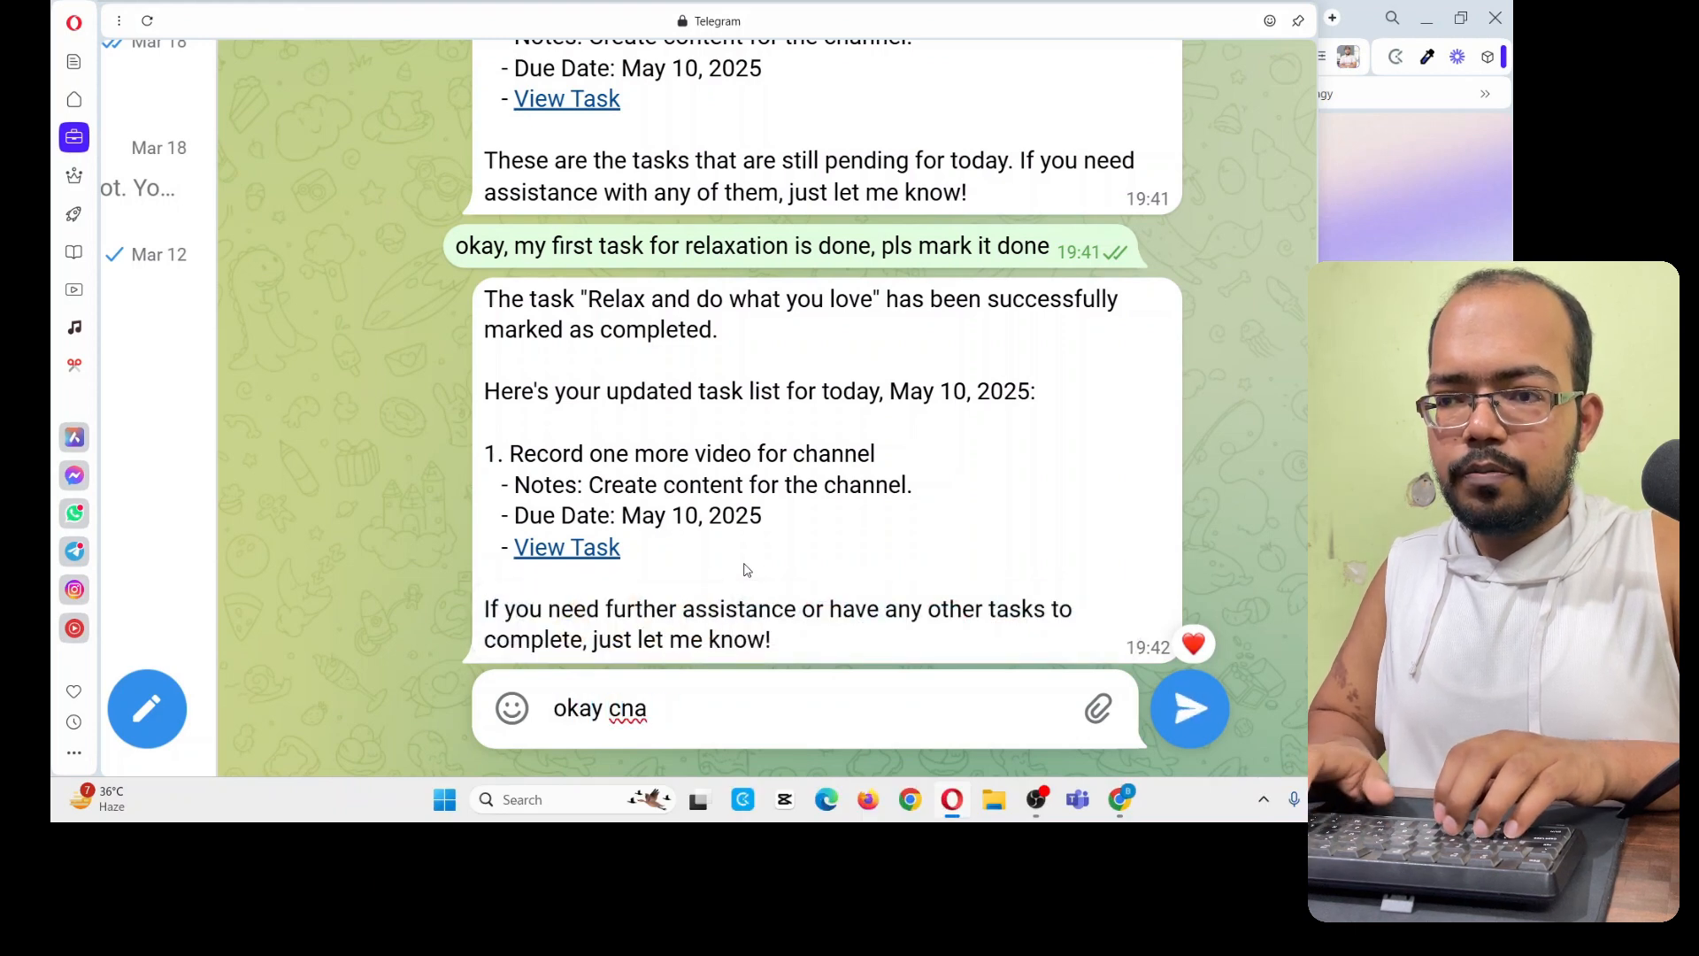
text(help me to prioritize my t)
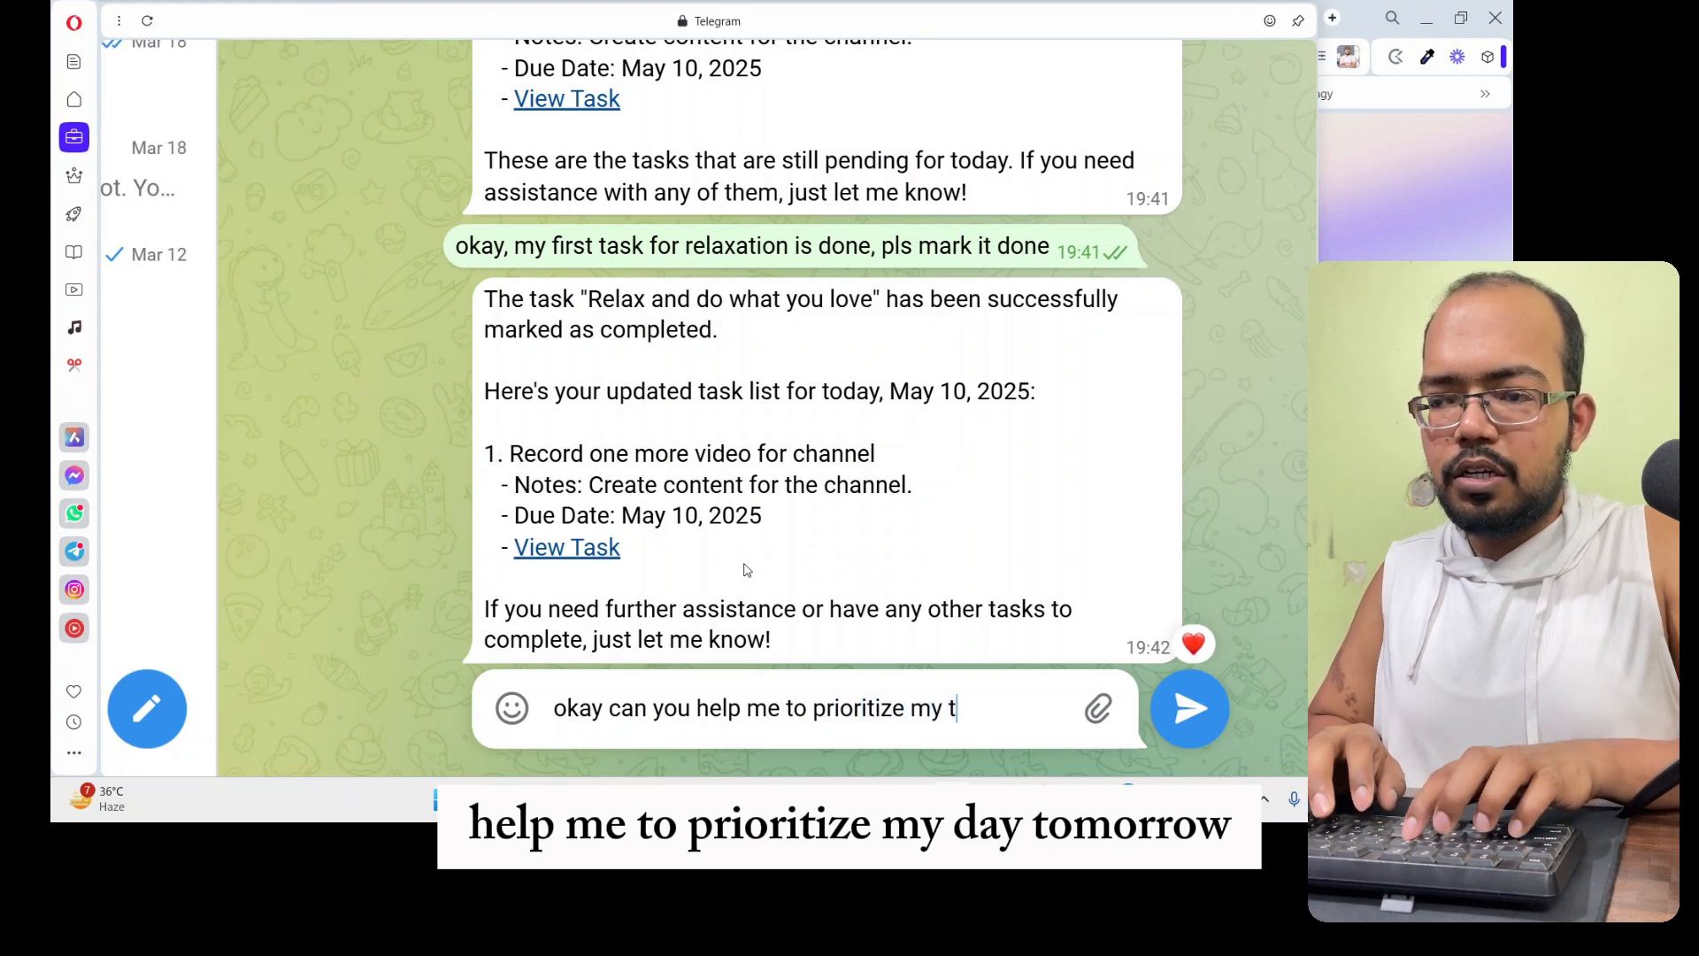
text(orrow)
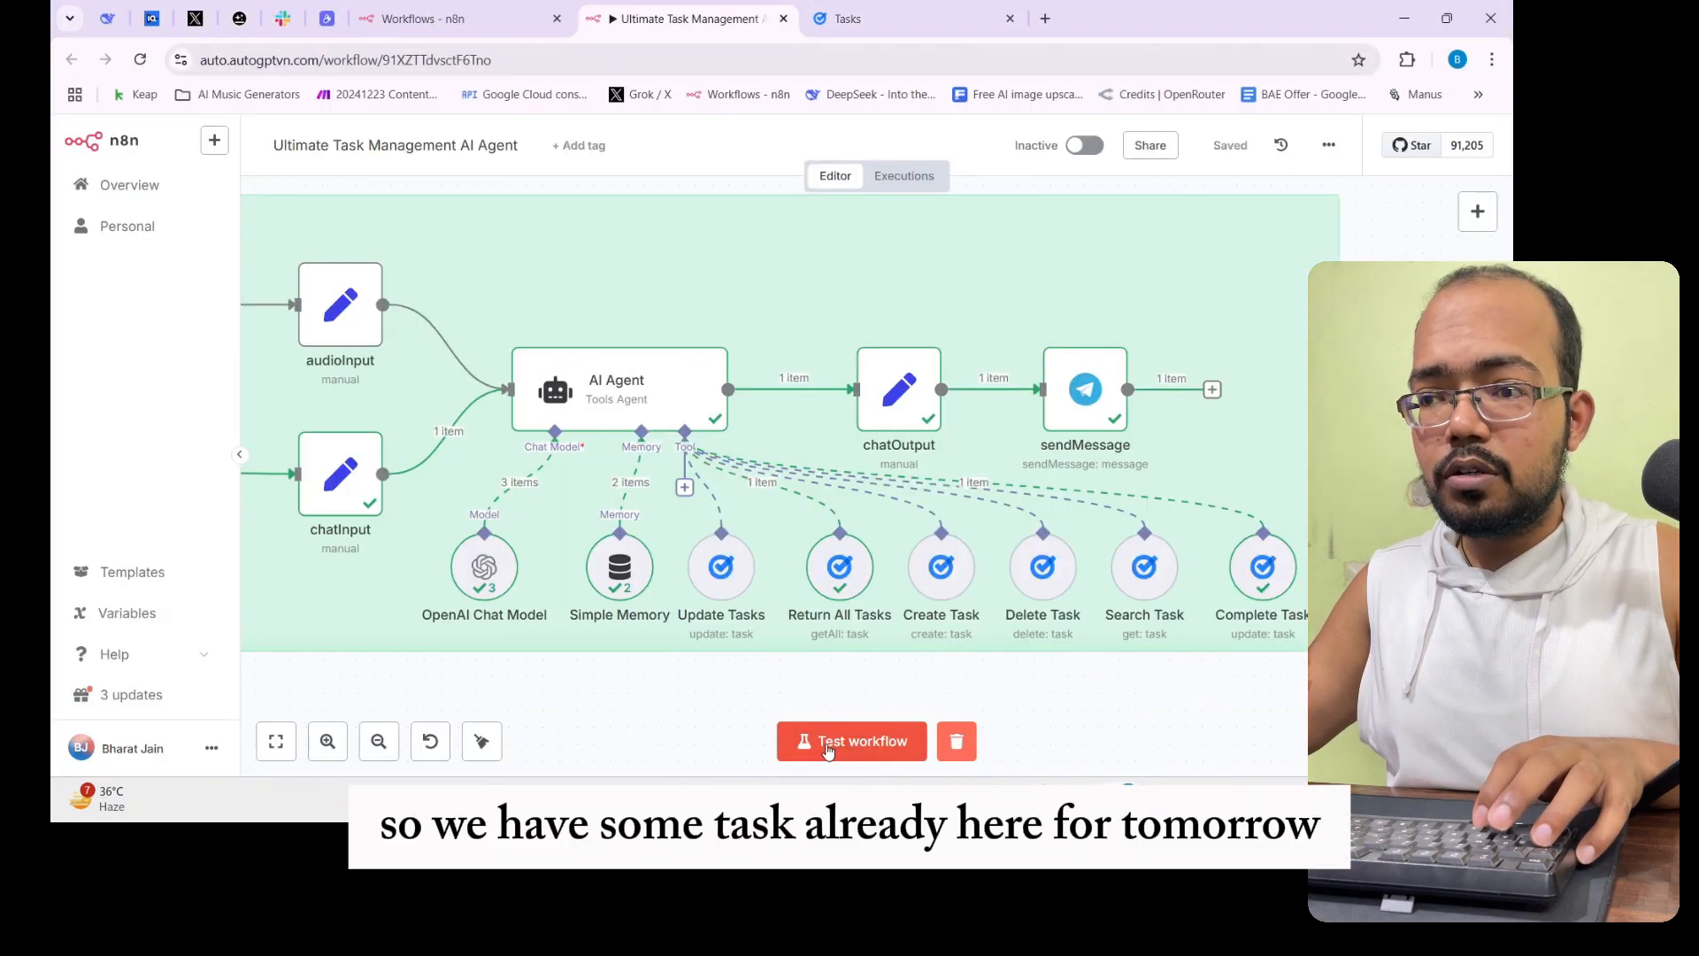
Start another n8n test run, look over tomorrow's tasks in Google Tasks, and send the drafted prioritization message in Telegram
click(828, 743)
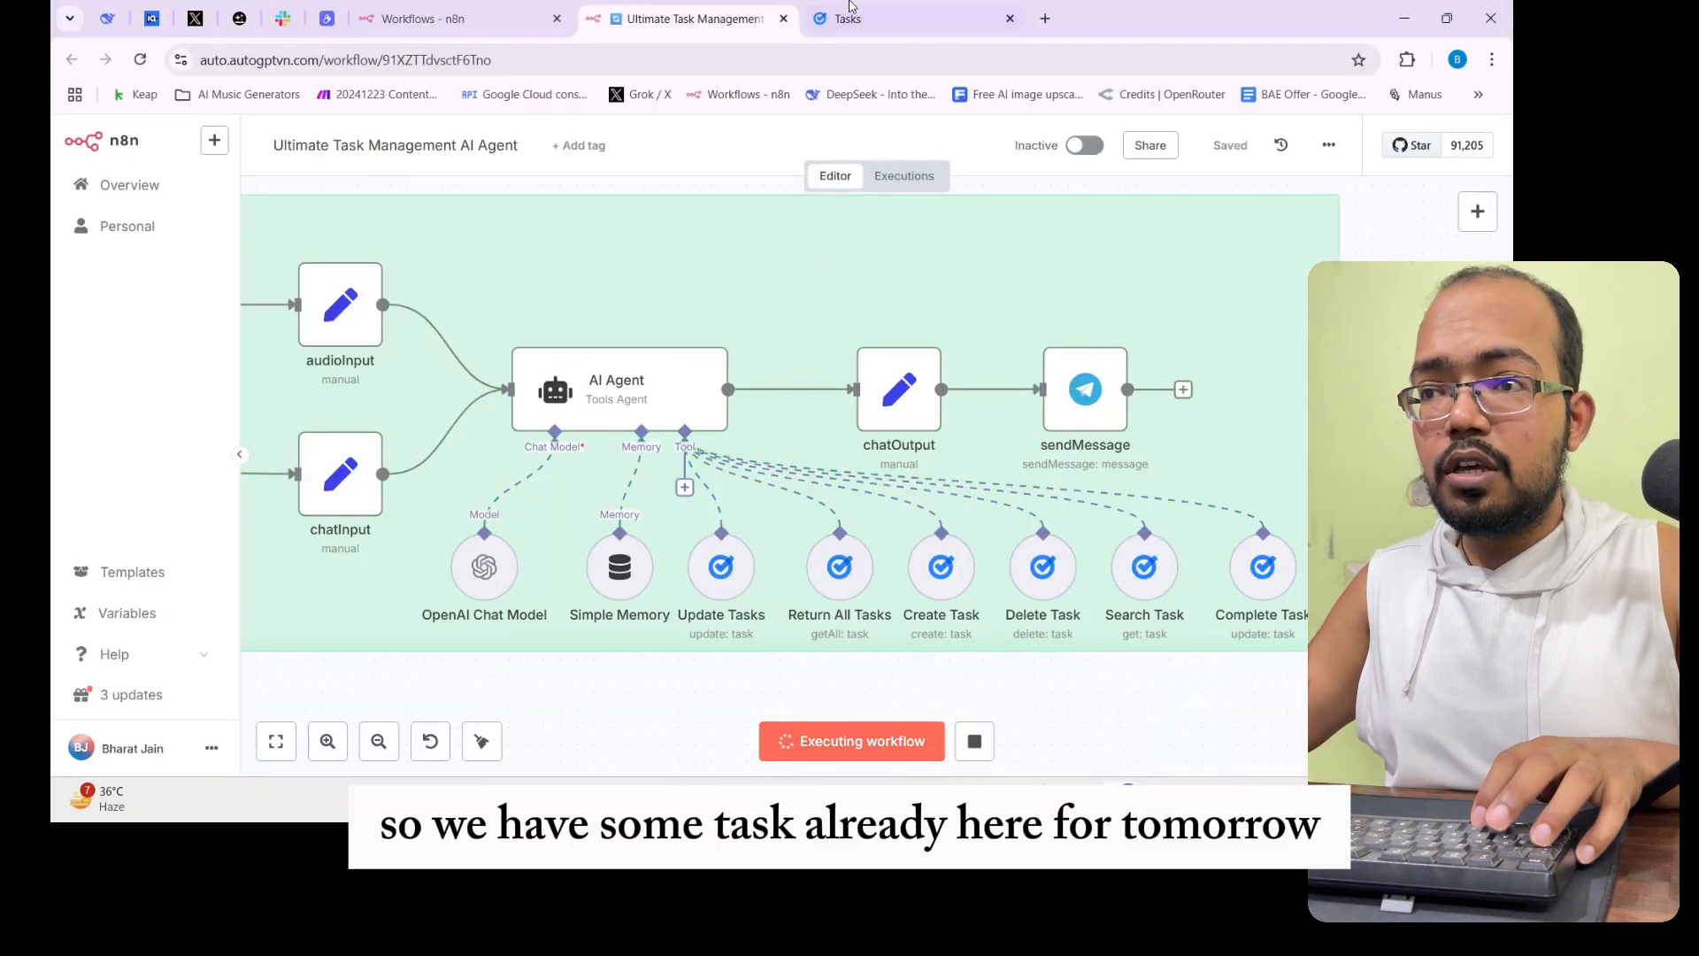
click(848, 19)
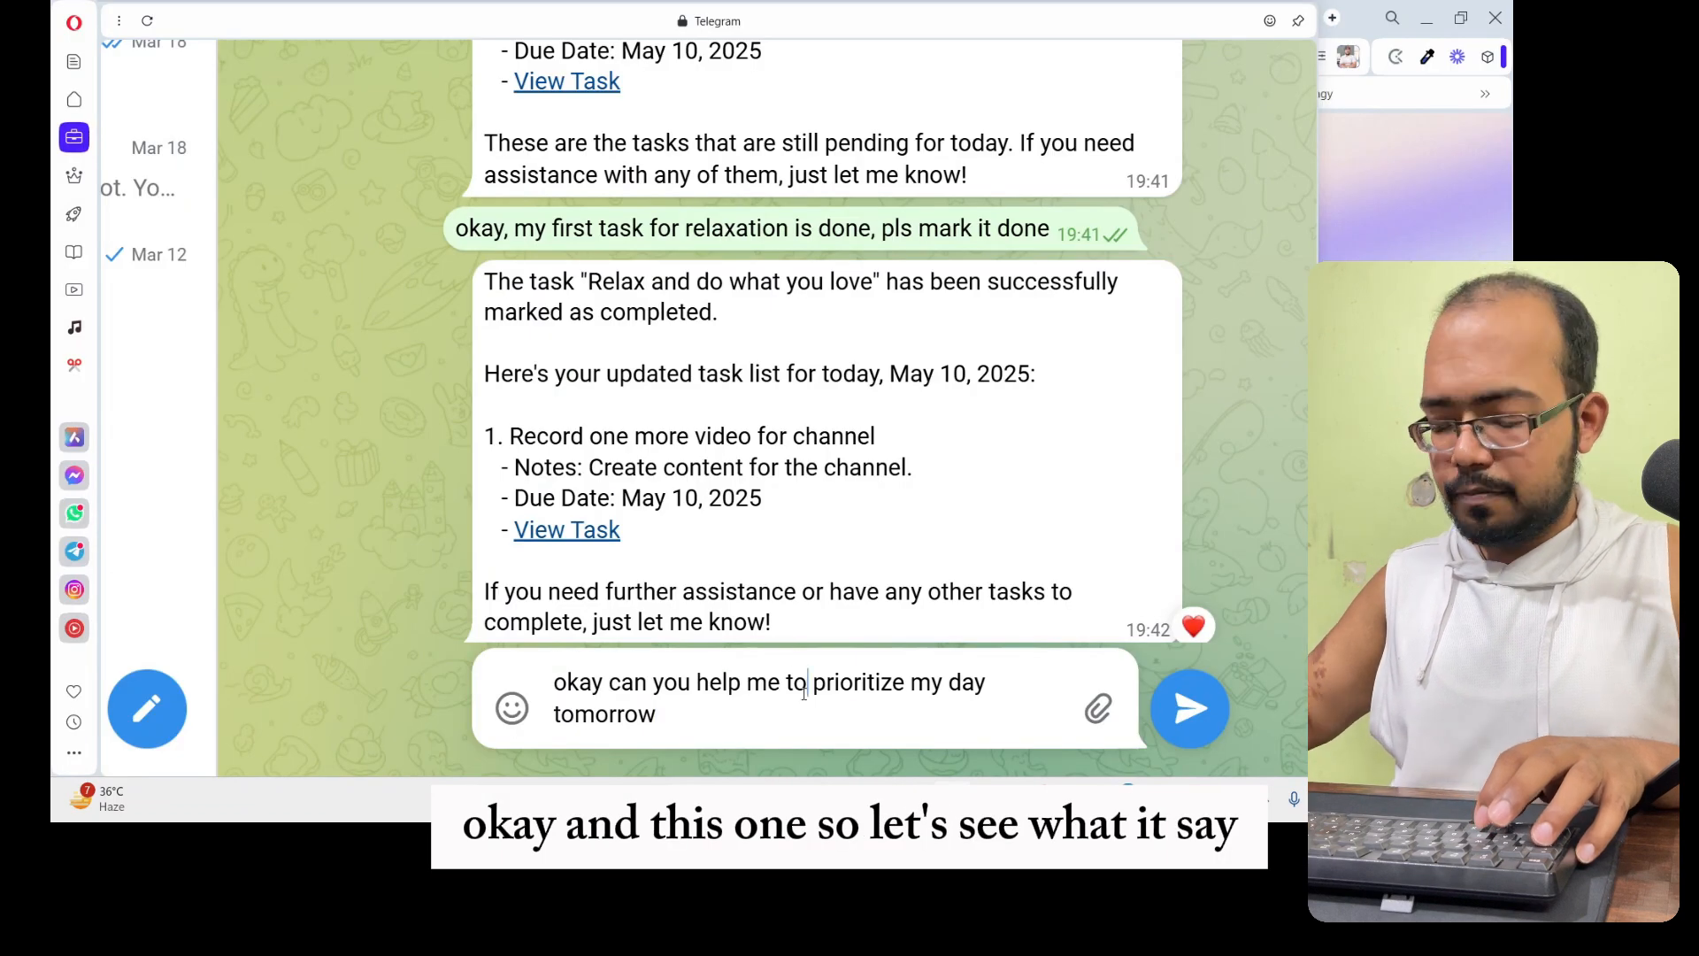
key(Return)
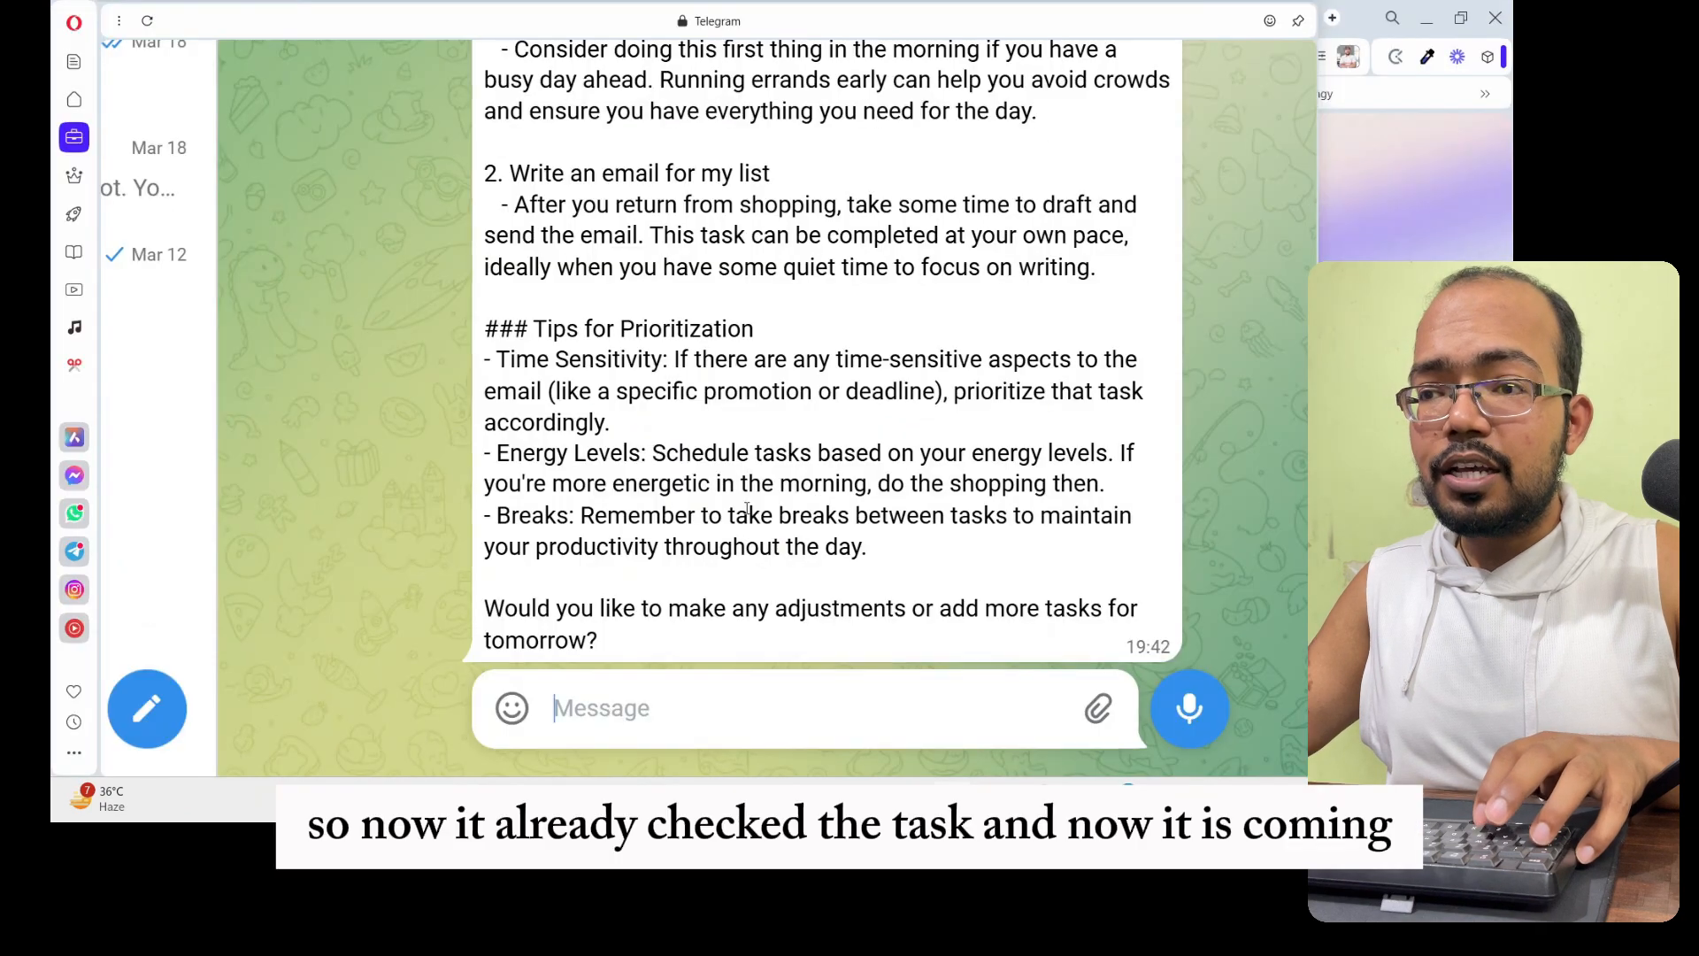
Read the bot's reply about tomorrow, examining the current tasks, the suggested prioritization and the prioritization tips
scroll(672, 431, up, 5)
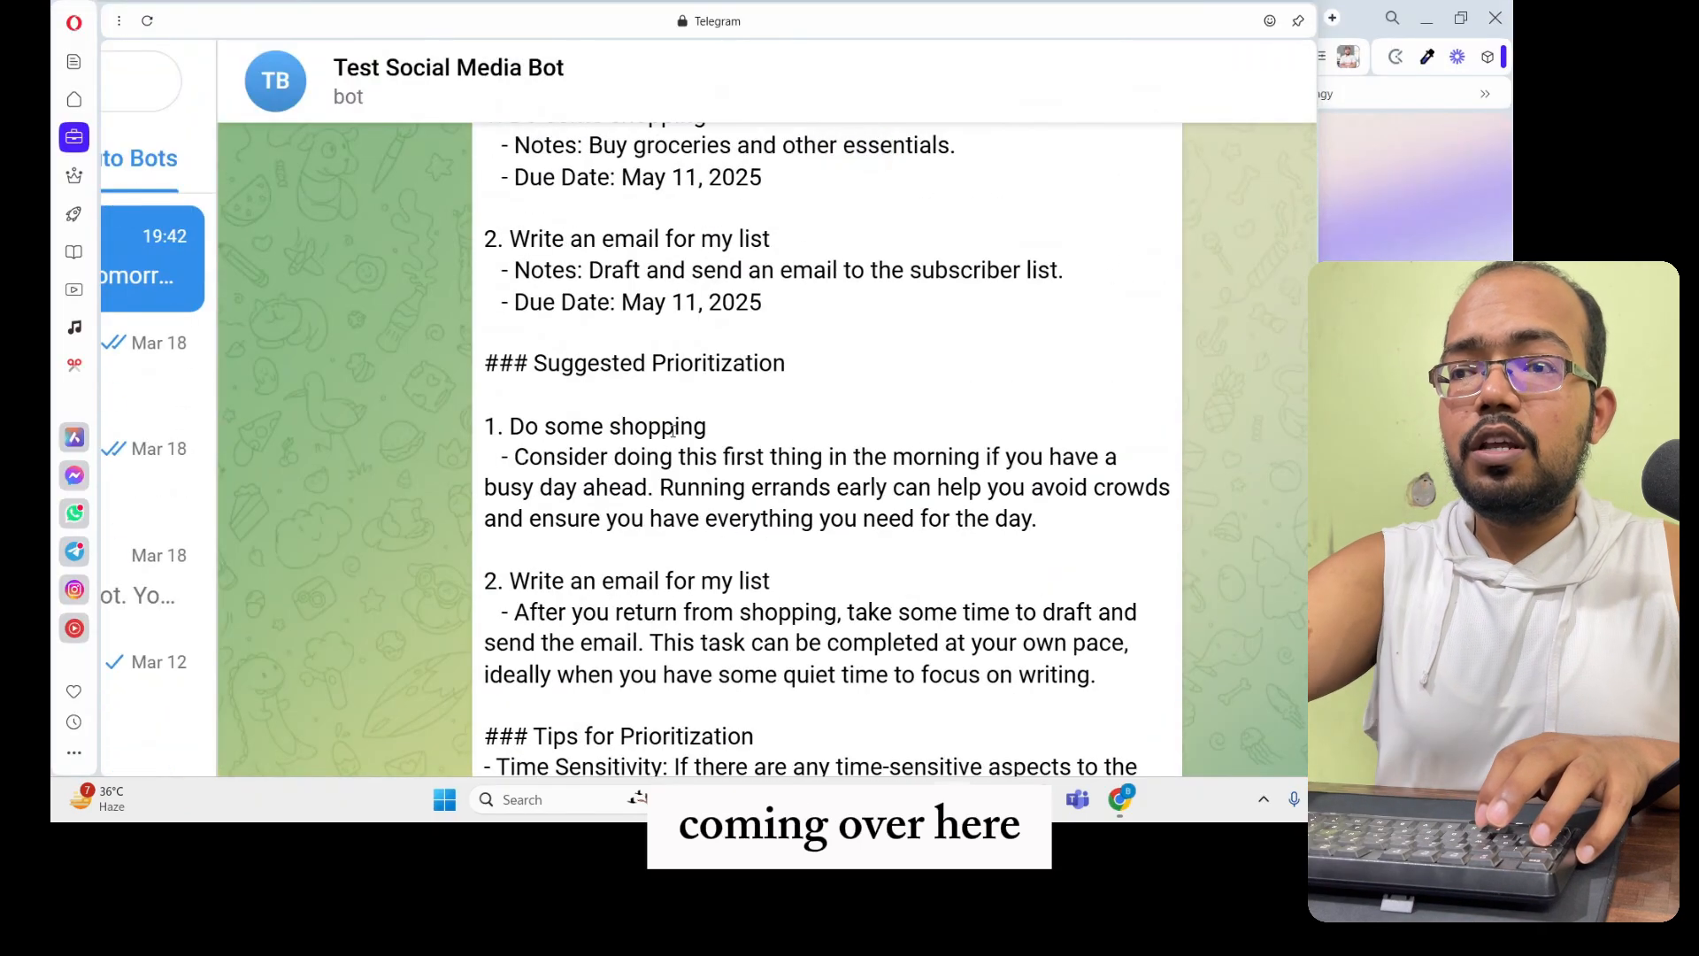
scroll(673, 431, down, 5)
scroll(673, 431, up, 1)
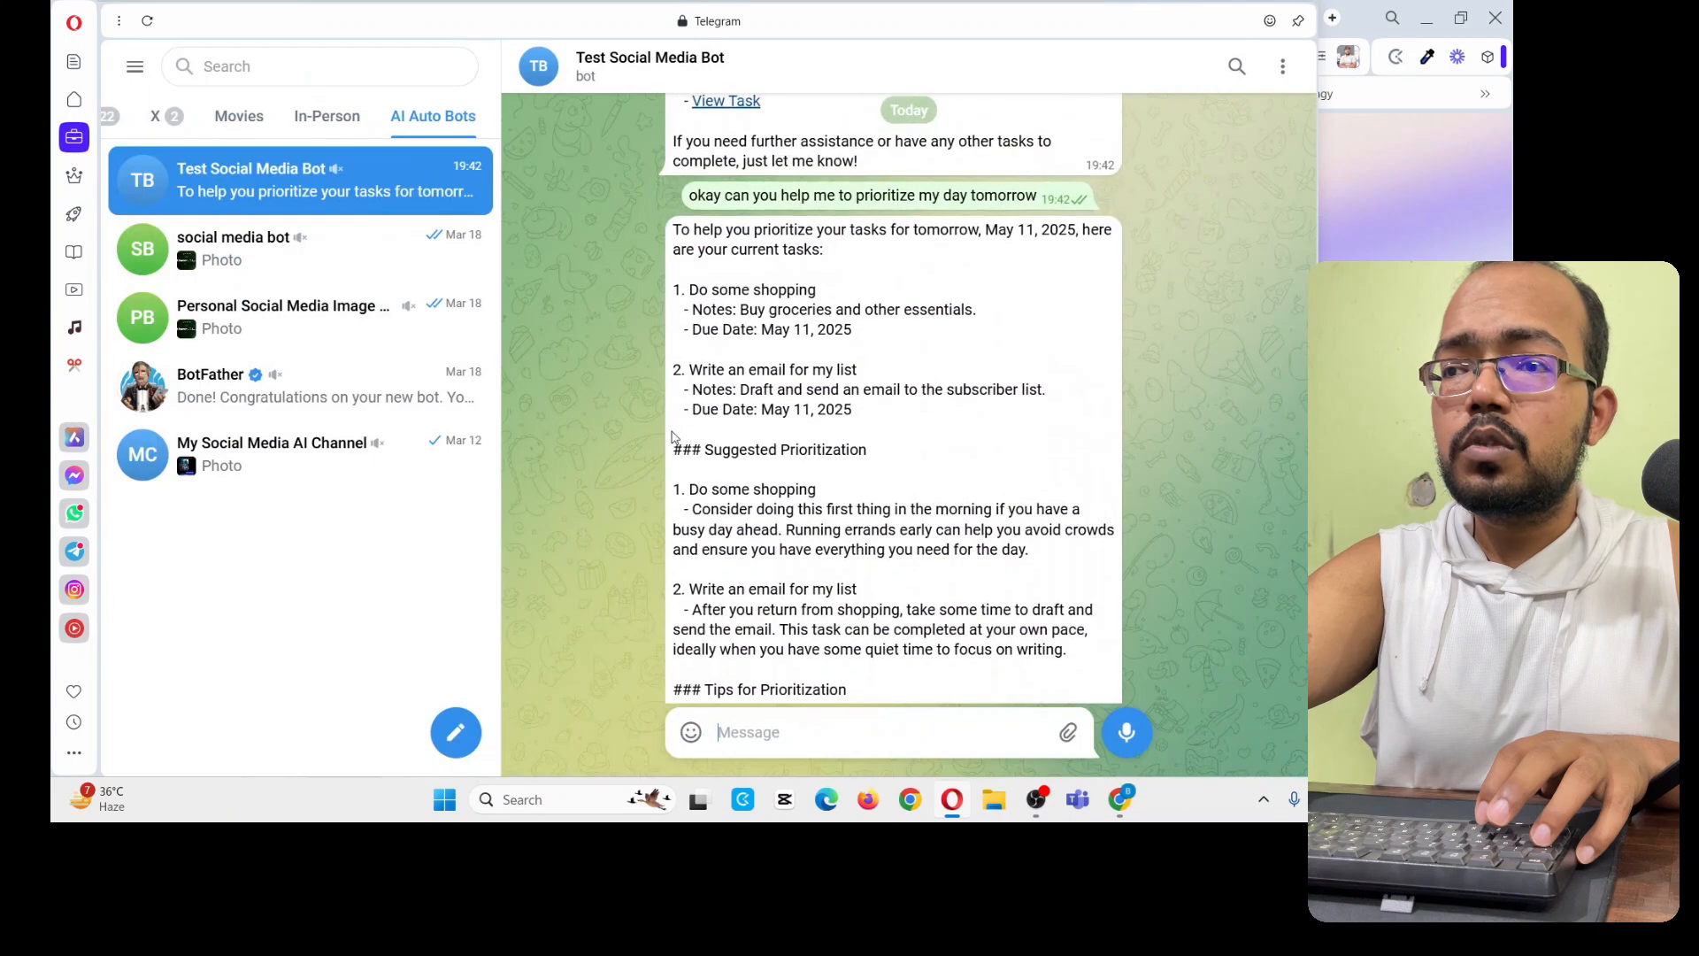
scroll(773, 361, up, 5)
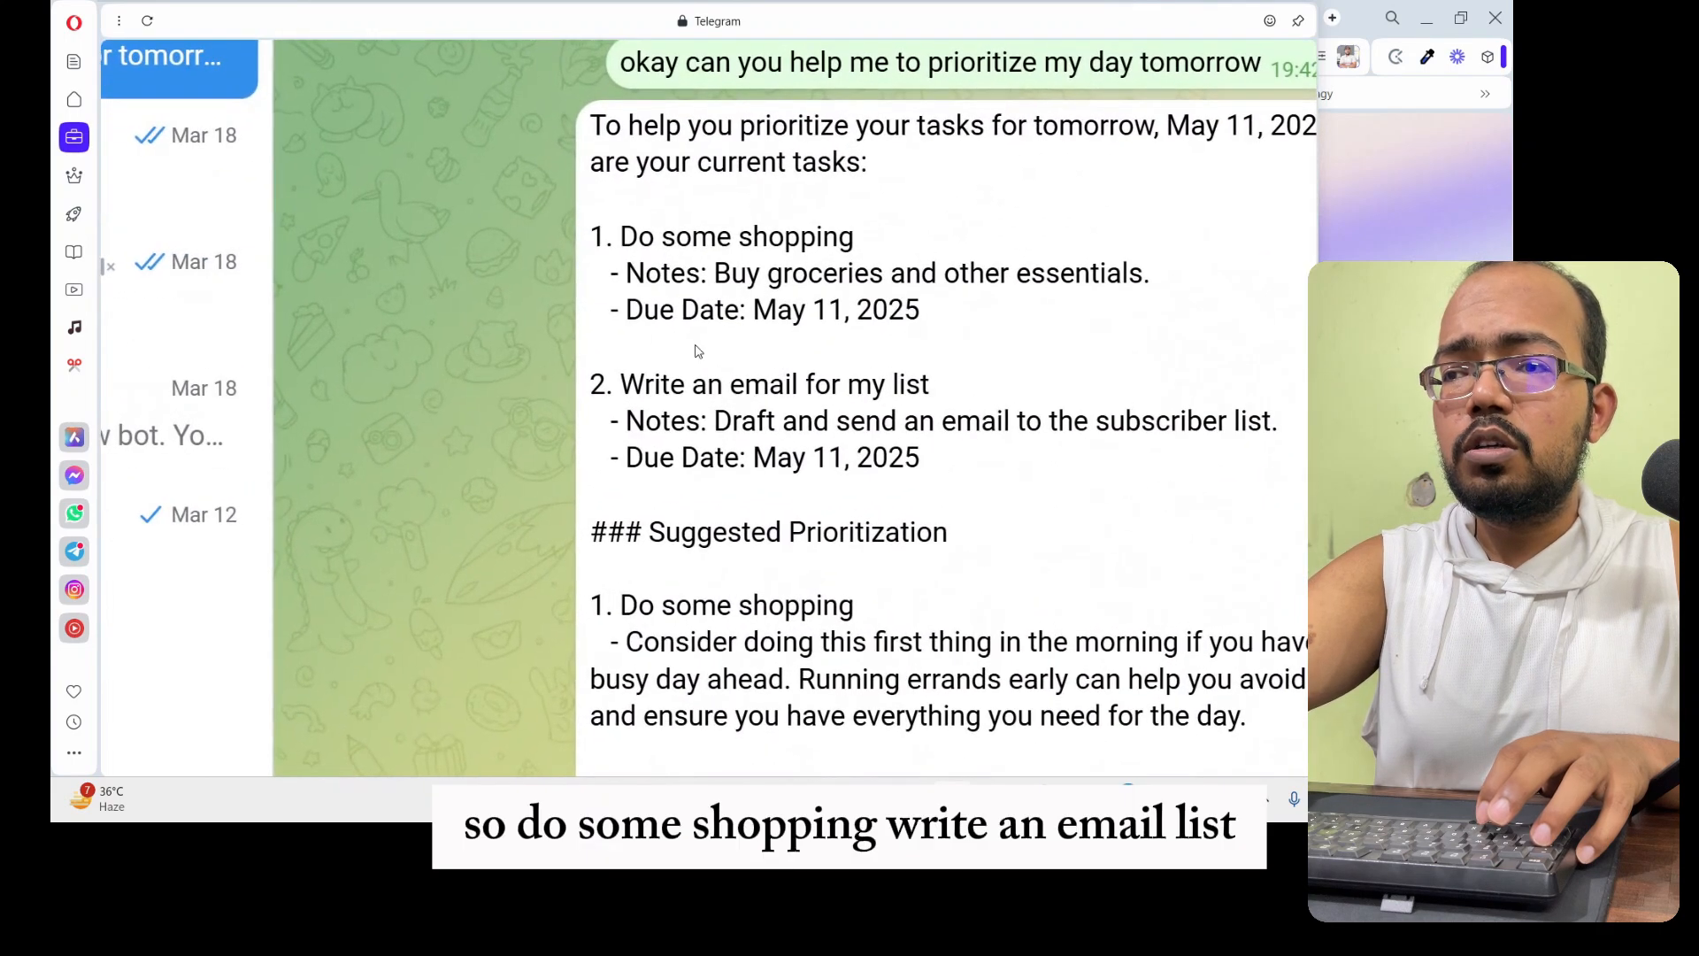
scroll(788, 440, down, 4)
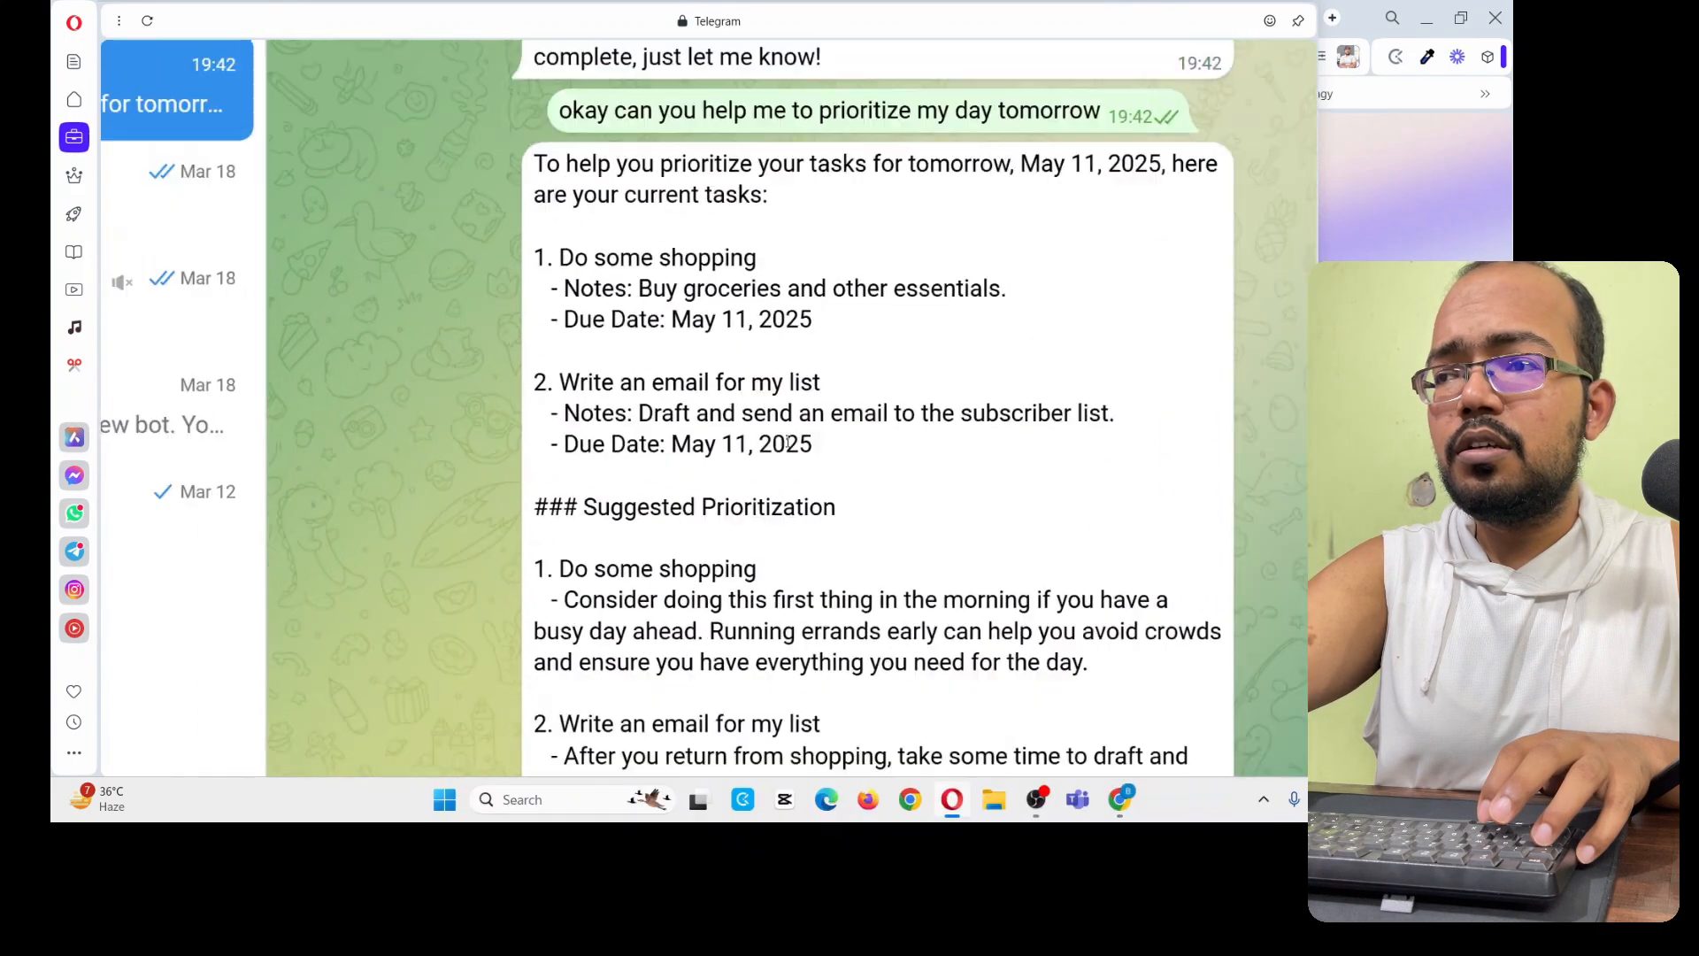
scroll(810, 211, up, 3)
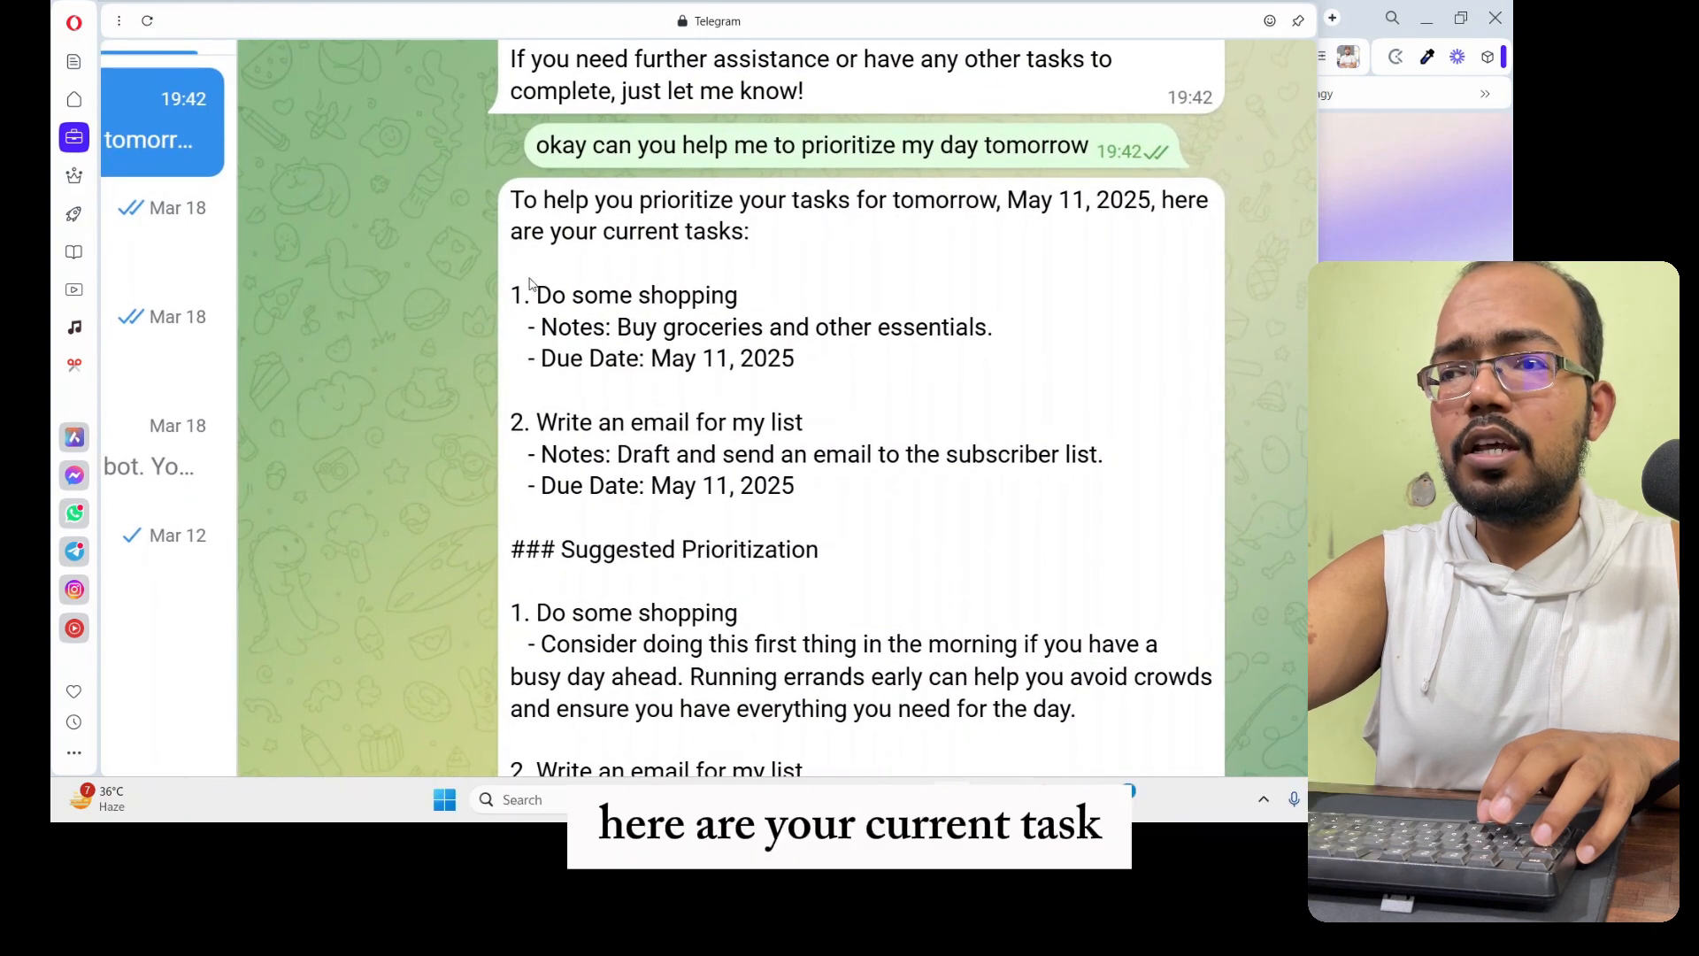
scroll(679, 401, down, 2)
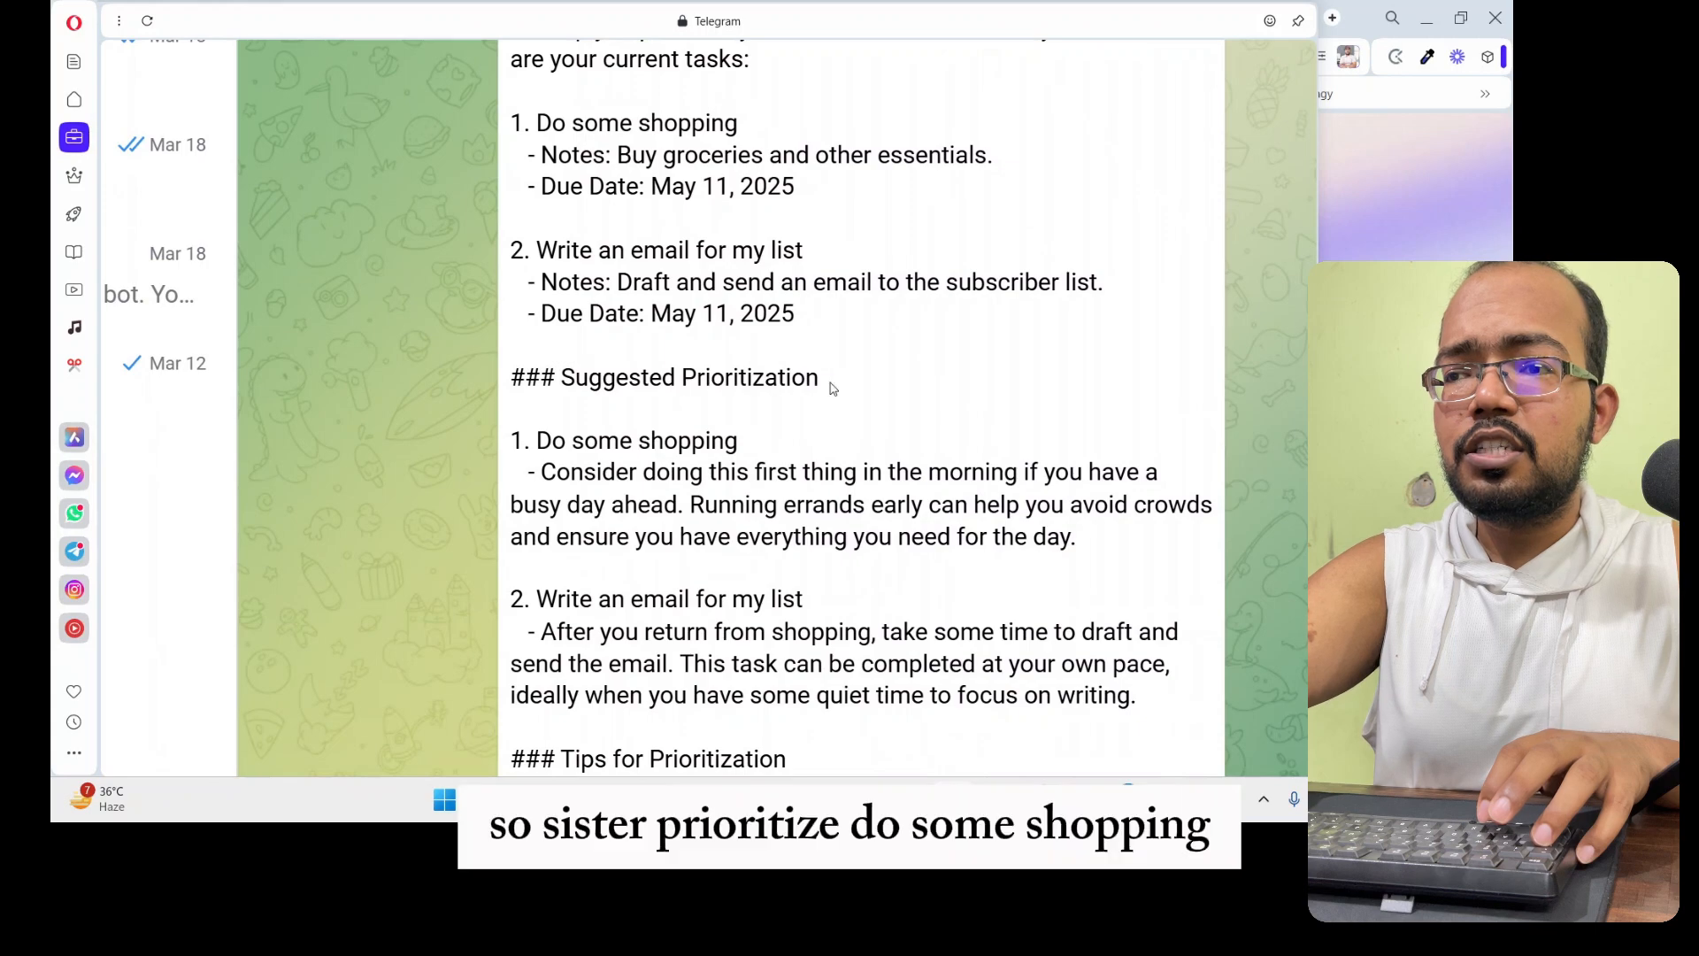
scroll(627, 472, down, 2)
scroll(627, 471, down, 2)
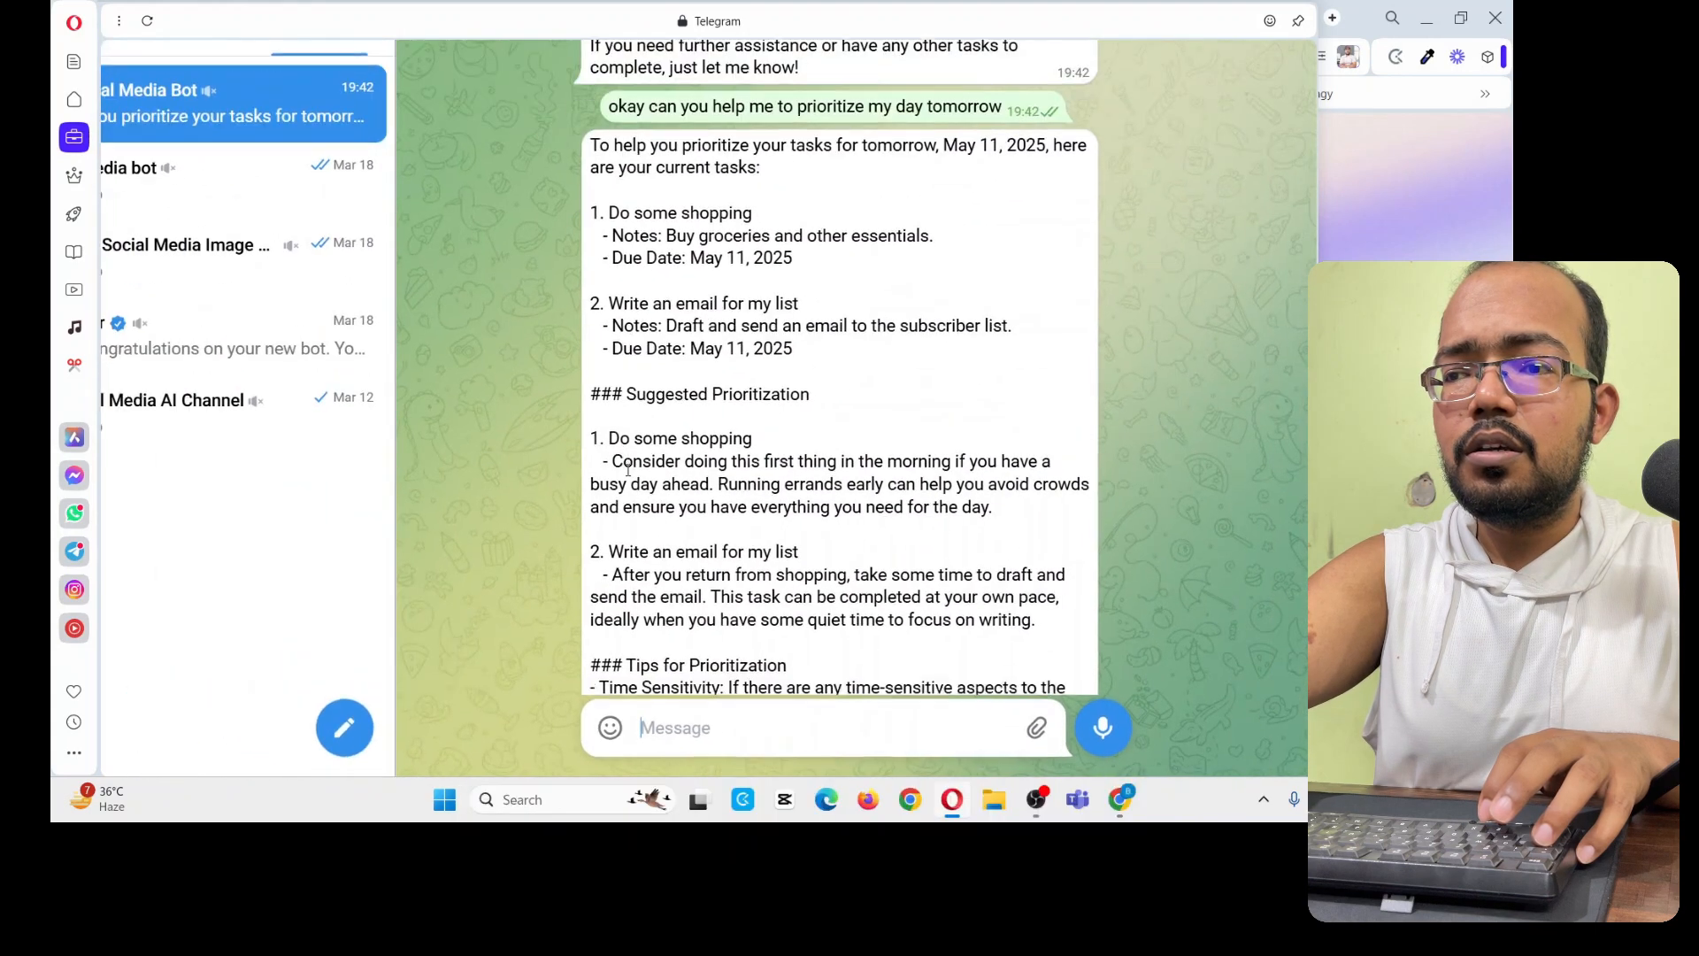
scroll(656, 470, down, 2)
scroll(725, 520, down, 1)
scroll(839, 383, up, 2)
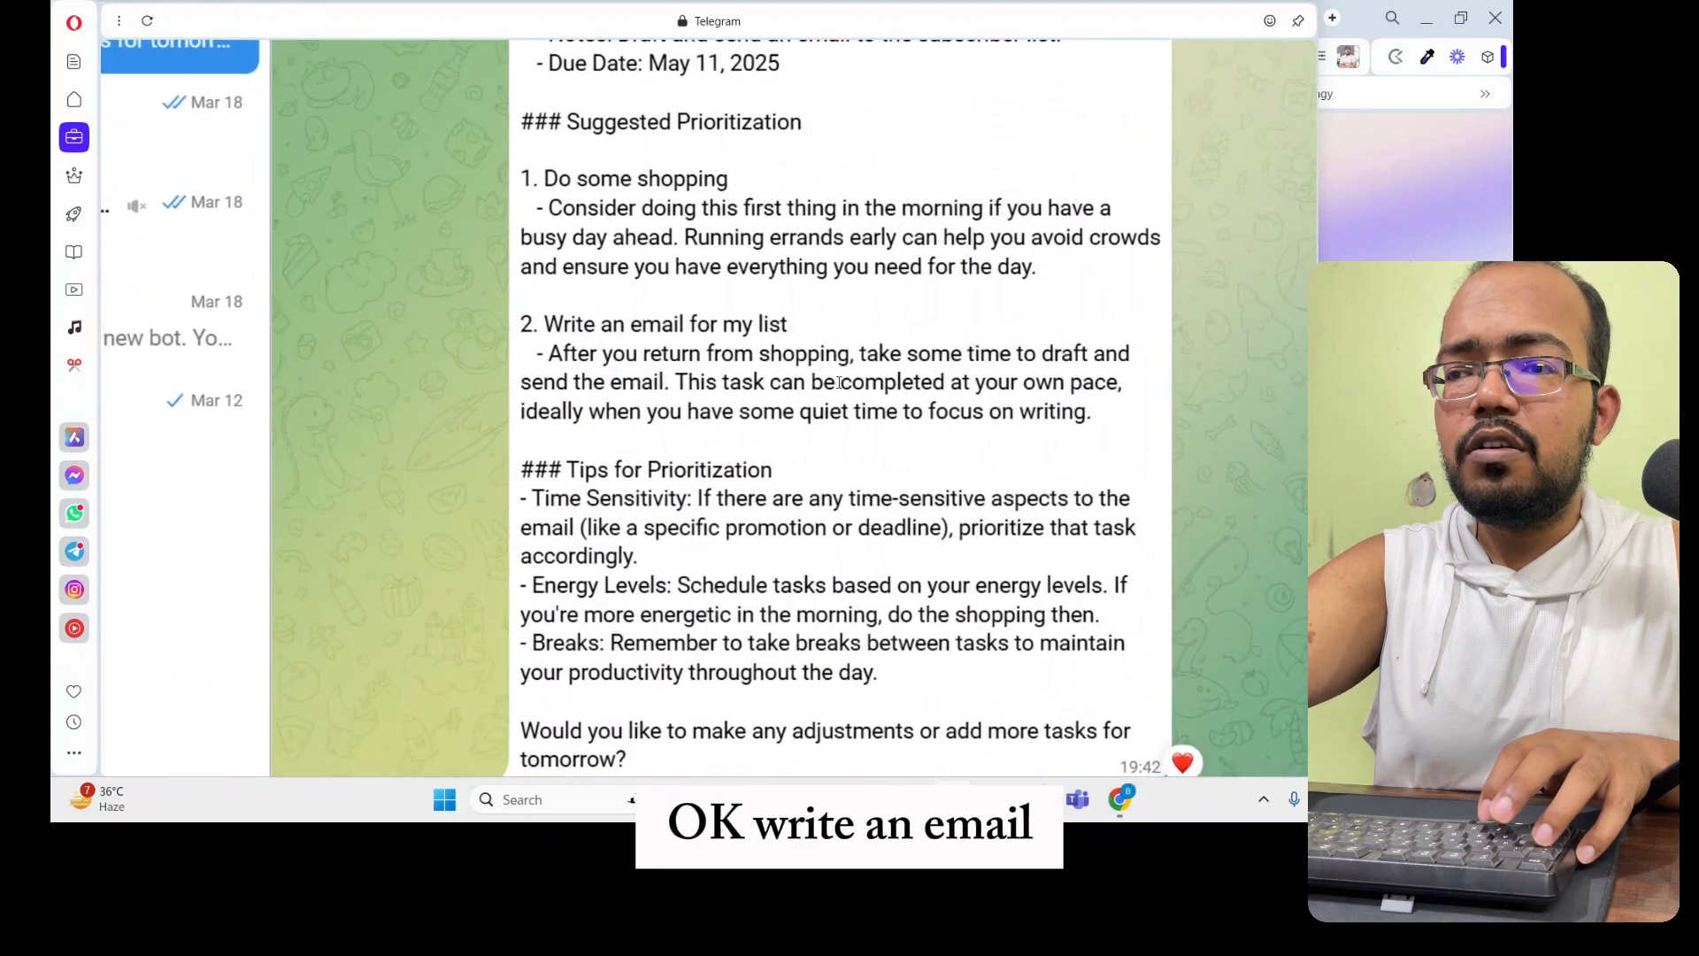
scroll(702, 523, down, 2)
scroll(702, 523, down, 3)
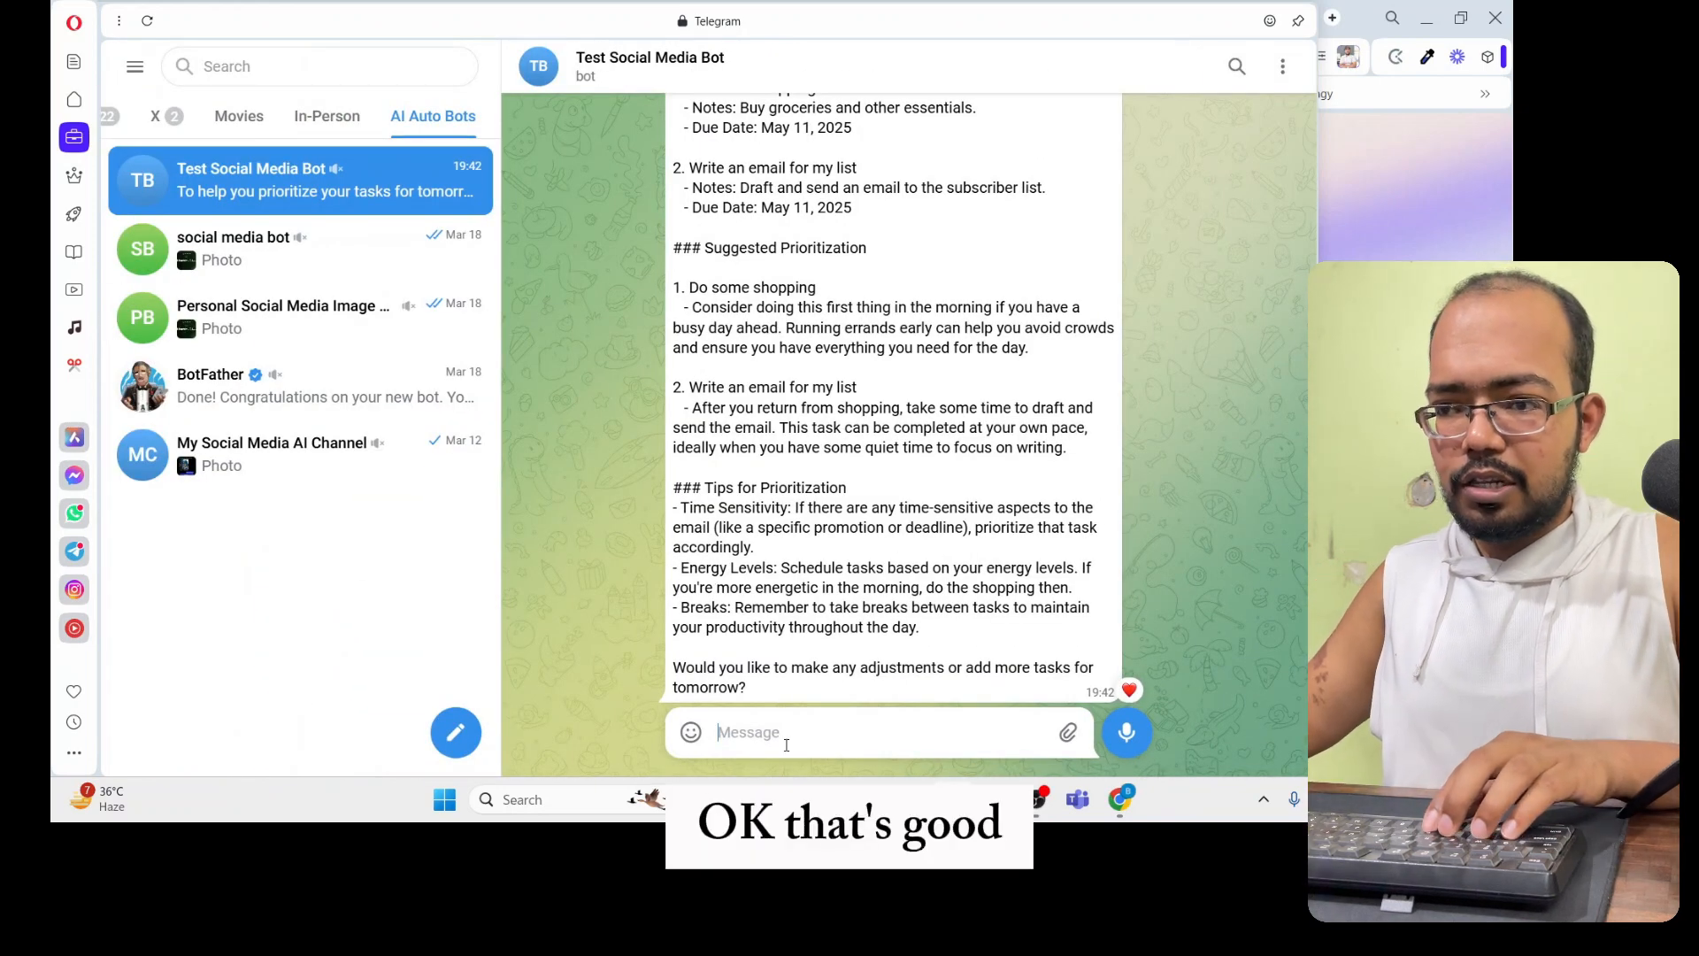
Write the message "any other task for tomorrow? and create a proper schedule for me" to the bot without sending it
text(y other task for tomorrow? and)
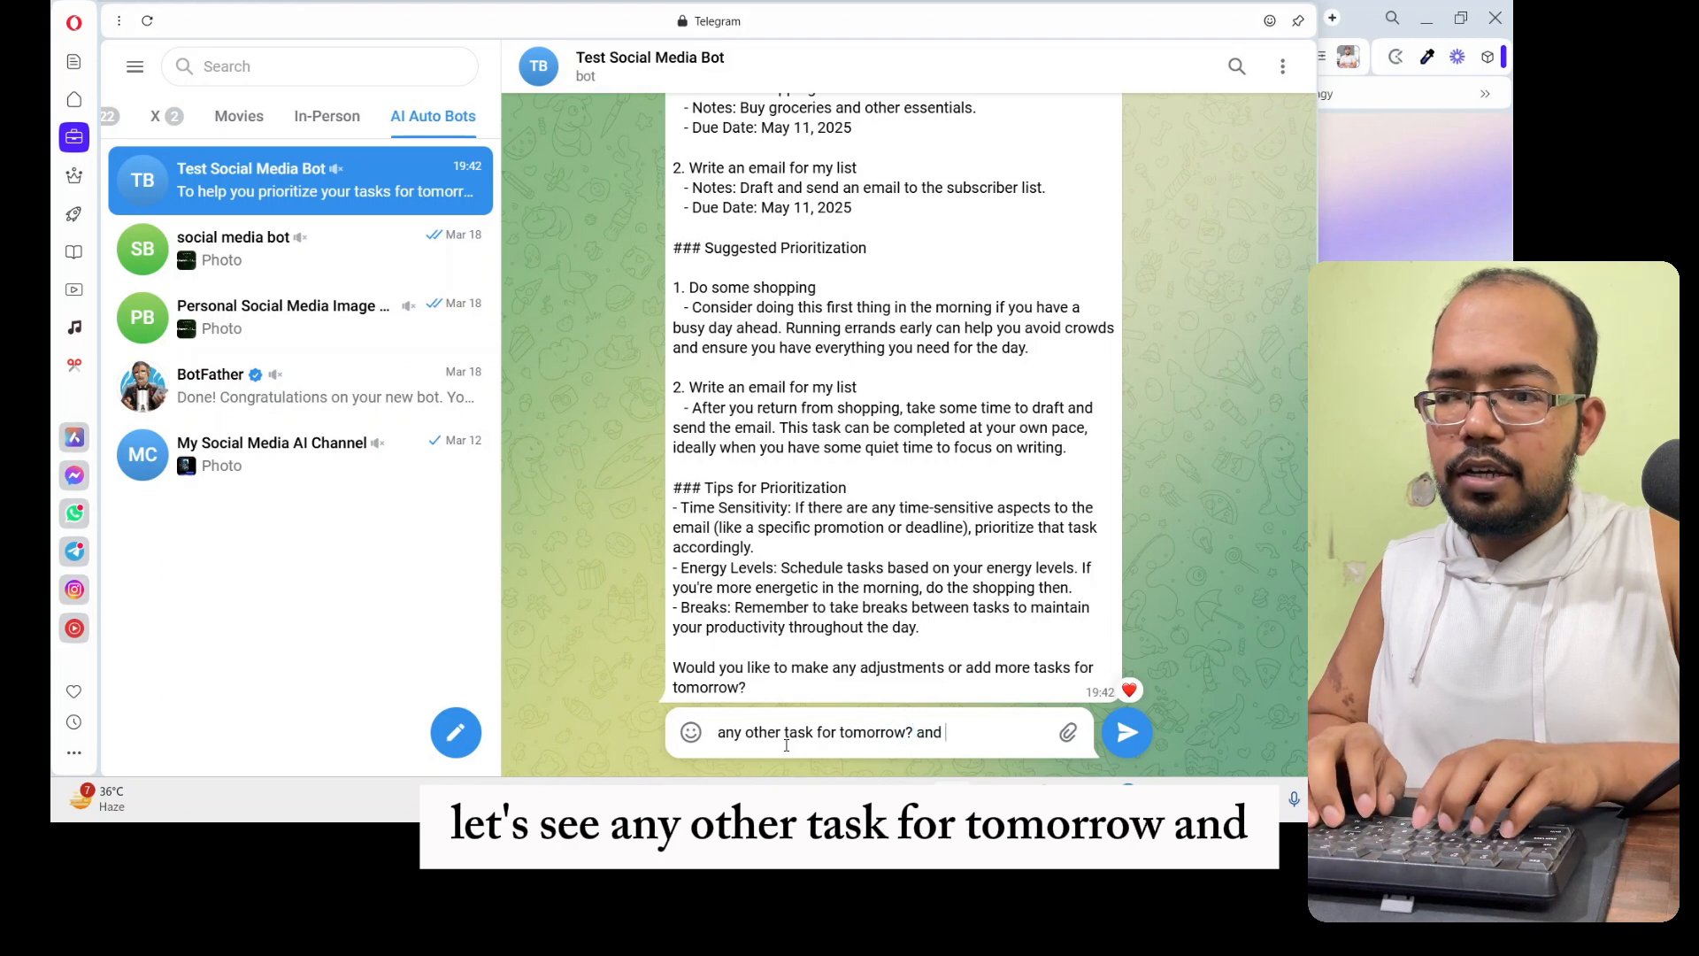
text(gi)
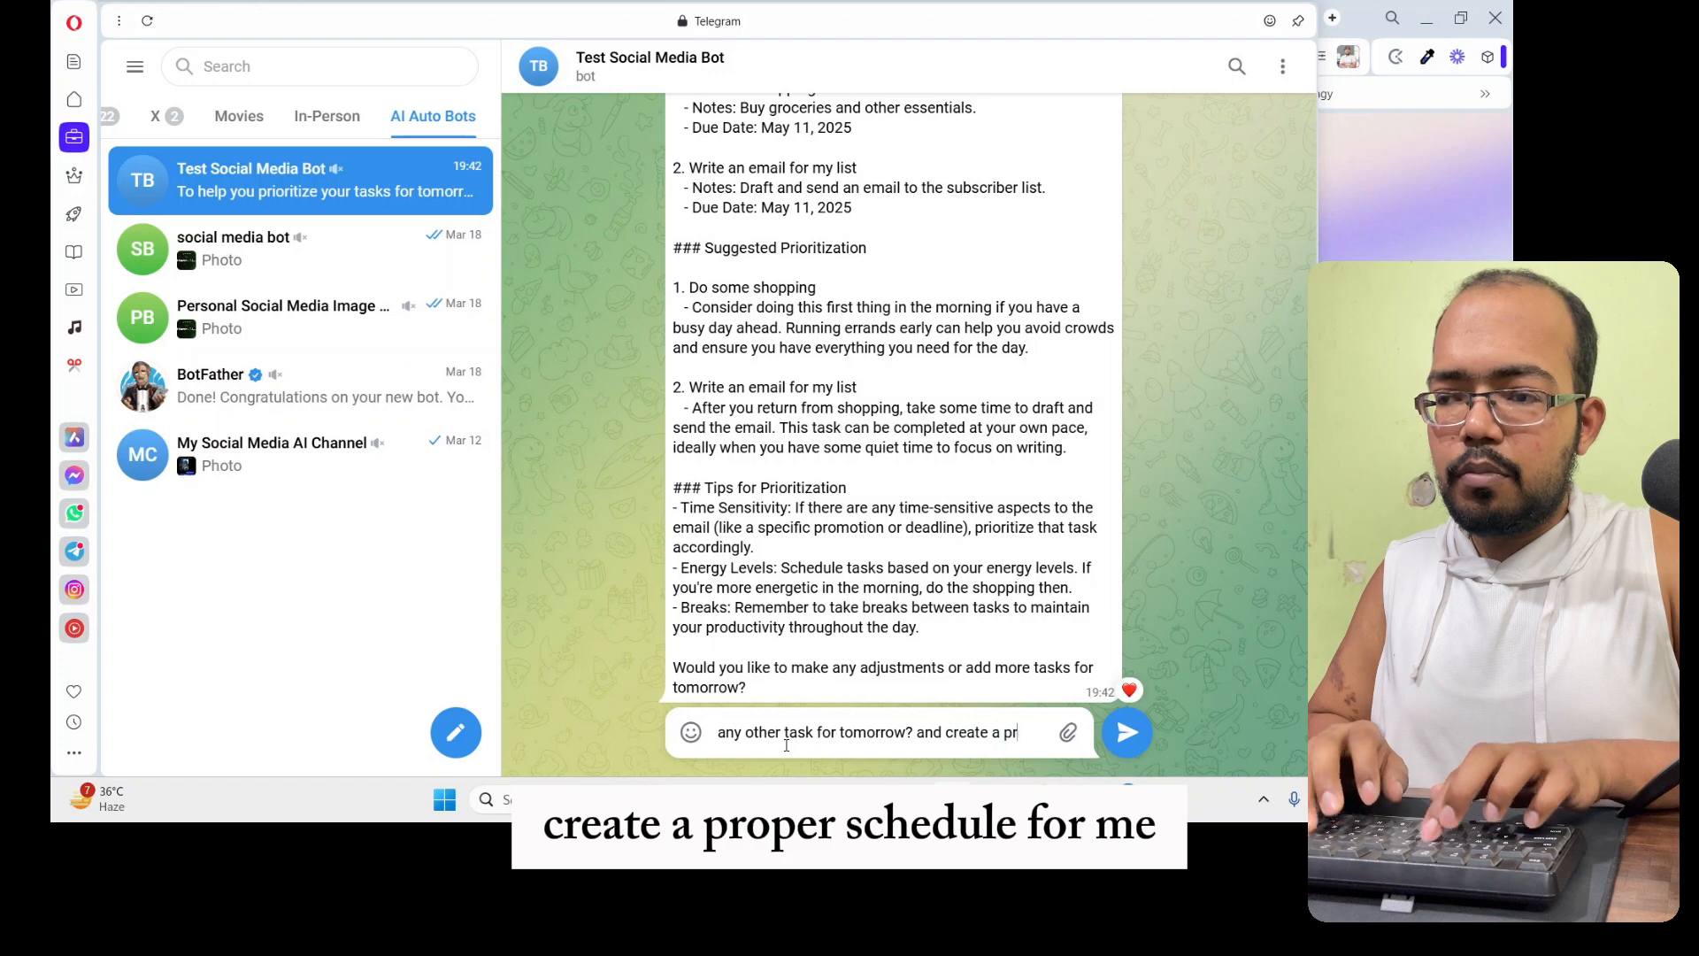
text(oper schedule for me)
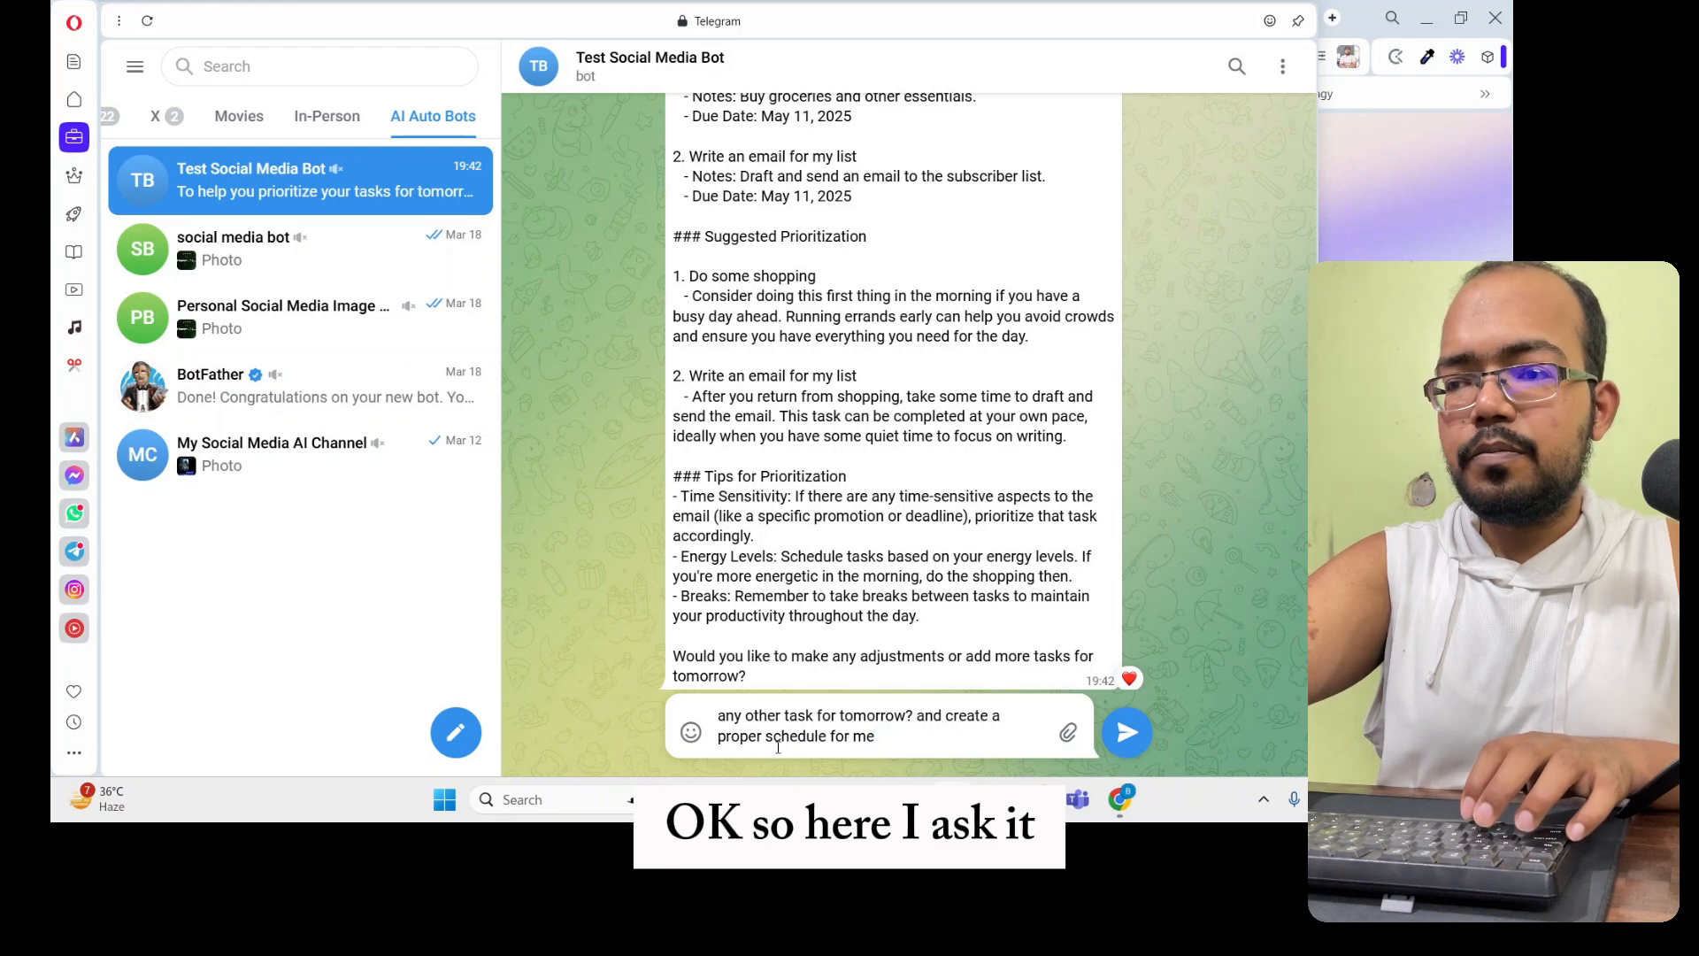
scroll(1118, 645, up, 5)
scroll(1119, 644, down, 3)
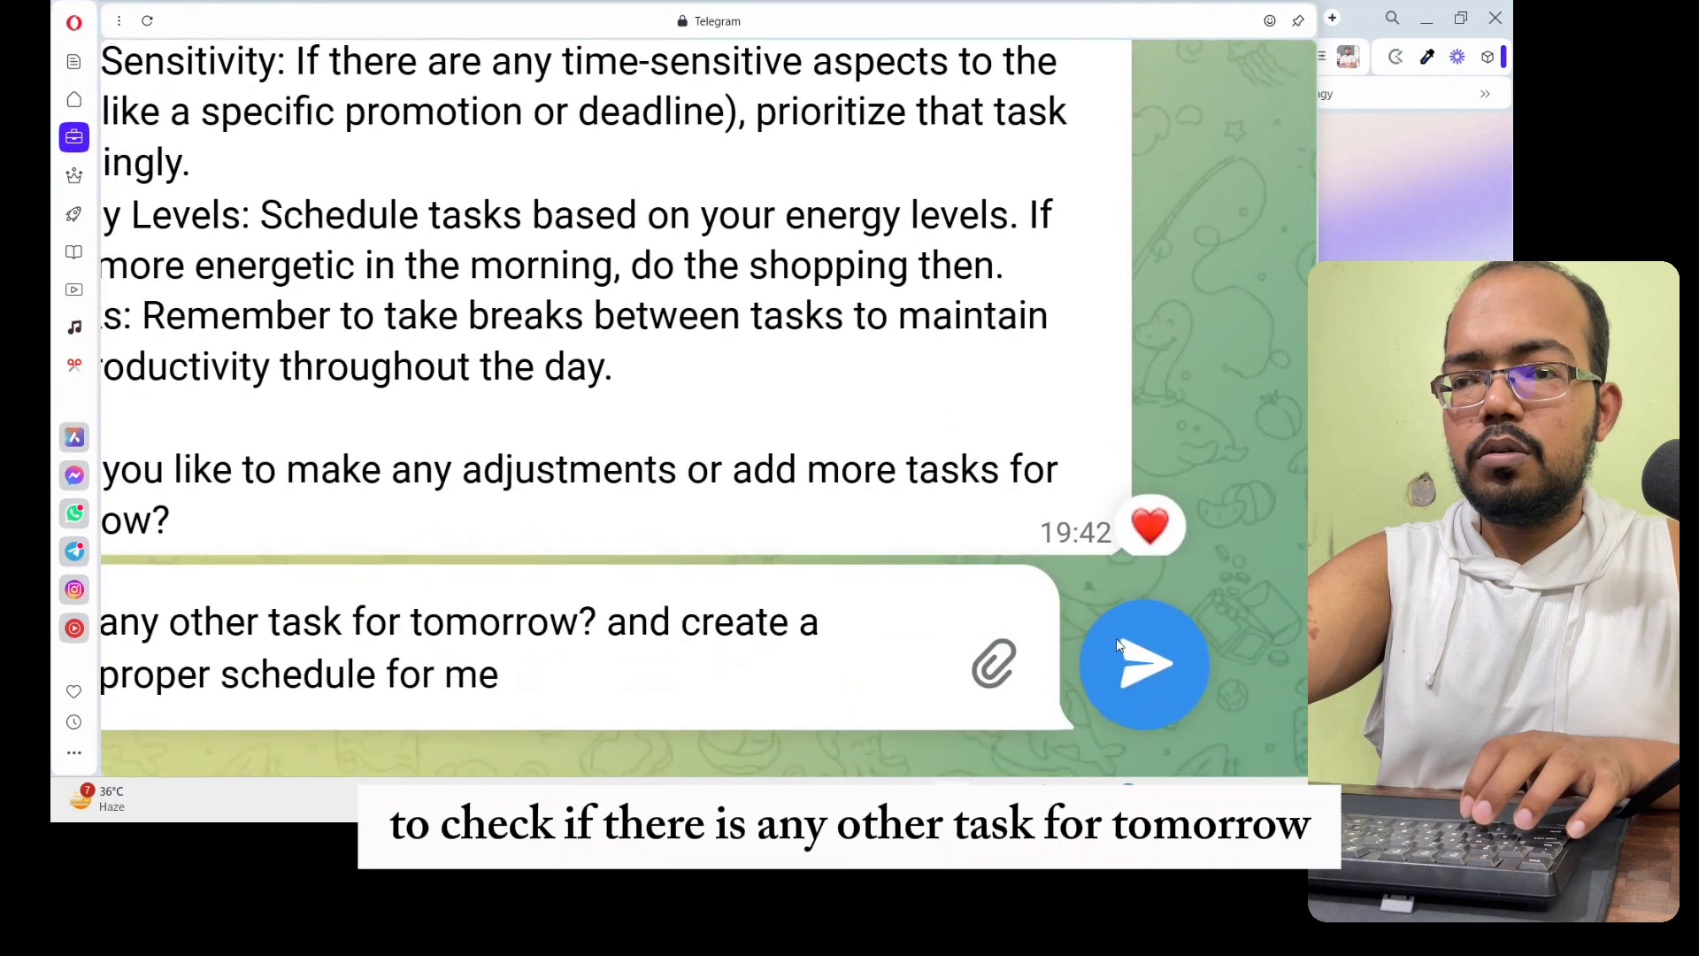
scroll(1118, 641, left, 3)
scroll(1117, 639, down, 1)
scroll(1118, 639, down, 1)
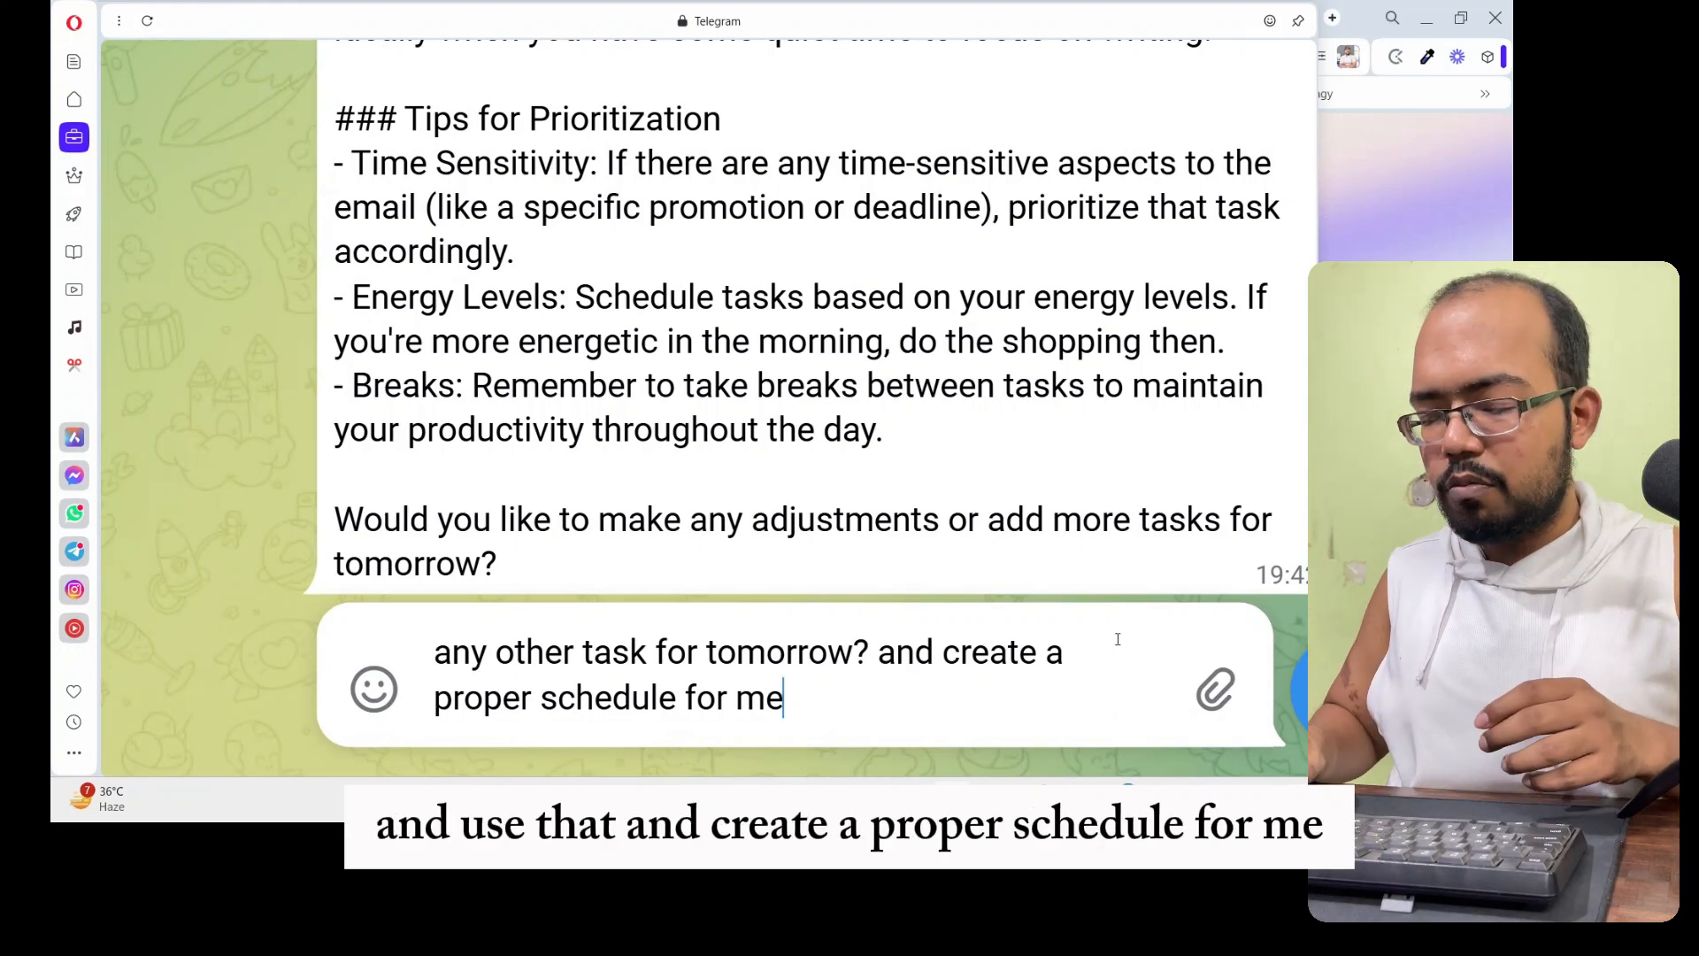
Start a new test run of the workflow in n8n and send the drafted schedule request in the Telegram chat
key(alt+Tab)
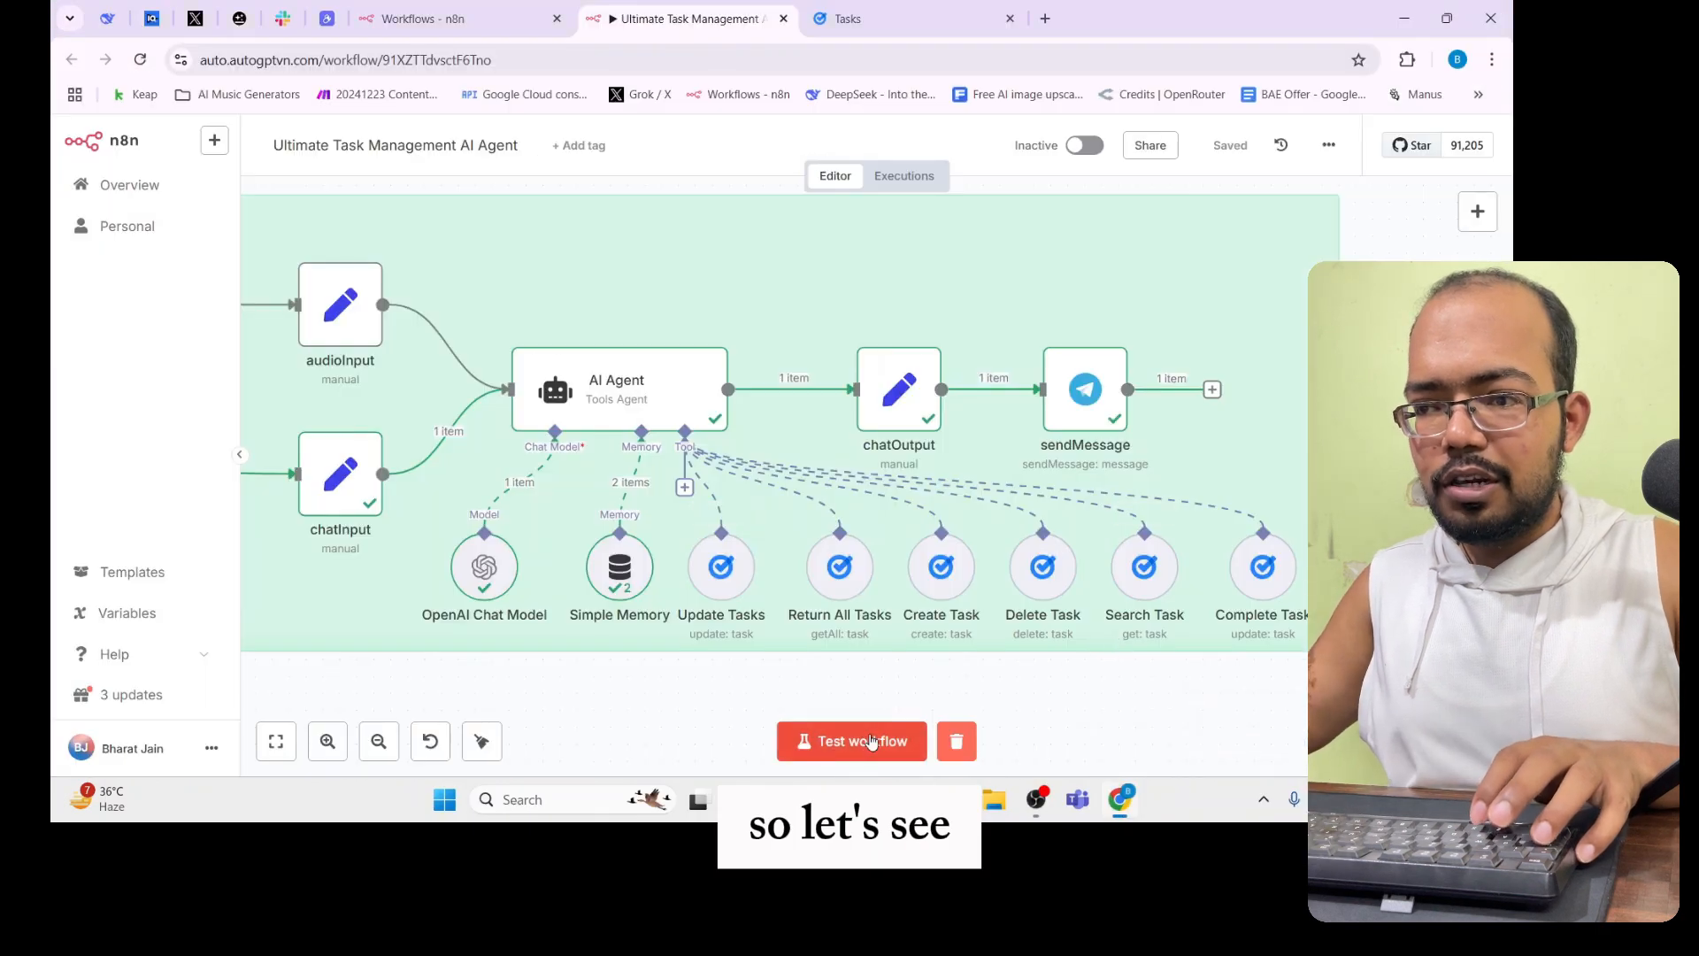
click(872, 742)
key(alt+Tab)
click(931, 660)
key(Return)
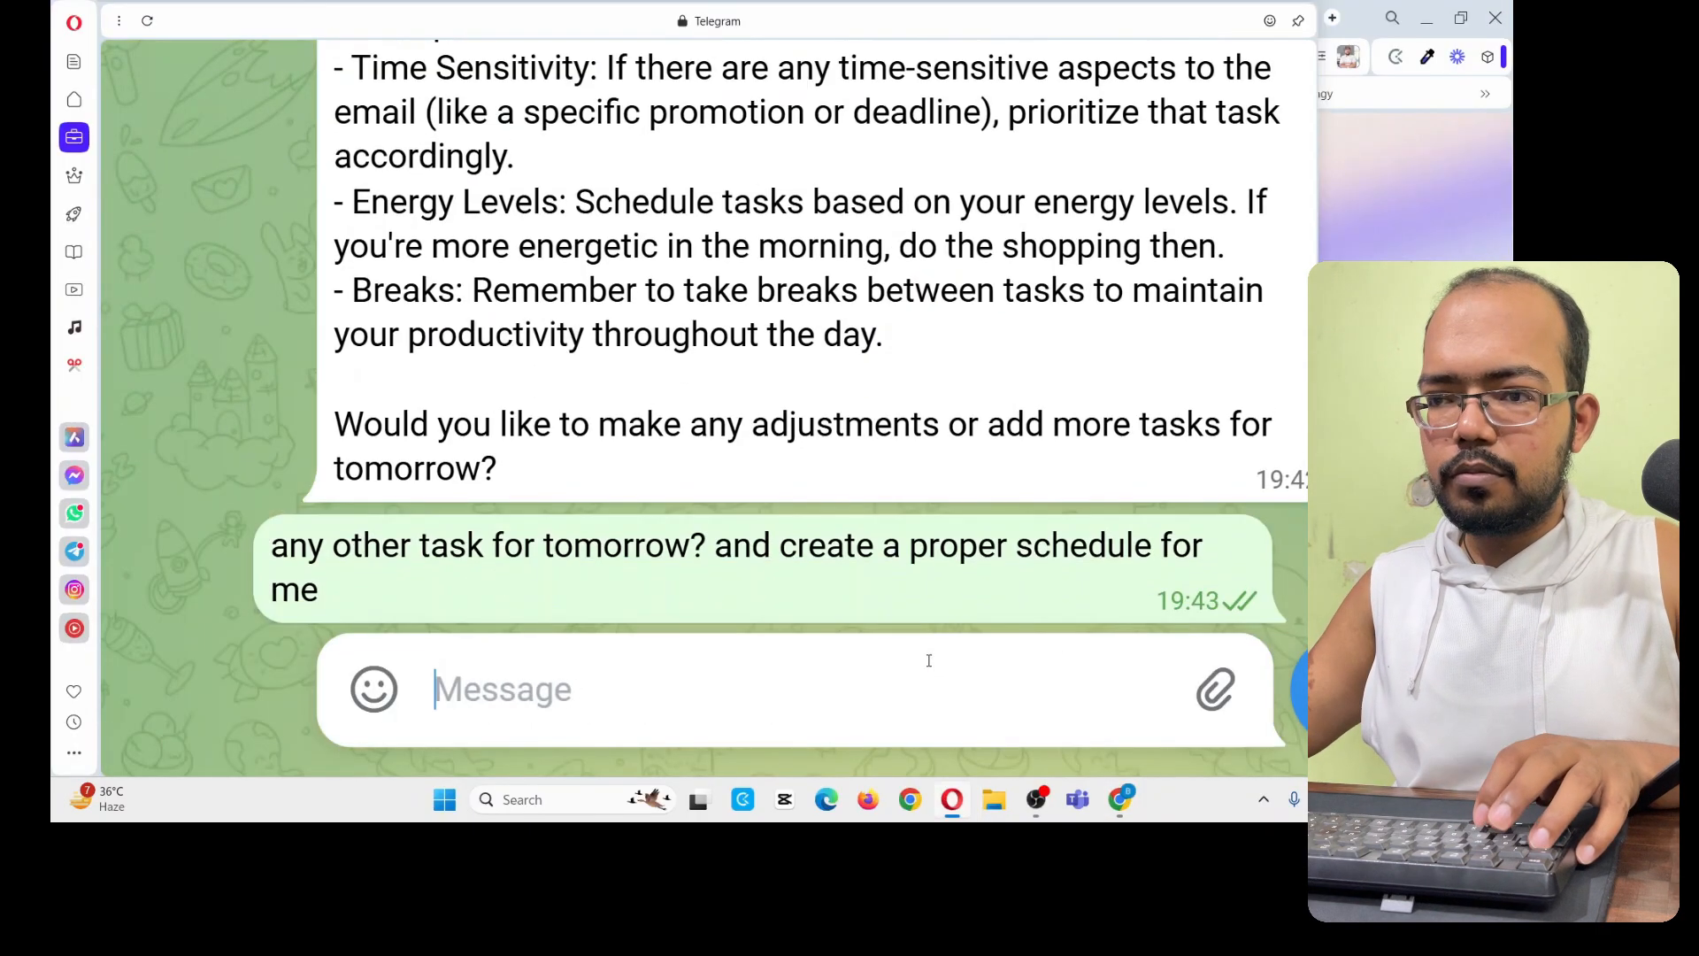
Read the beginning of the bot's reply in Telegram, examining the tasks, notes and due dates listed for tomorrow
key(alt+Tab)
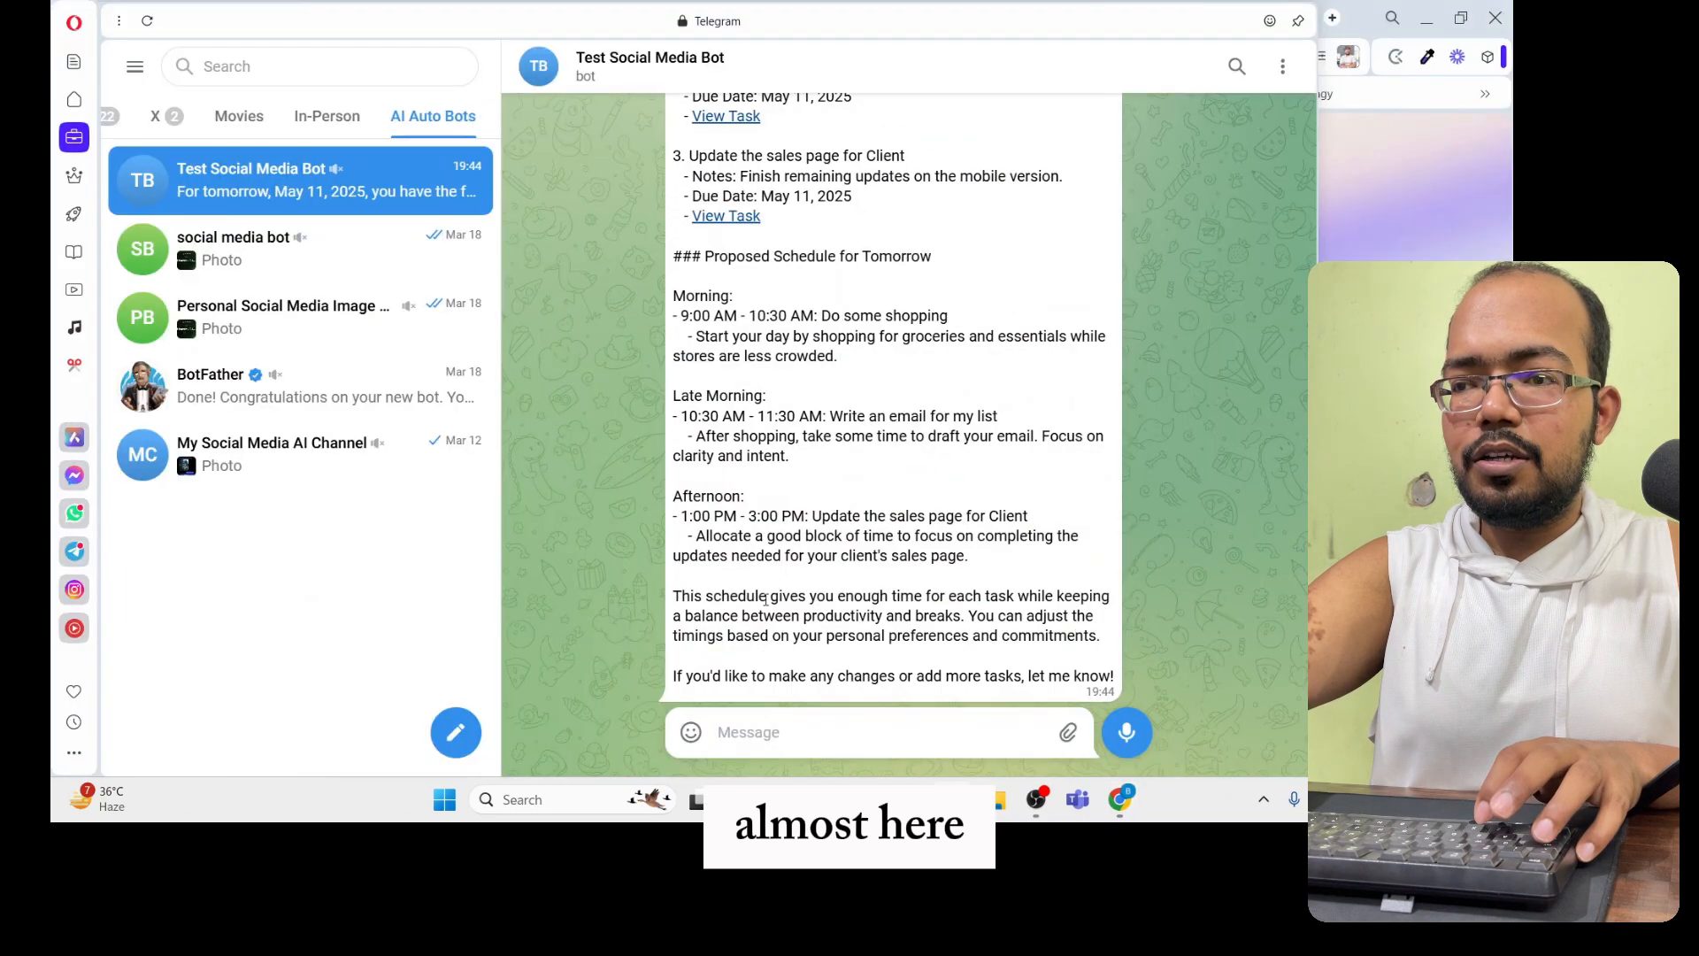
scroll(811, 478, up, 5)
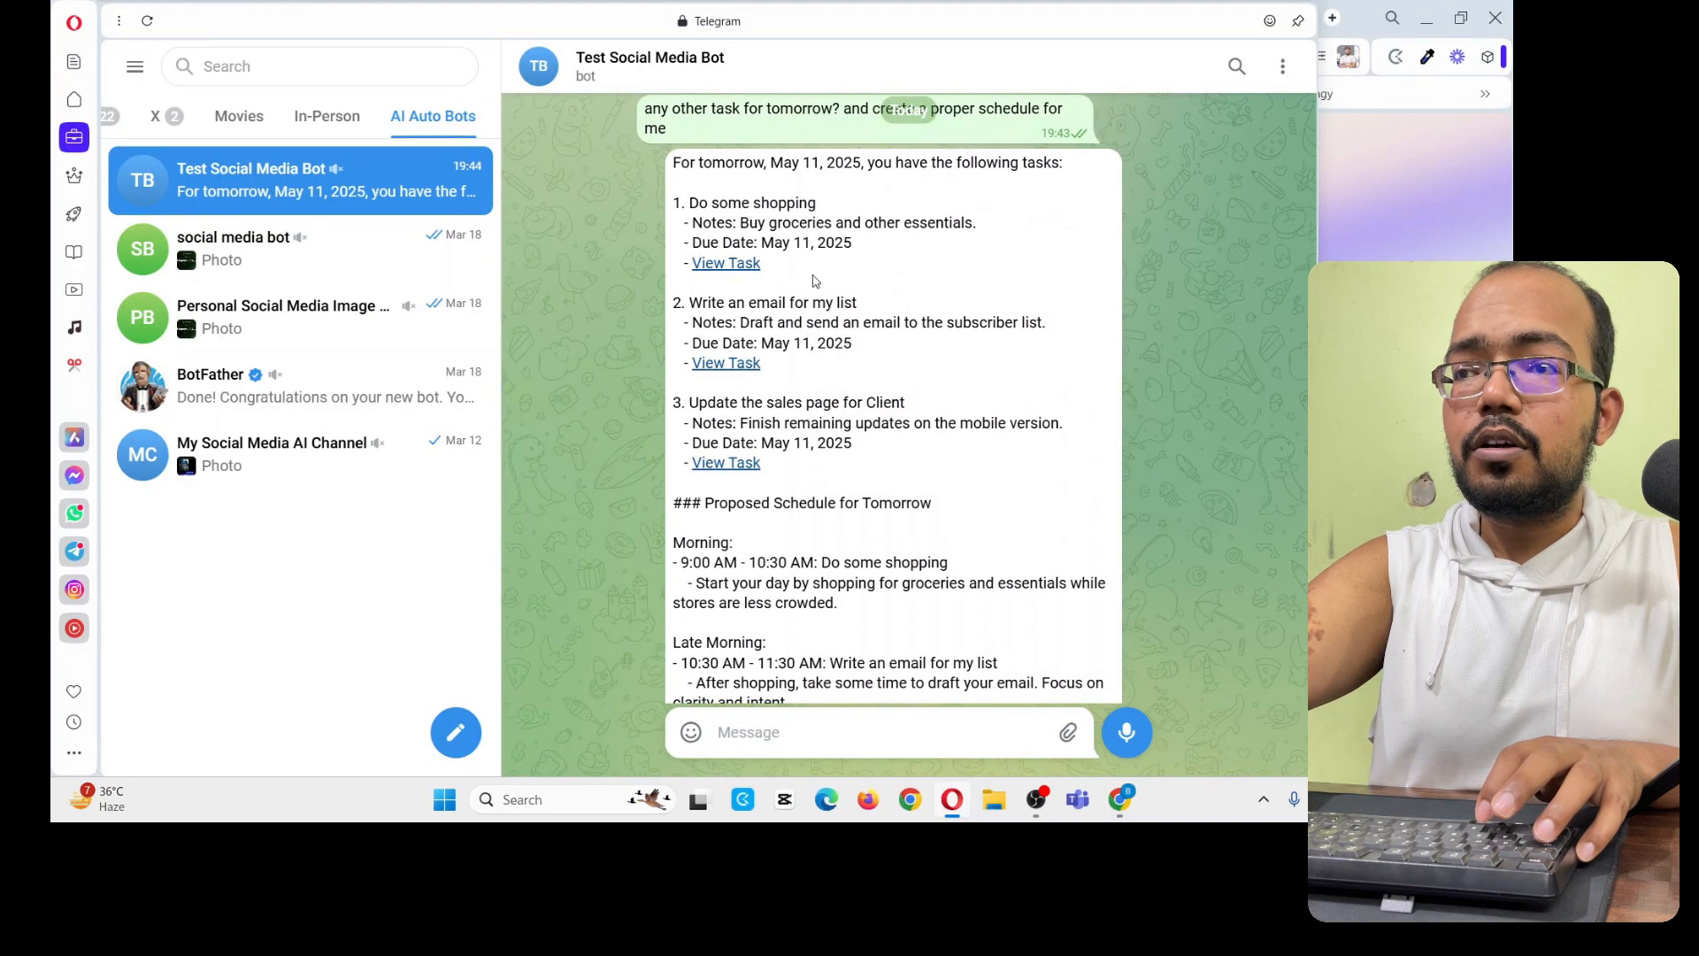
key(ctrl+plus)
key(ctrl+plus)
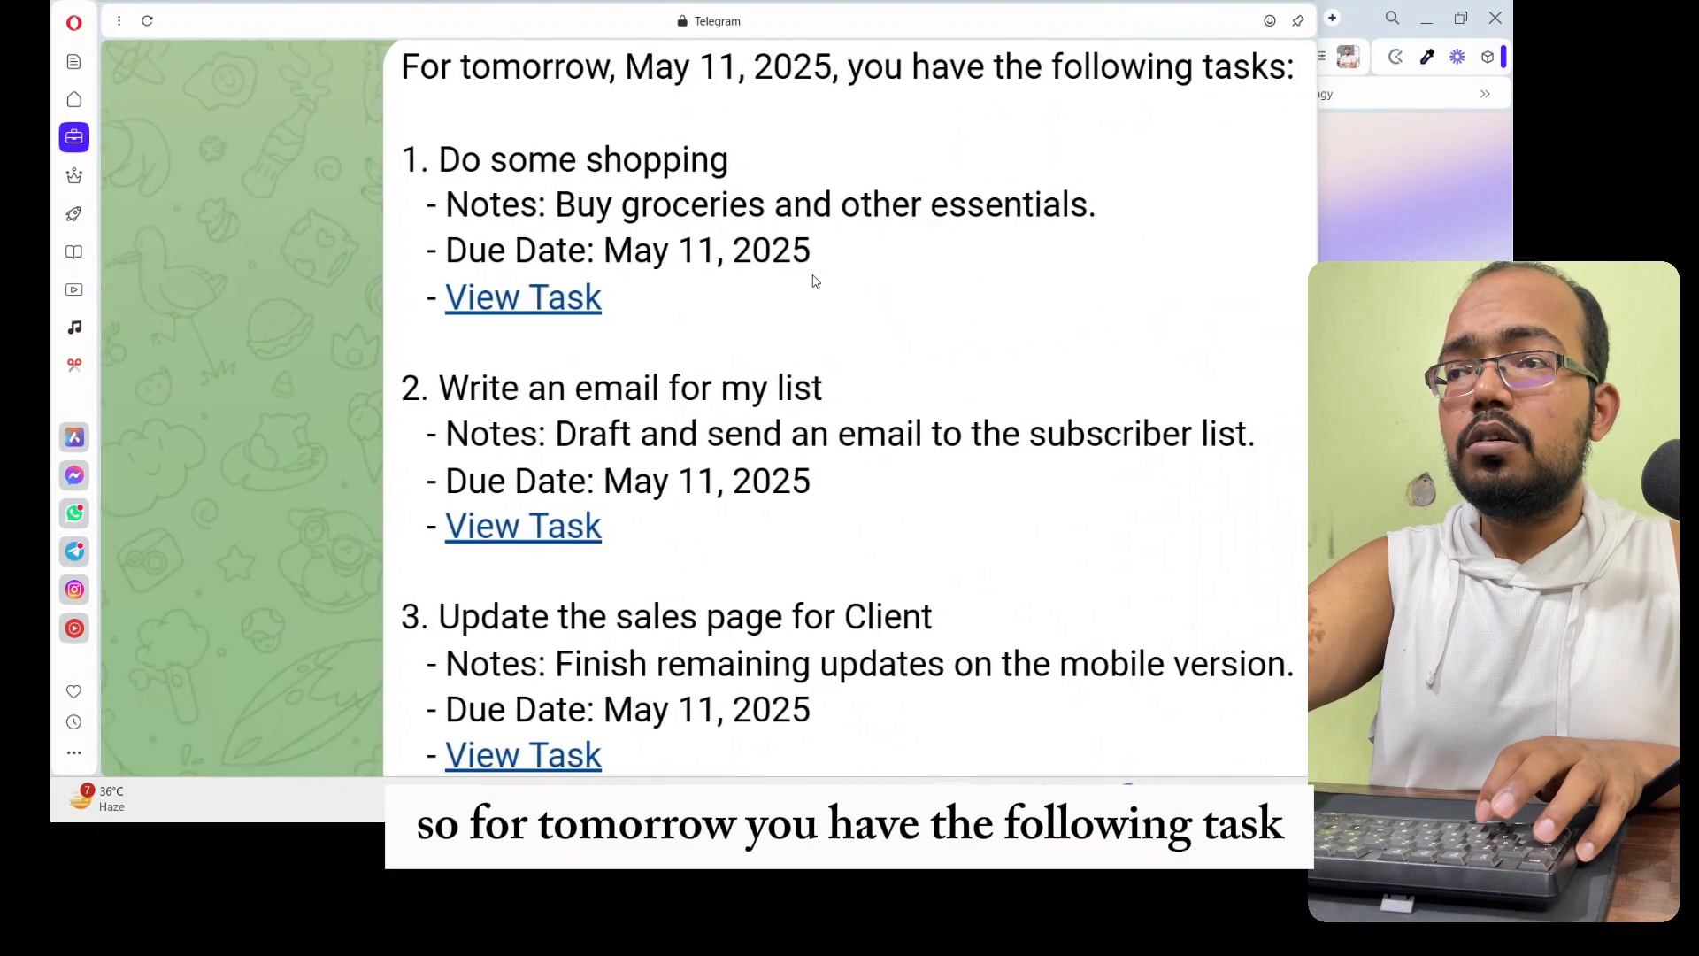
scroll(739, 321, down, 2)
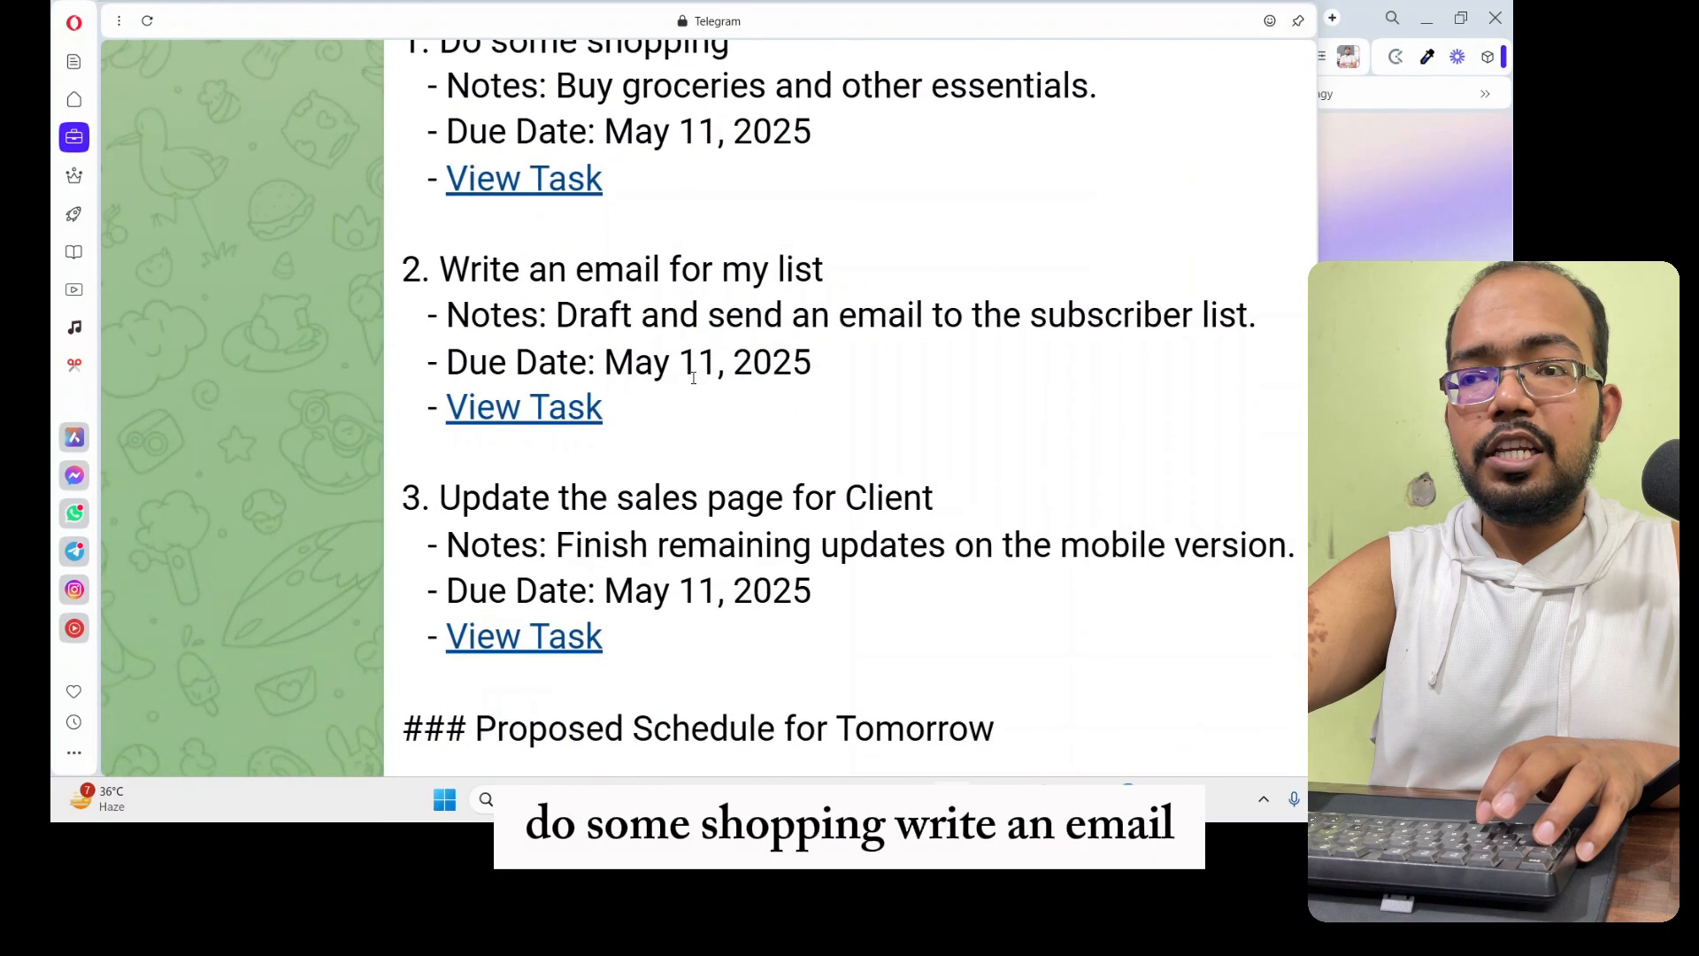
Read the proposed schedule for tomorrow in the bot's reply, examining the morning, late morning and afternoon time slots
key(ctrl+minus)
key(ctrl+minus)
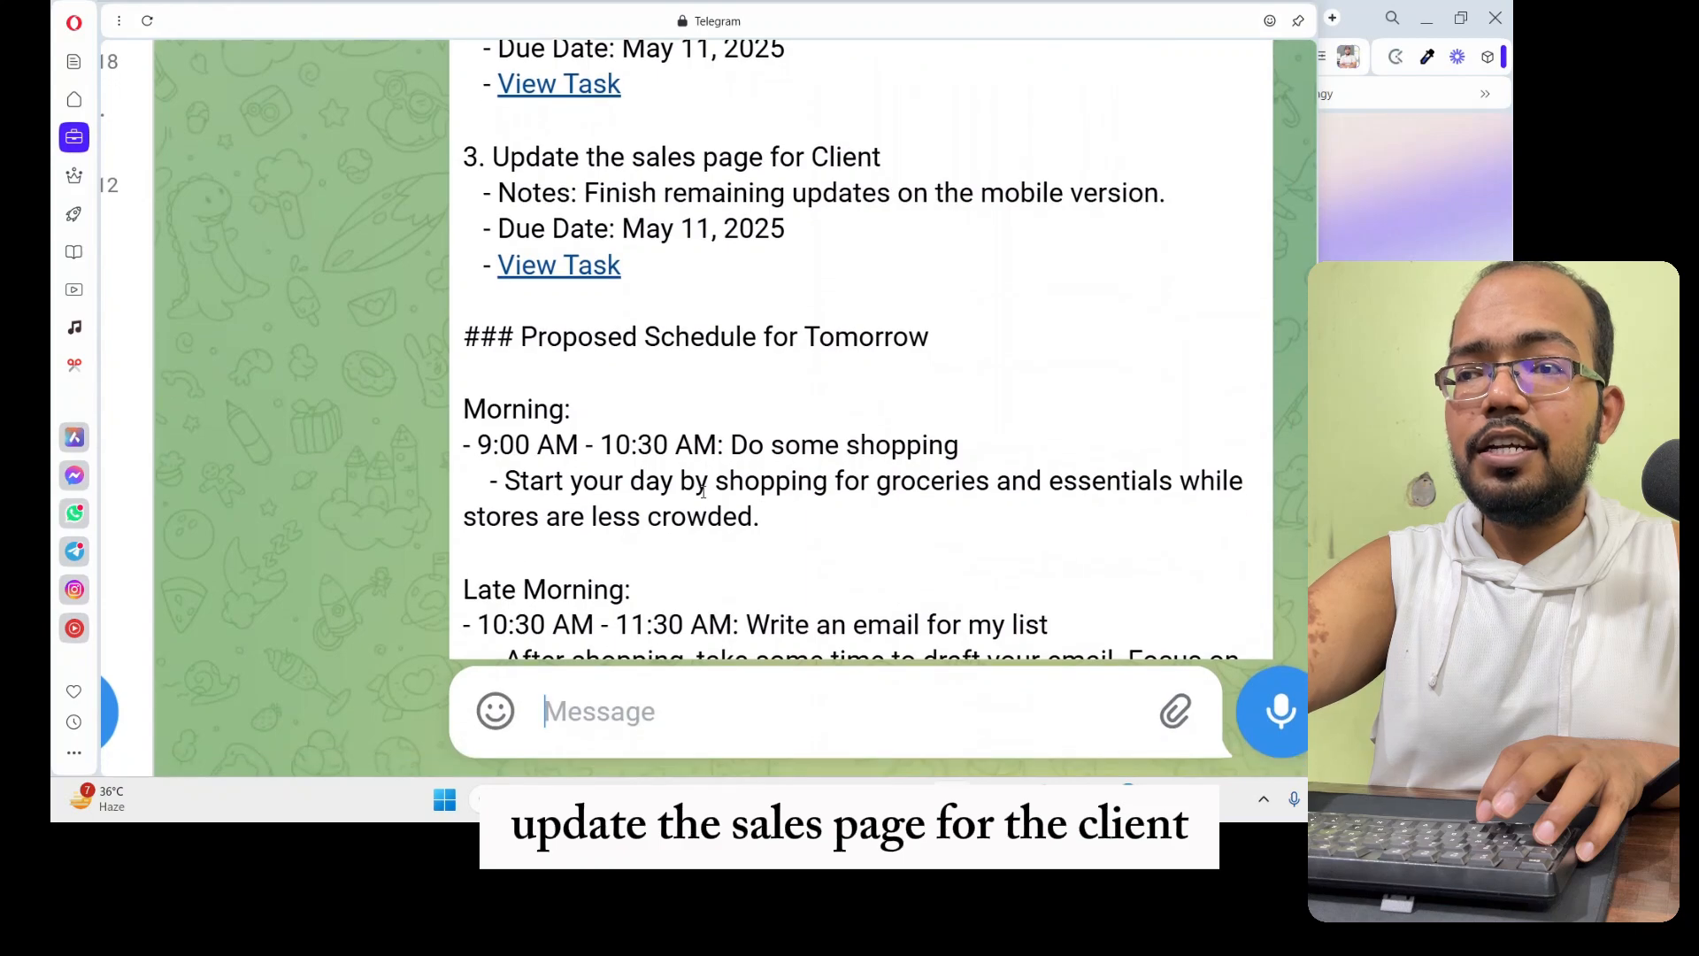
key(ctrl+minus)
key(ctrl+plus)
key(ctrl+plus)
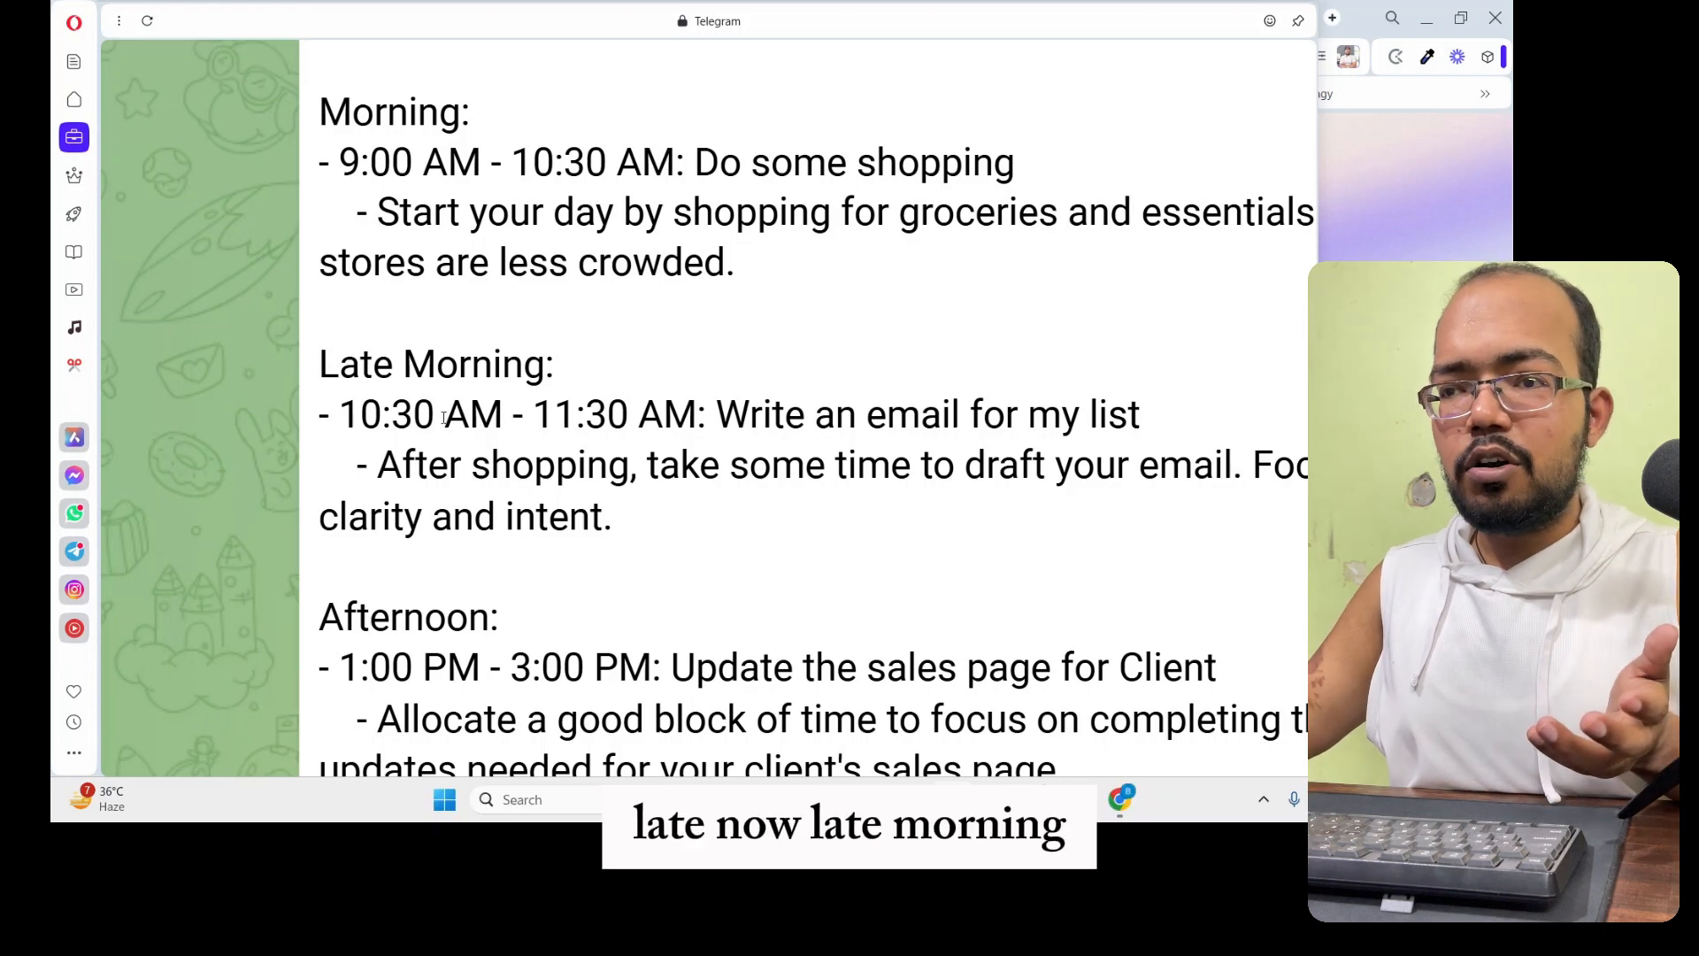
scroll(665, 467, down, 3)
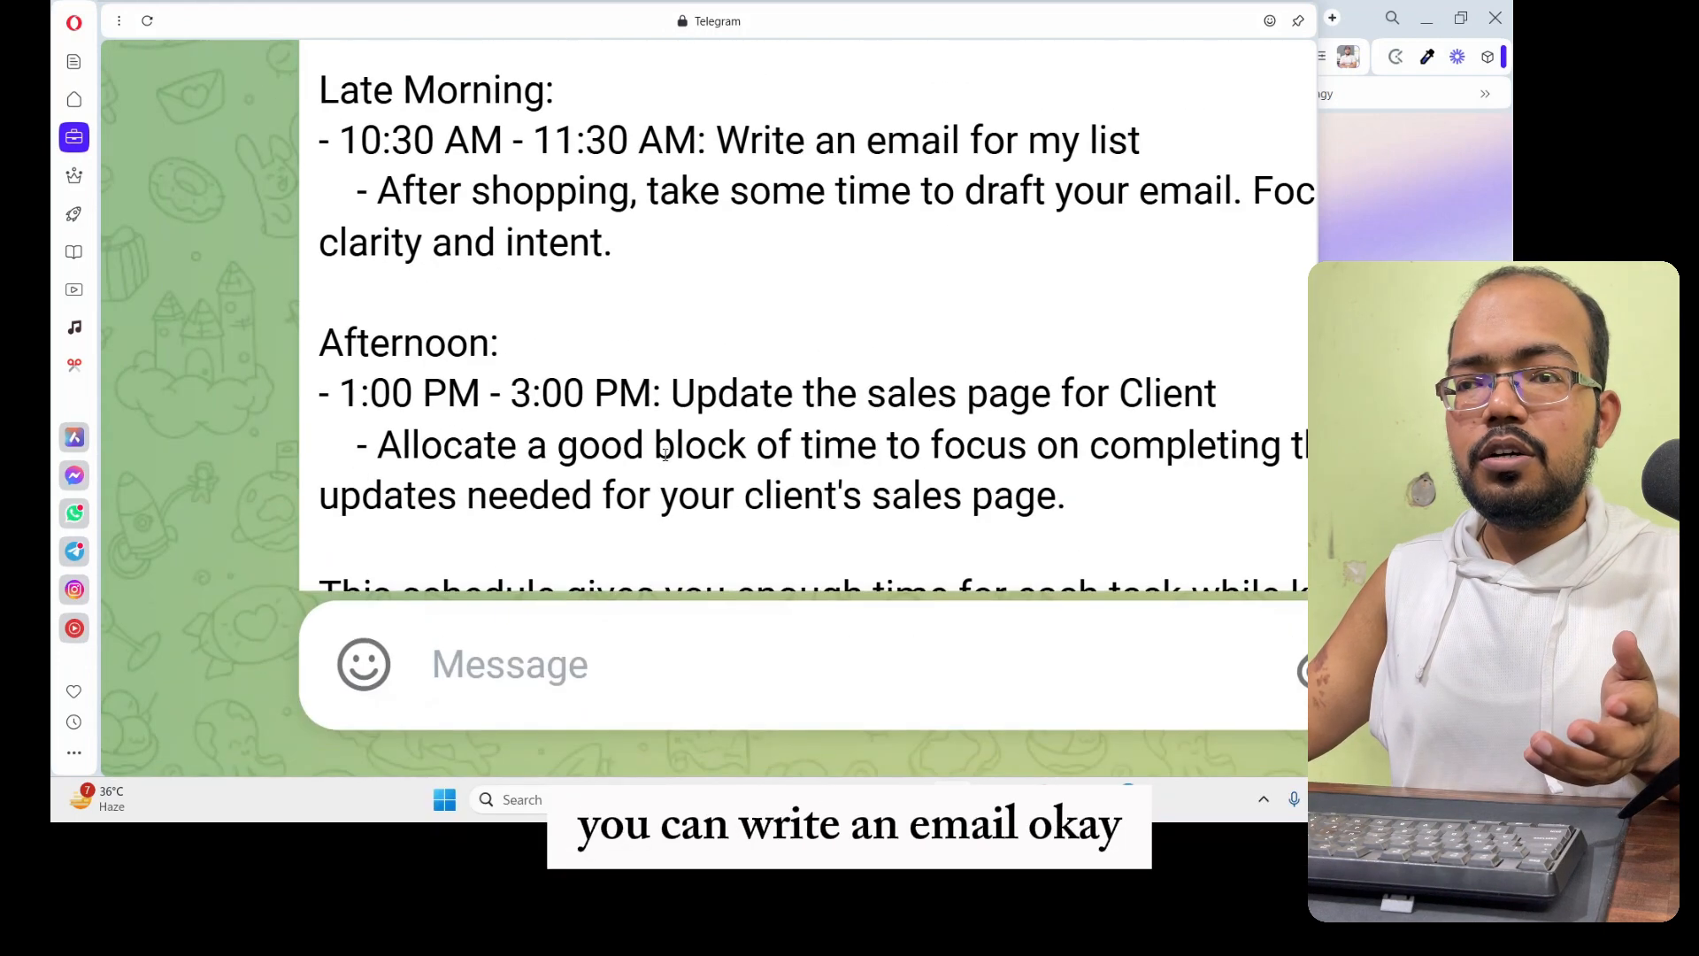
scroll(591, 398, down, 3)
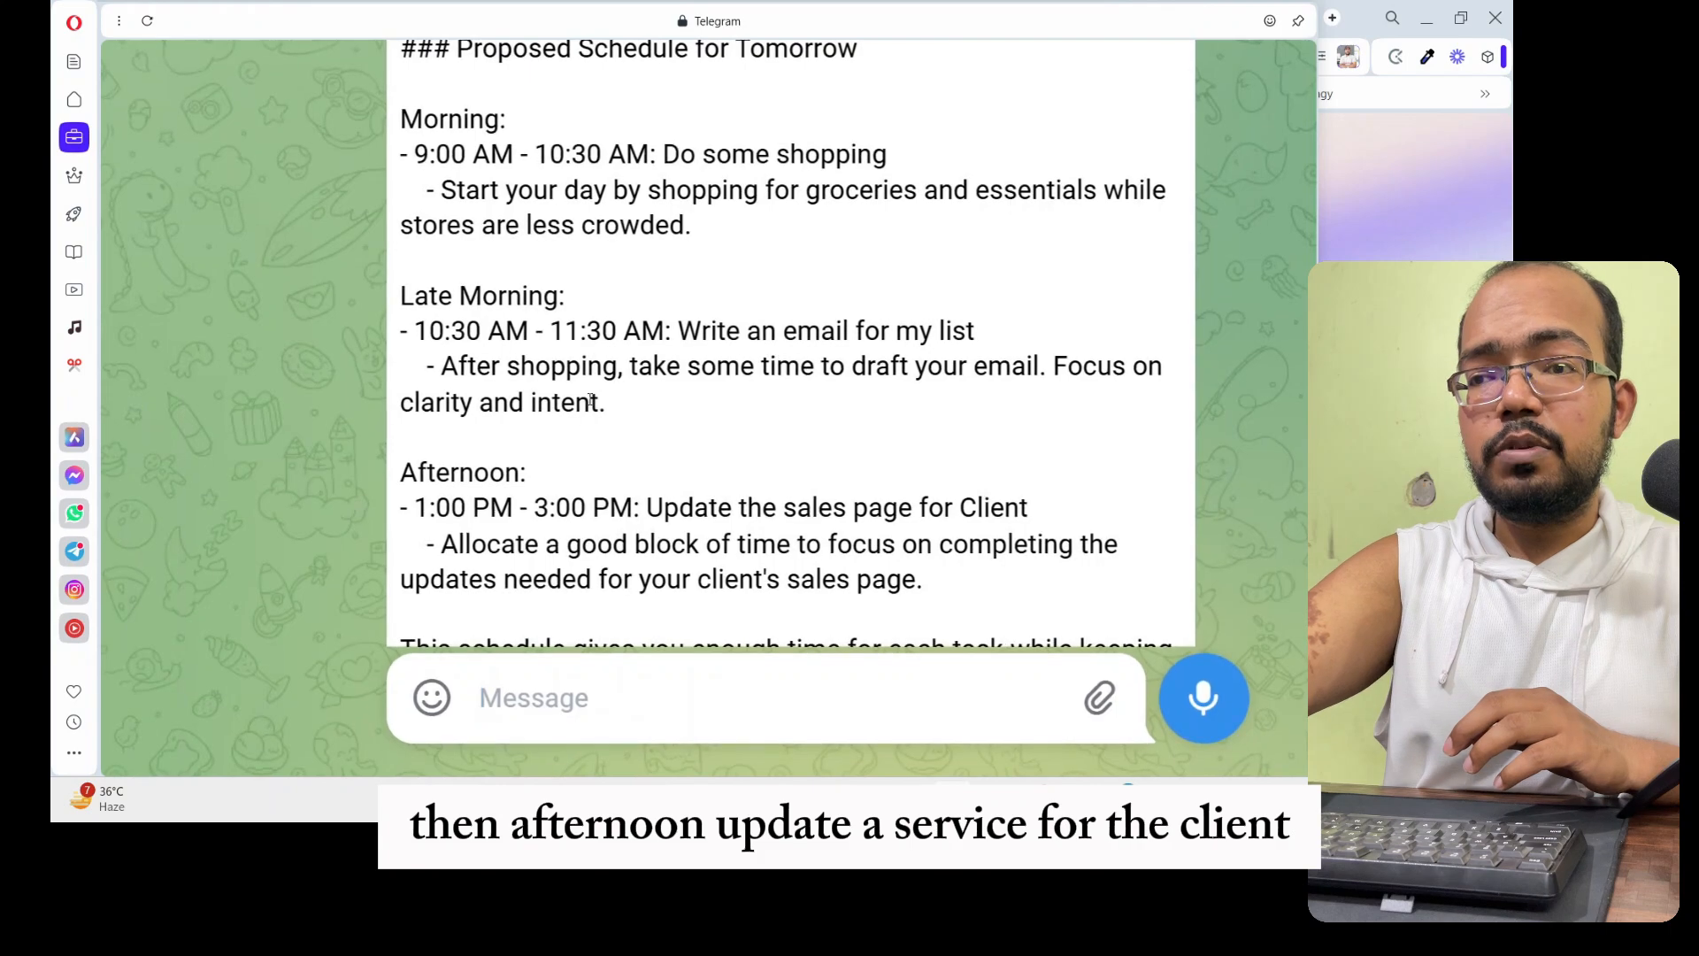
scroll(591, 399, down, 5)
scroll(826, 459, down, 2)
Switch to the n8n workflow, look over the AI Agent and its tools, and select the Incoming Message trigger node
double_click(826, 459)
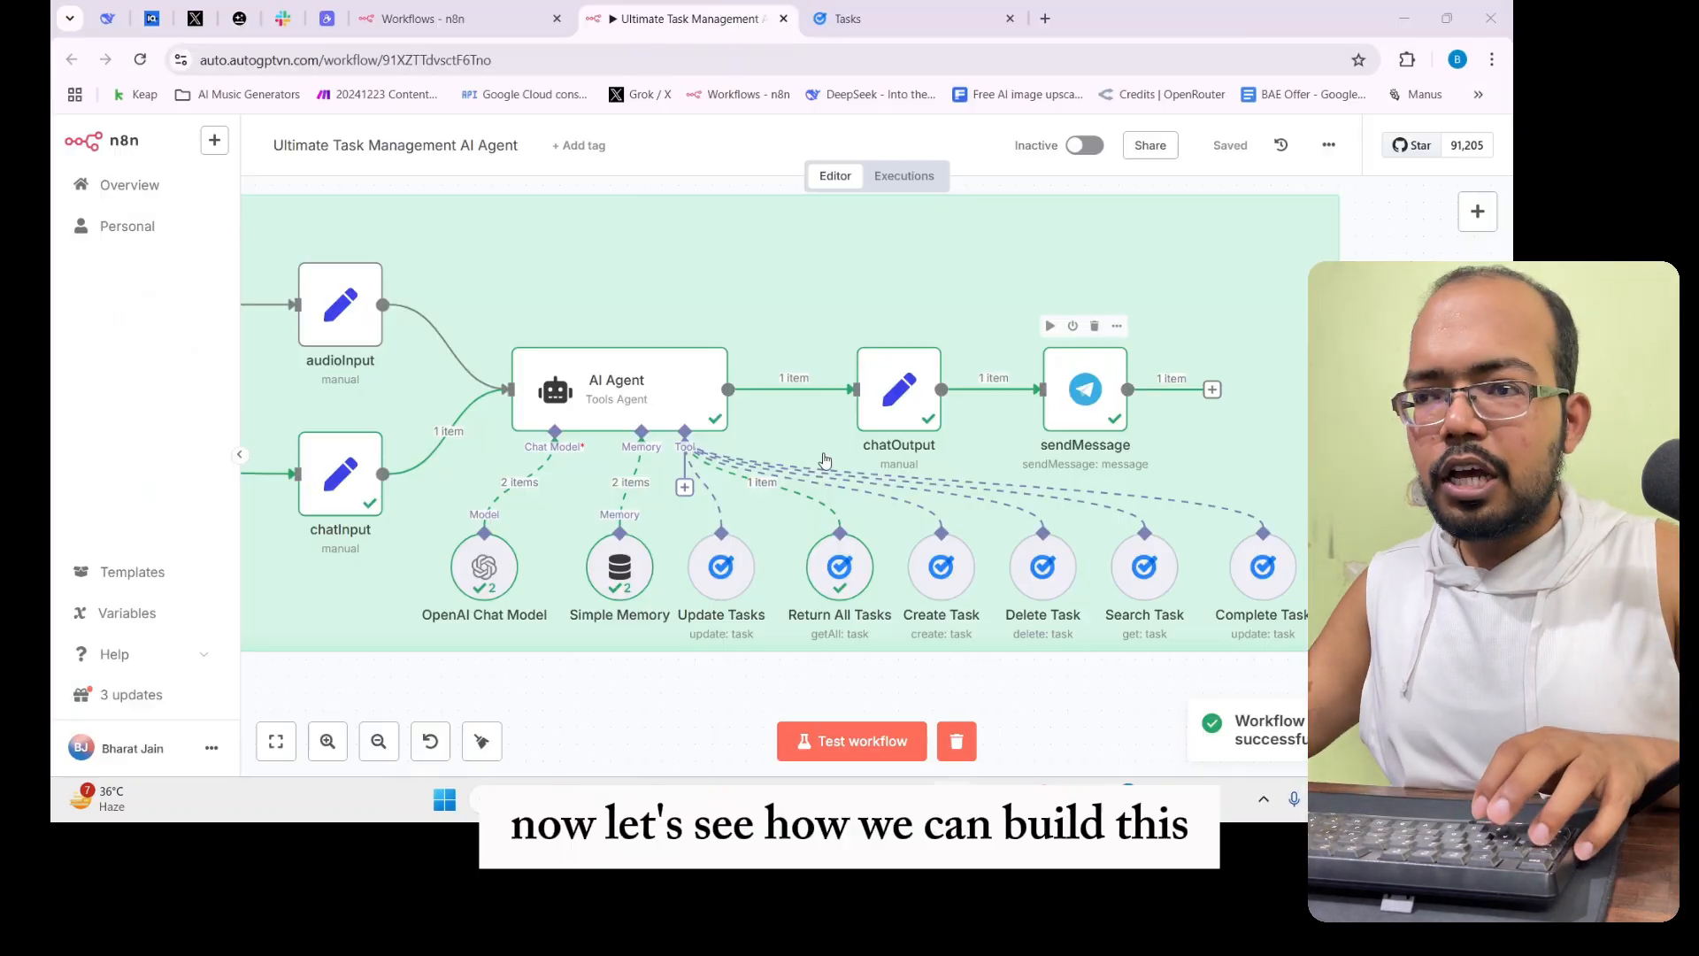
scroll(816, 501, down, 3)
scroll(506, 431, up, 5)
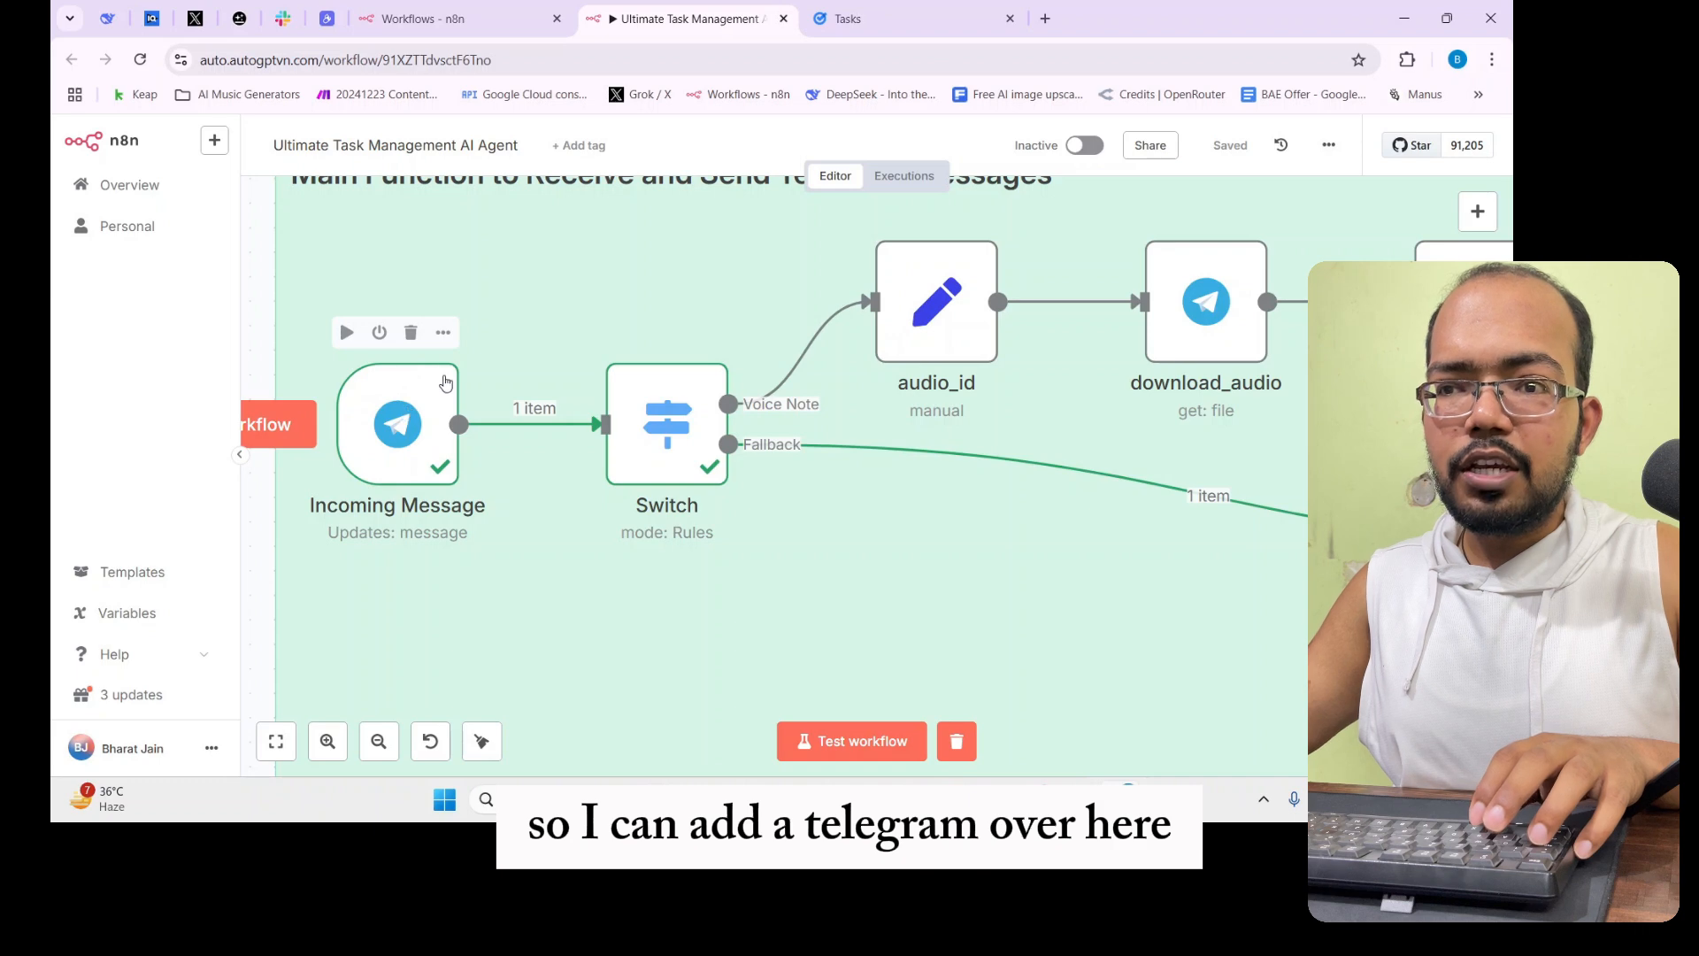
click(424, 413)
Switch to Telegram to view the BotFather entry, add a heart reaction to the bot's schedule reply, and return to n8n
key(alt+Tab)
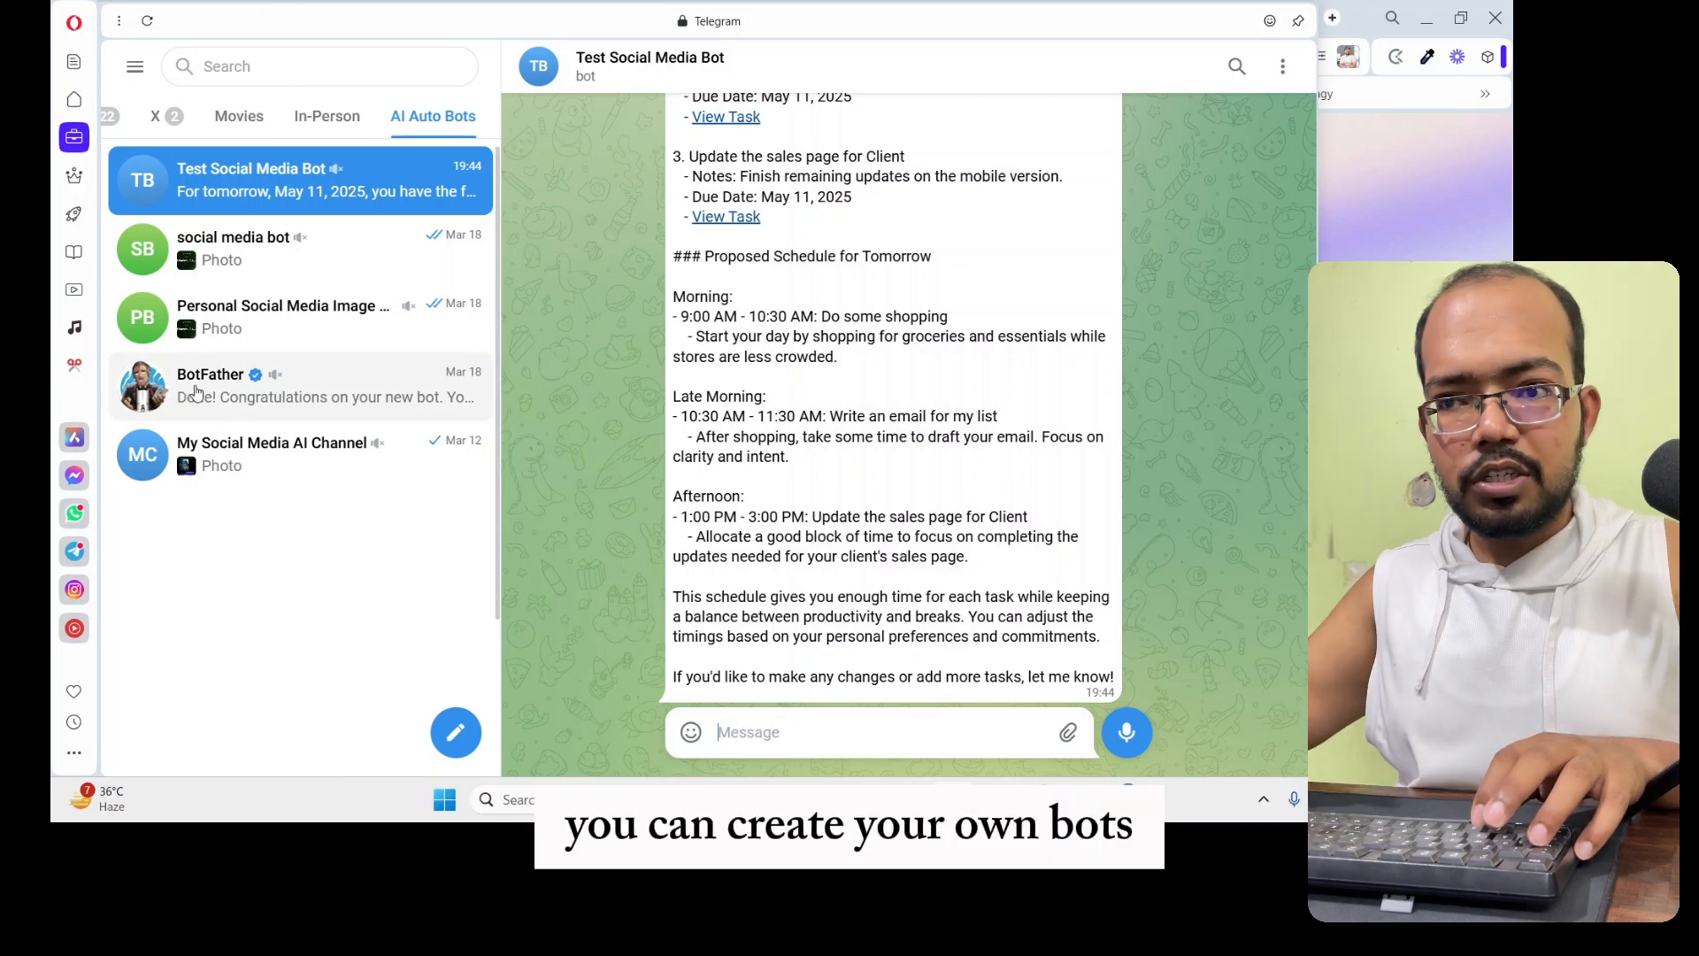
double_click(697, 252)
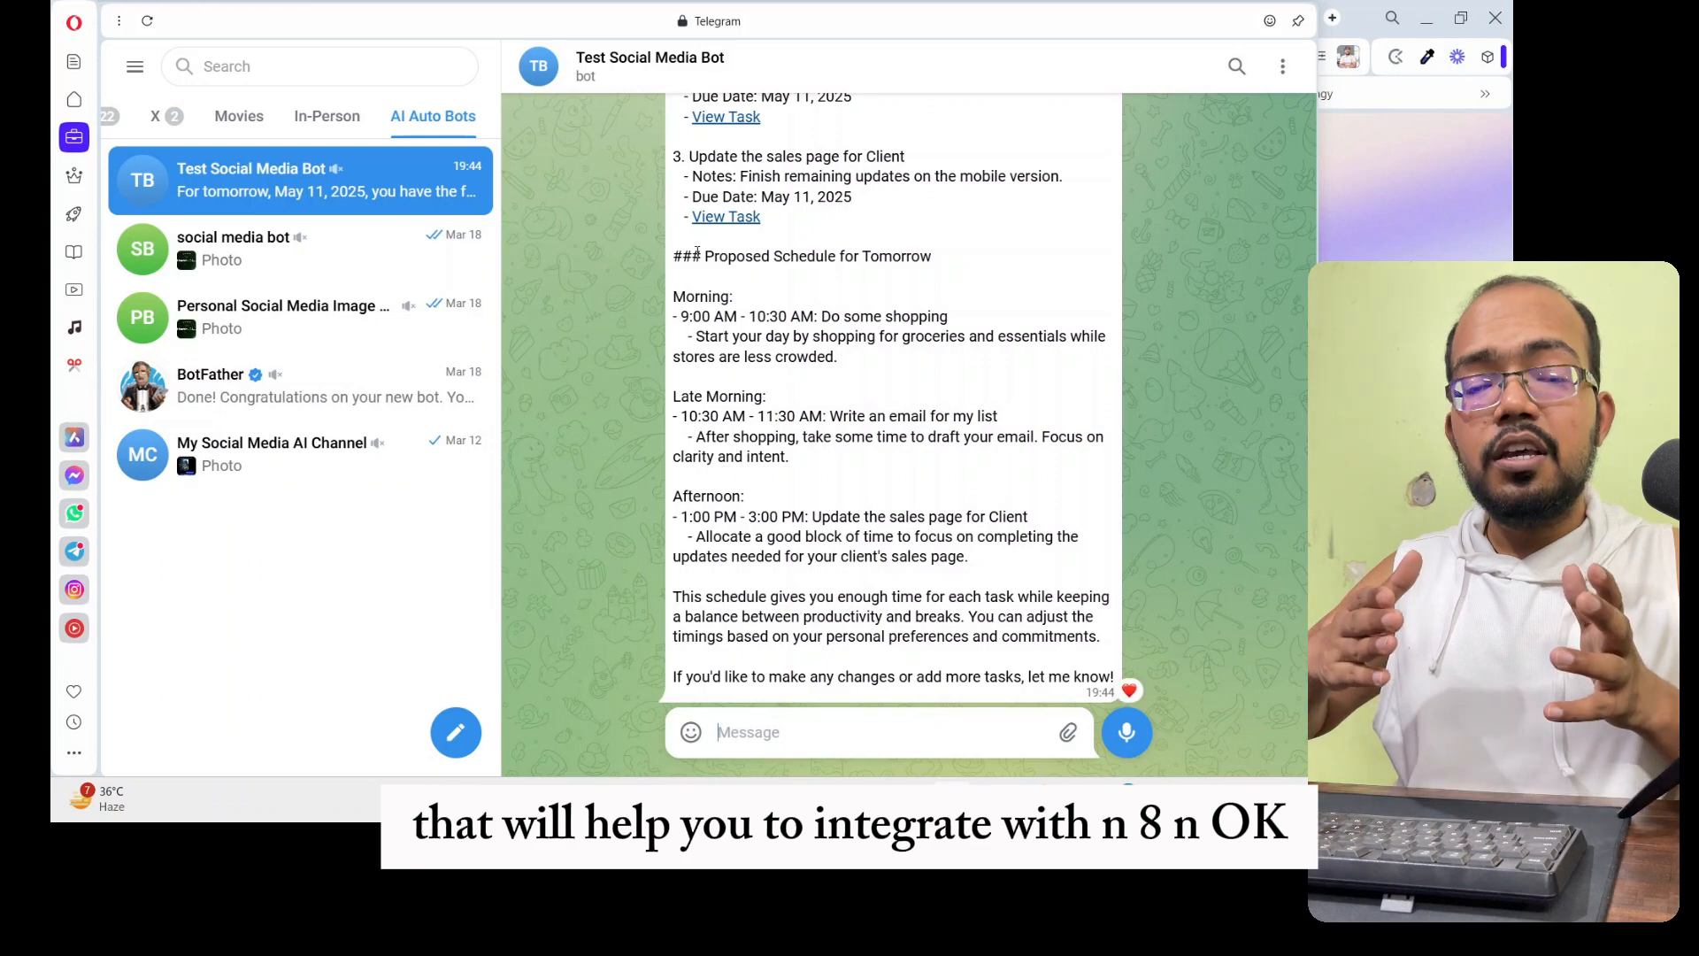
key(alt+Tab)
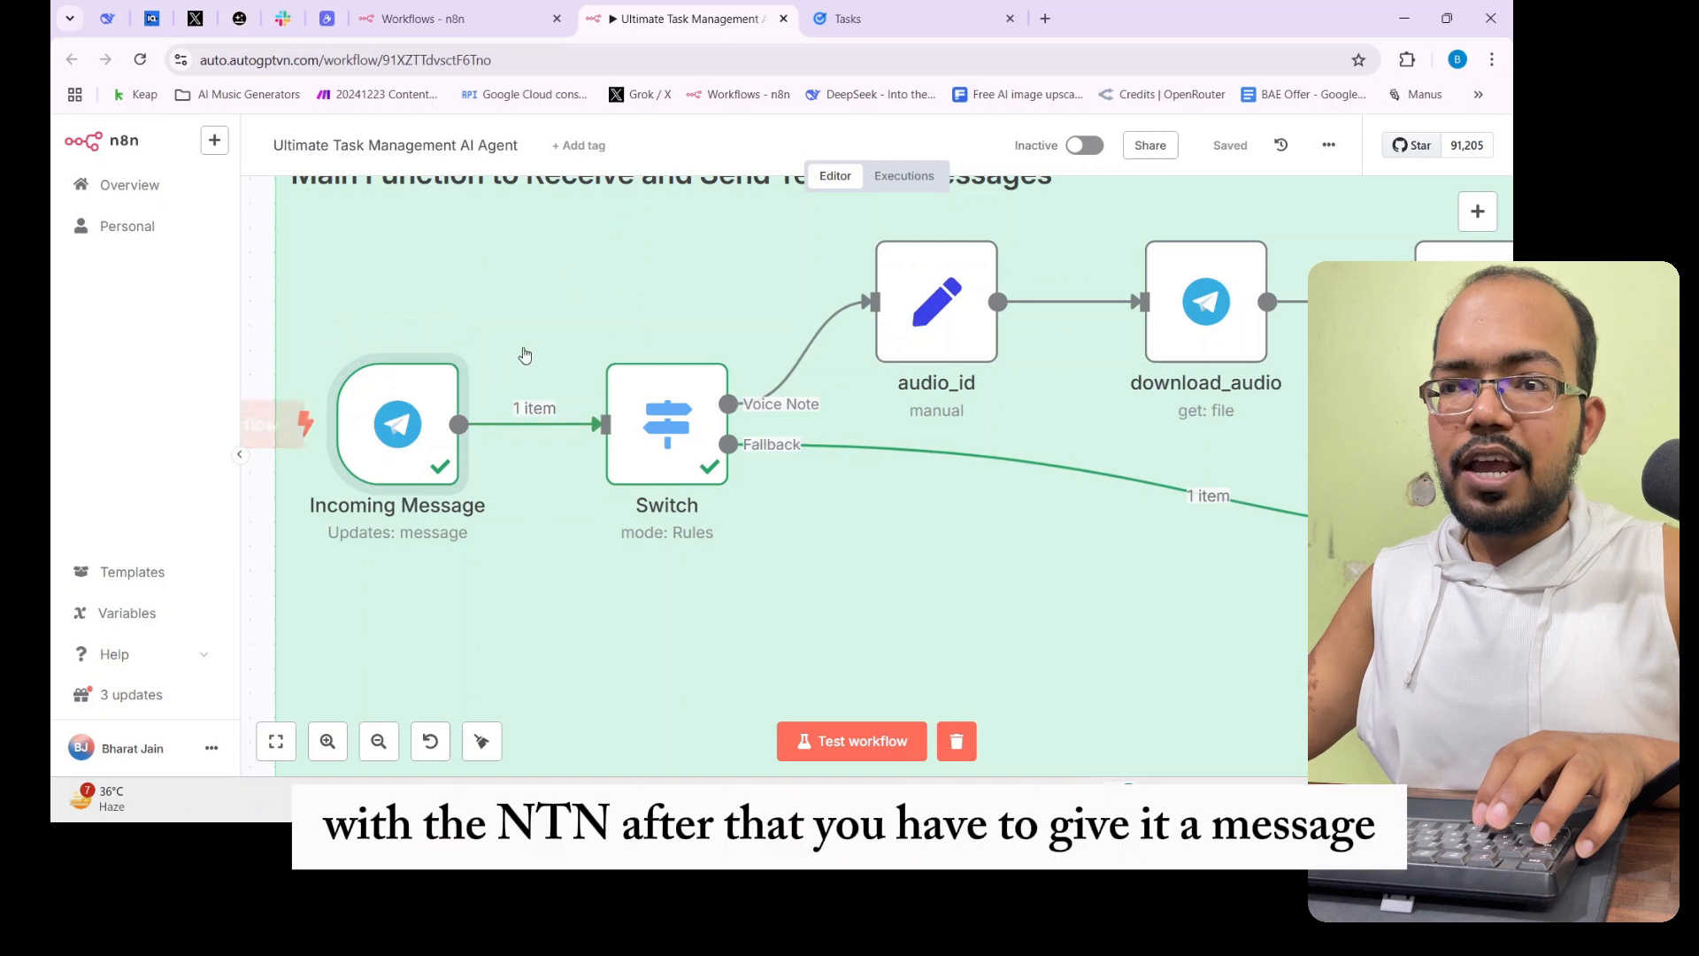
Examine the workflow path from the Incoming Message trigger through the Switch node to the voice note branch
scroll(371, 408, down, 2)
scroll(381, 412, down, 1)
scroll(380, 412, up, 3)
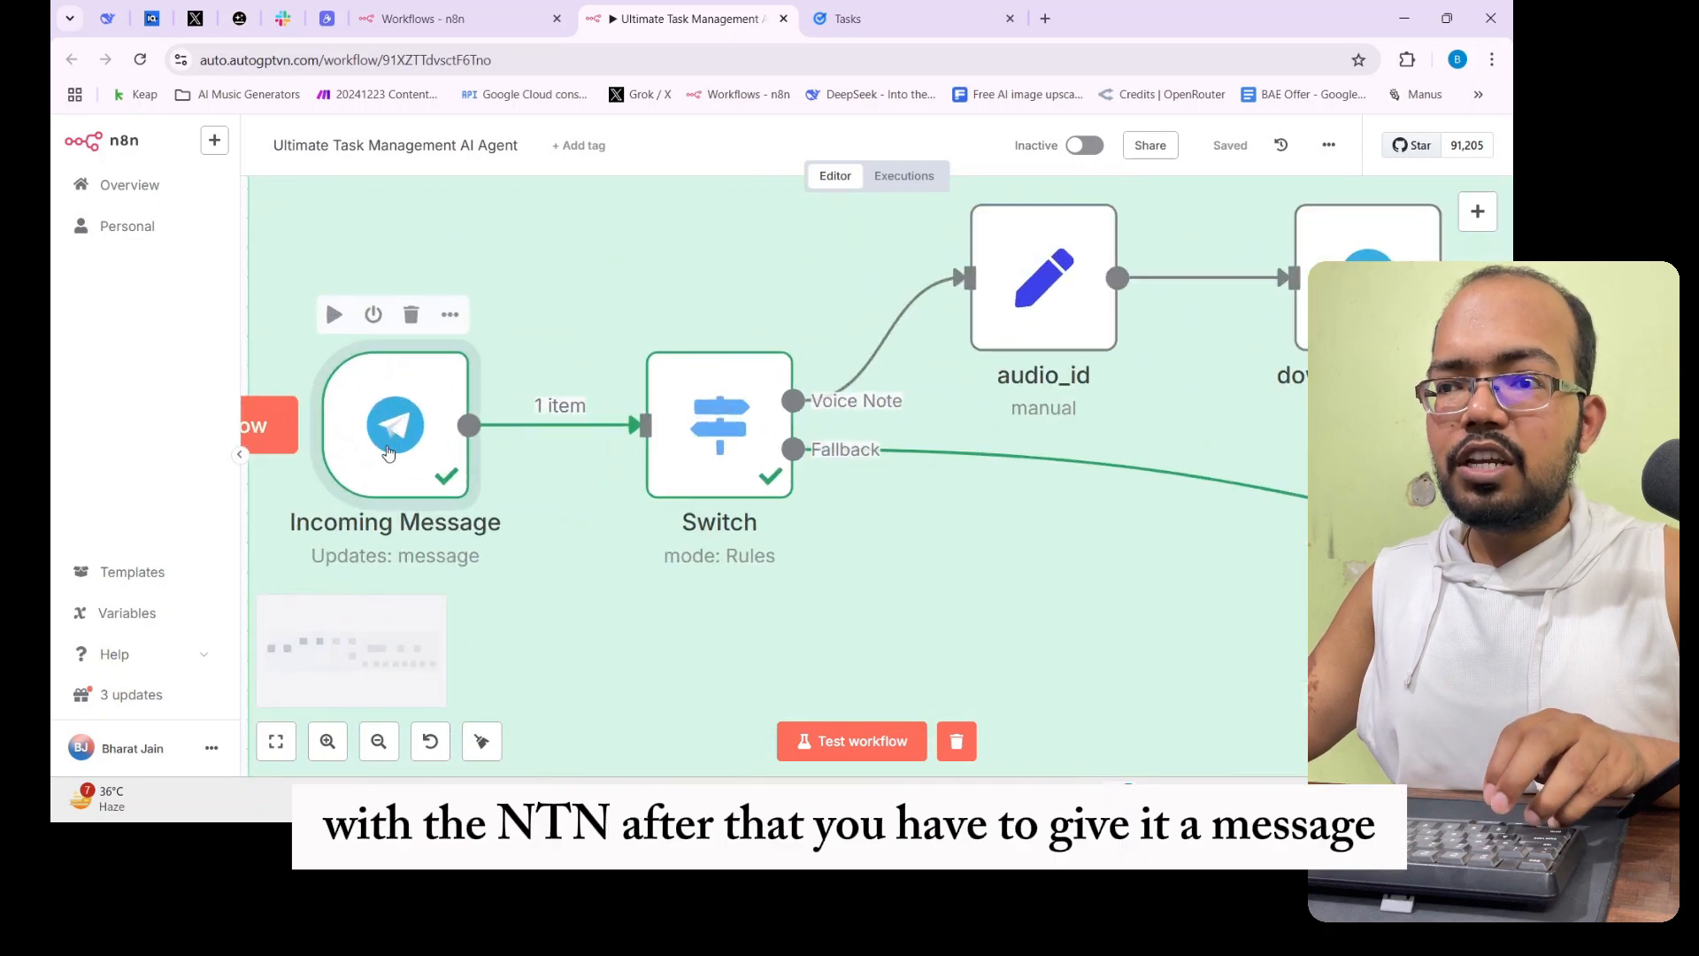
scroll(654, 425, down, 3)
scroll(824, 405, up, 3)
scroll(823, 404, up, 1)
scroll(566, 455, down, 5)
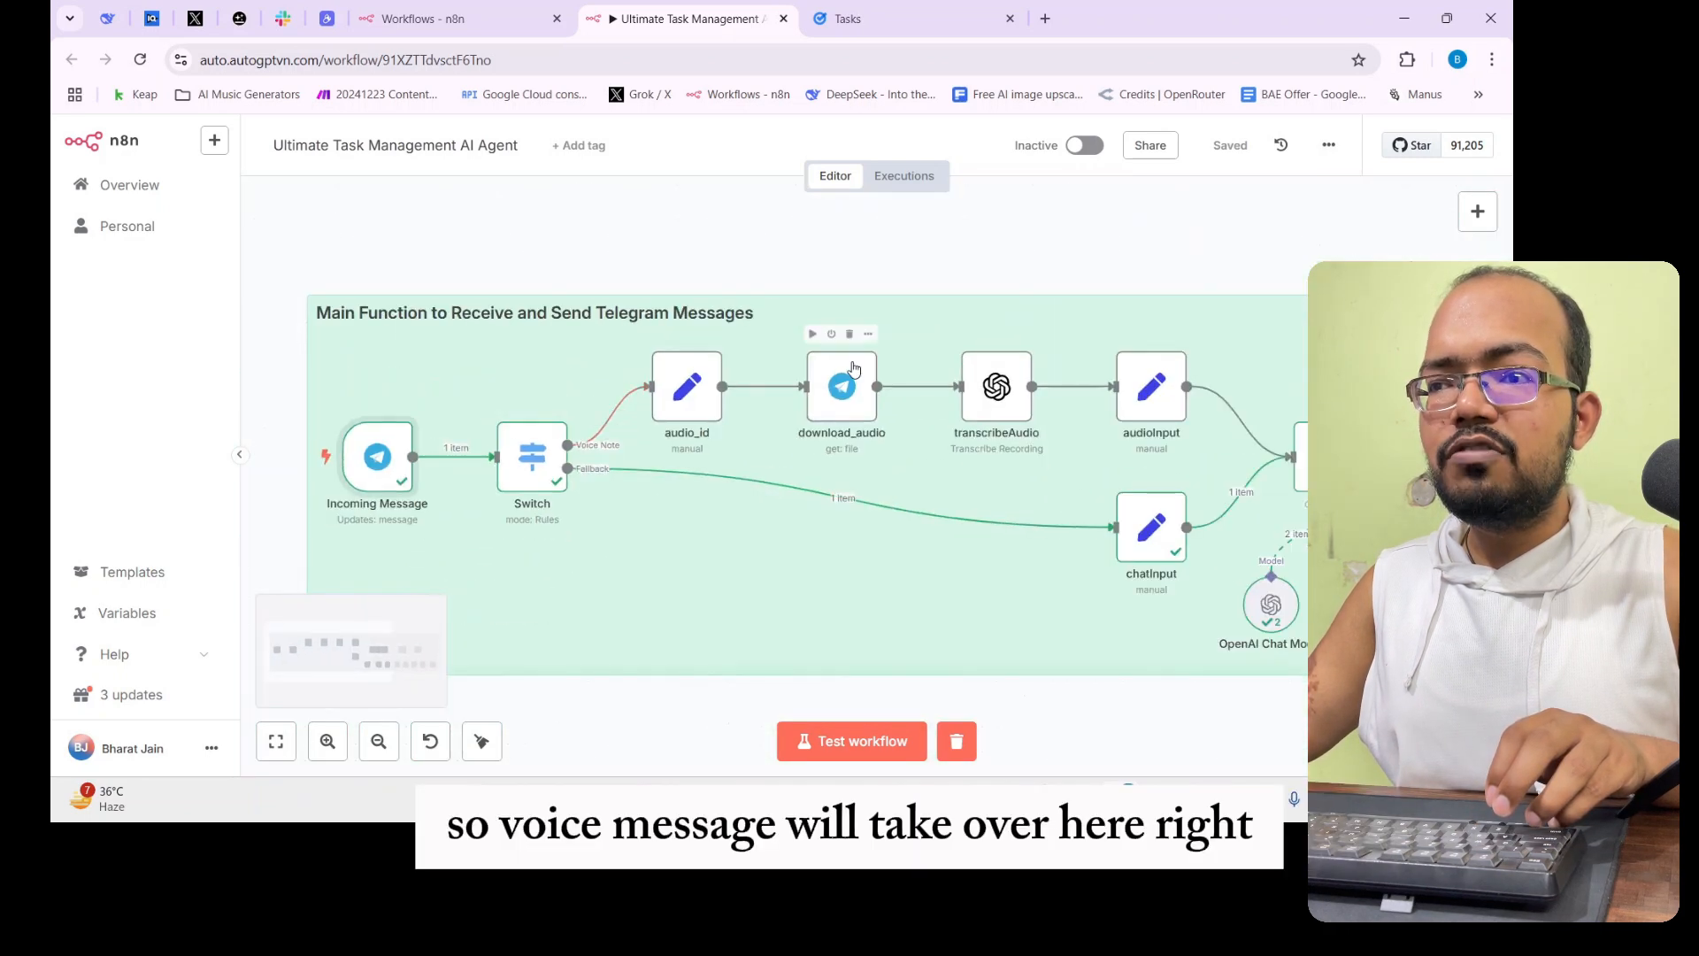
scroll(854, 363, up, 3)
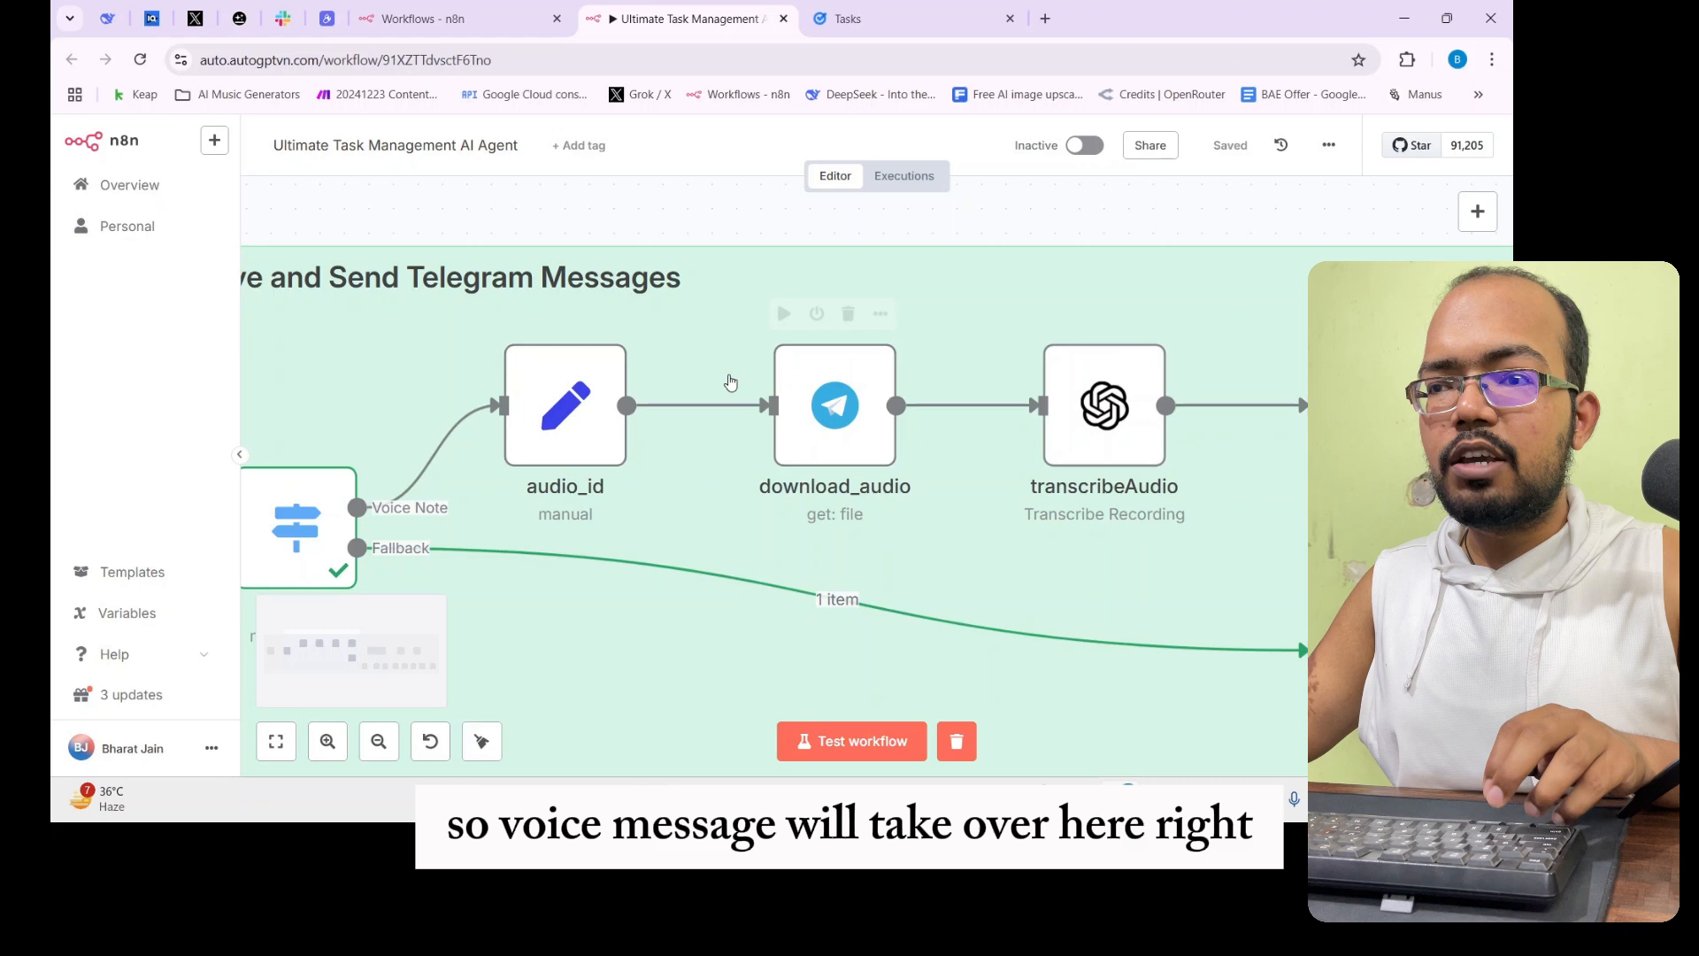
Review the settings of the download_audio node and the transcribeAudio node in the voice note branch
double_click(827, 405)
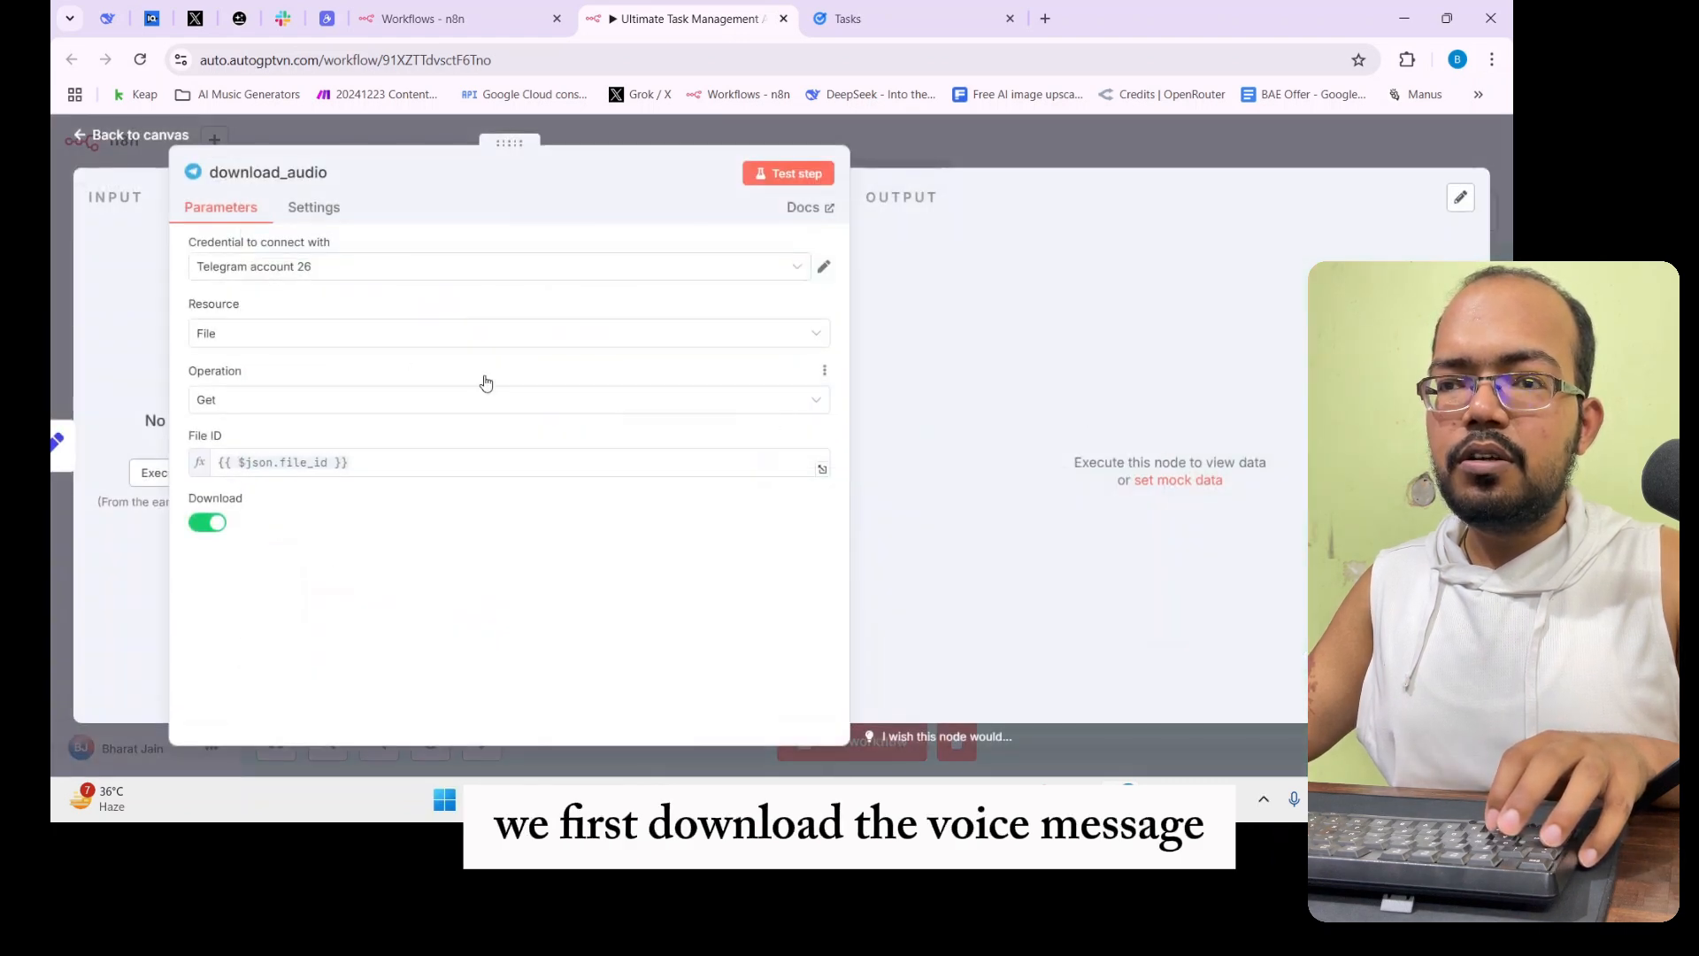
key(Escape)
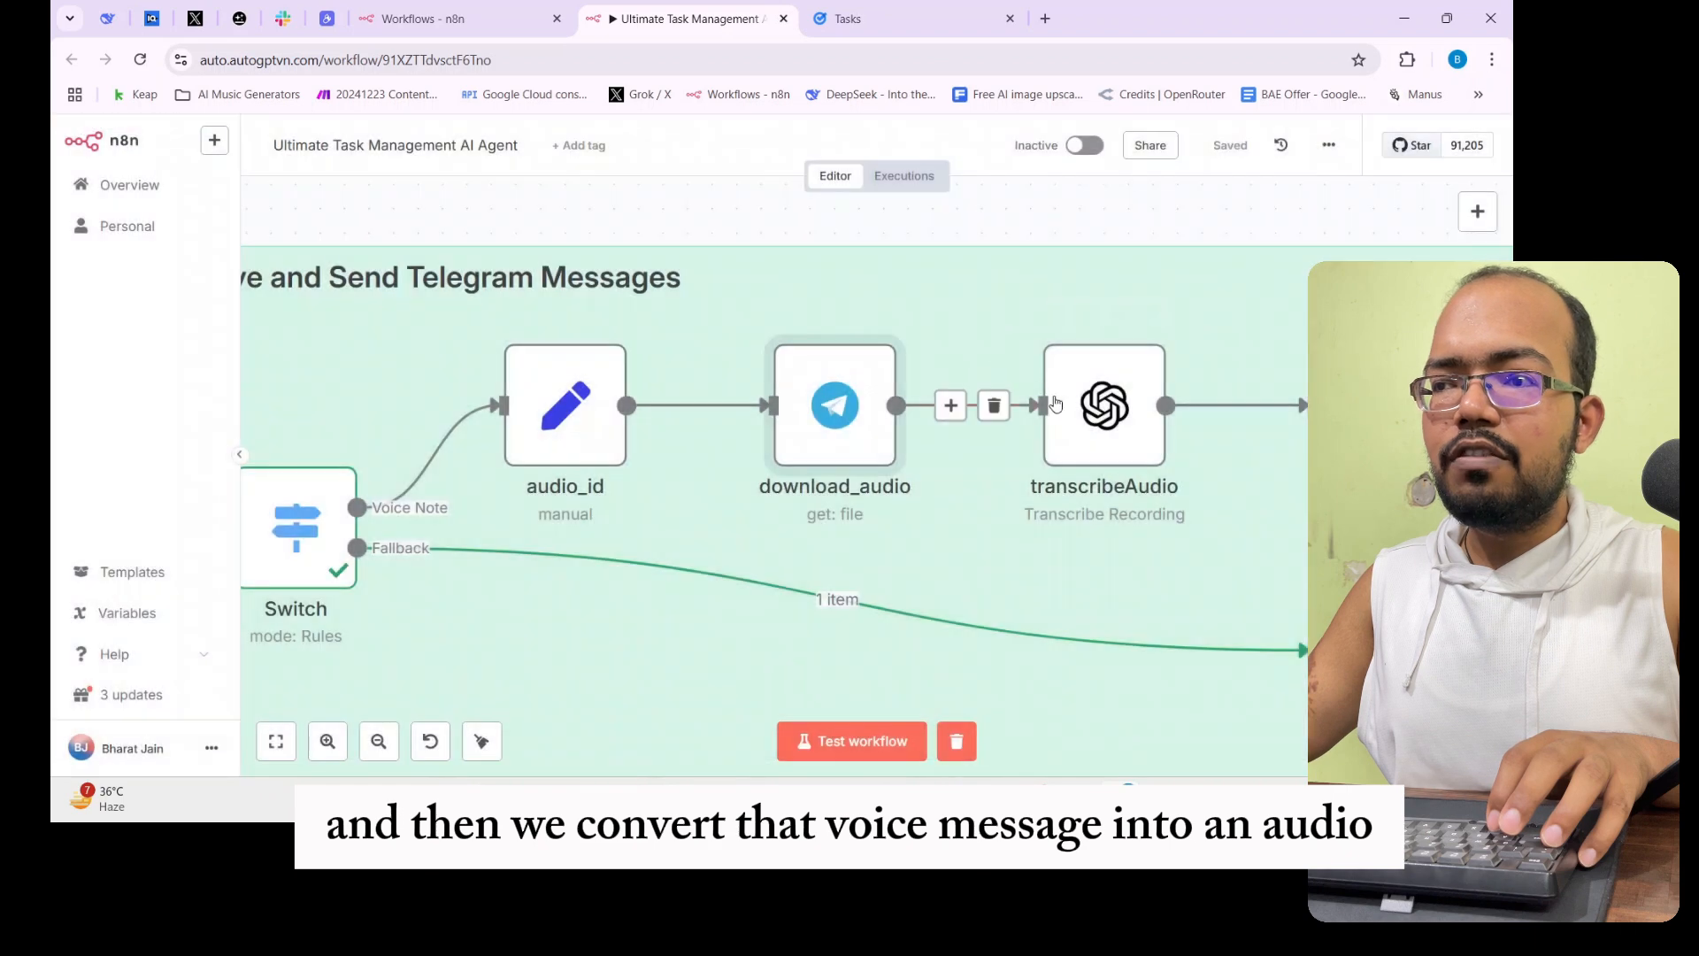
double_click(1102, 405)
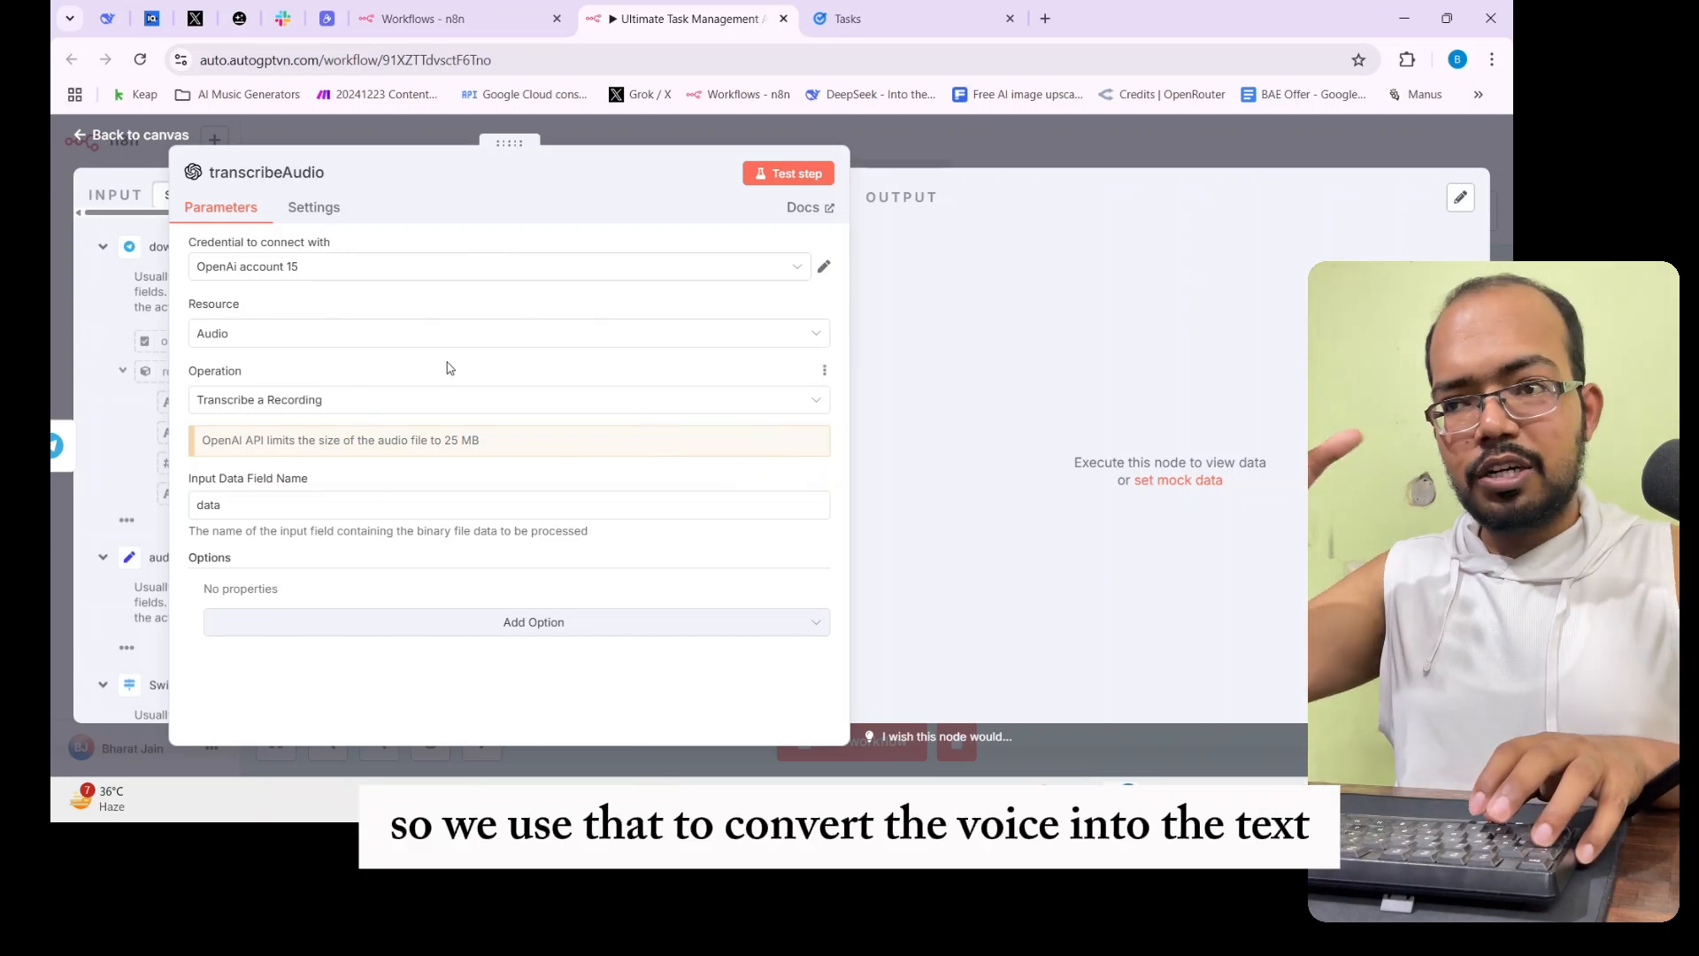
click(977, 160)
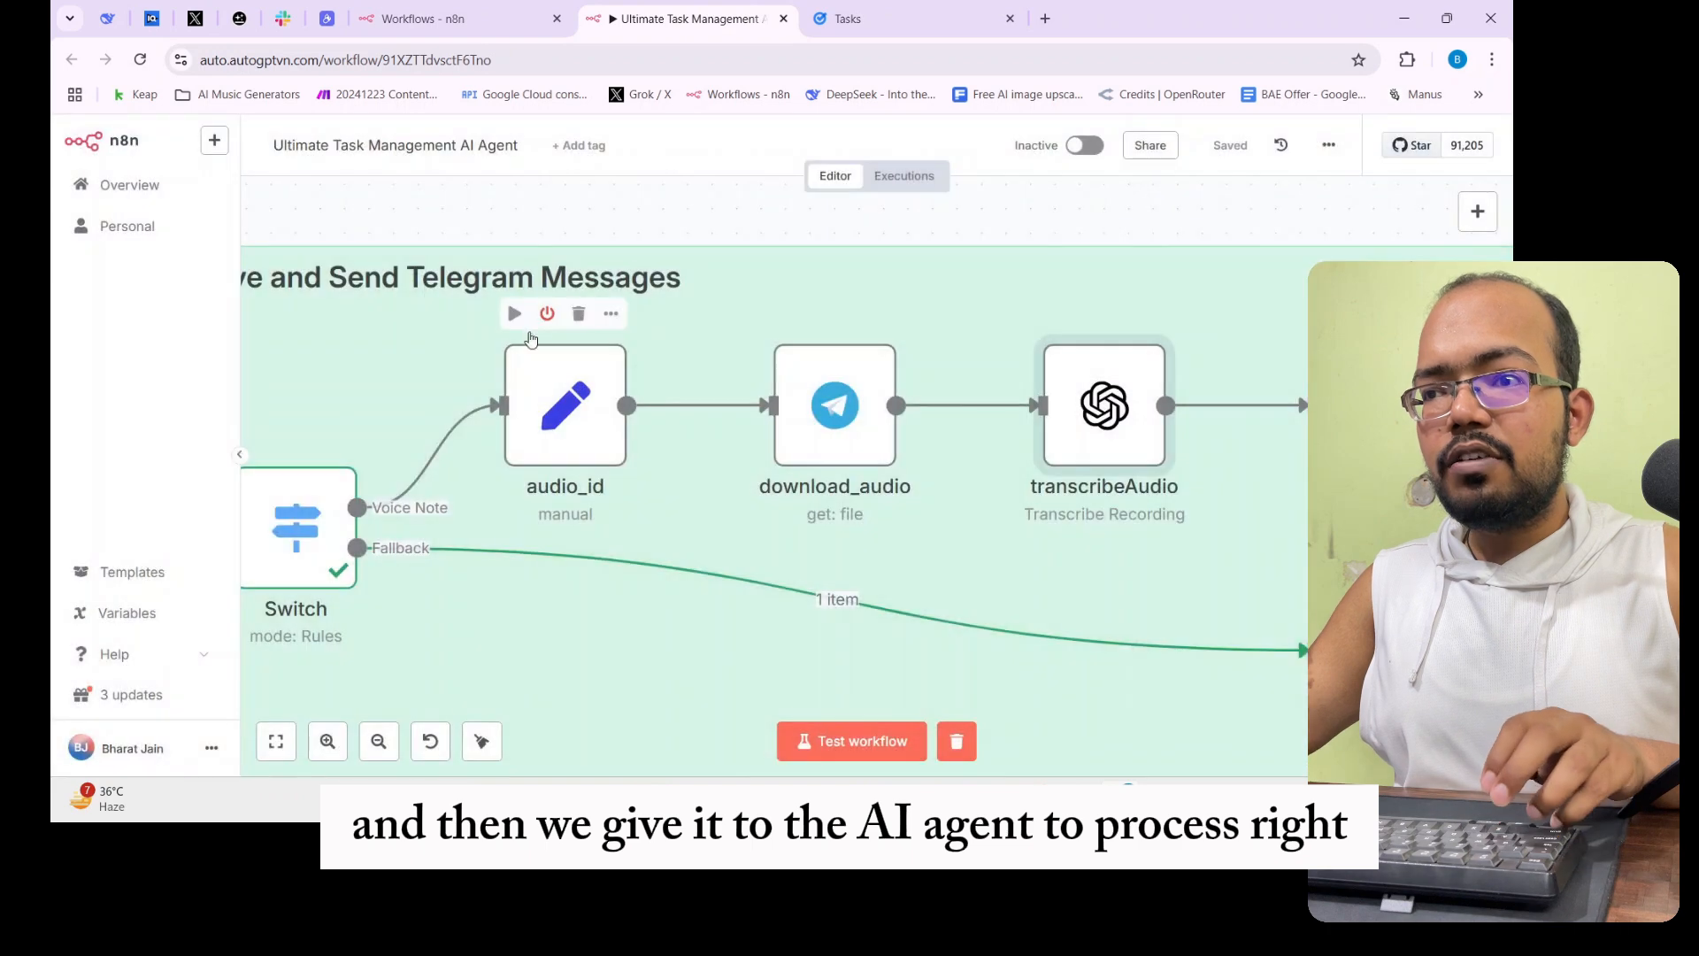
Follow the audioInput and chatInput paths to the AI Agent node and review its prompt and system message settings
scroll(469, 362, down, 4)
scroll(1194, 386, up, 4)
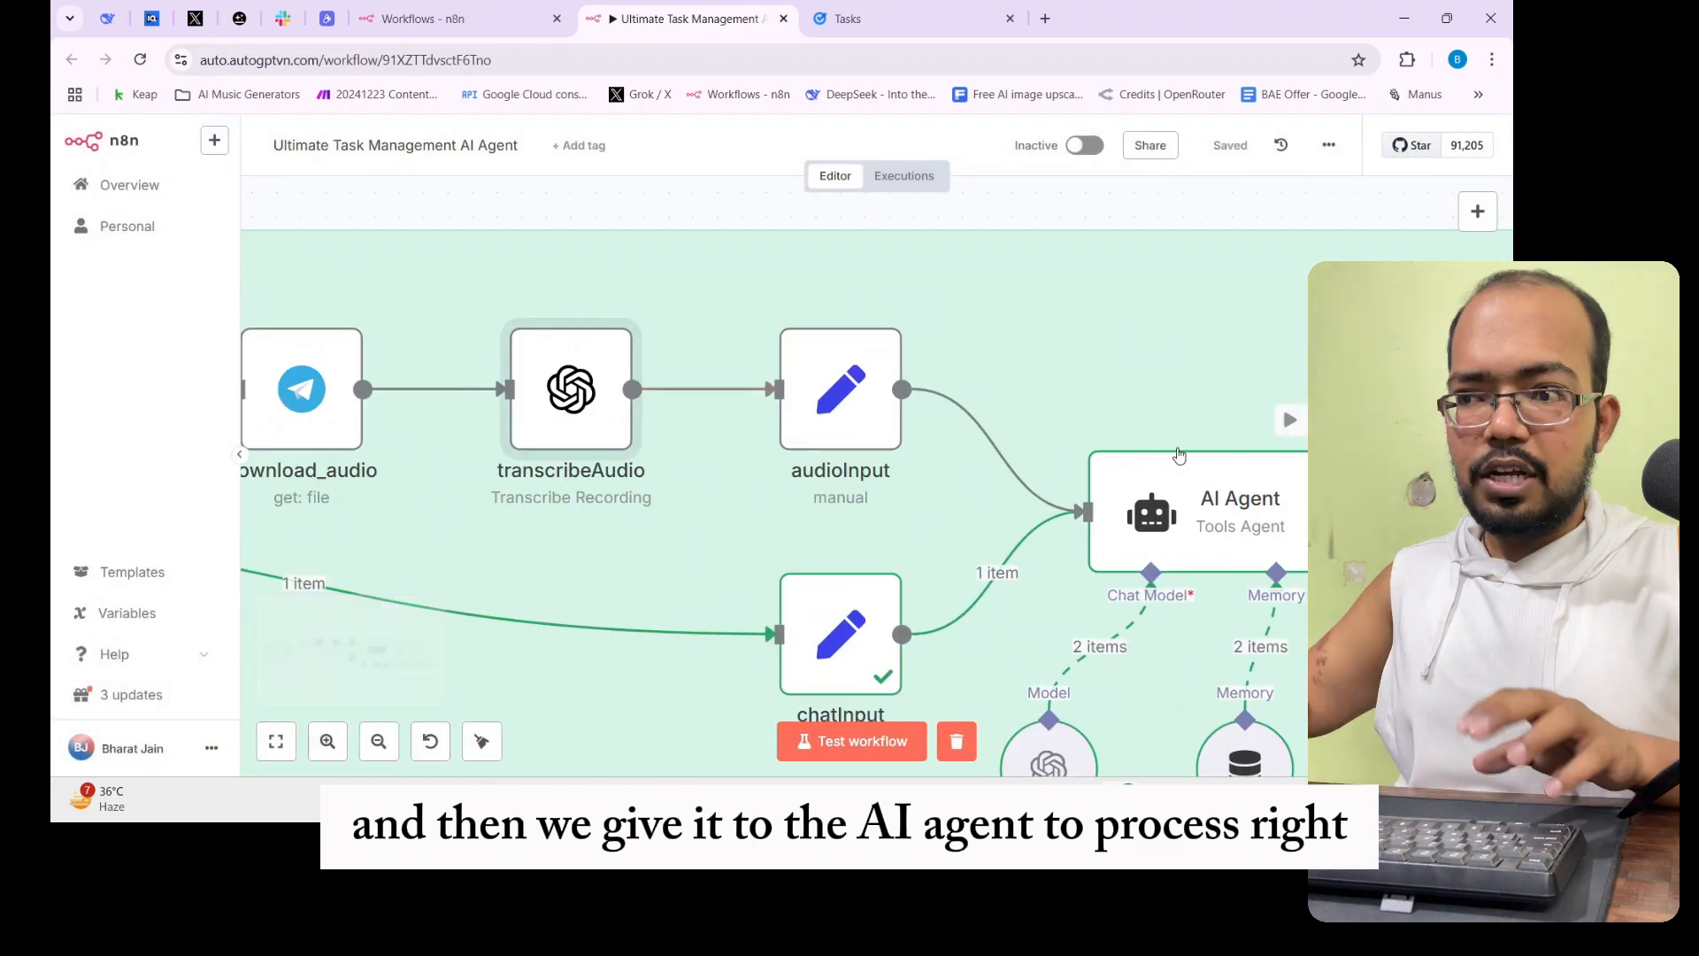
scroll(667, 265, down, 3)
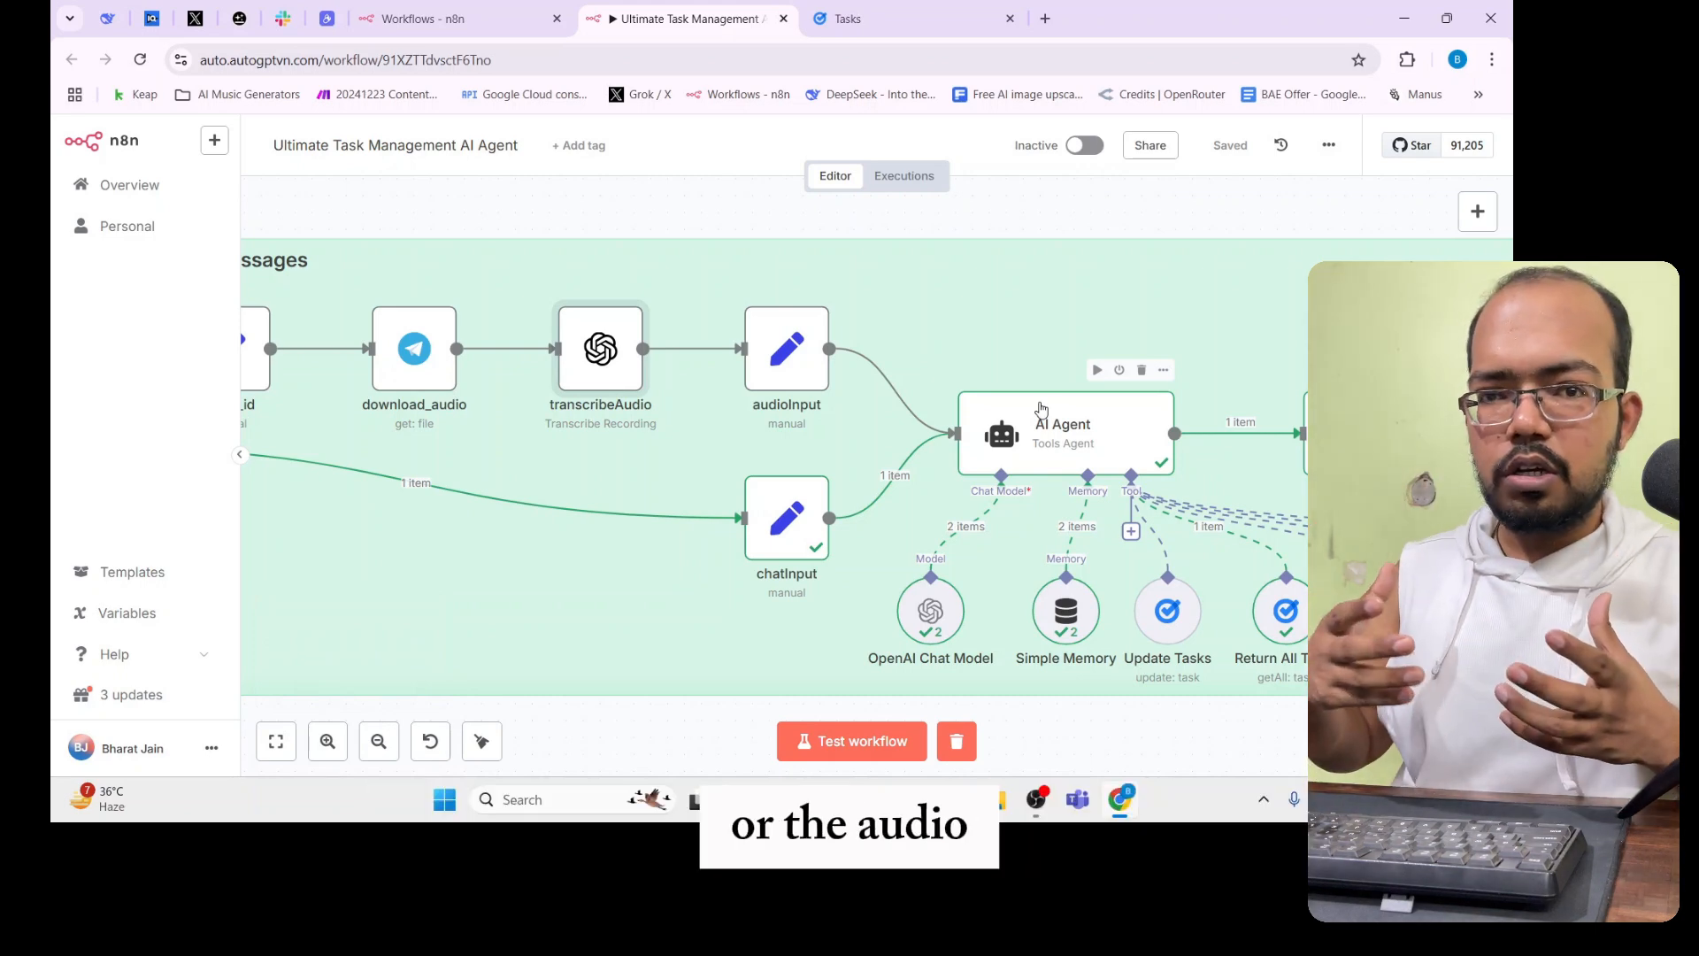
scroll(680, 349, down, 3)
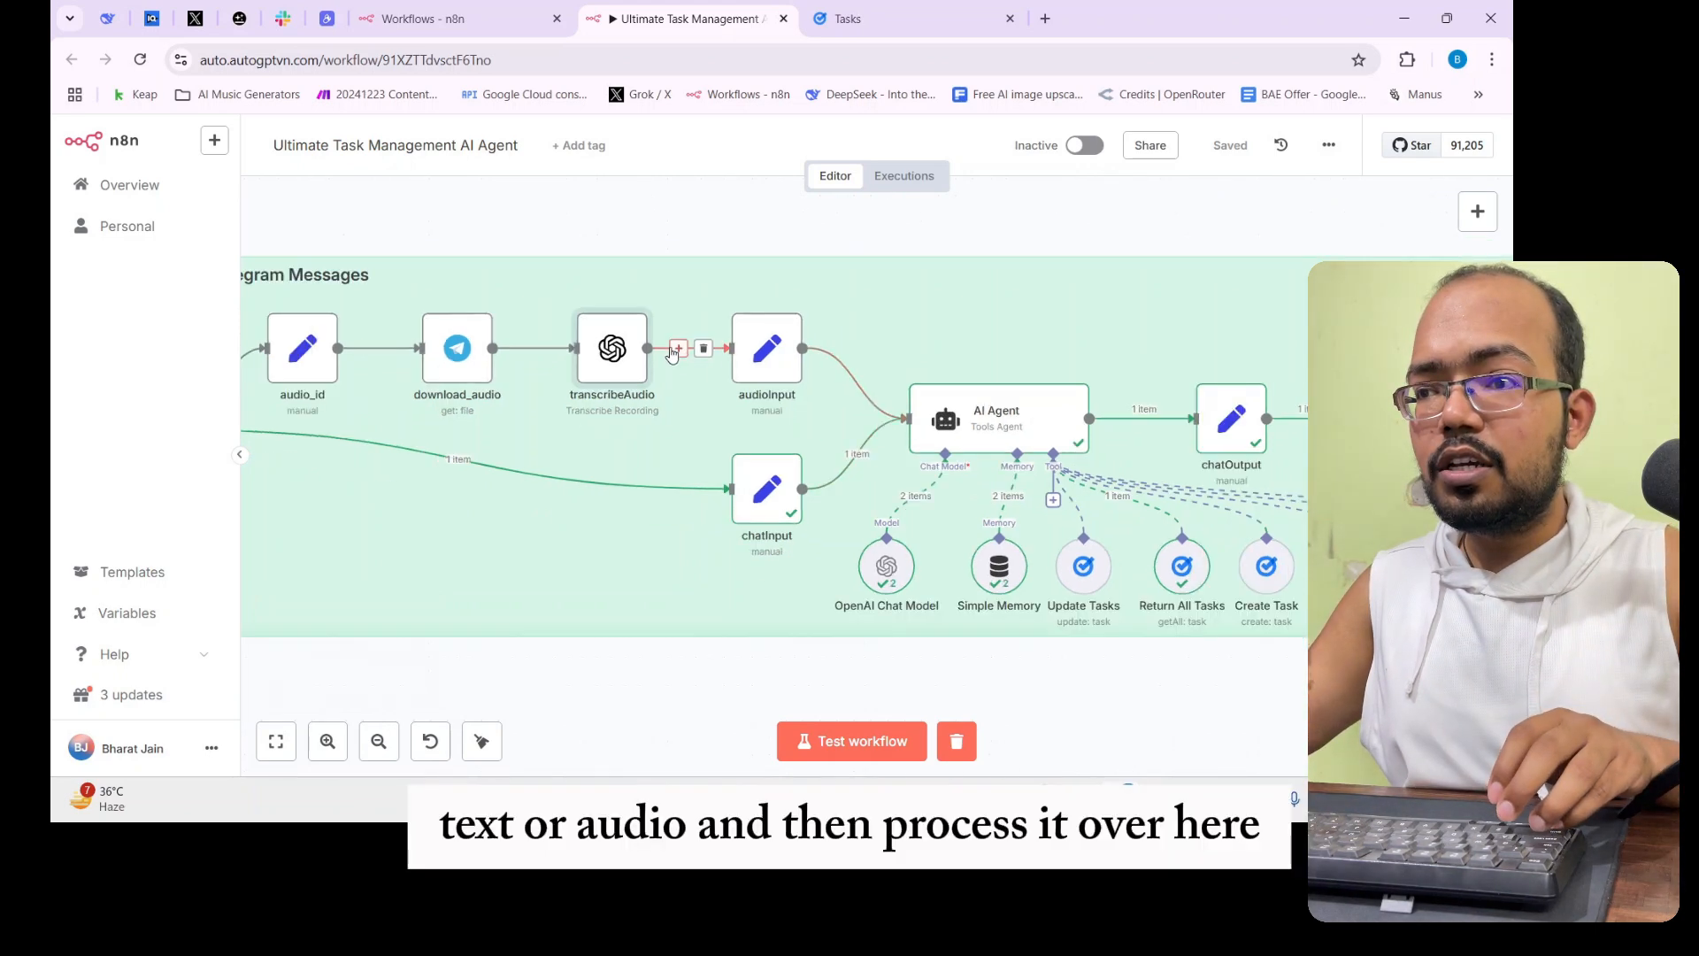
scroll(1151, 409, up, 4)
click(588, 375)
double_click(588, 374)
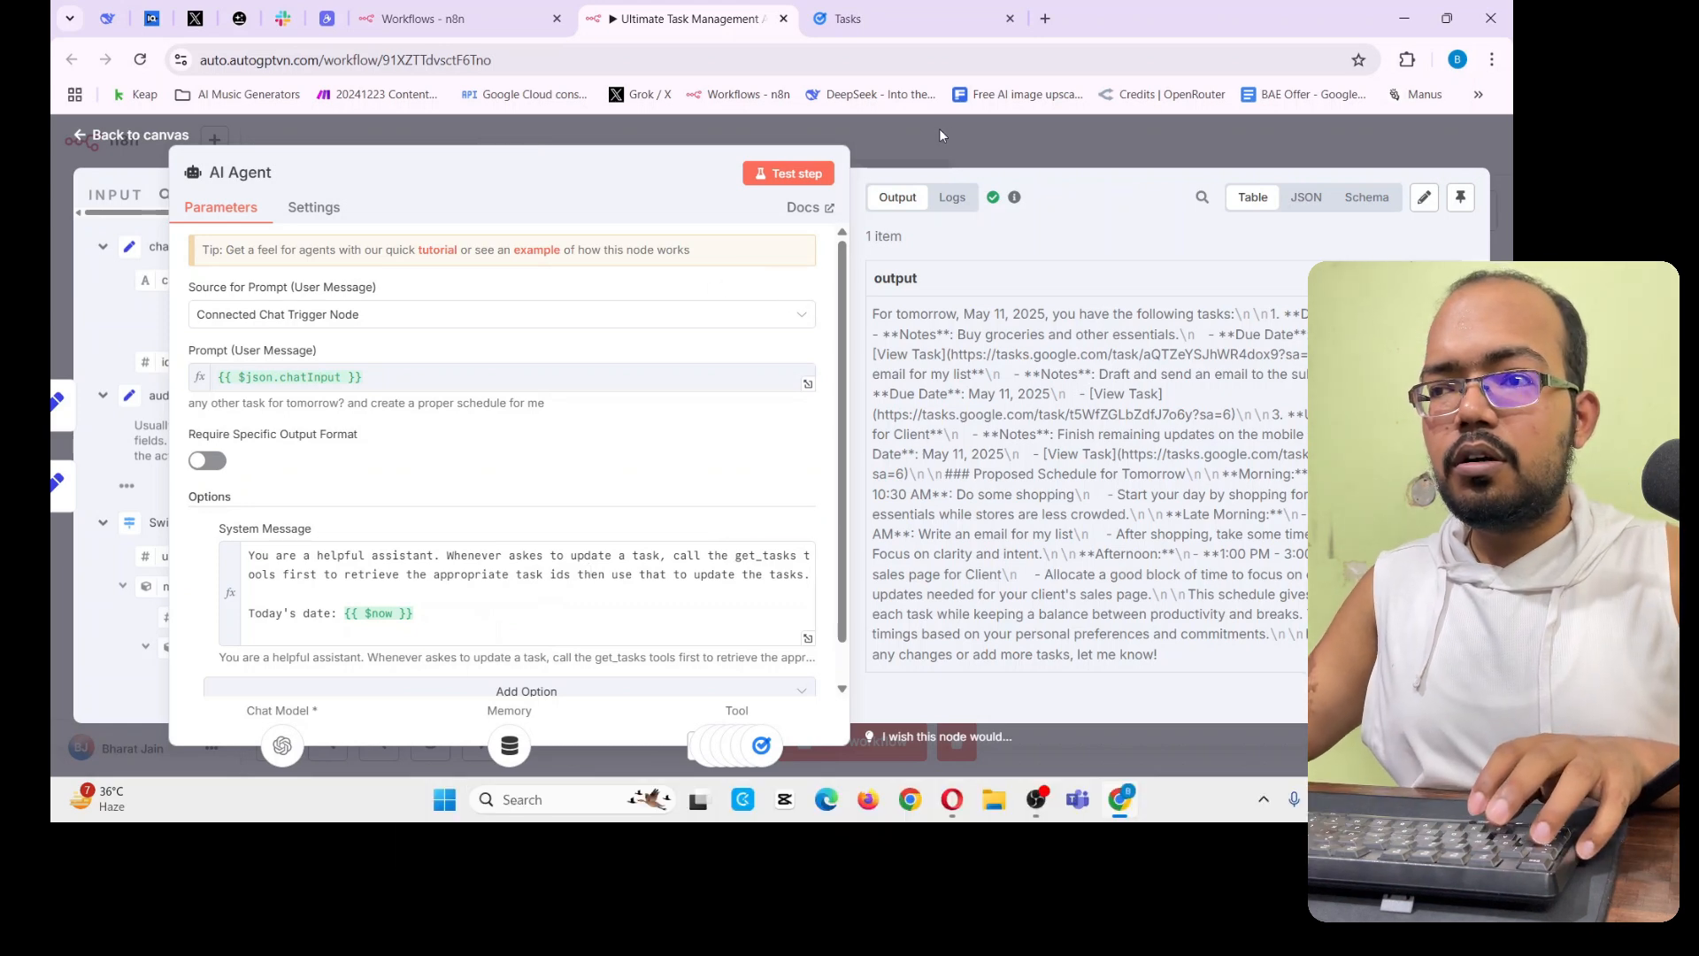
key(Escape)
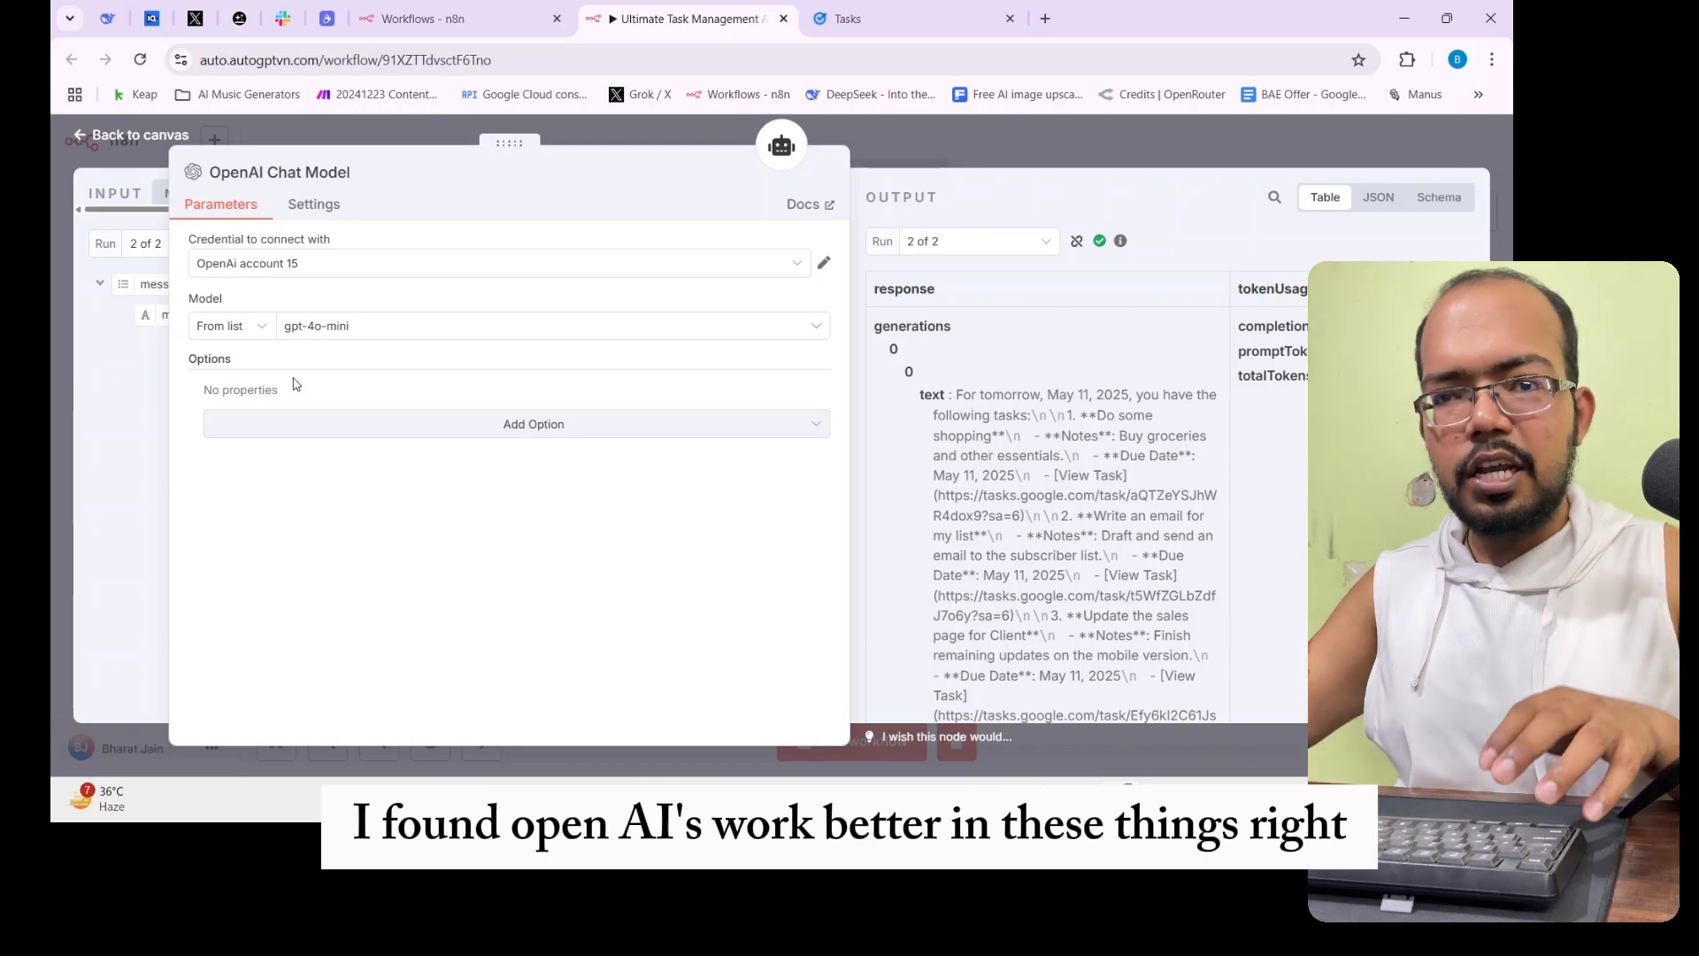
Inspect the OpenAI Chat Model node and the connection details of its credential, including the API key field
click(965, 163)
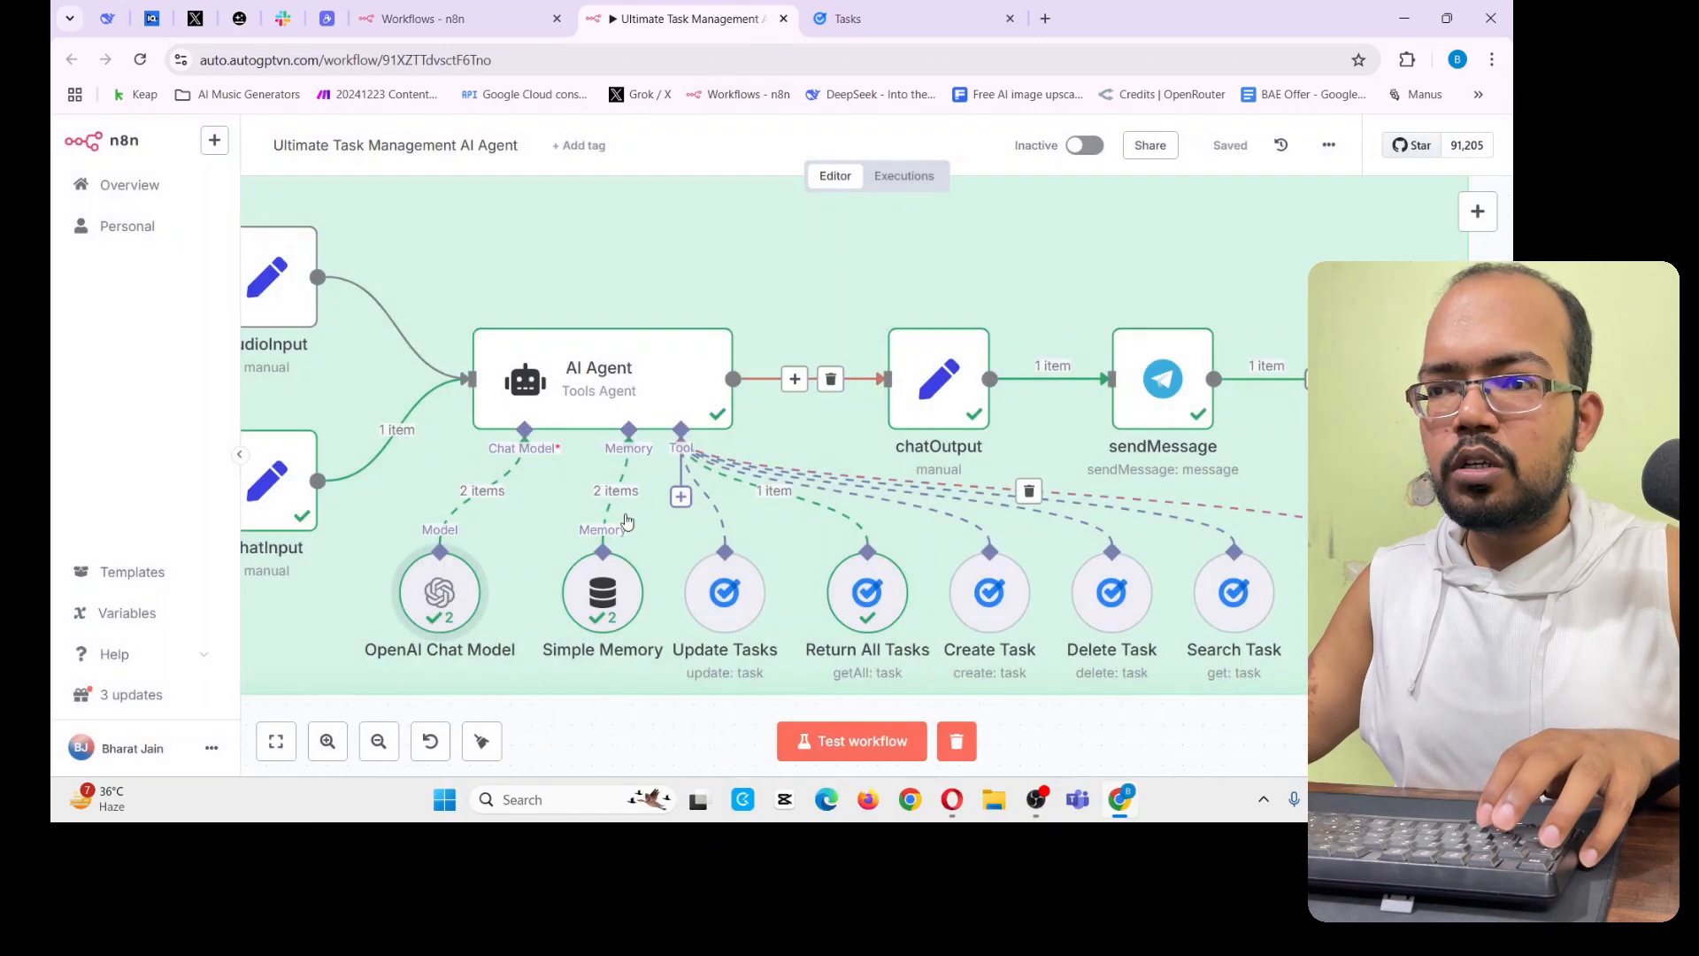
double_click(446, 603)
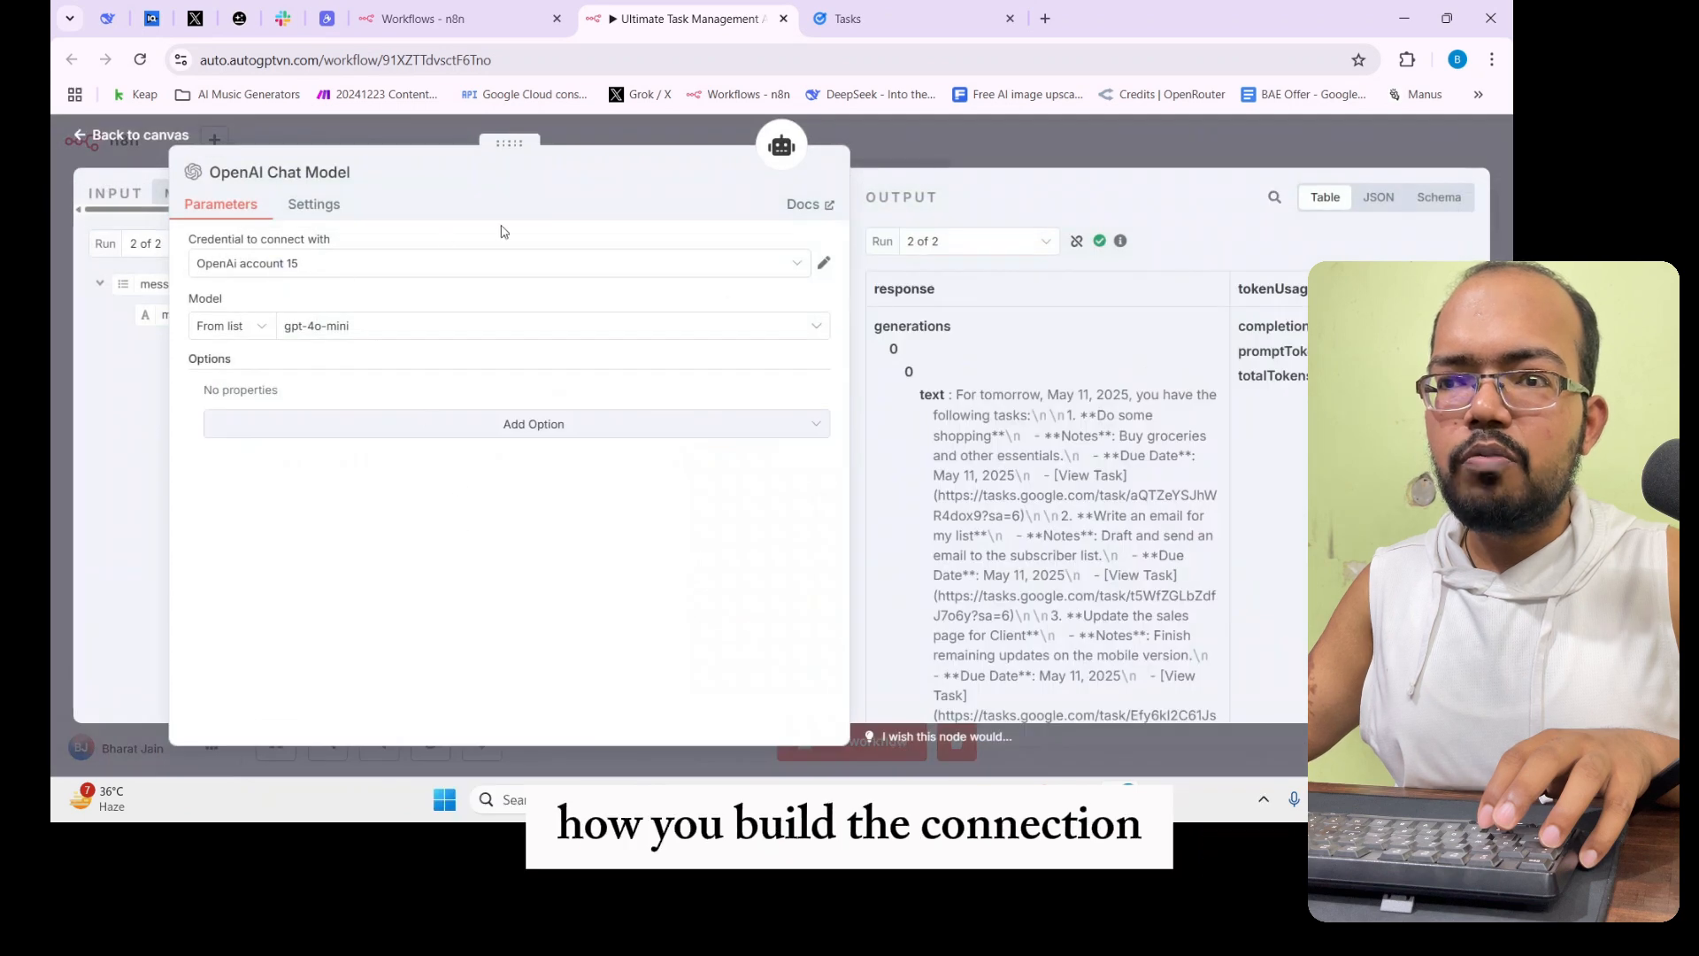
click(822, 266)
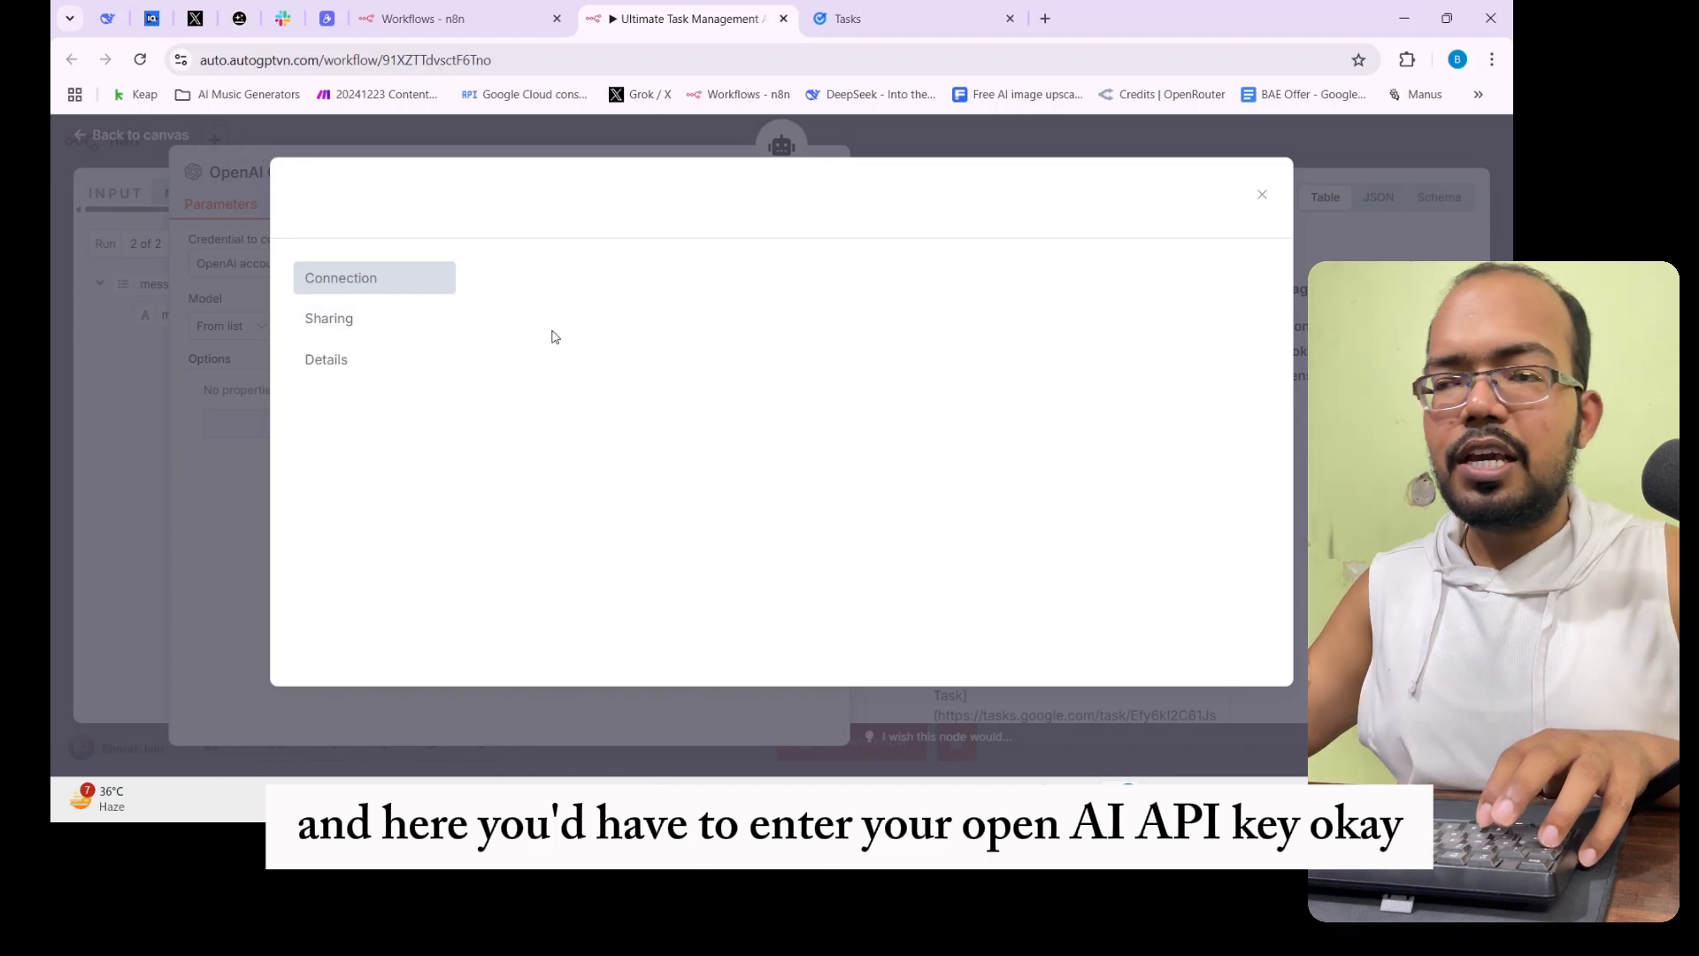
click(1263, 196)
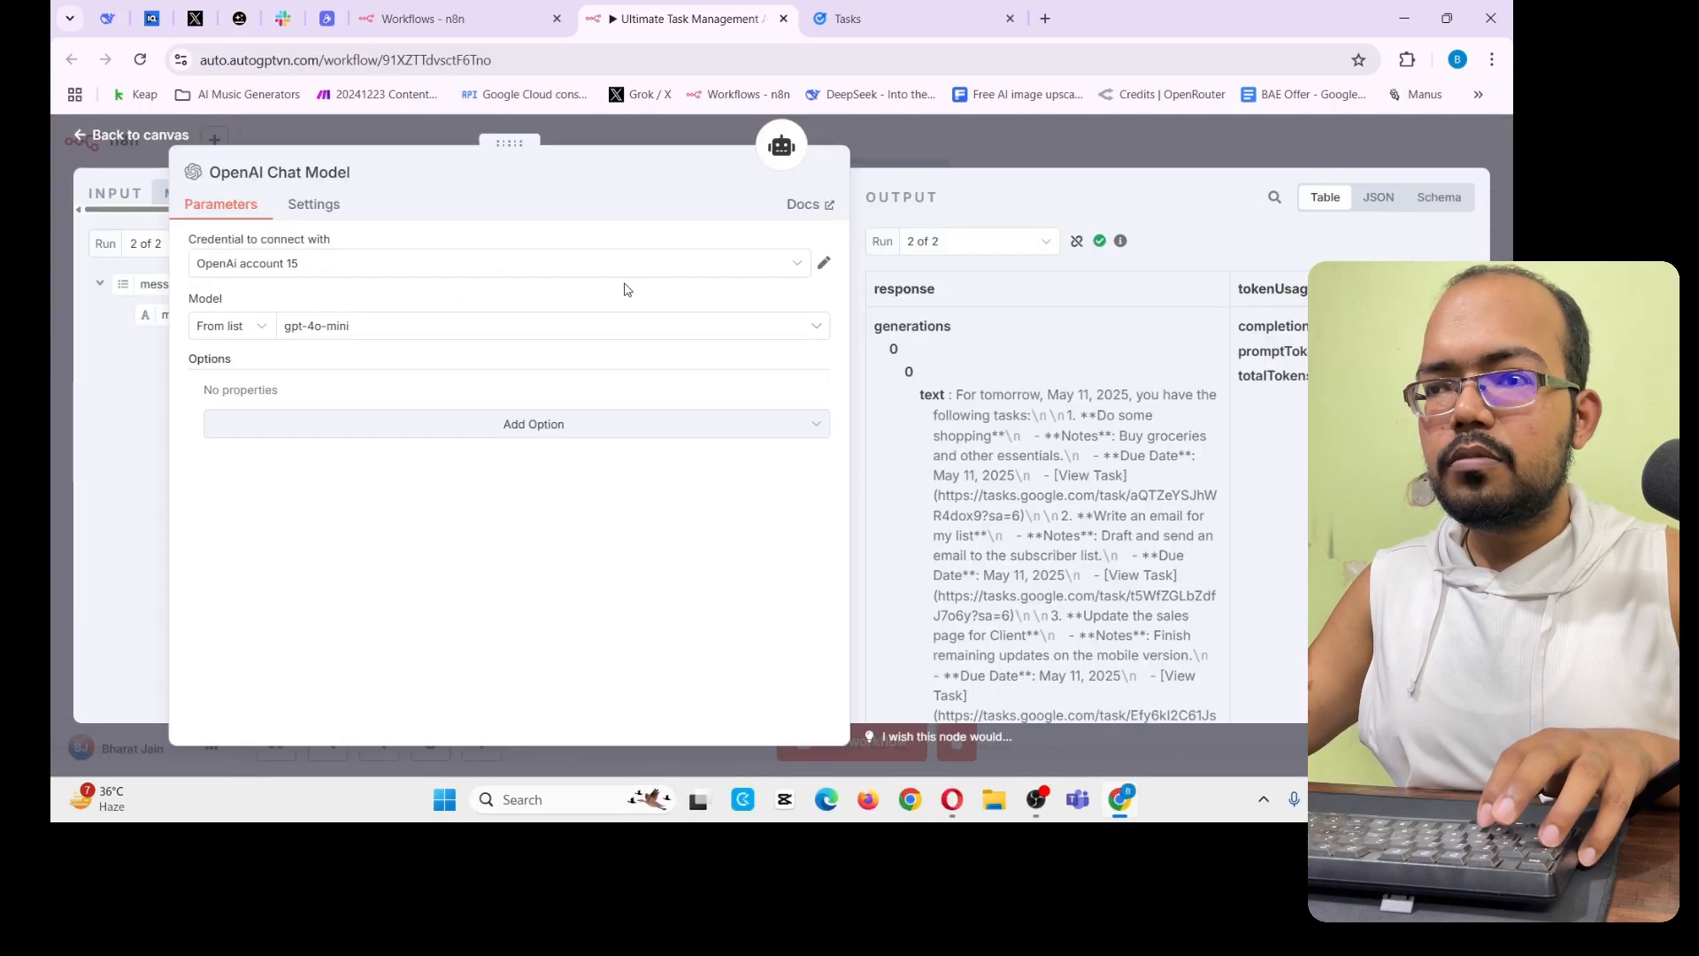
click(822, 266)
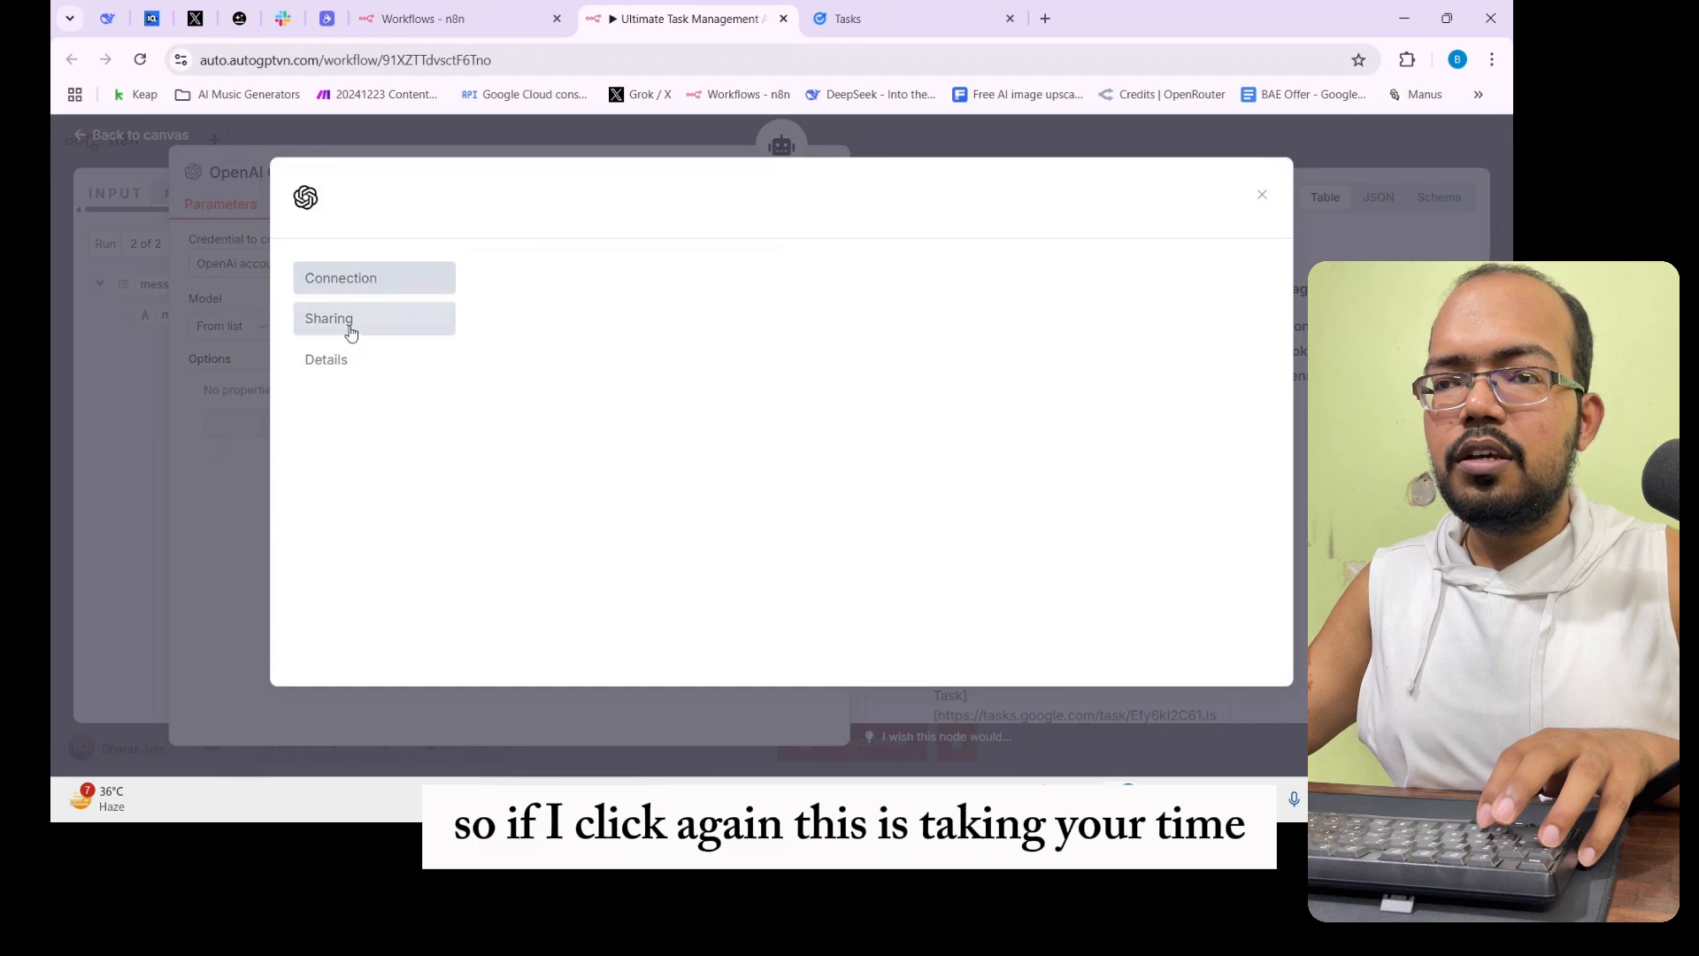
click(349, 324)
click(398, 285)
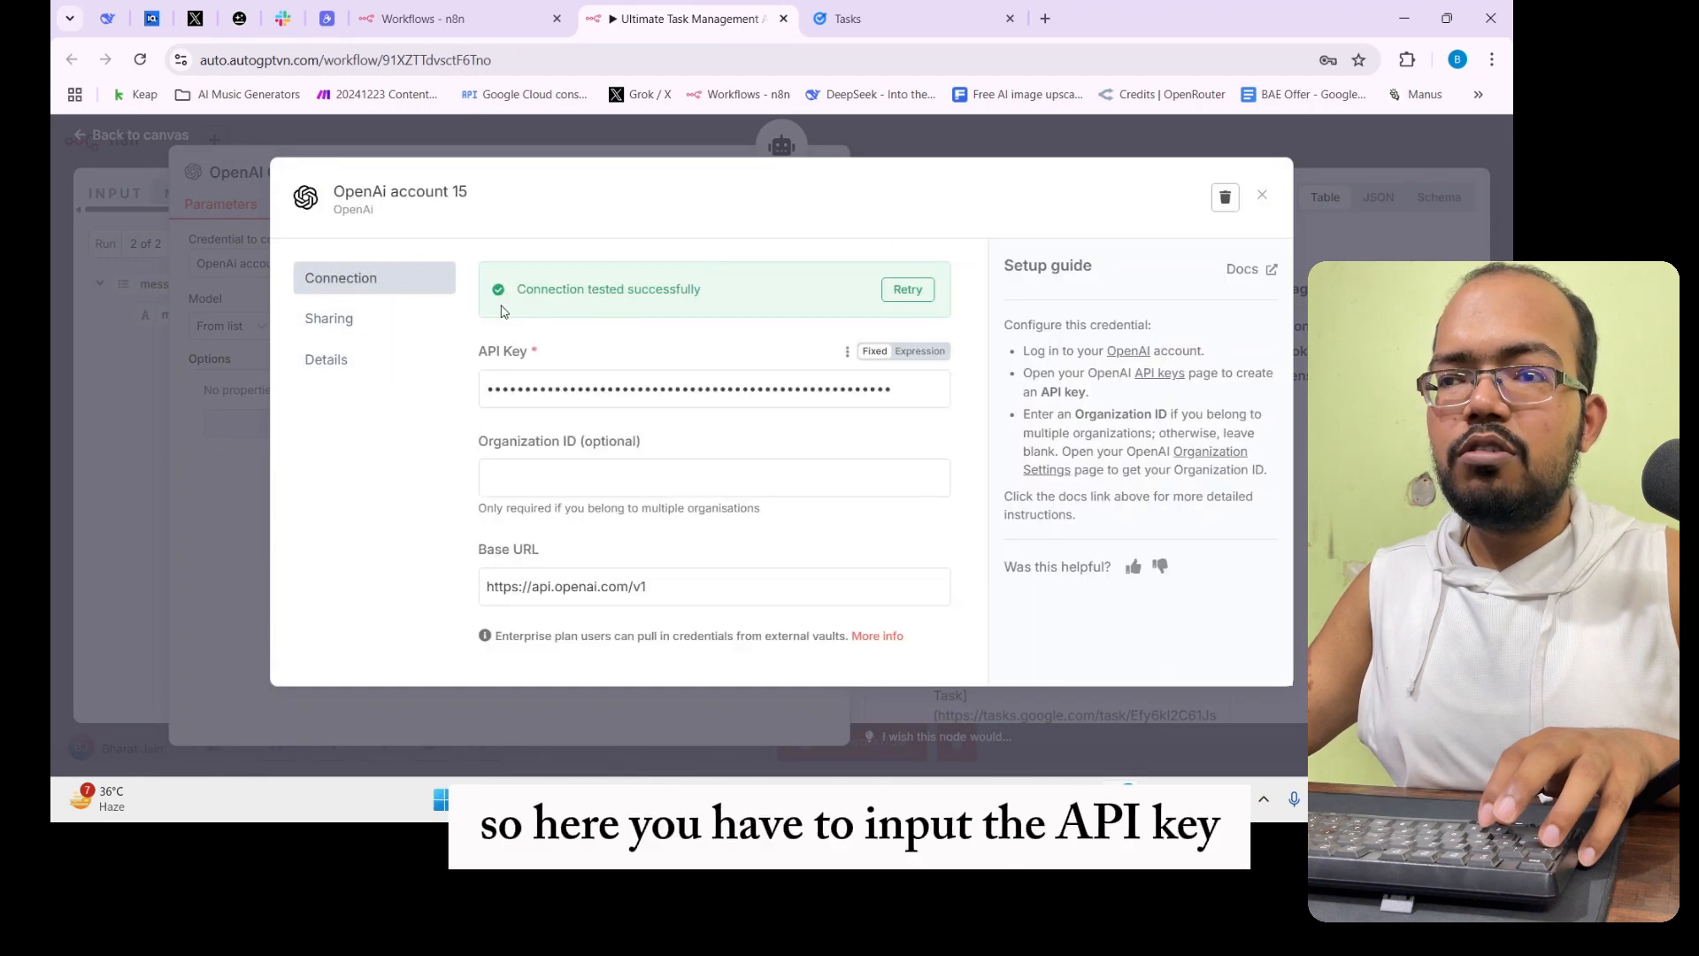
drag(516, 382, 757, 386)
click(758, 386)
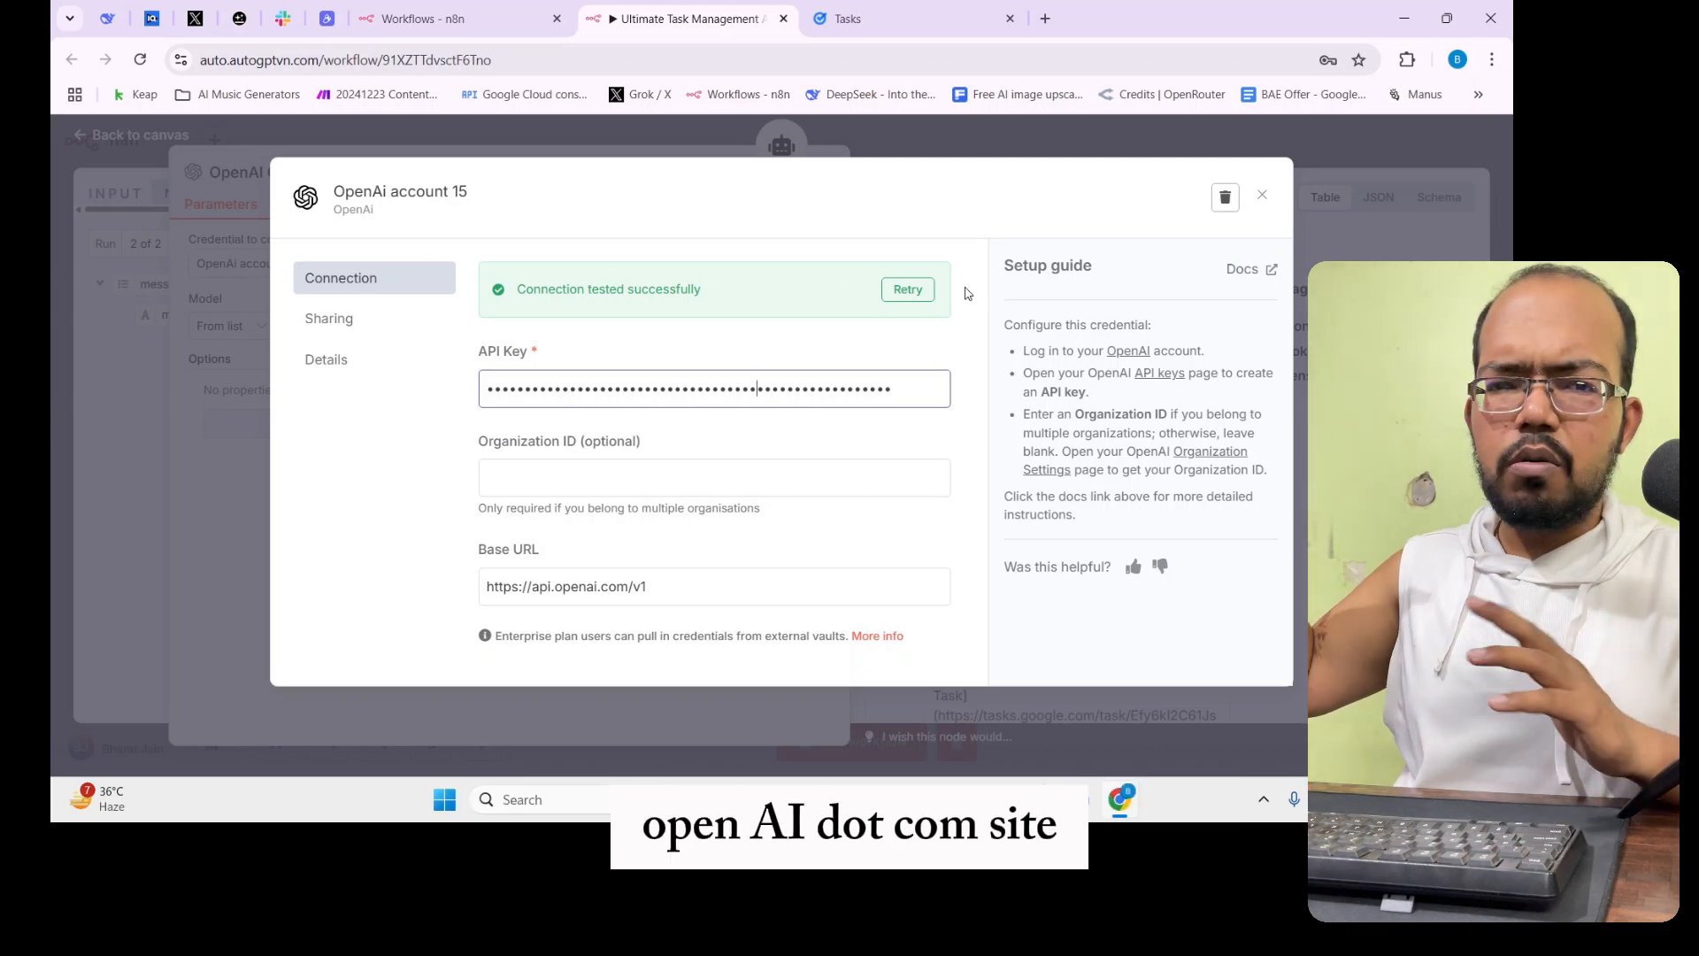
click(1262, 199)
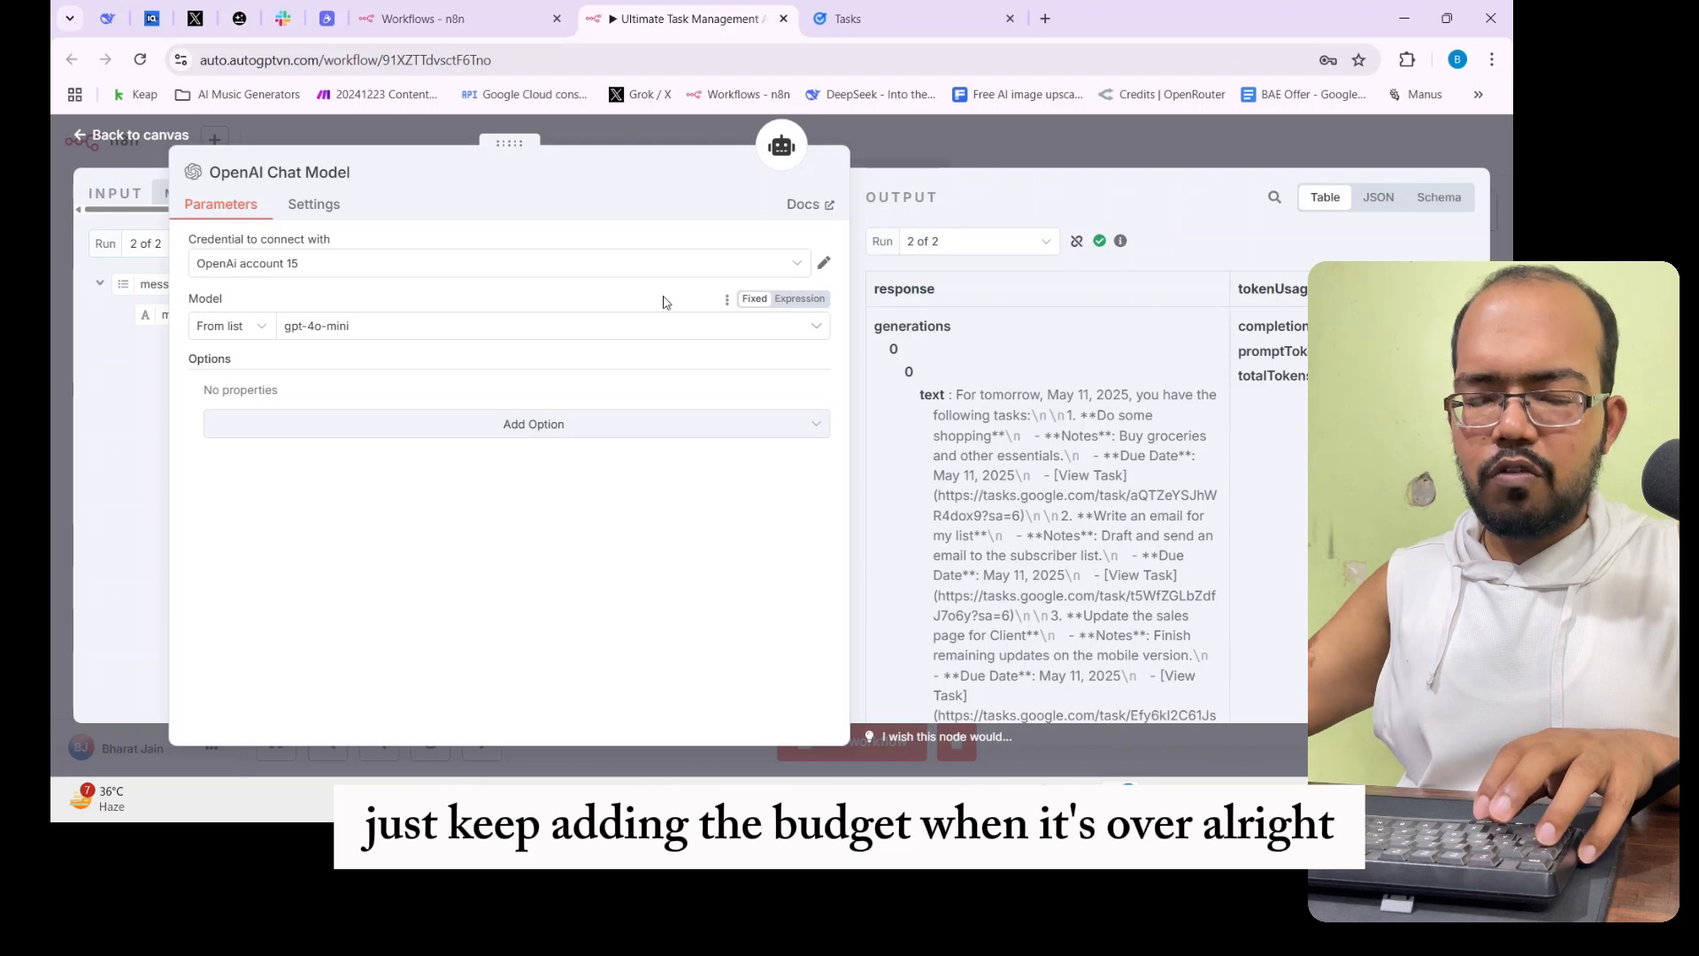
Leave the chat model settings and open the Simple Memory node to review its session key and context window length
click(905, 143)
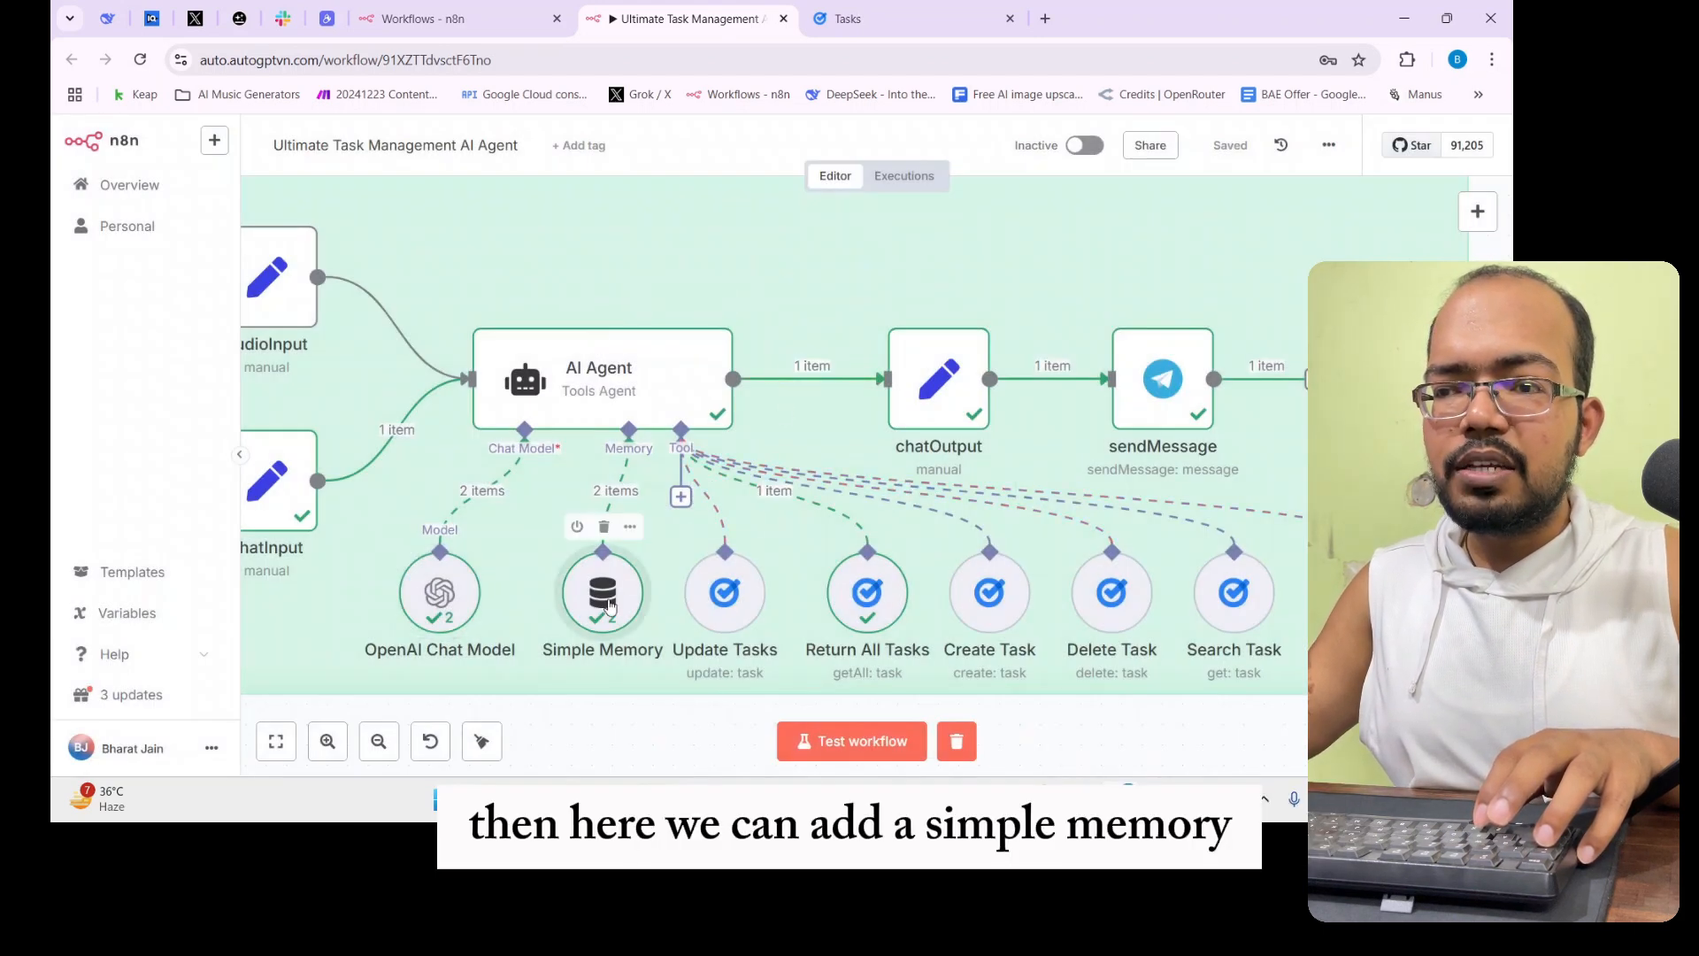
double_click(603, 593)
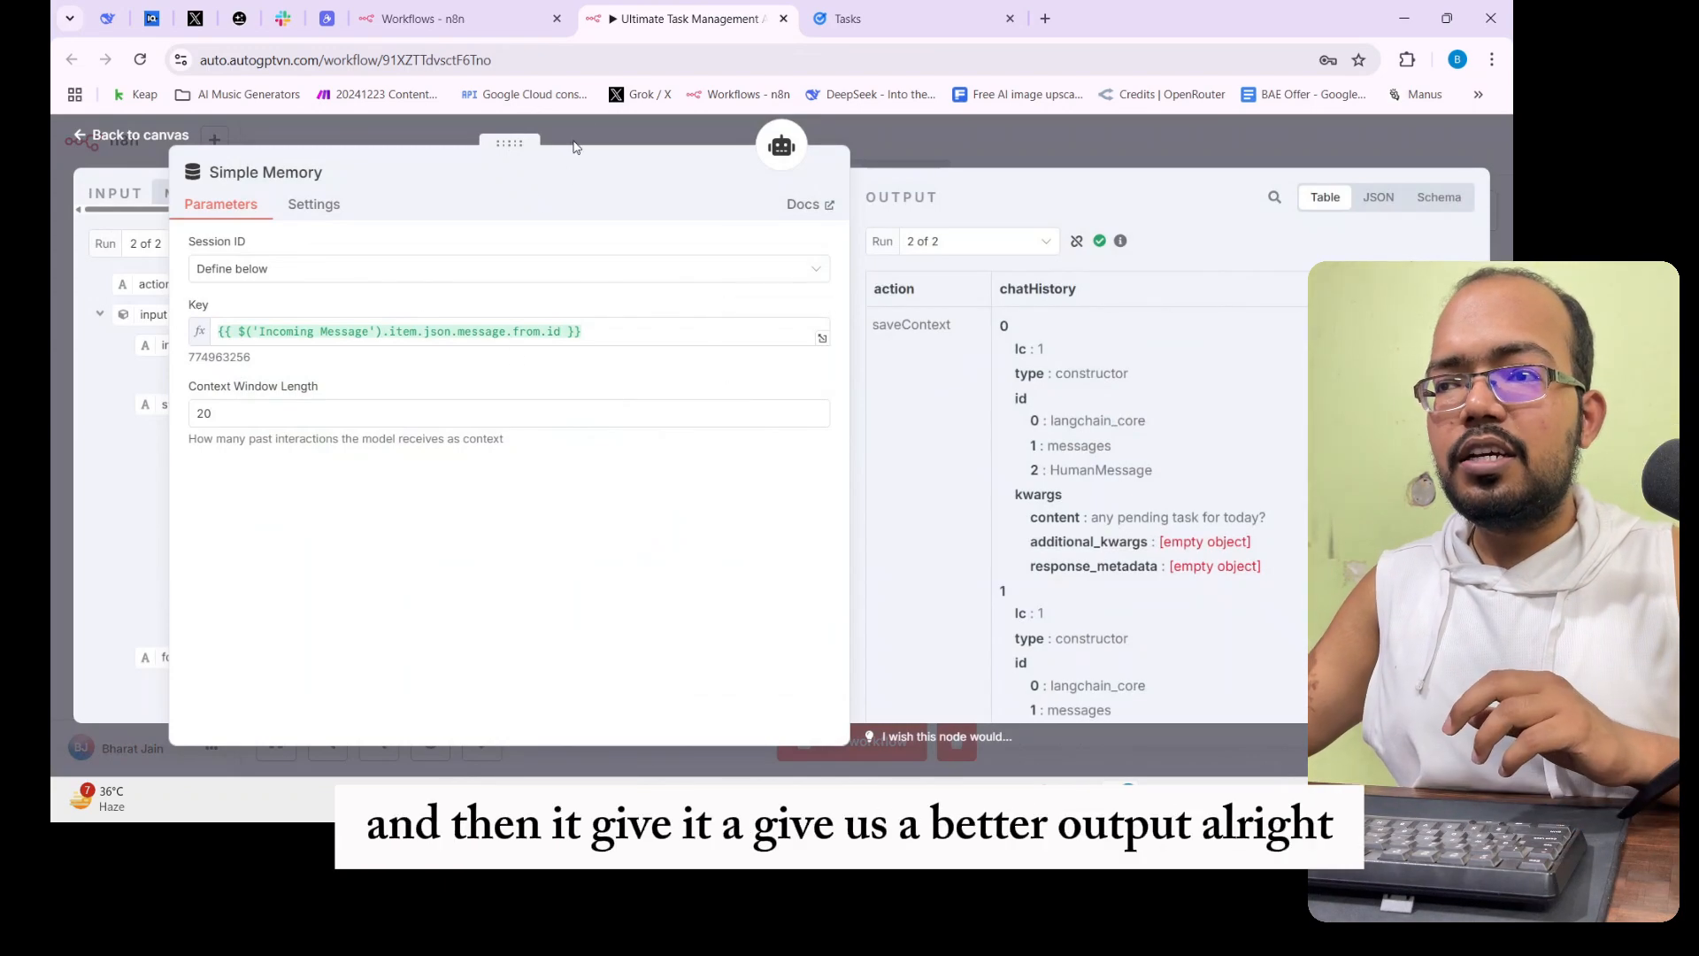
Leave the Simple Memory settings and review the Update Tasks tool's credential, operation, task ID description and update fields
click(922, 128)
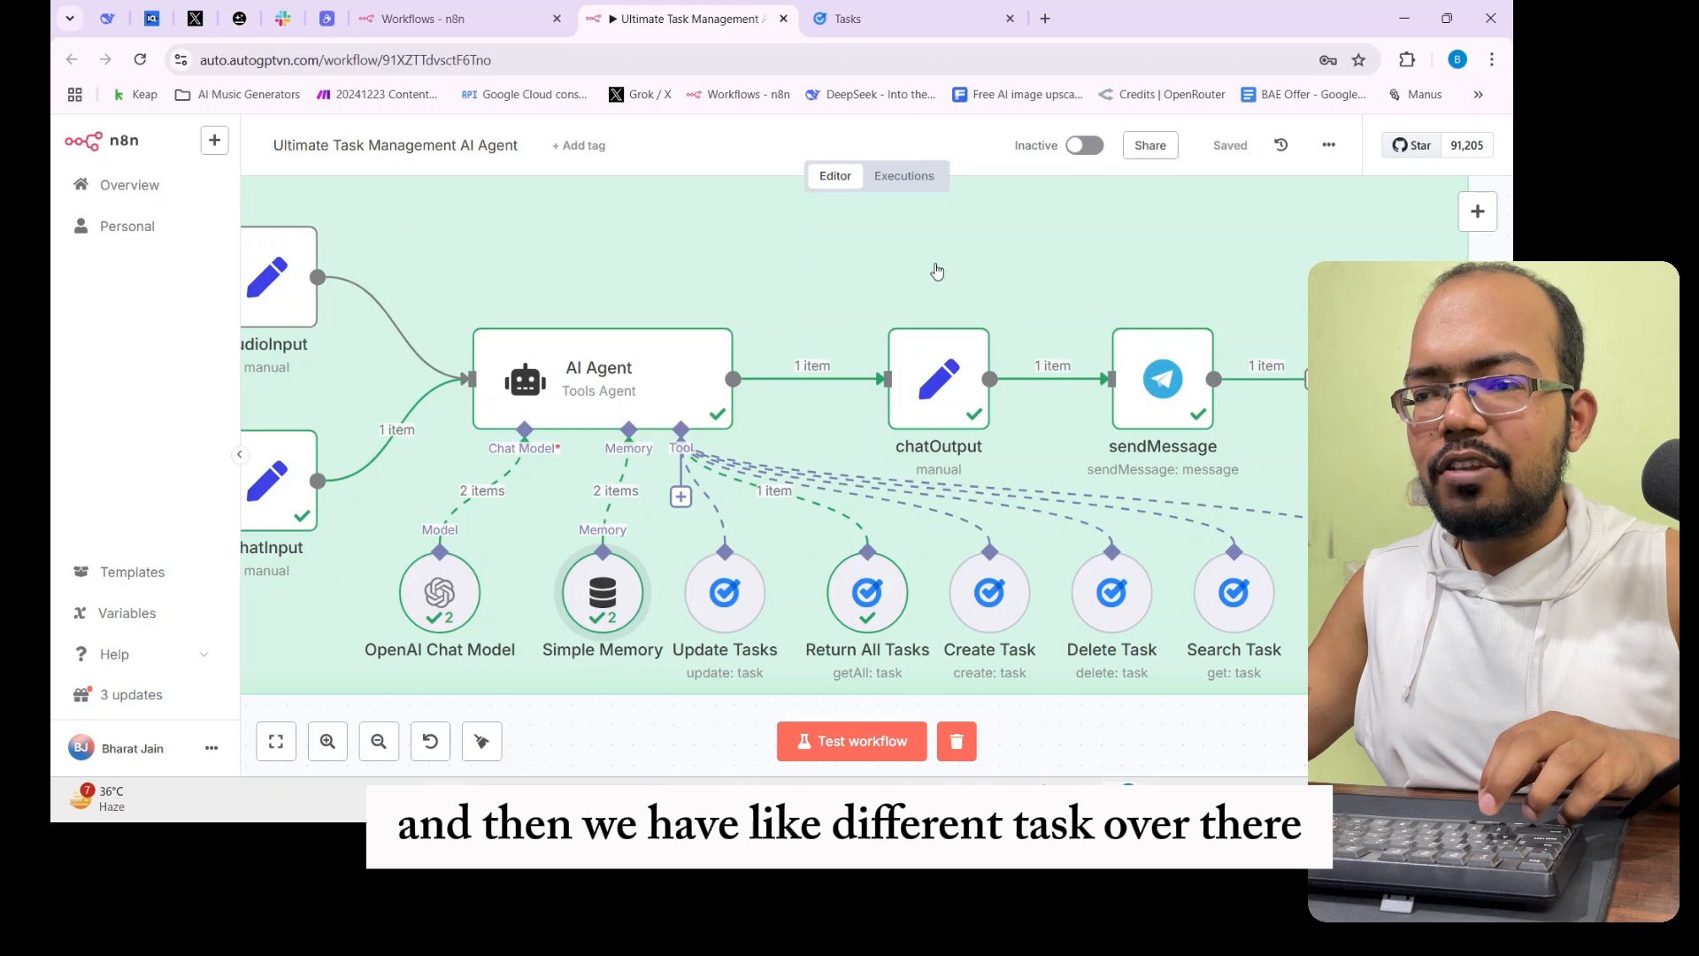
double_click(713, 590)
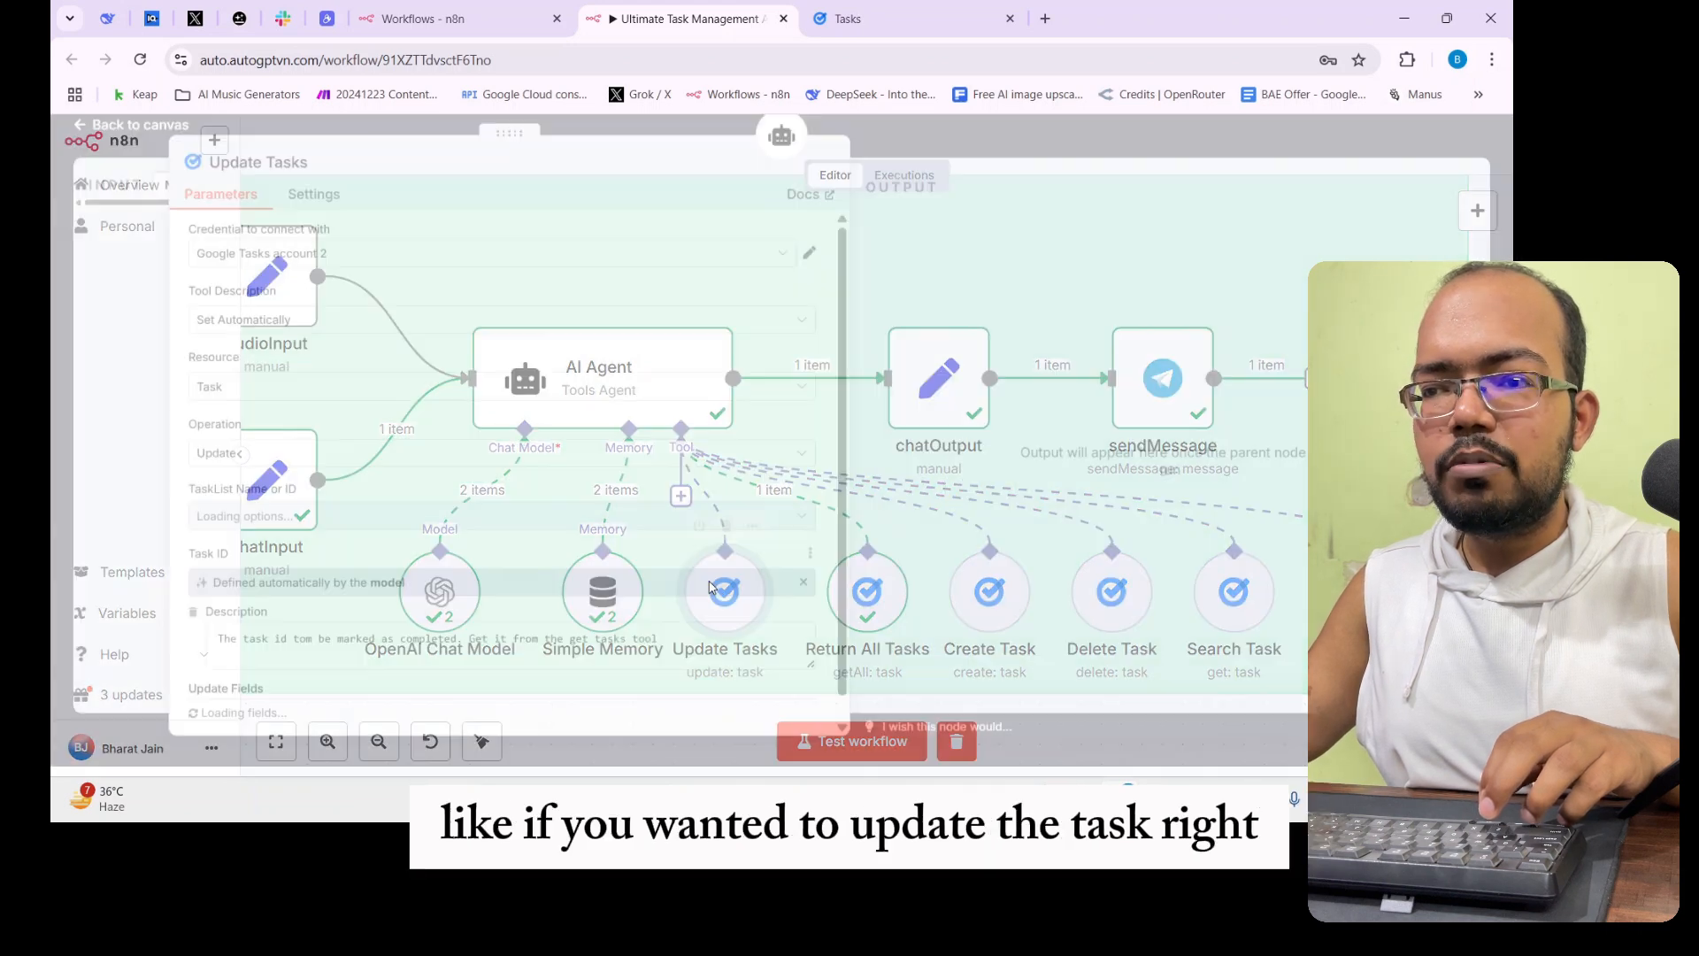
scroll(304, 475, down, 5)
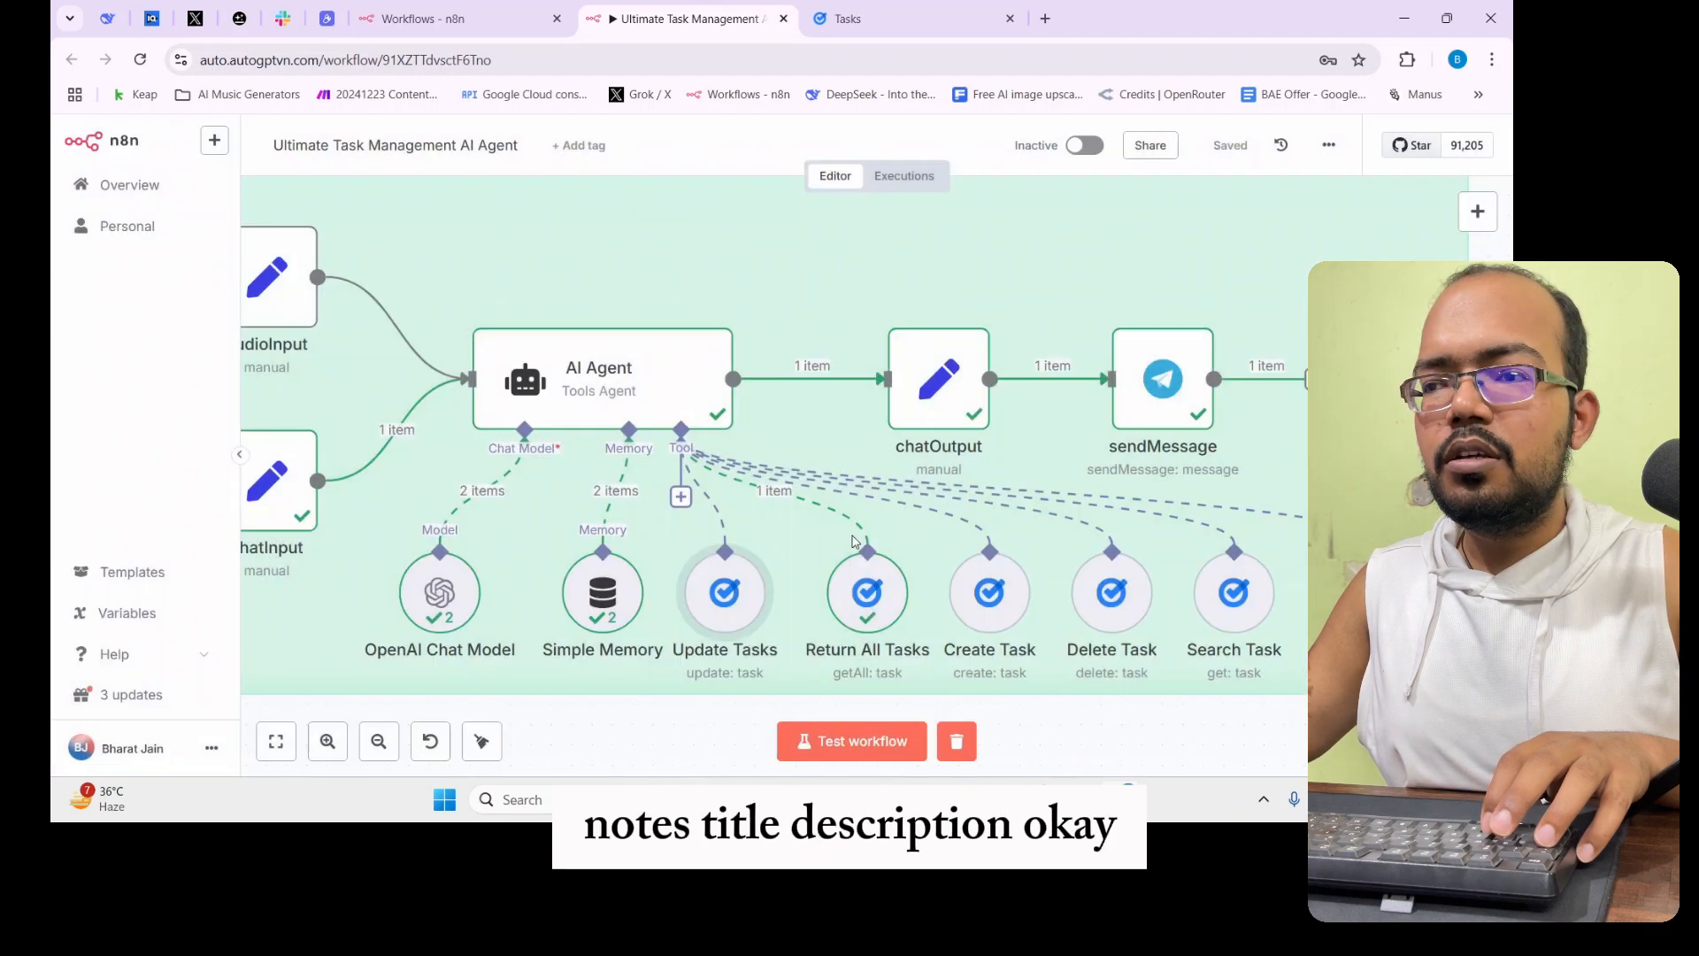
click(1018, 152)
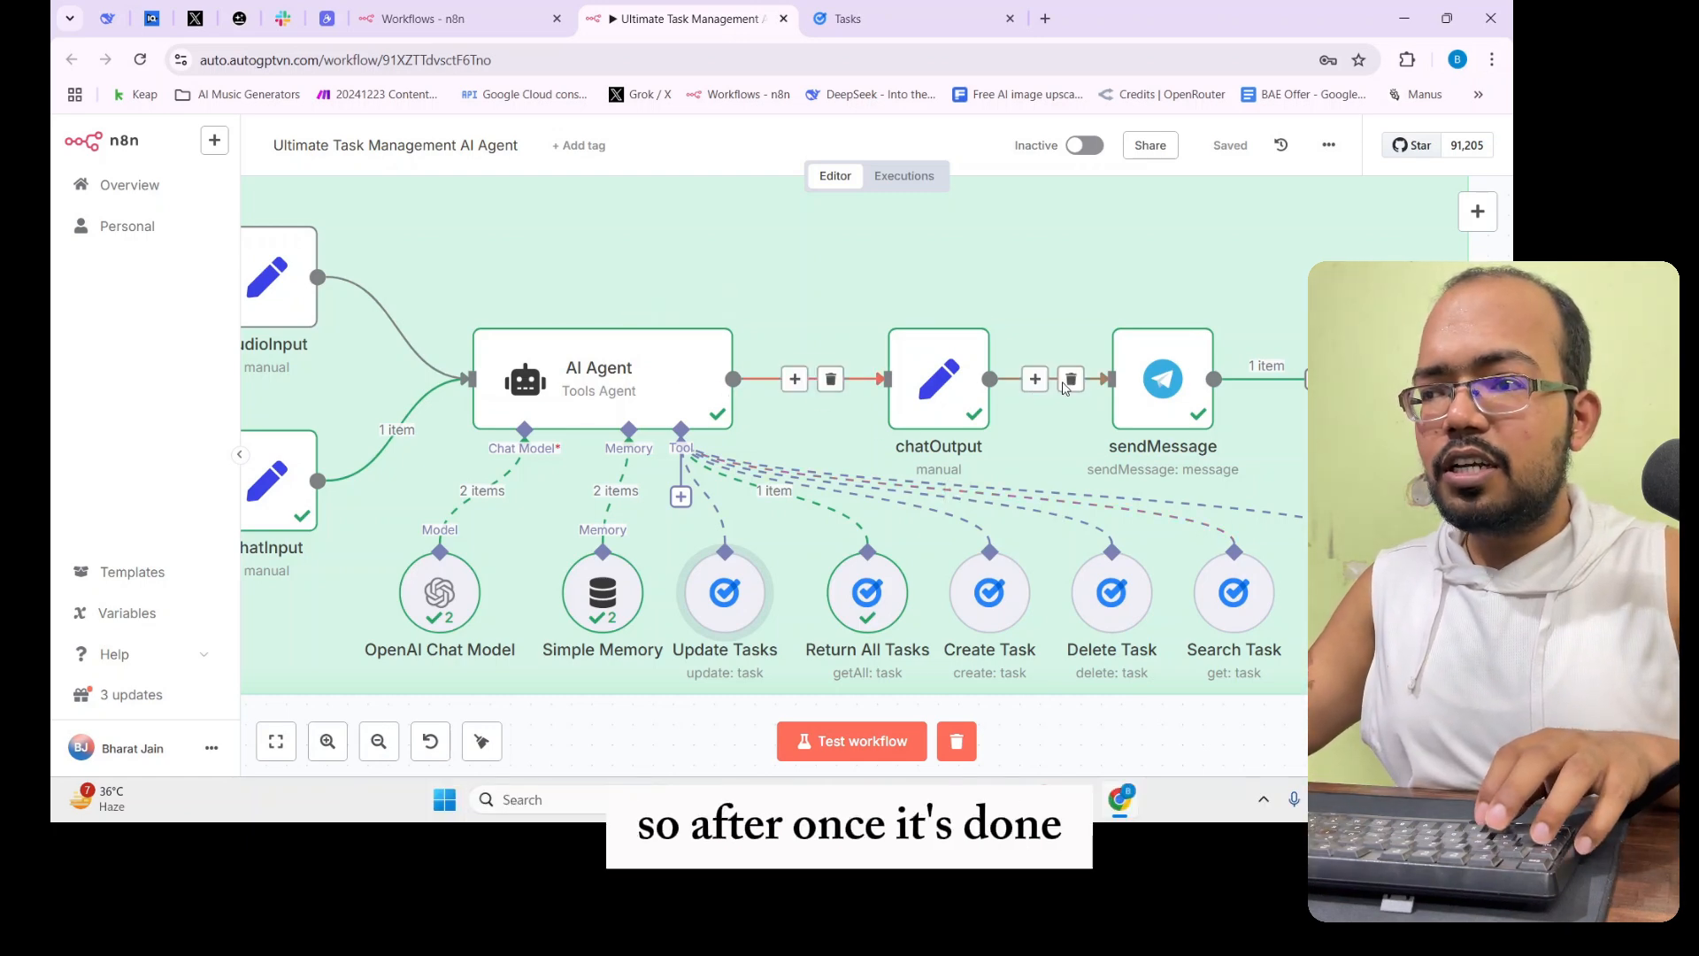
Review the sendMessage node's chat ID, text expression and additional fields
double_click(1153, 390)
scroll(478, 575, down, 3)
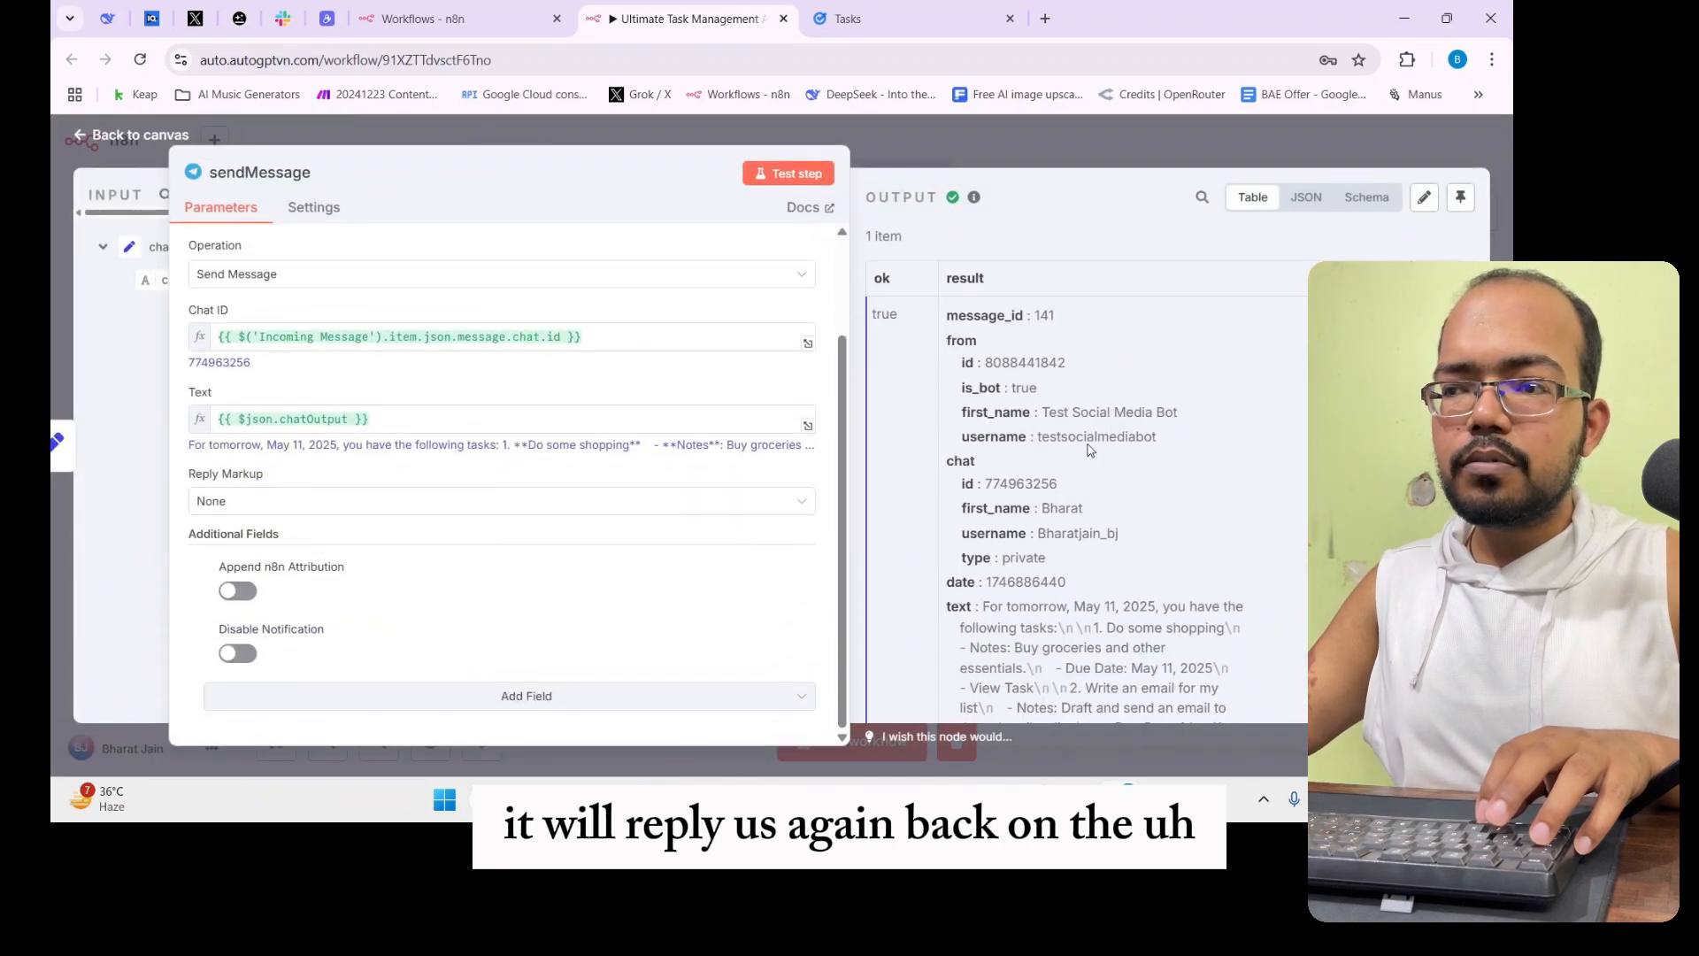
key(Escape)
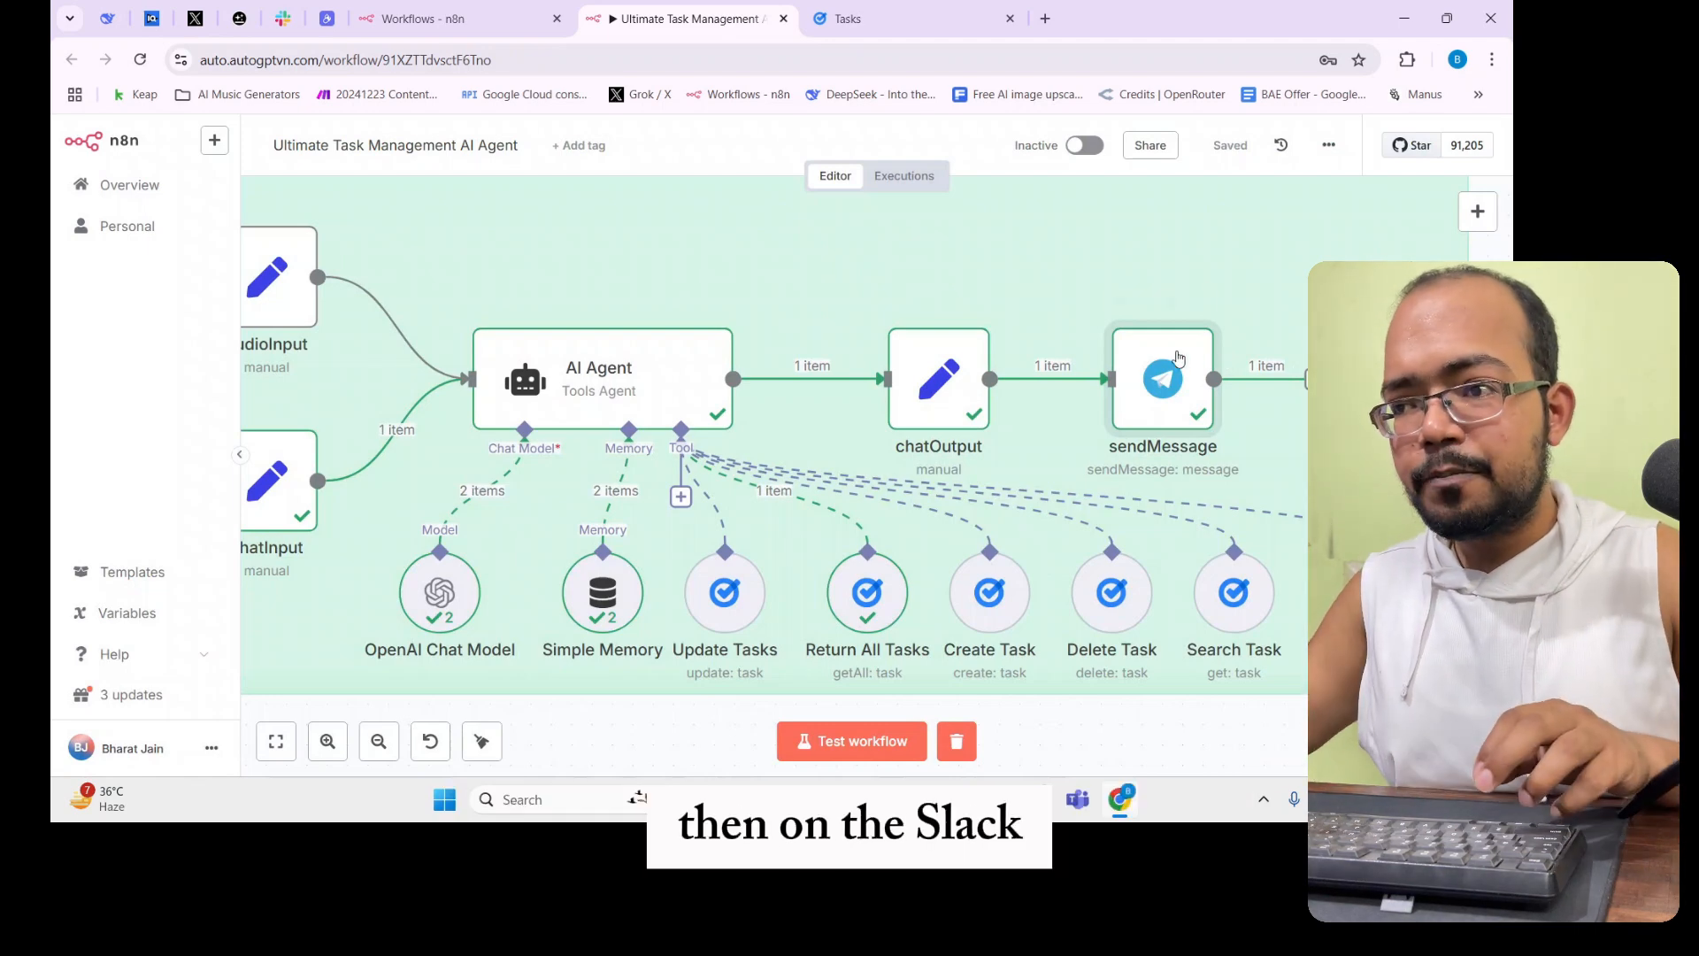
Open the AI Agent node and insert blank lines above the "Today's date" line of its System Message
scroll(1178, 357, down, 5)
scroll(744, 449, up, 2)
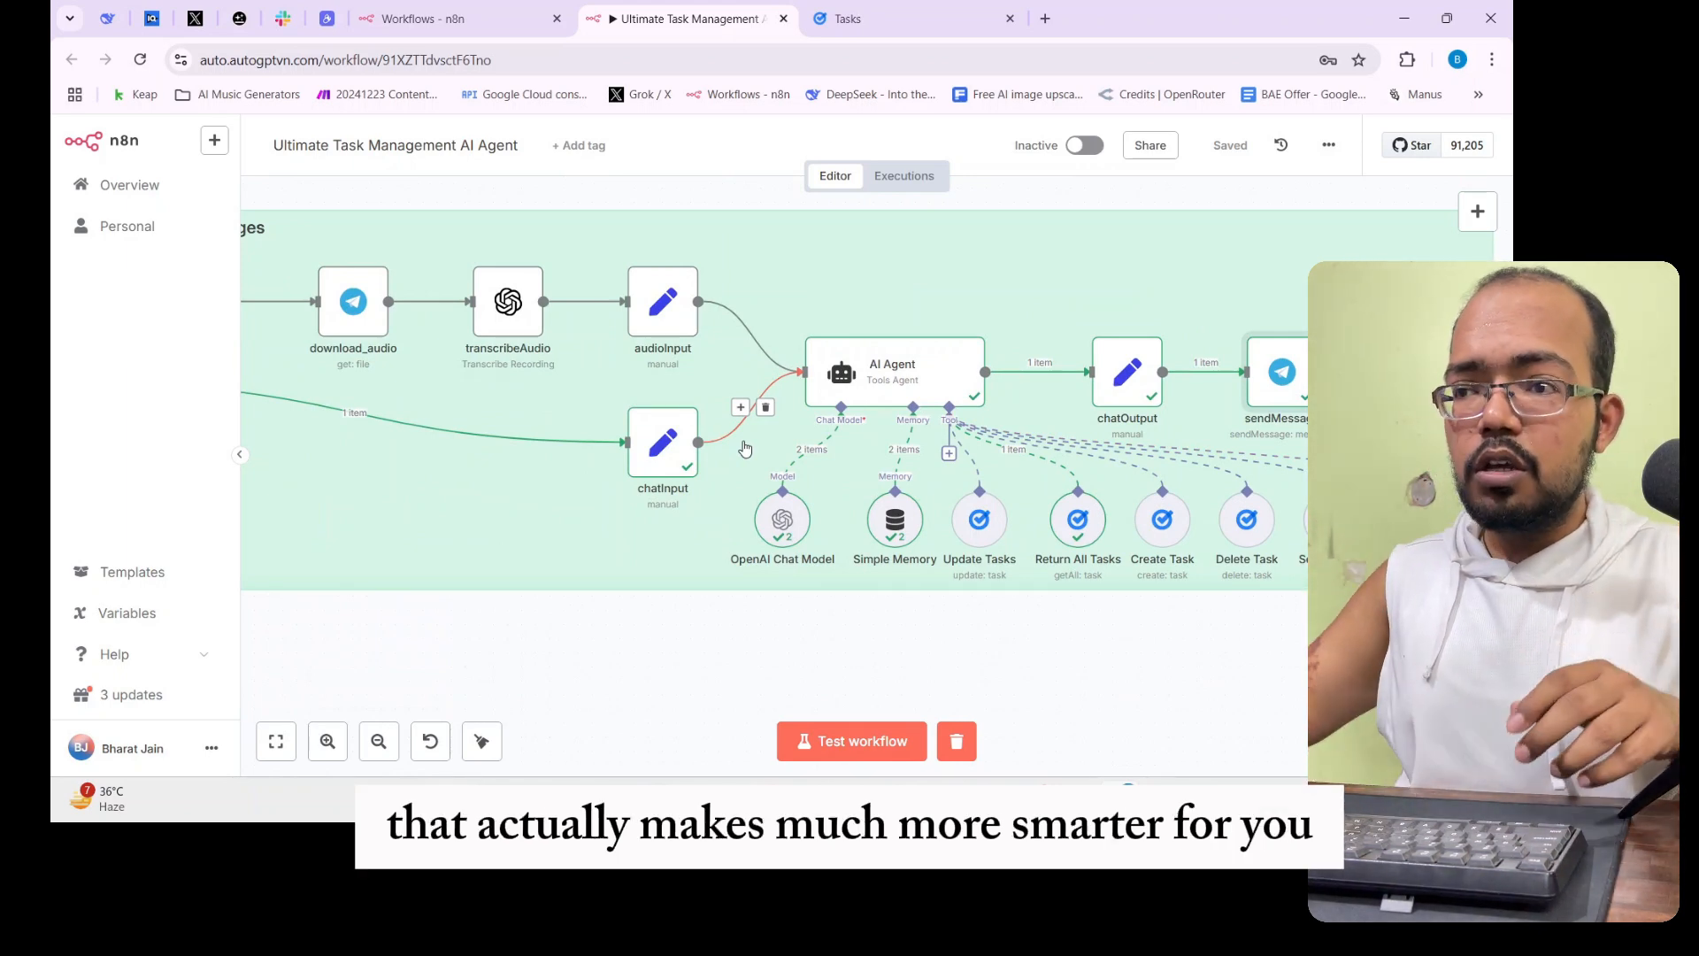
double_click(907, 383)
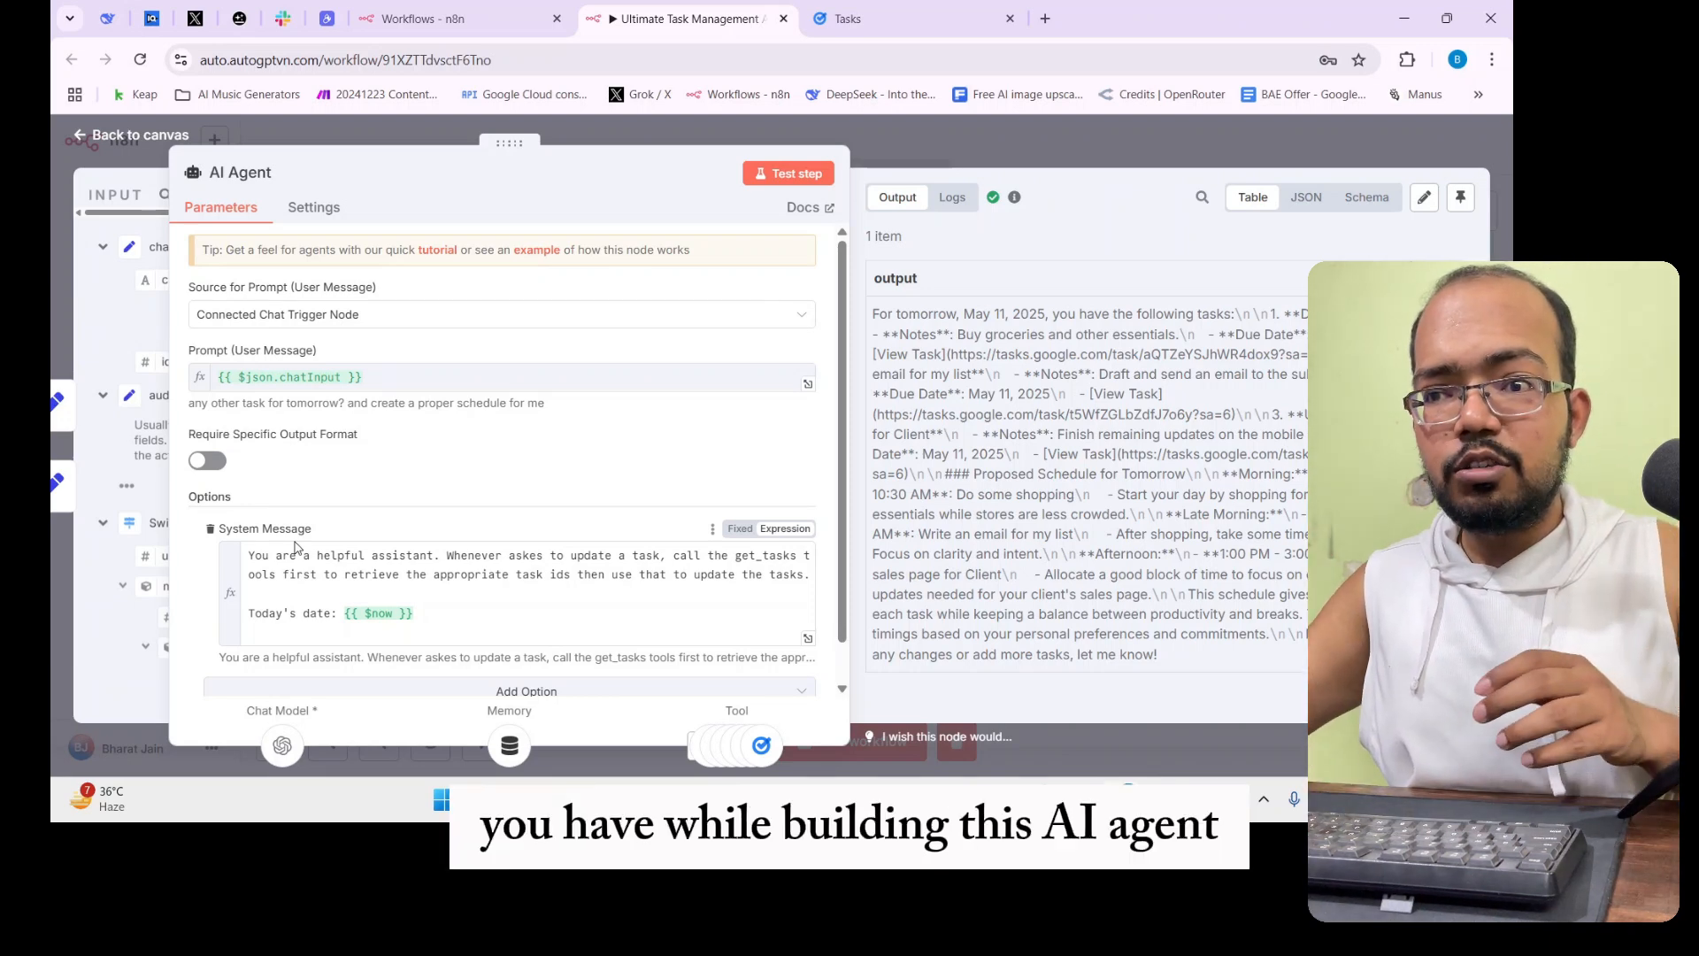
click(416, 596)
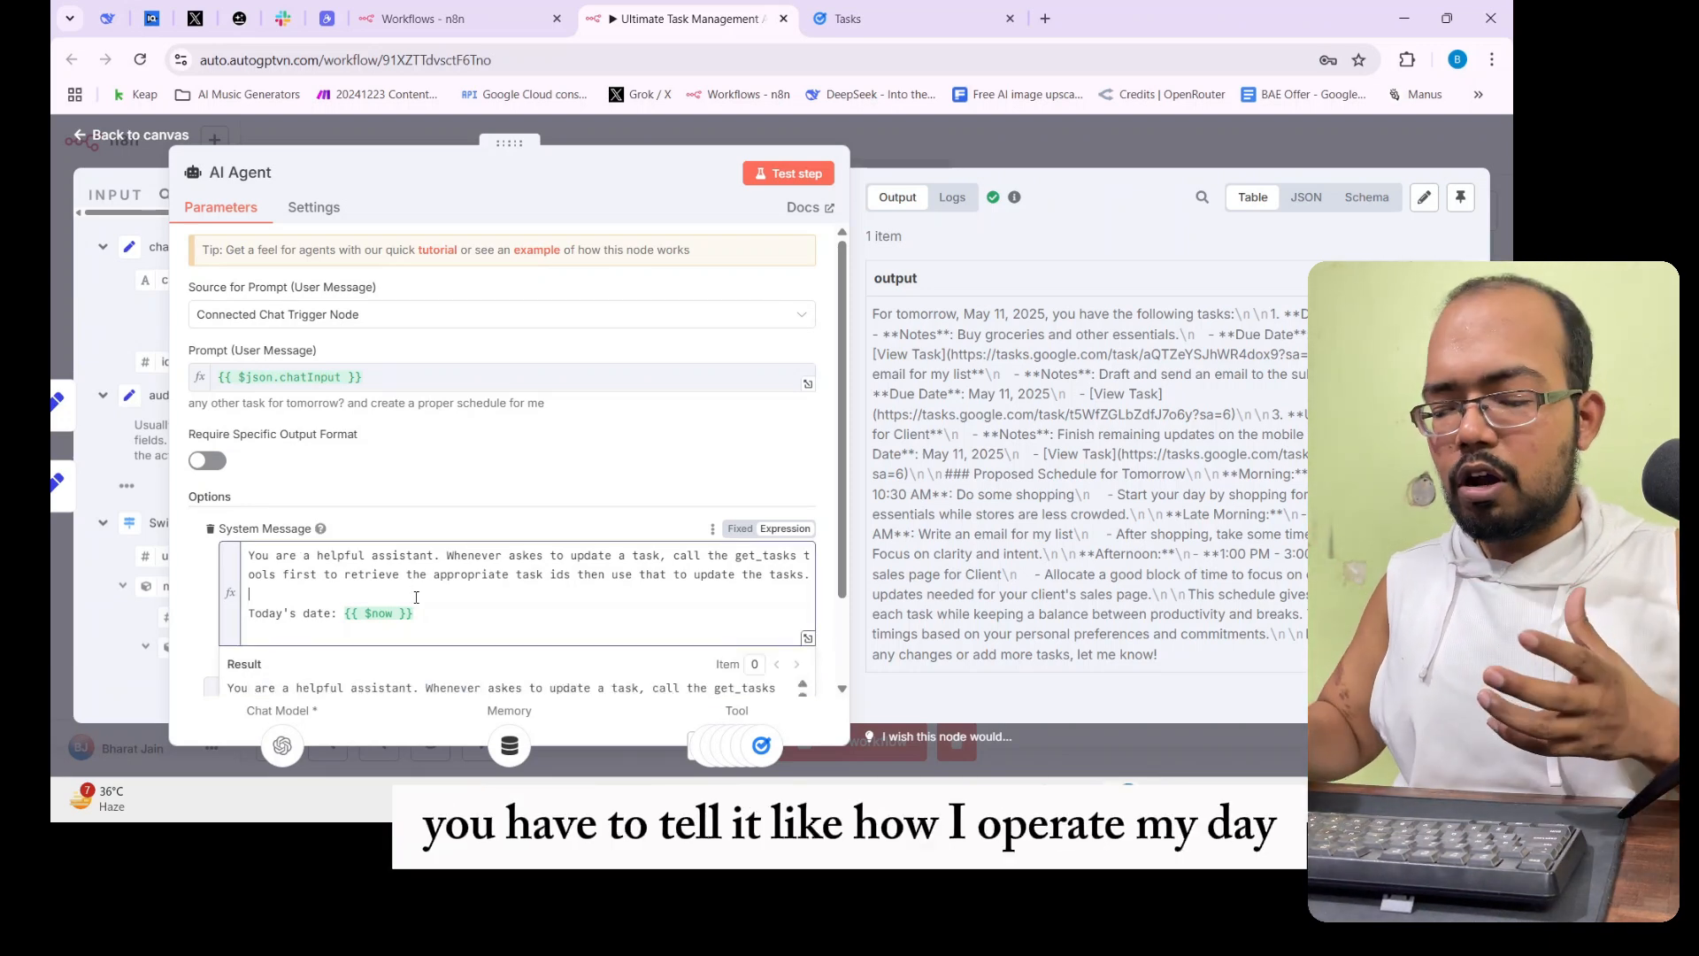
key(Return)
key(Return)
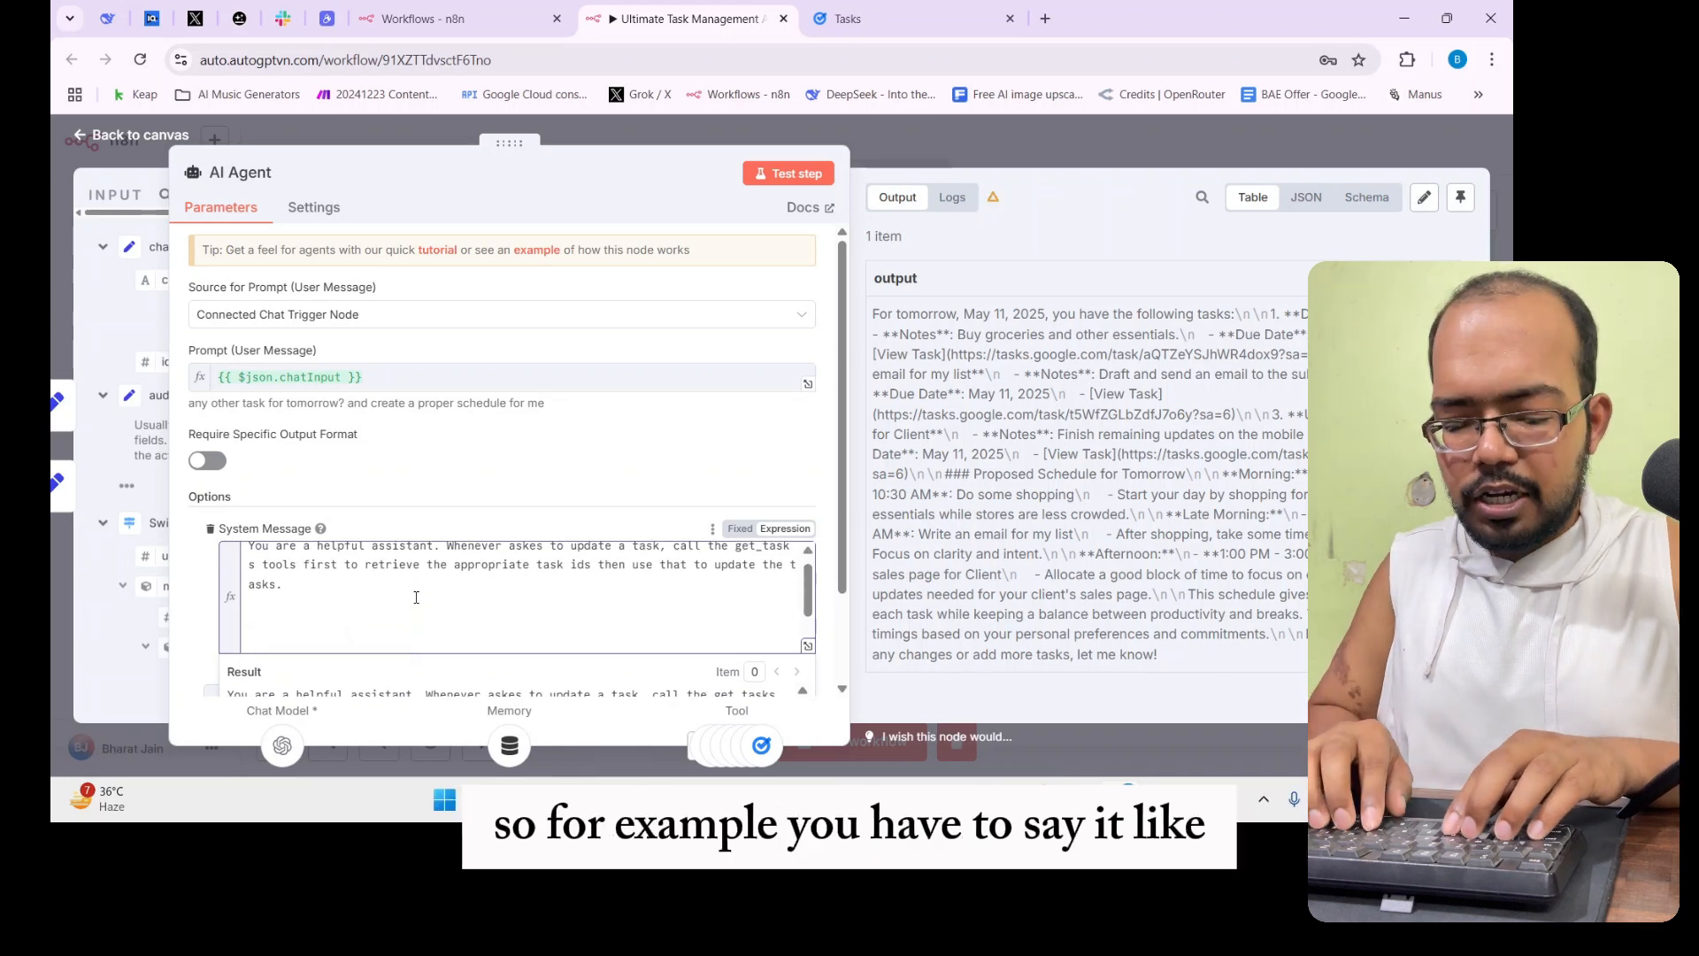
Add the line "Here is my prioritization list" below the task update instruction in the System Message
scroll(416, 597, up, 5)
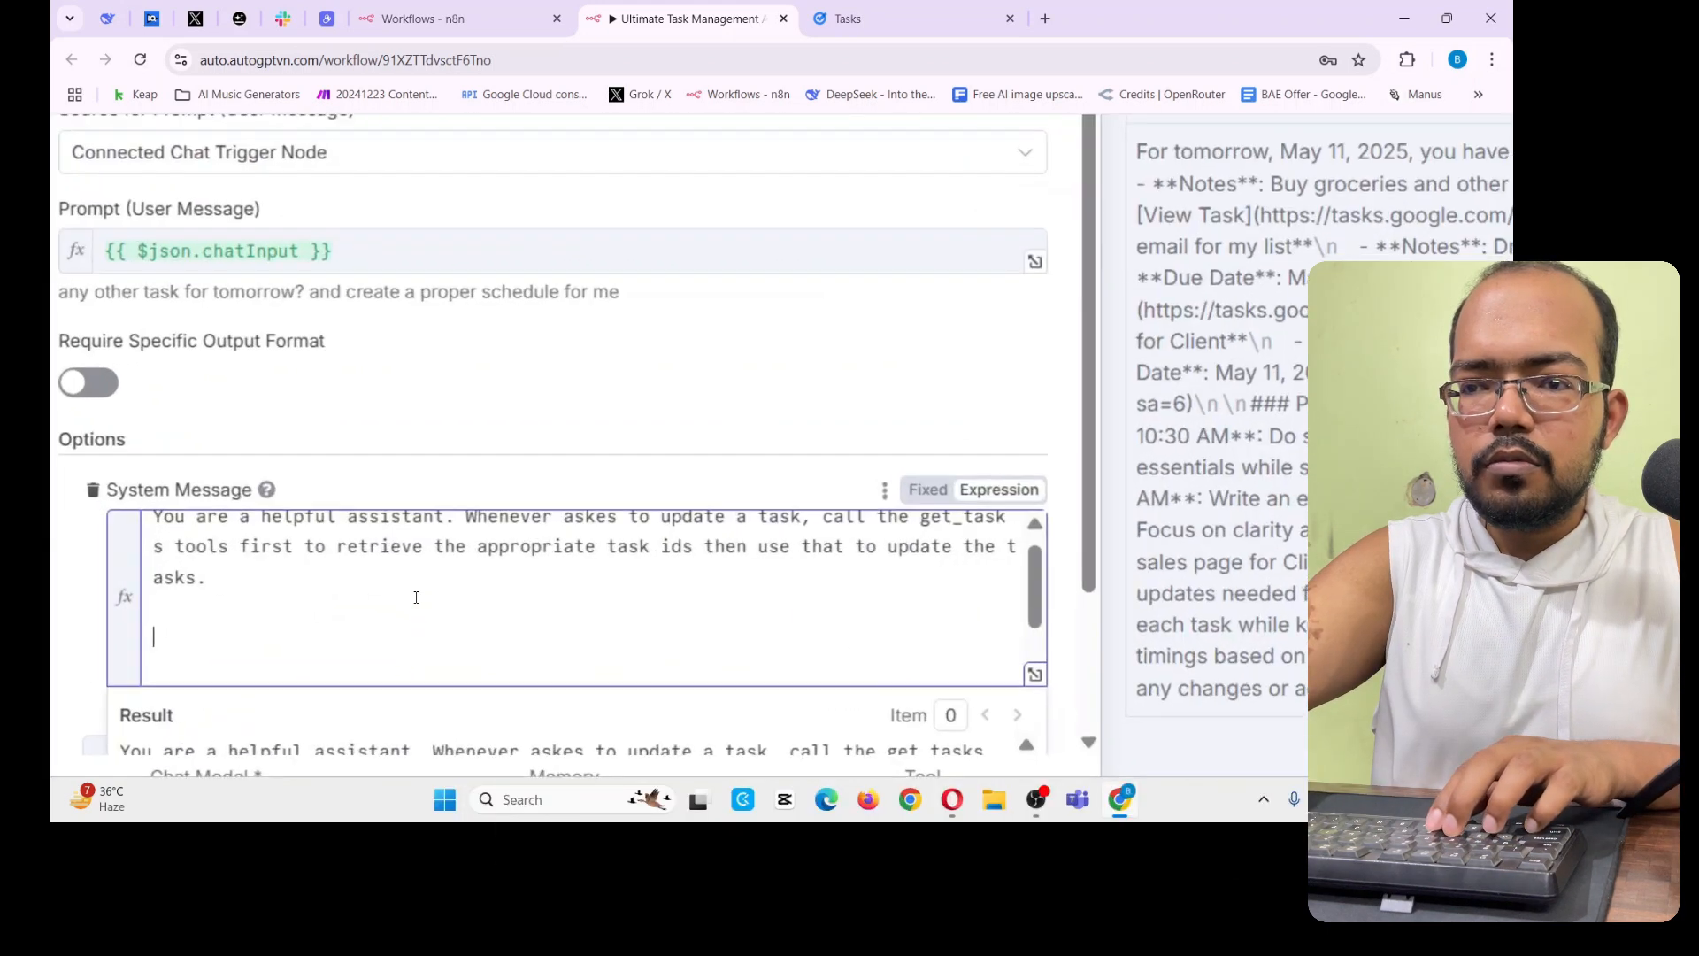
scroll(416, 597, down, 1)
text(Here )
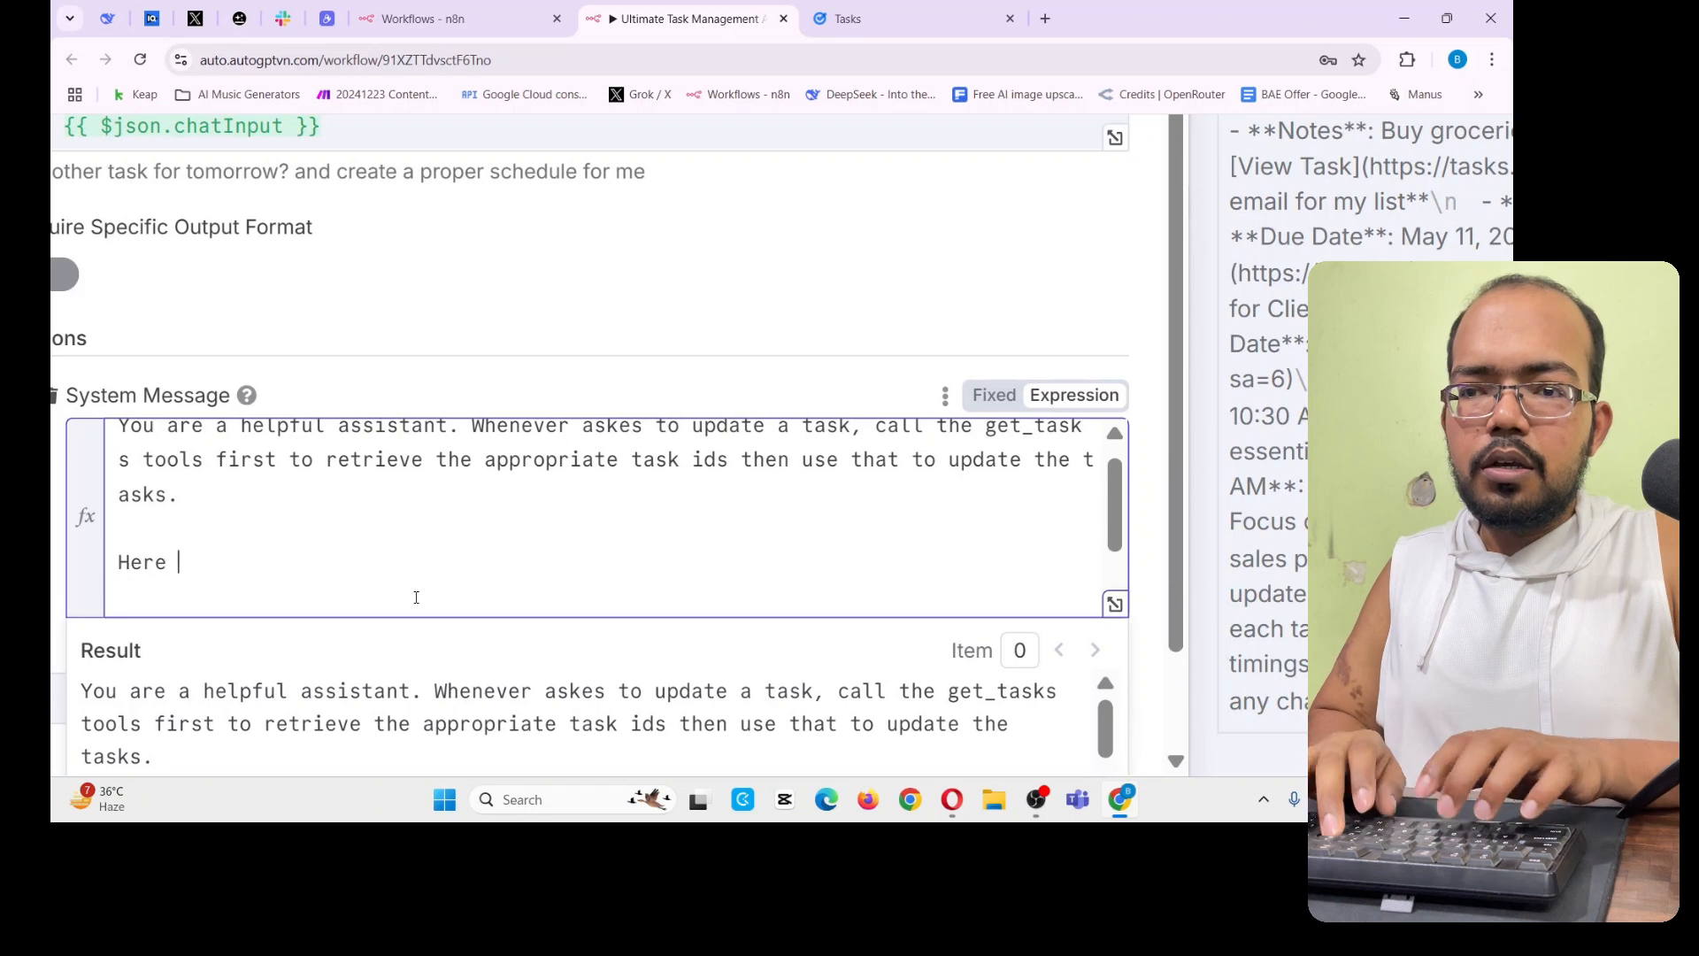
text(is my prior)
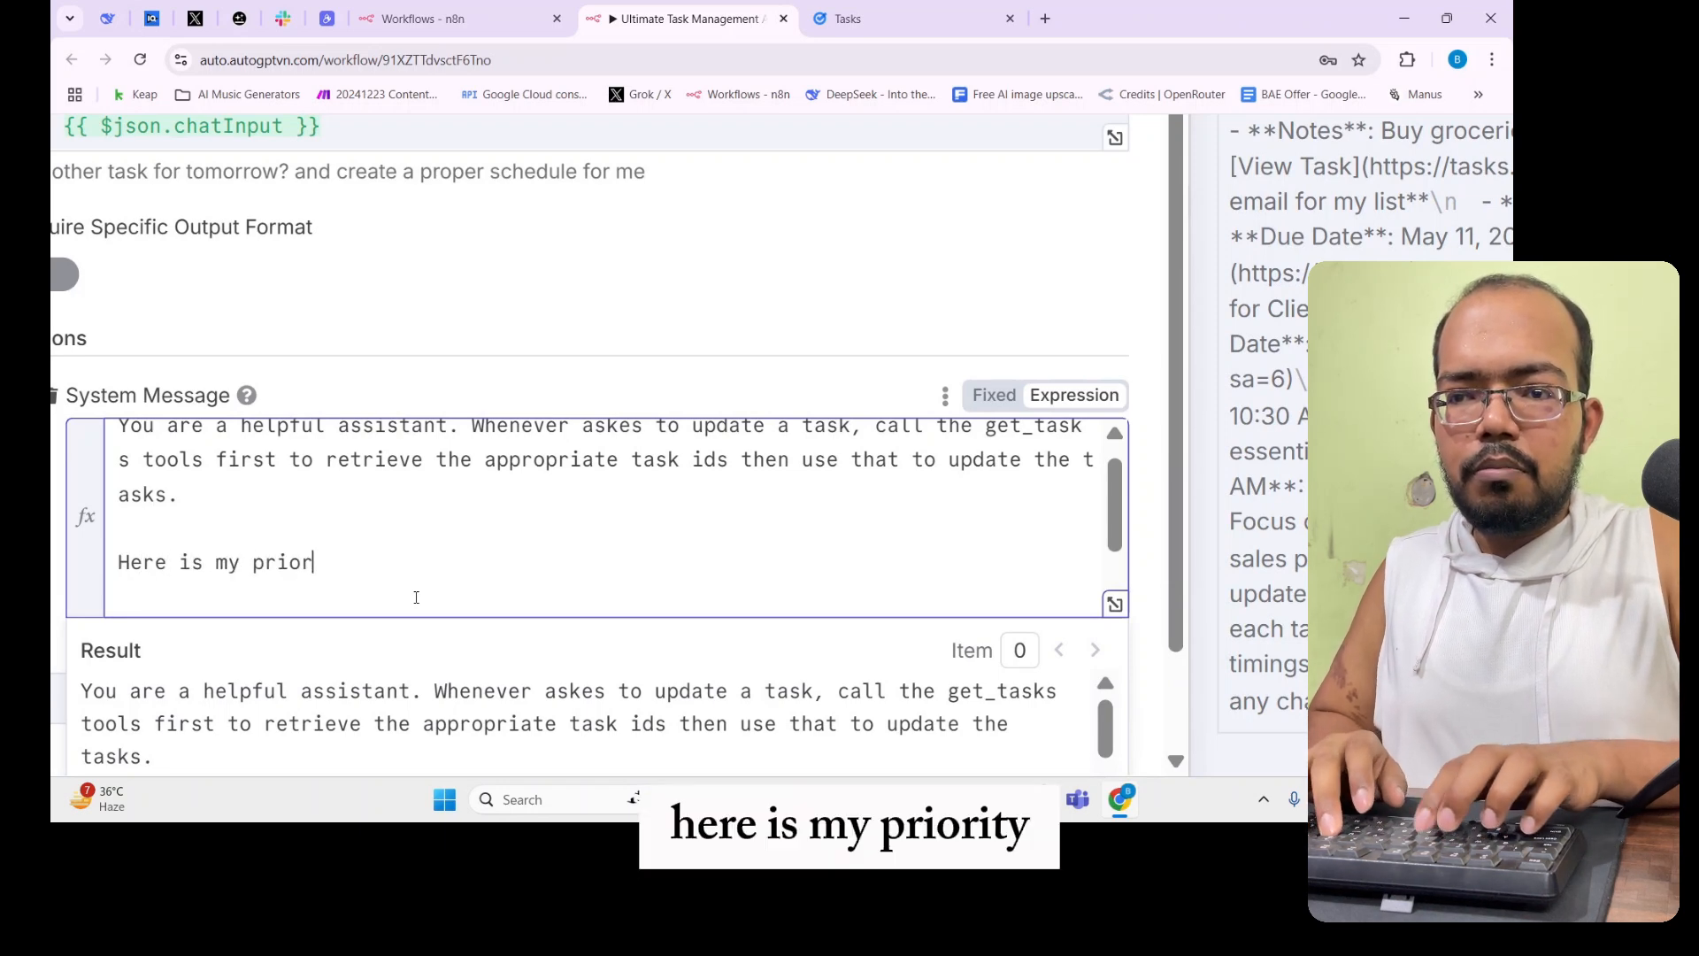
text(itizaqtio)
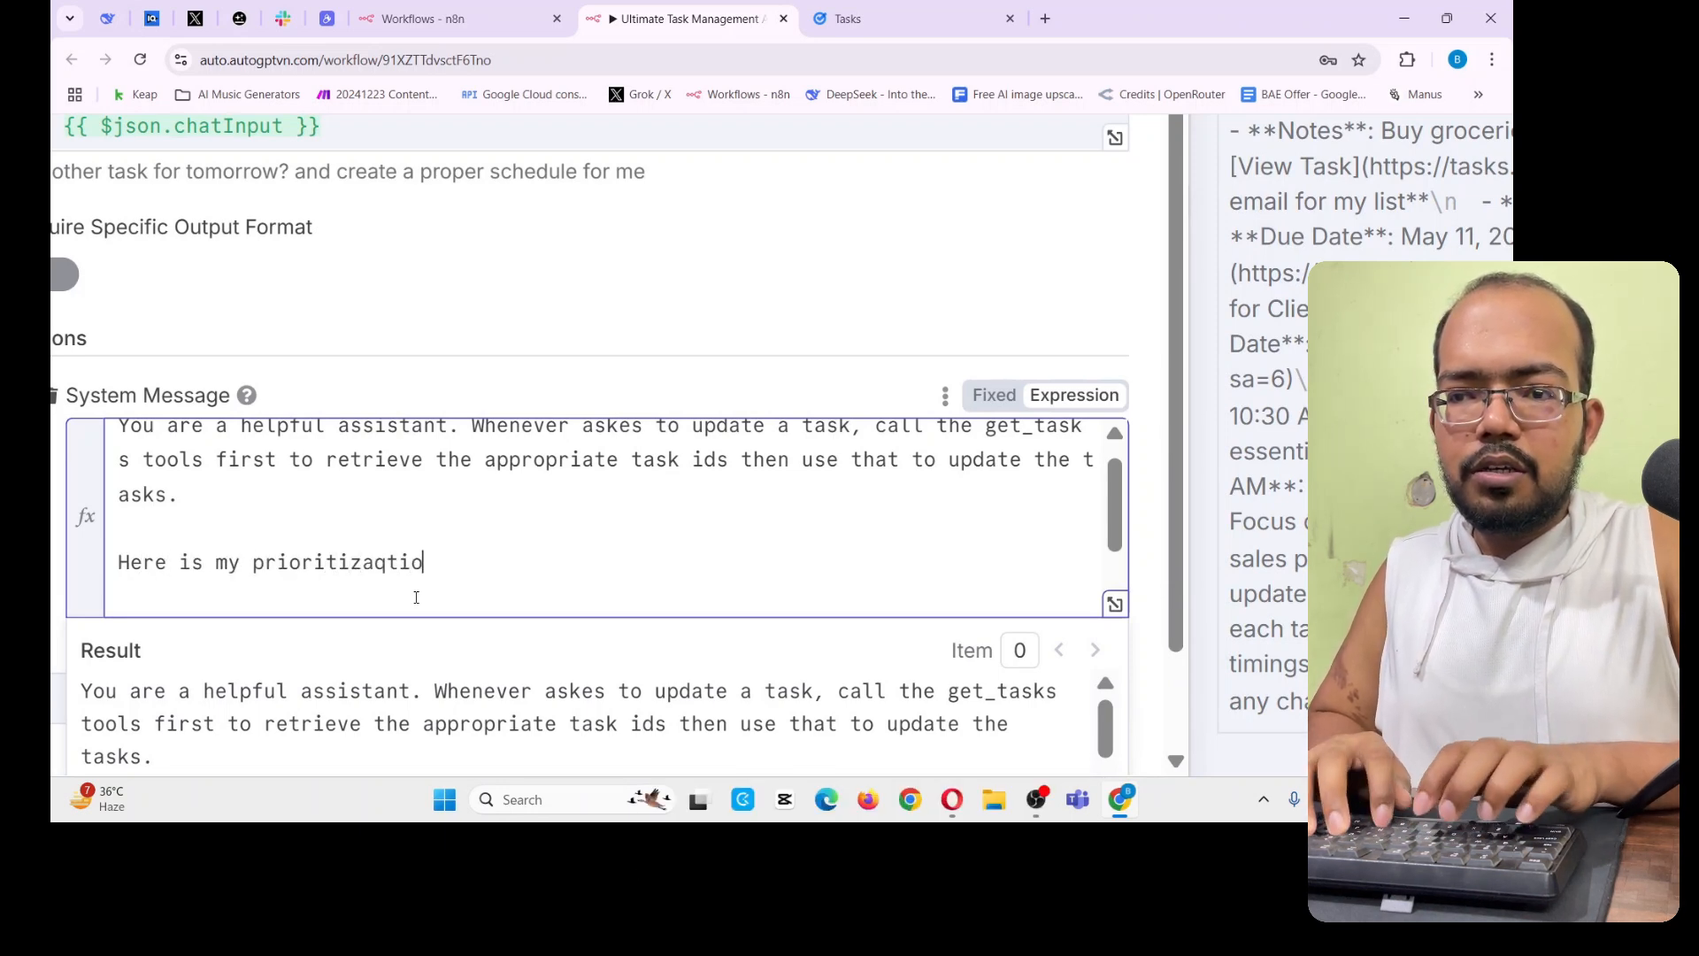
key(BackSpace)
key(BackSpace)
key(BackSpace)
key(BackSpace)
key(BackSpace)
key(BackSpace)
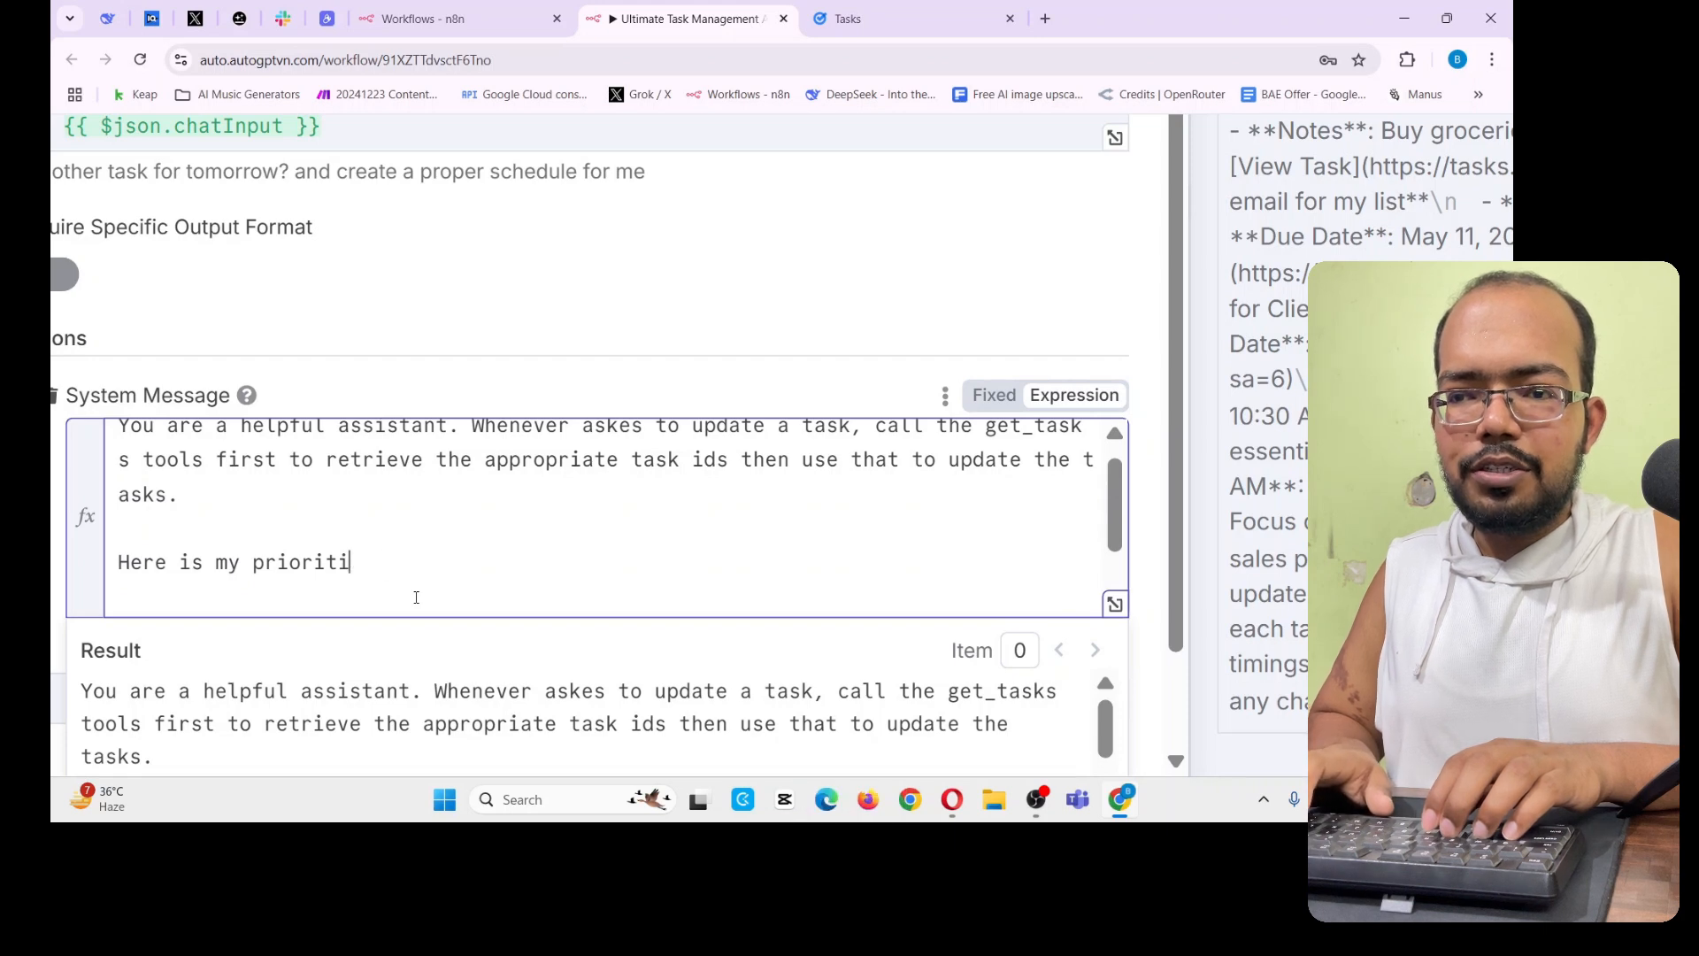
text(zation list)
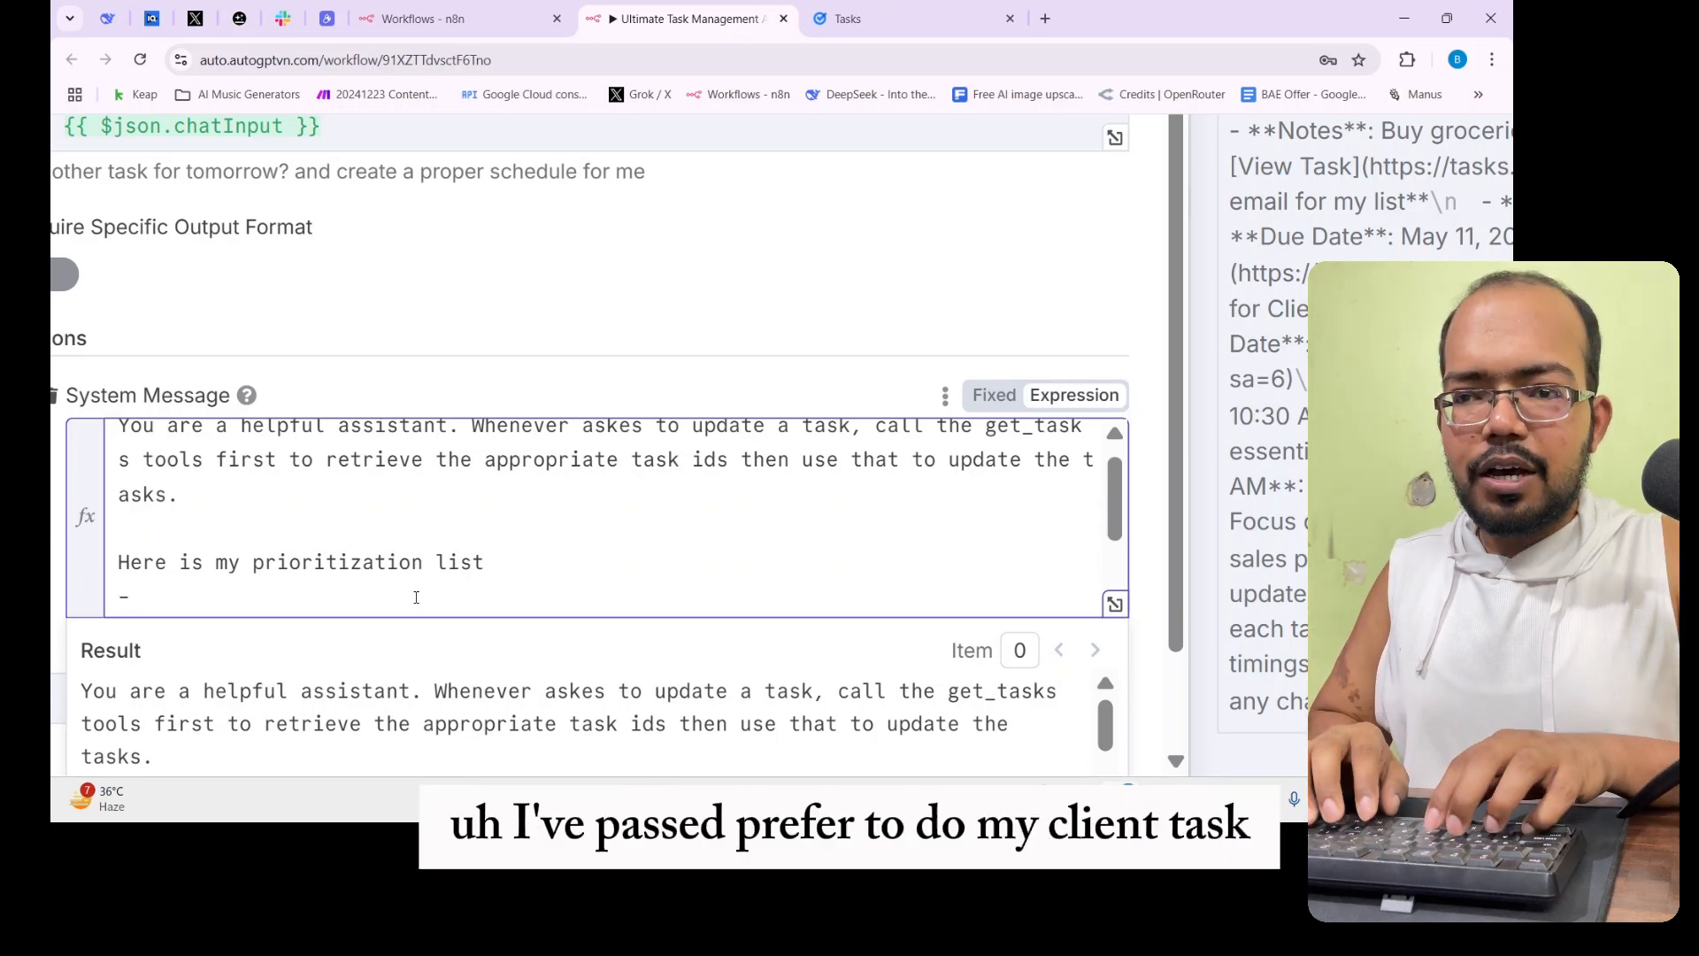
Add the list item "- I first prefer to do my client task which is urgent or due since 2-3 days or more"
text(fer to do my cli)
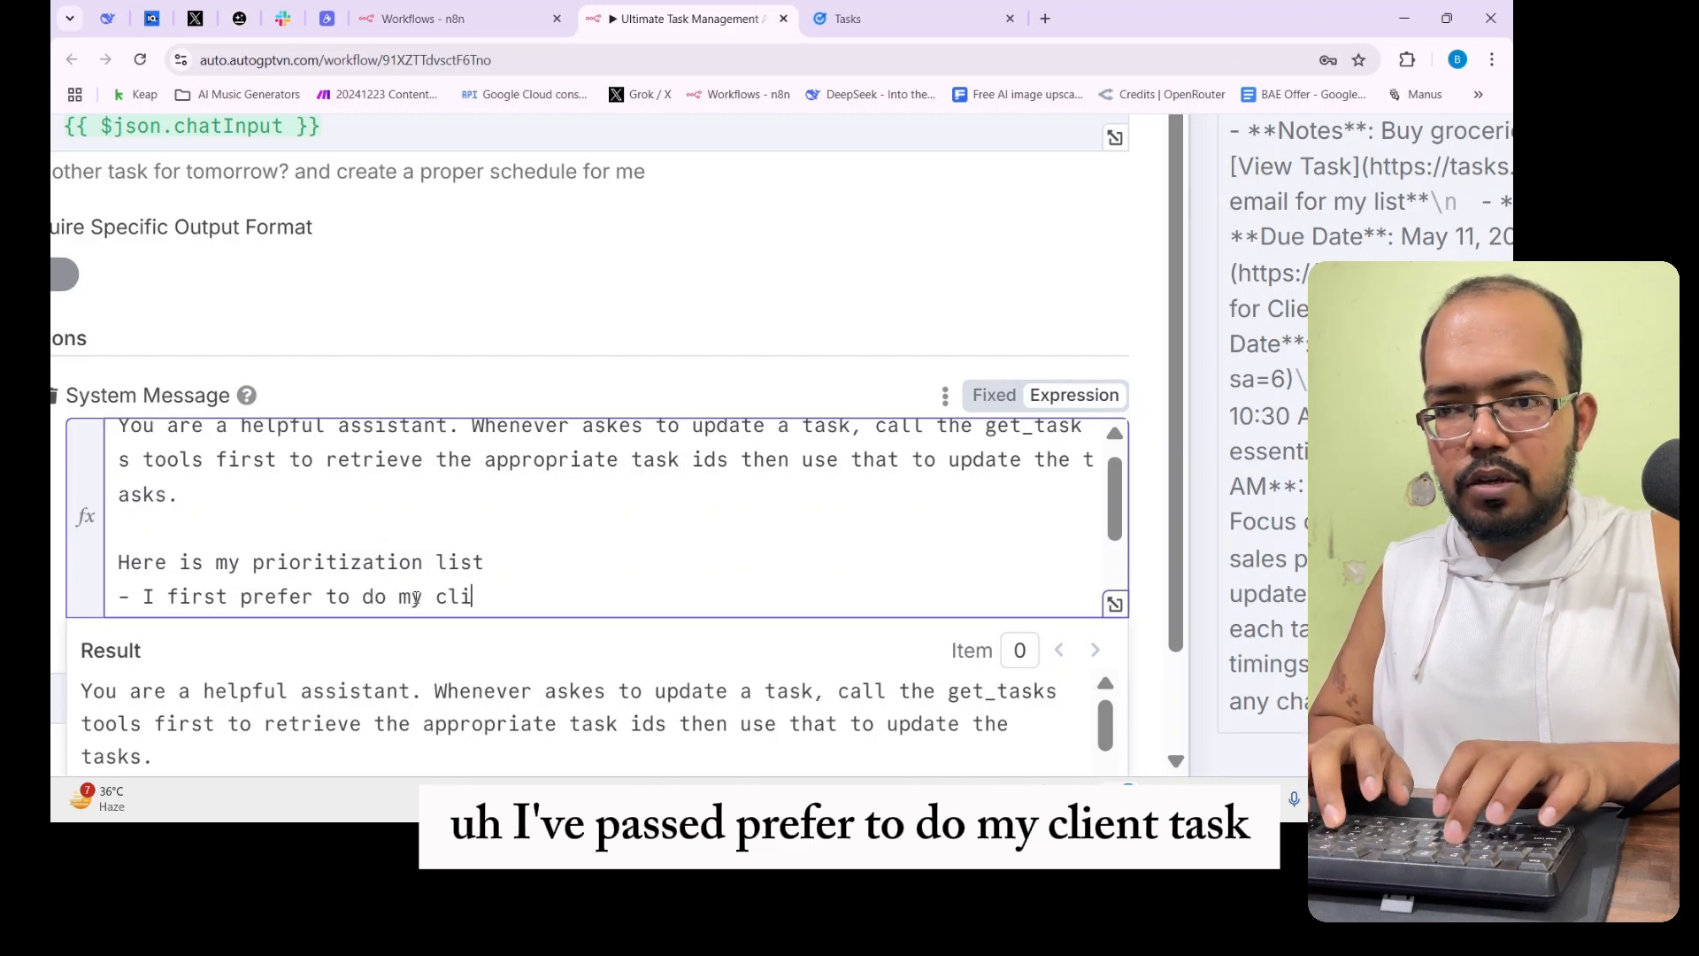
text(ent task )
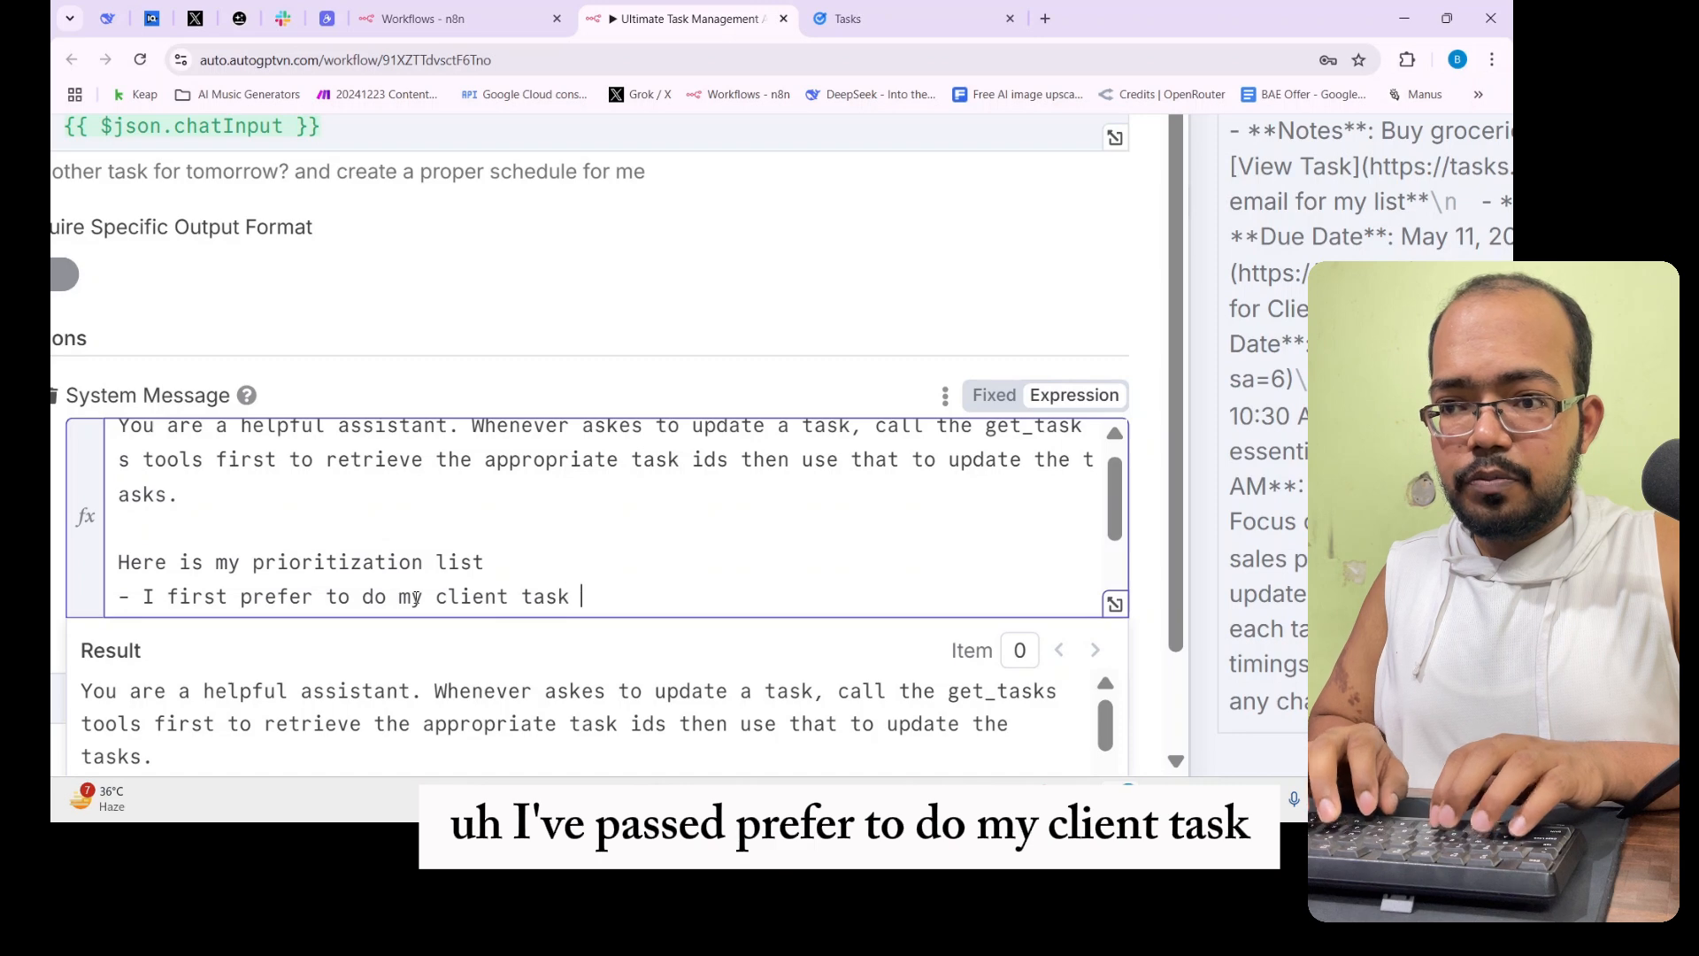
text(which is urge)
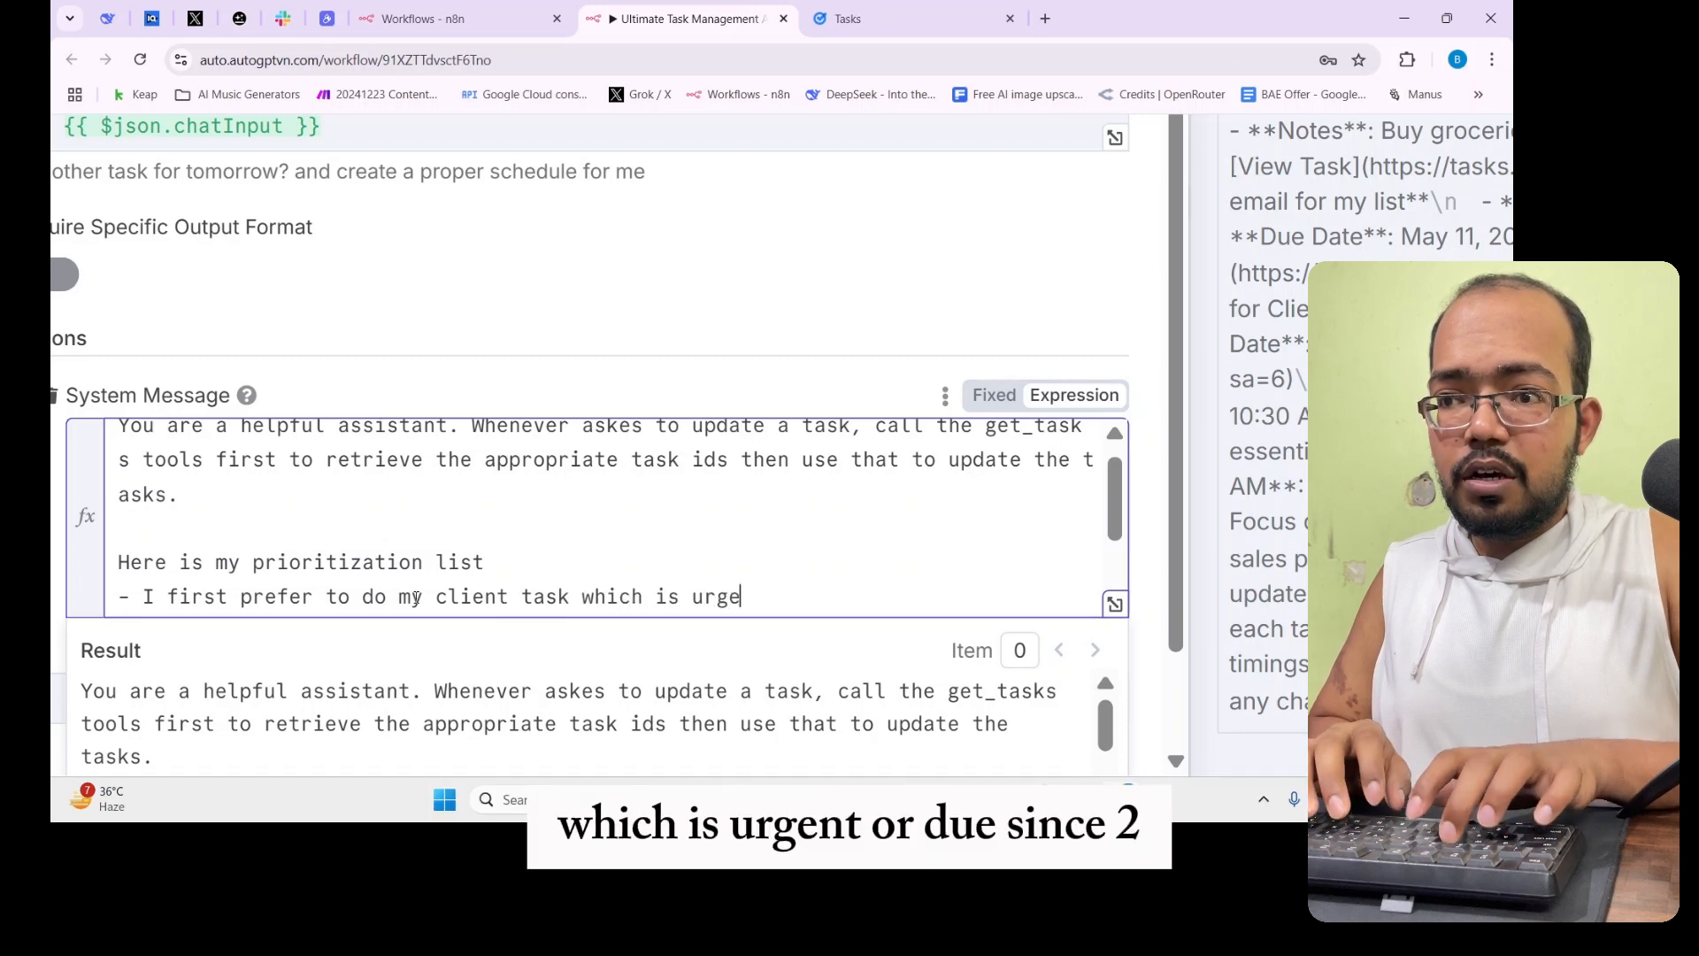
text(nt or due )
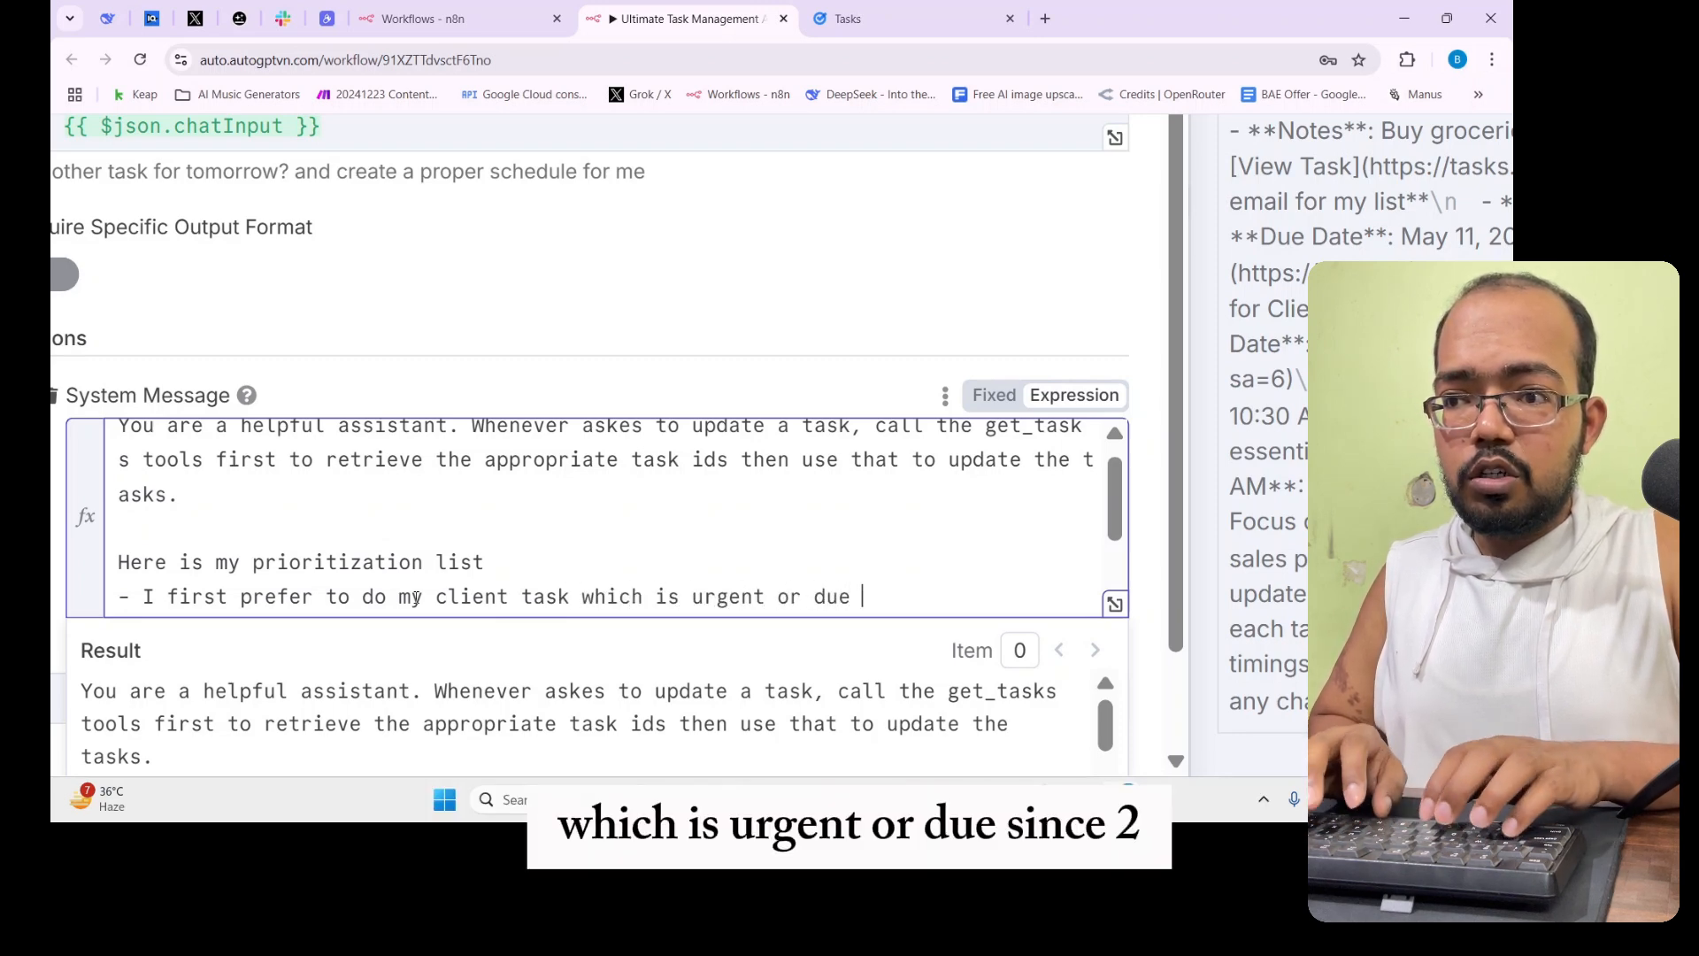
text(since 2-)
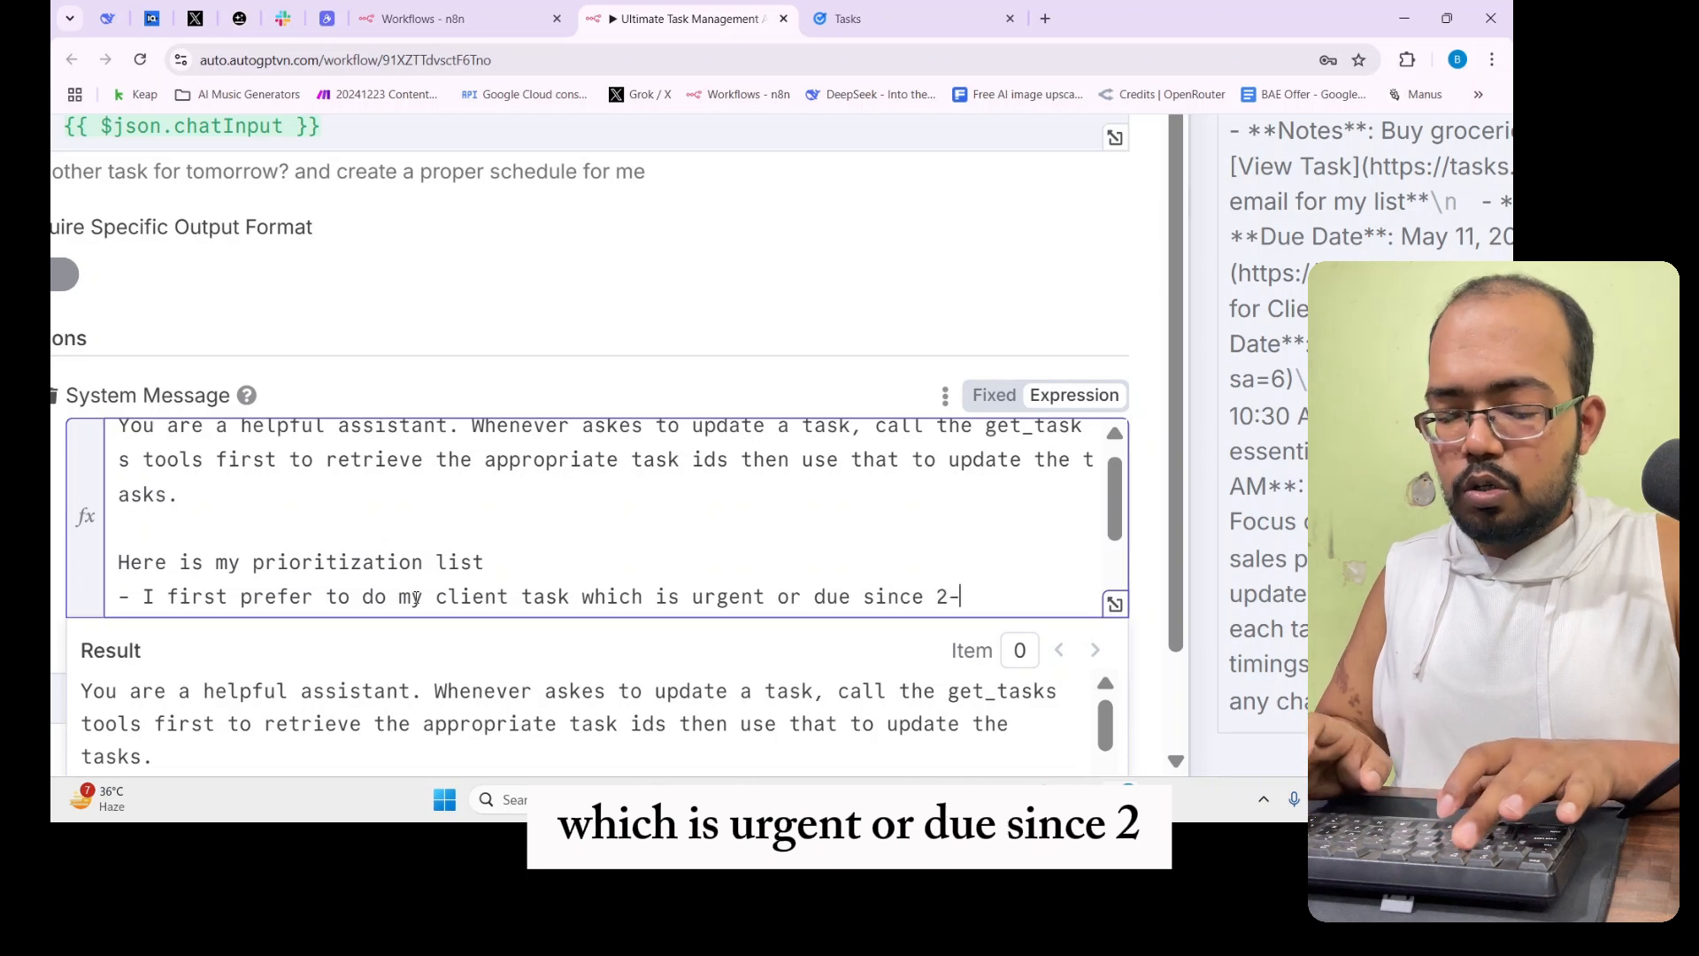
text(3 days or more)
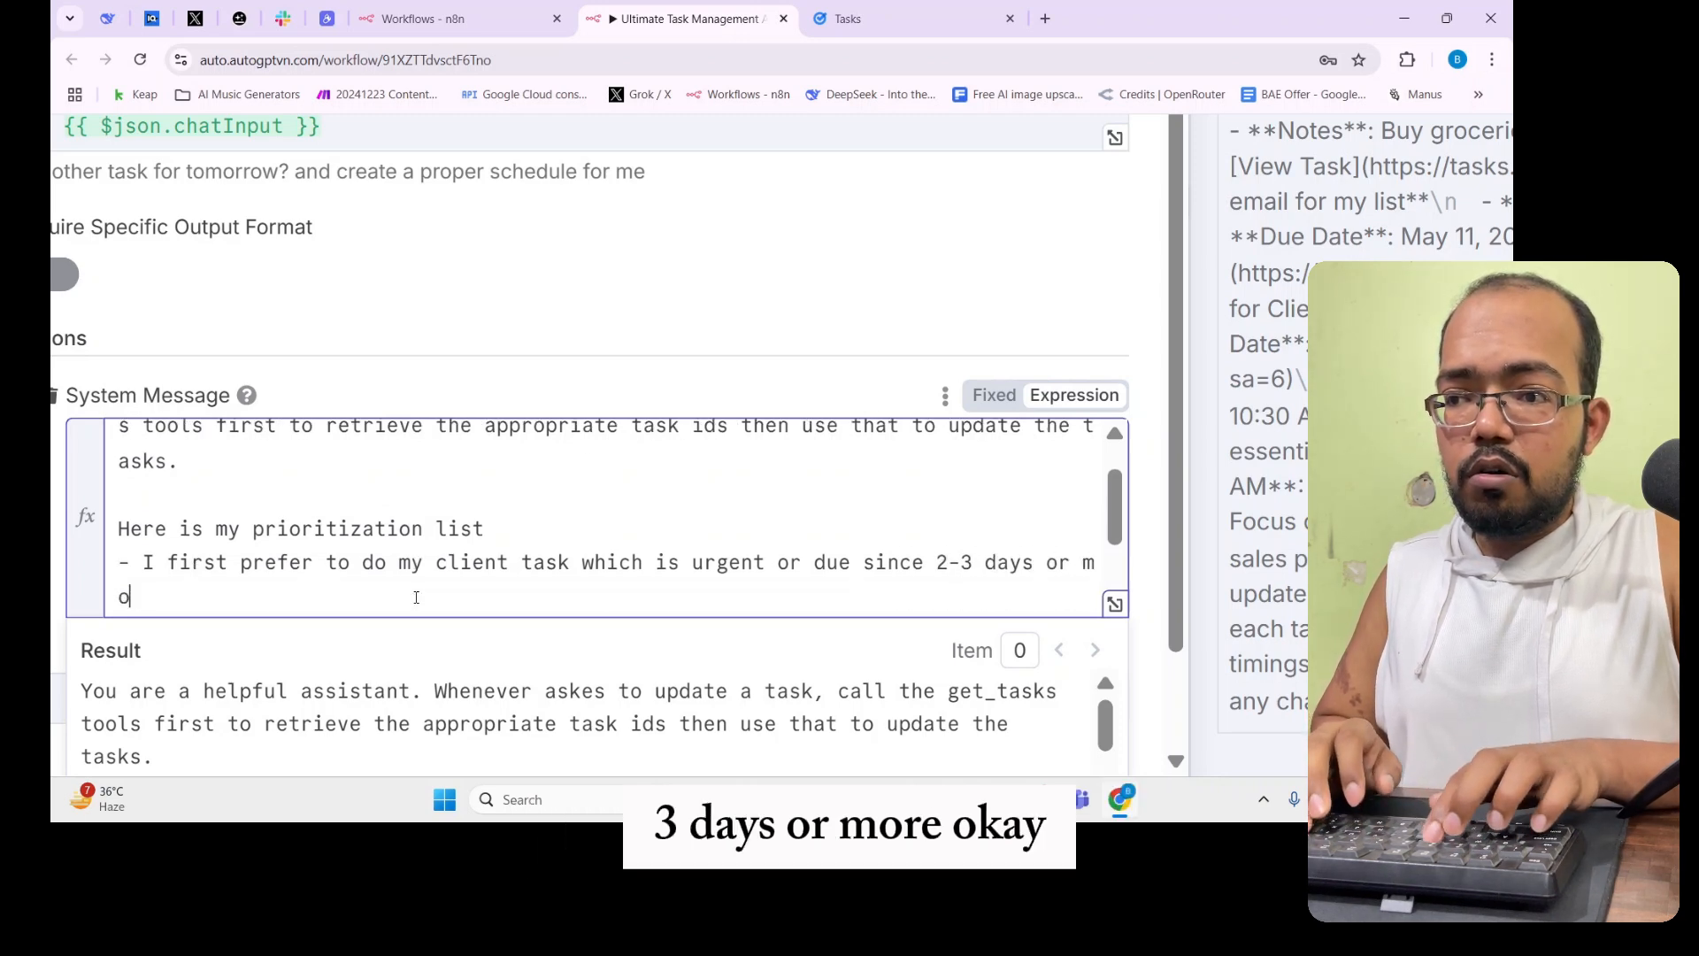
key(Return)
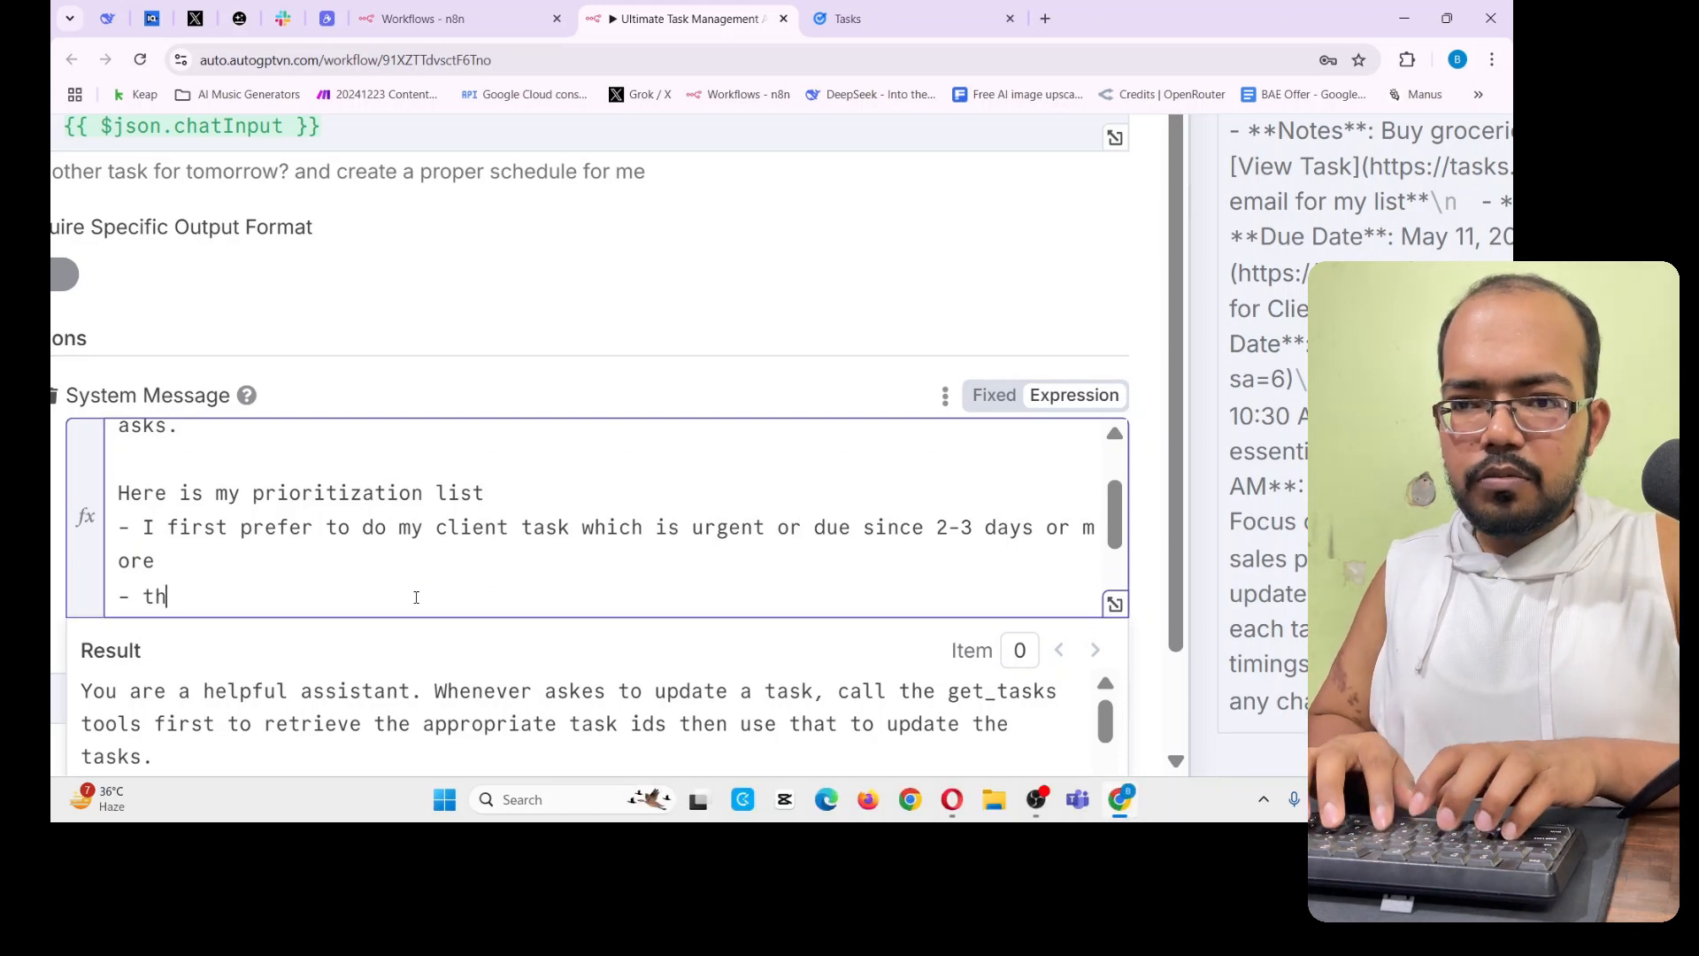
Add the second list item "- then I jump over my planned office work" to the System Message
text(en I jmp)
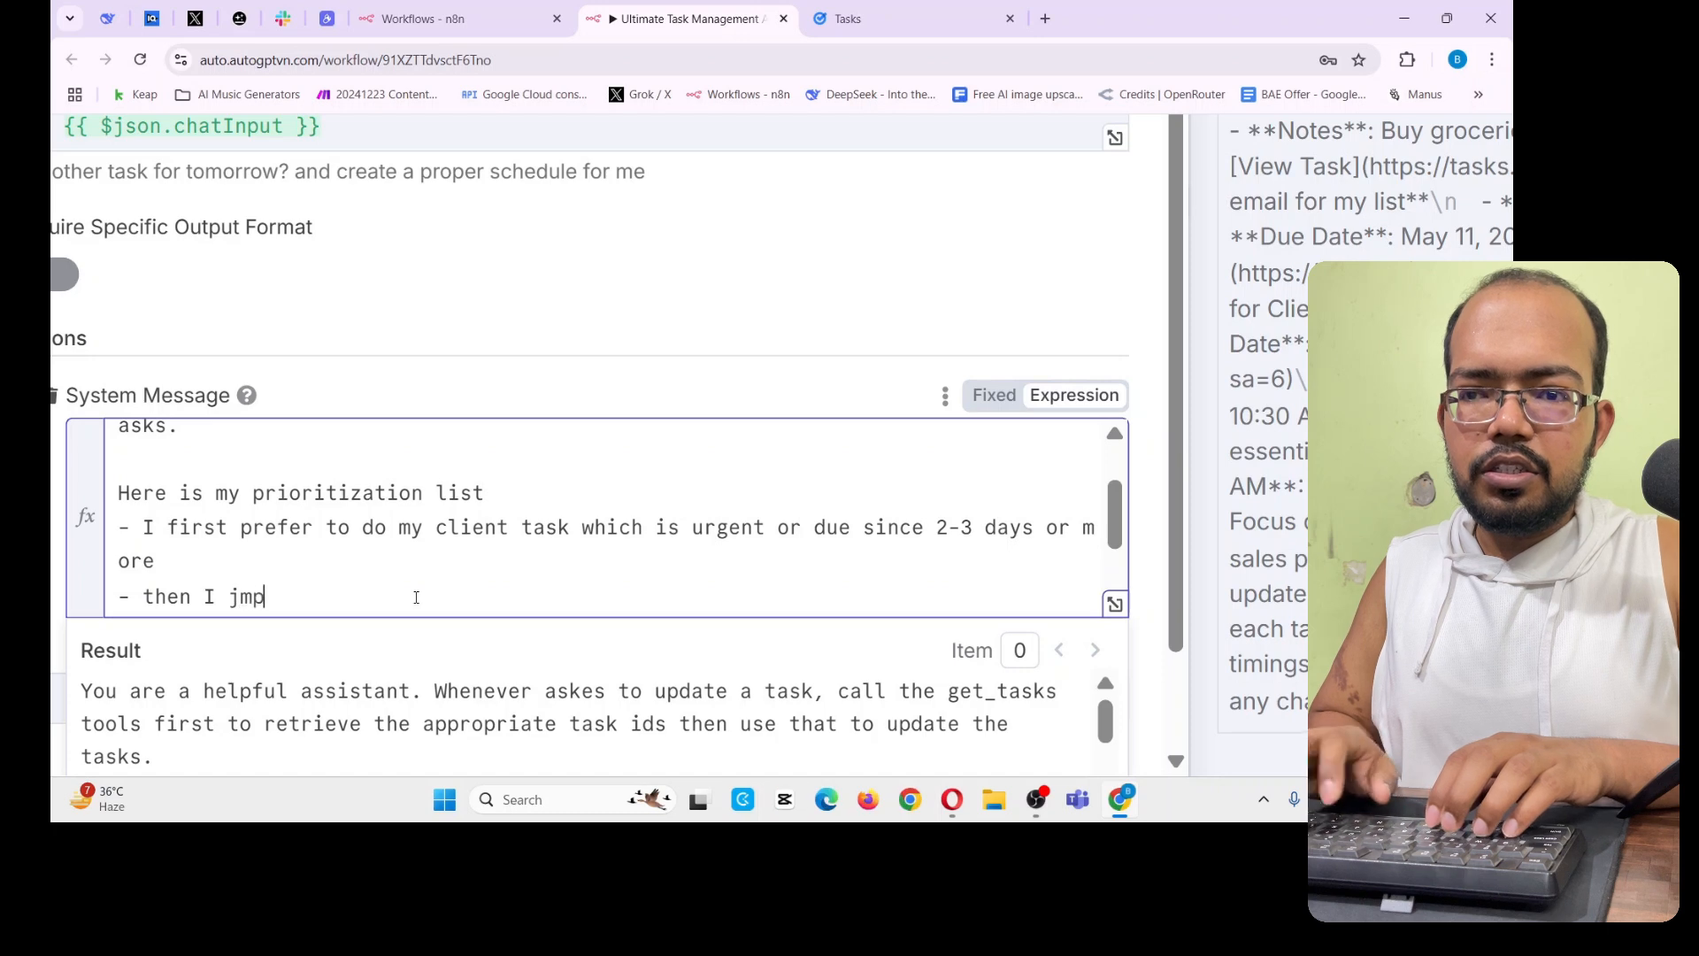
key(BackSpace)
key(BackSpace)
text(ump over)
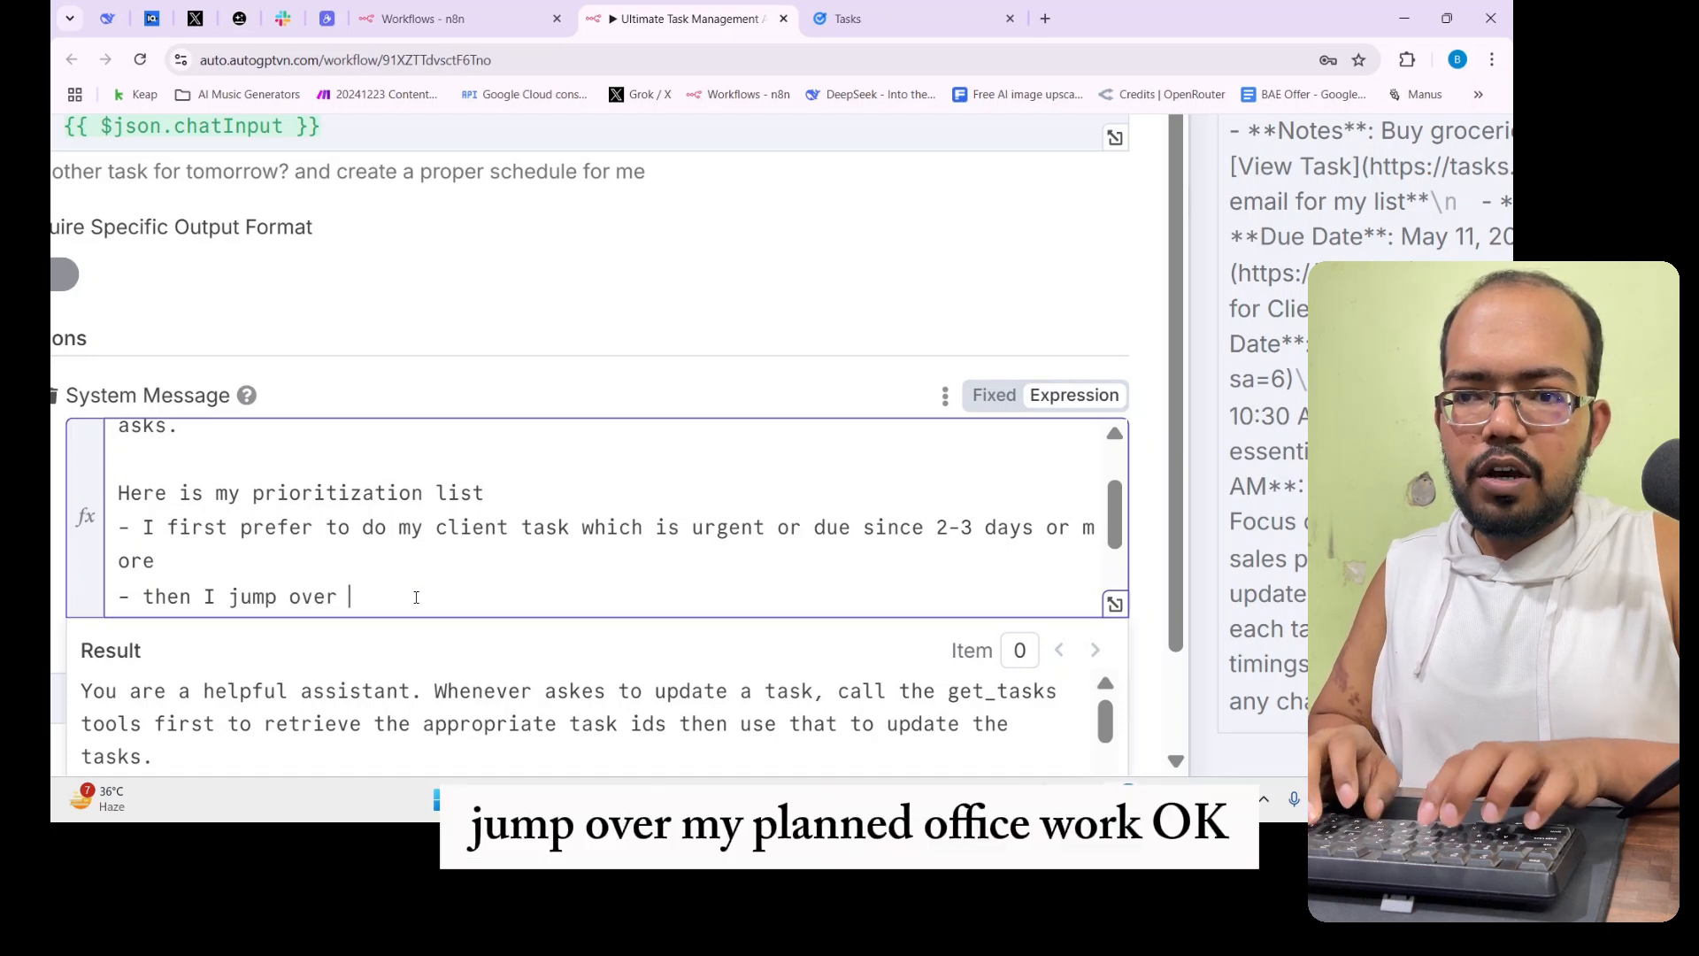
text( my planned of)
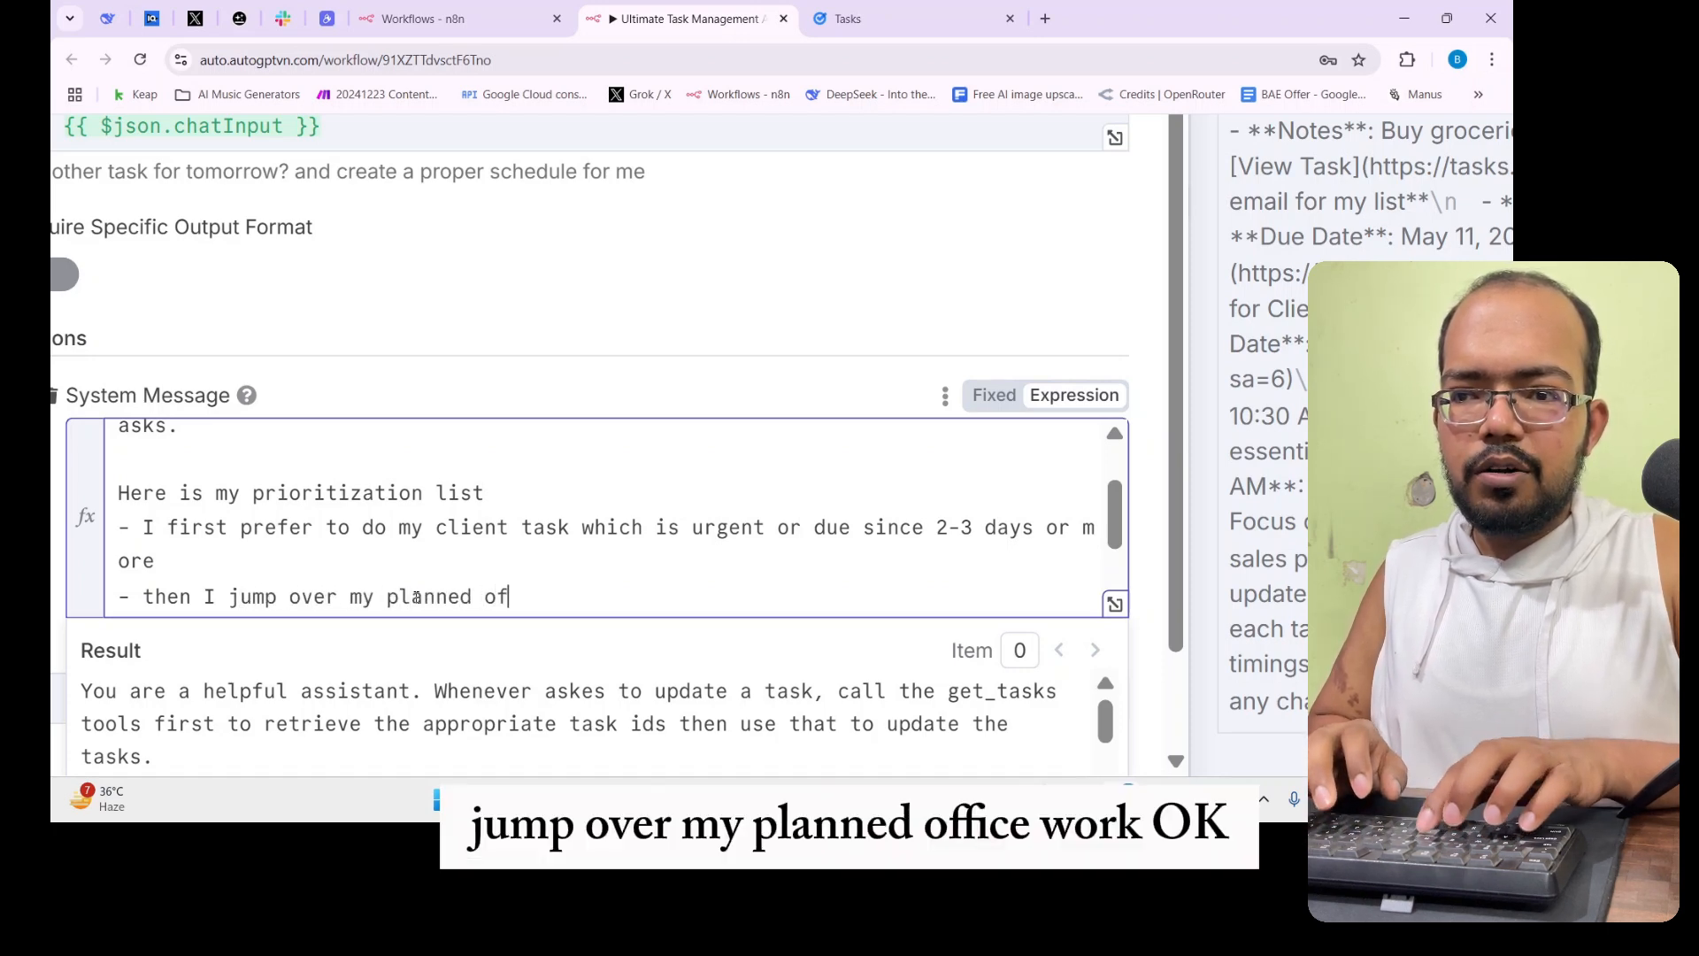
text(fice work)
key(Return)
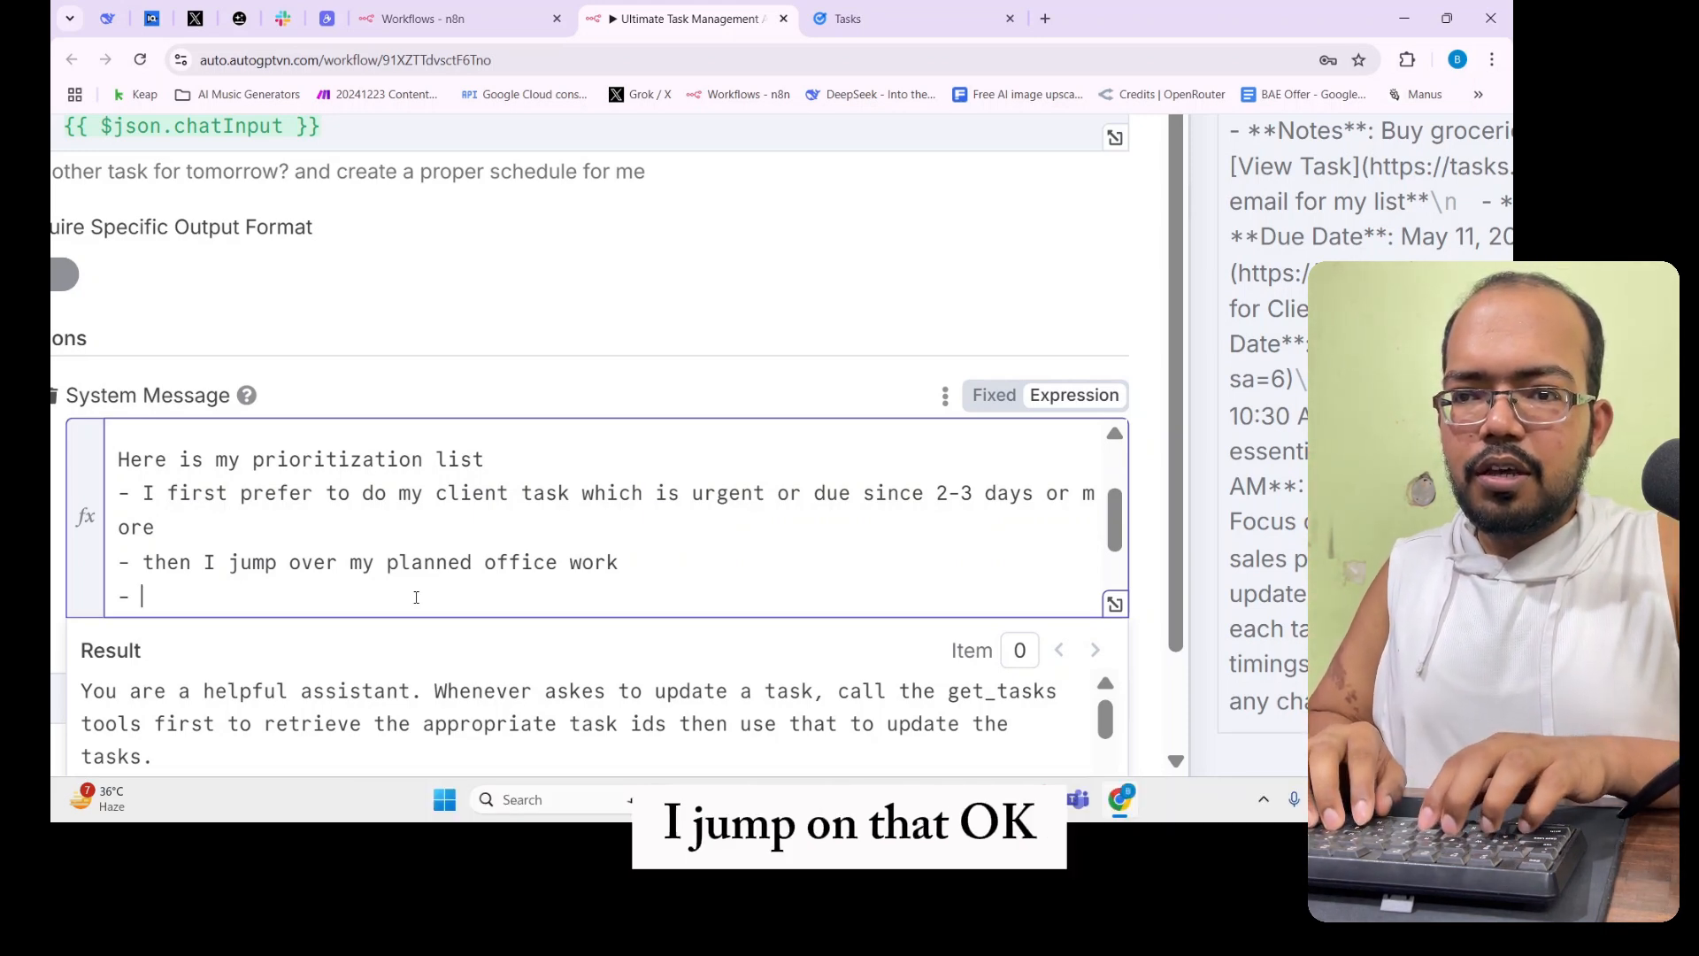
Add the third list item "- then I prefer to allot some personal time" and return to the workflow canvas
text(then I pr)
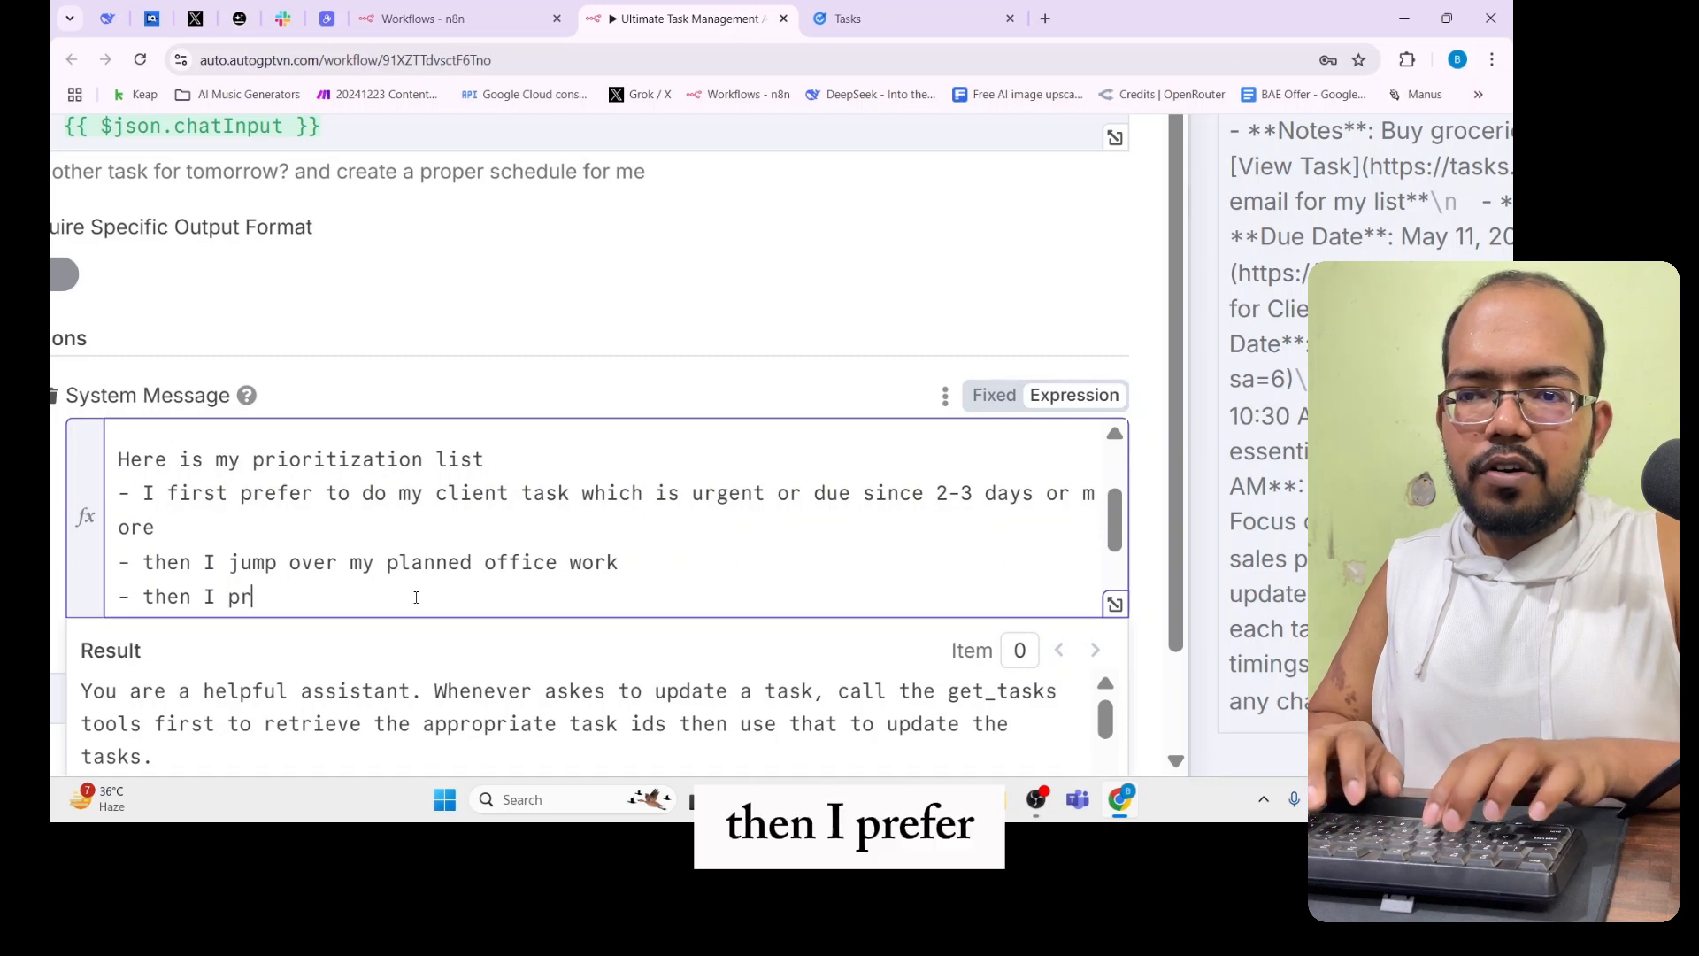
text(efer)
key(BackSpace)
text(efer to )
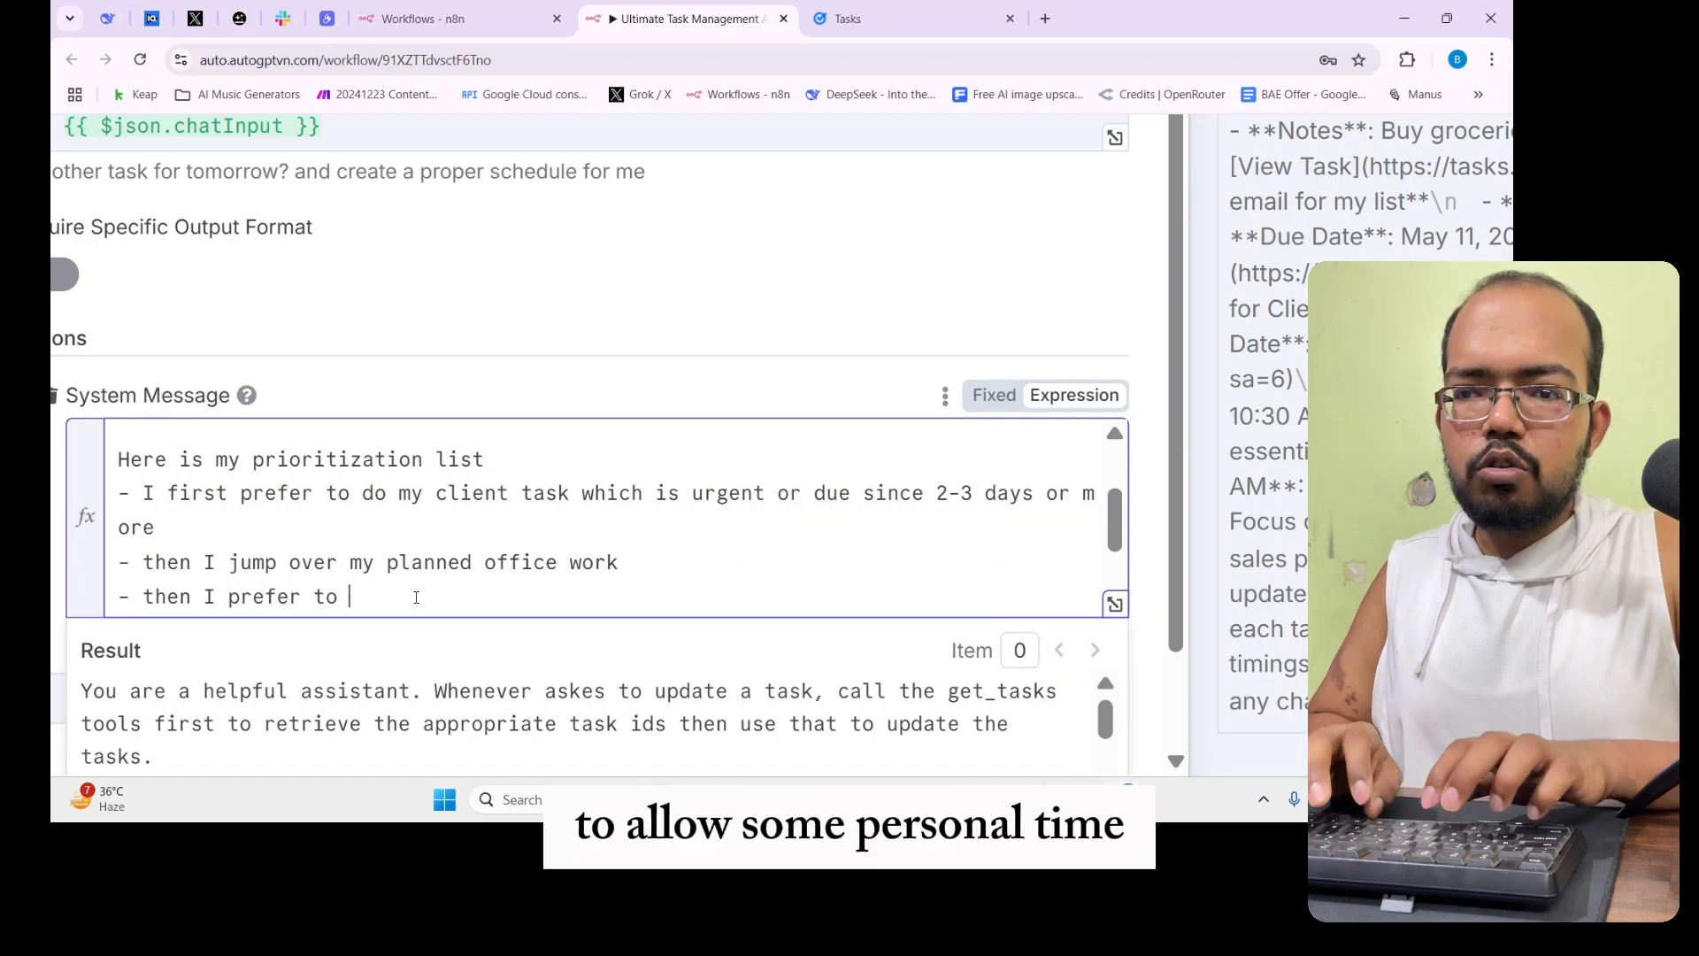
text(allot s)
text(ome personal time)
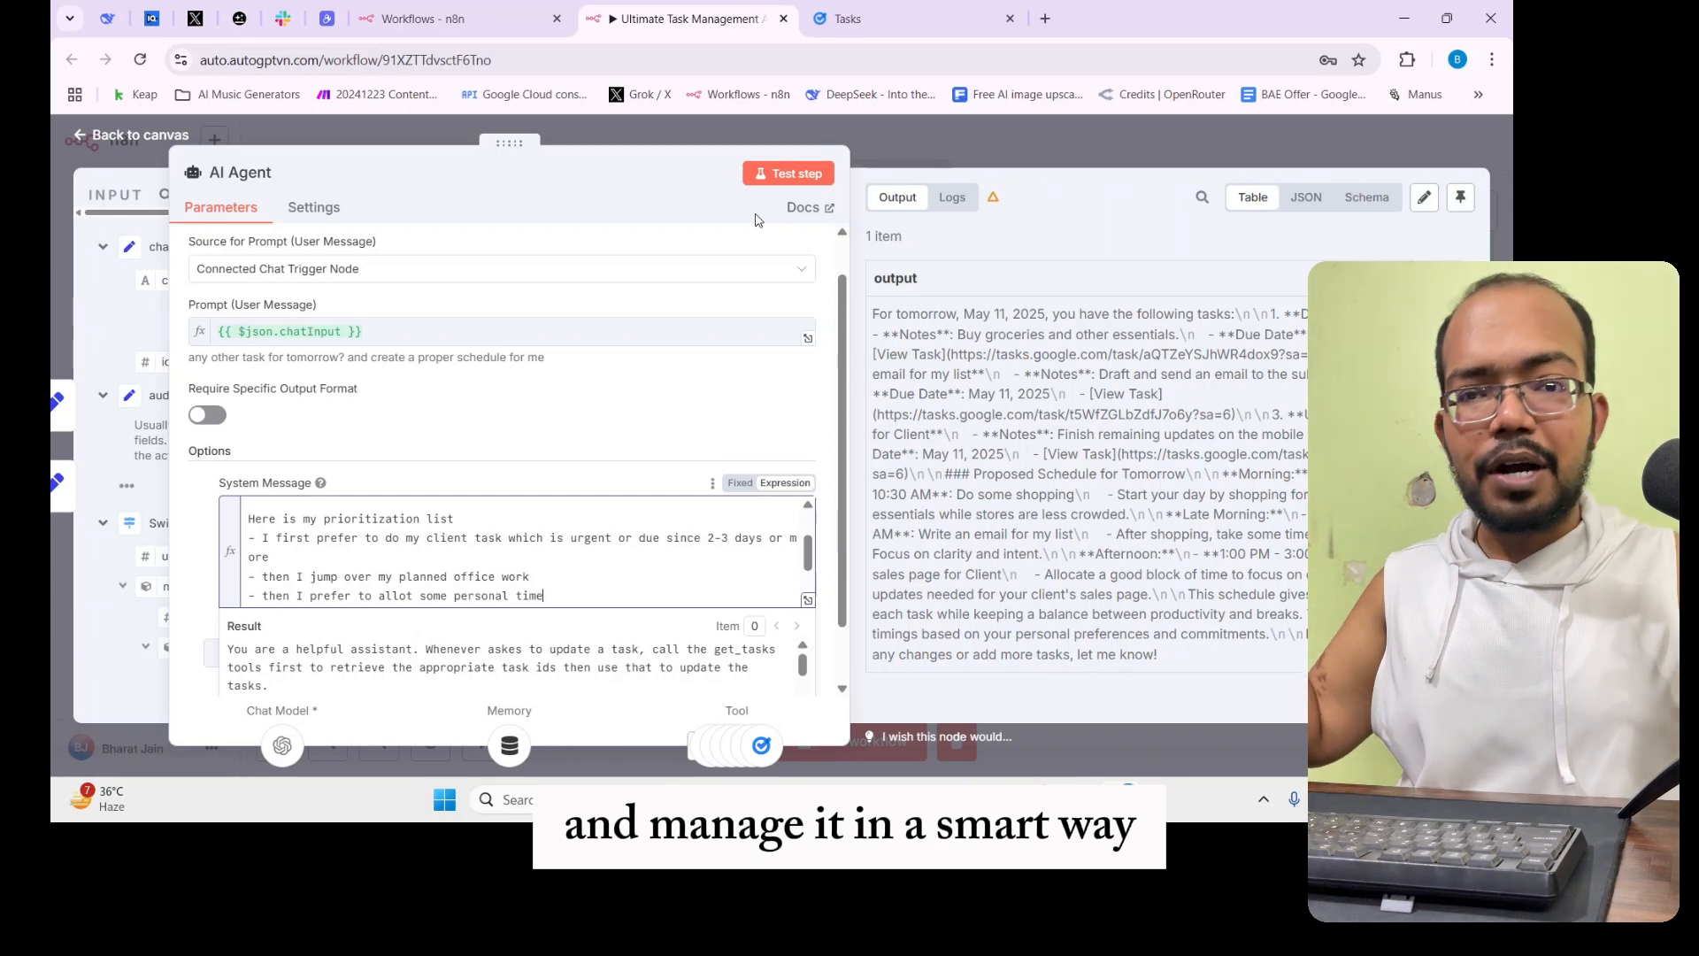
click(1049, 140)
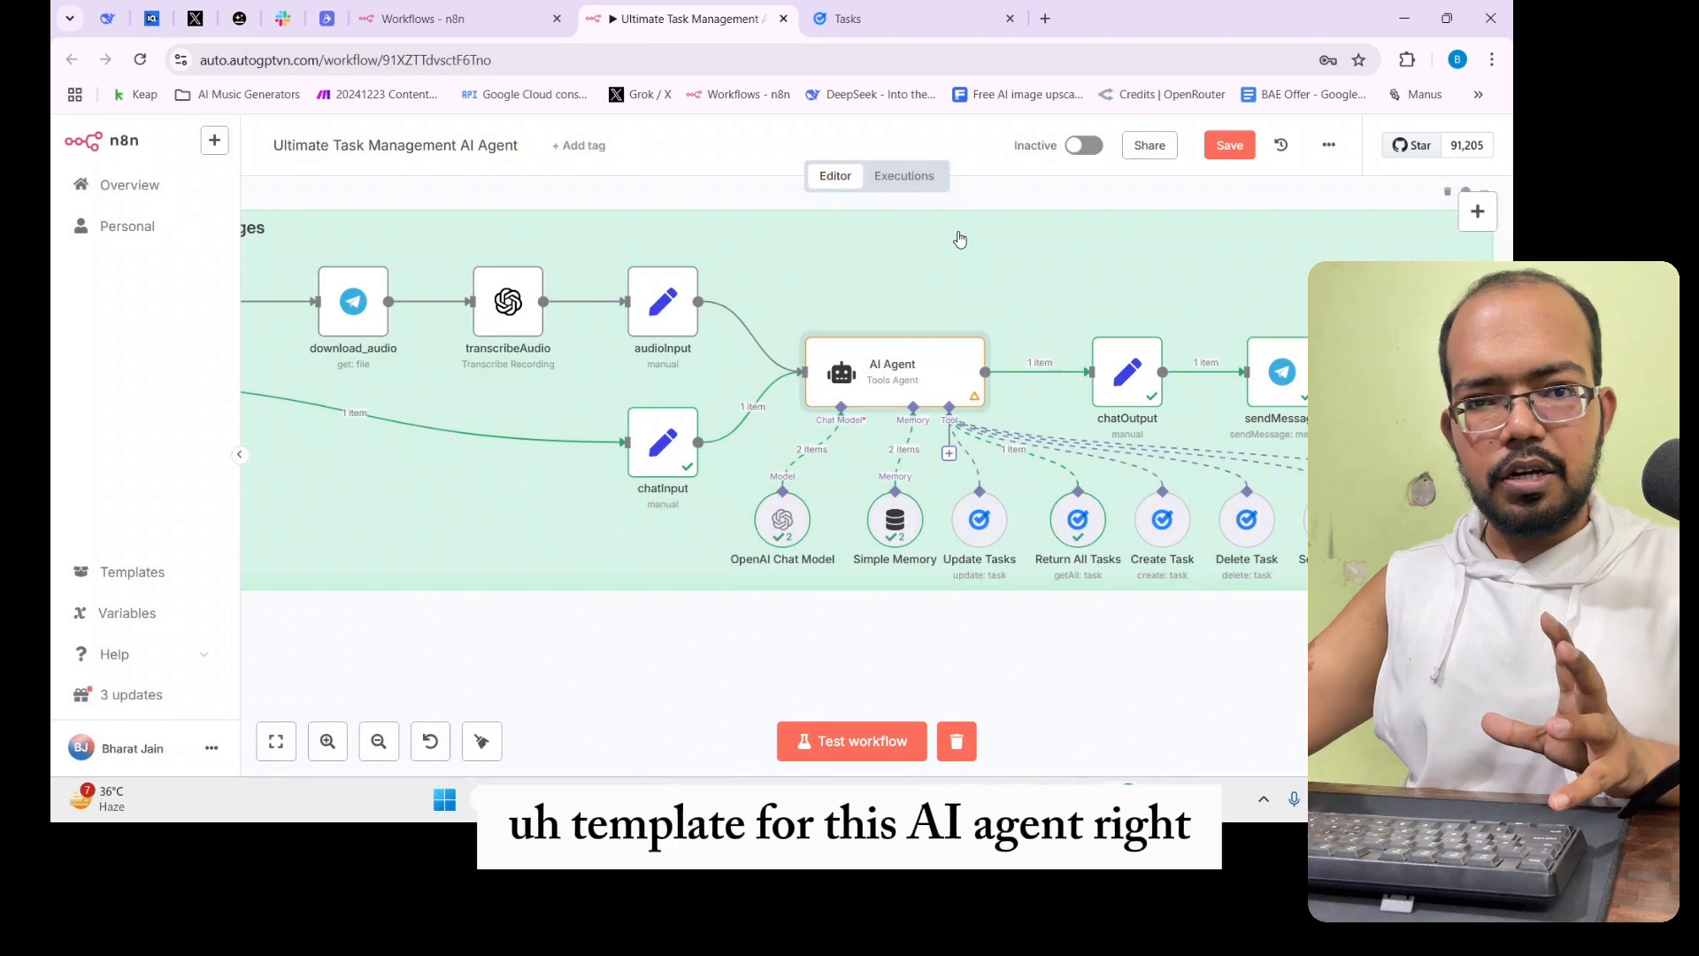
scroll(406, 430, down, 5)
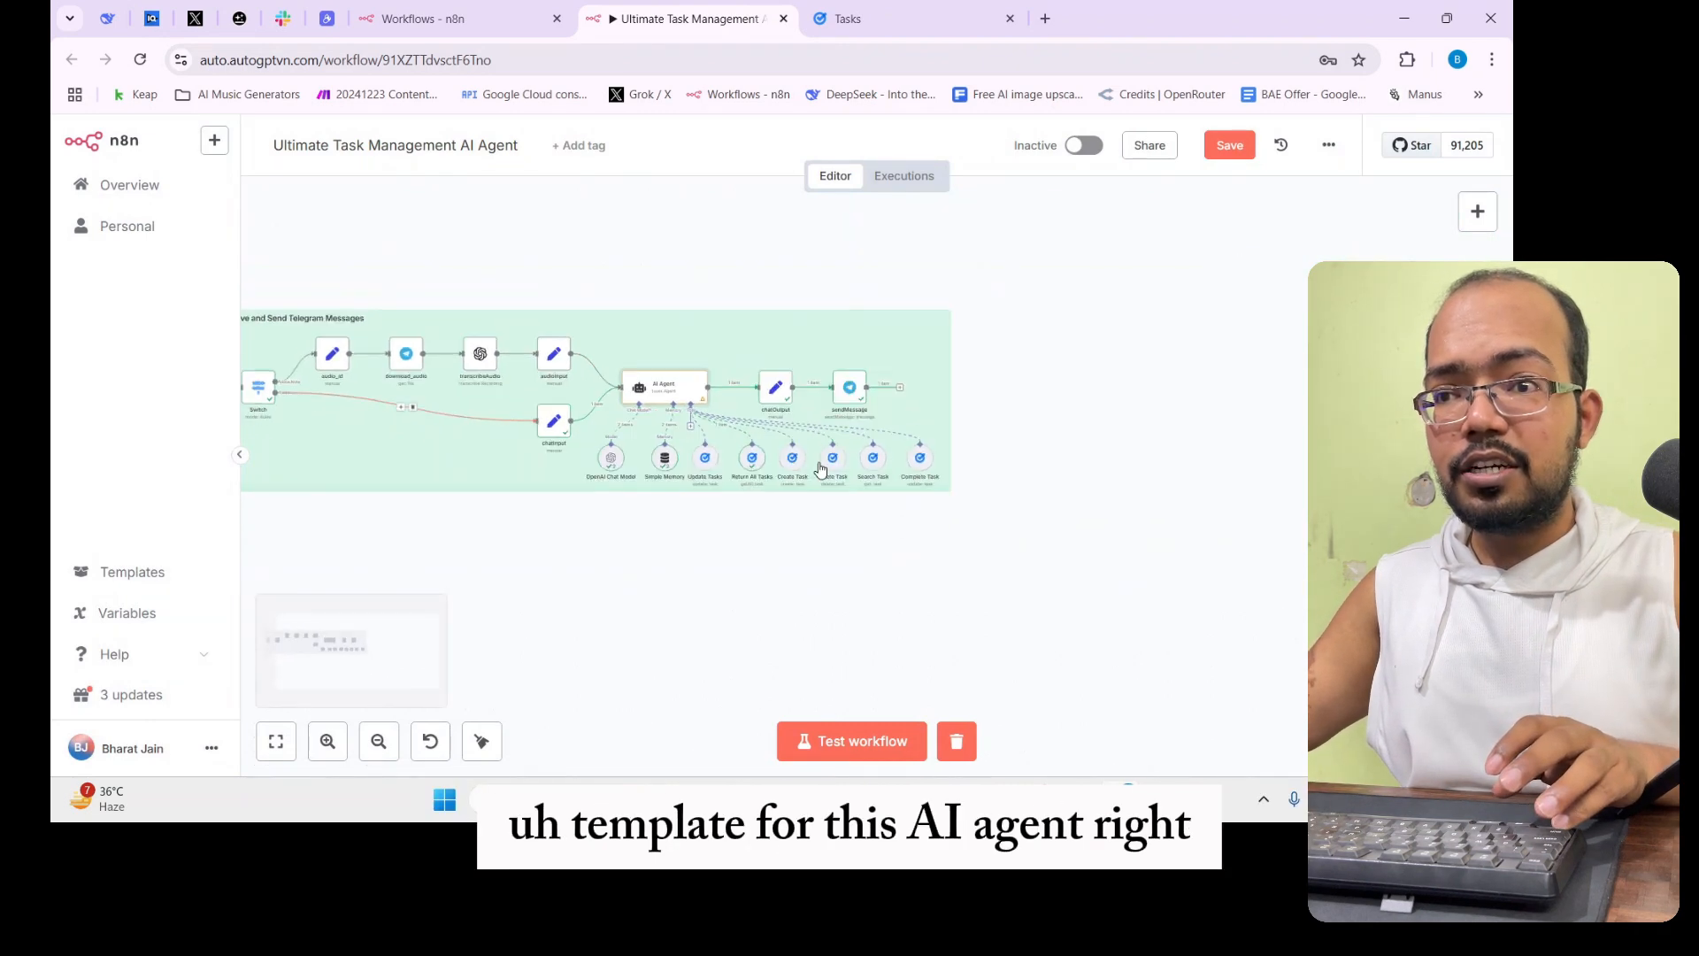
scroll(406, 430, up, 2)
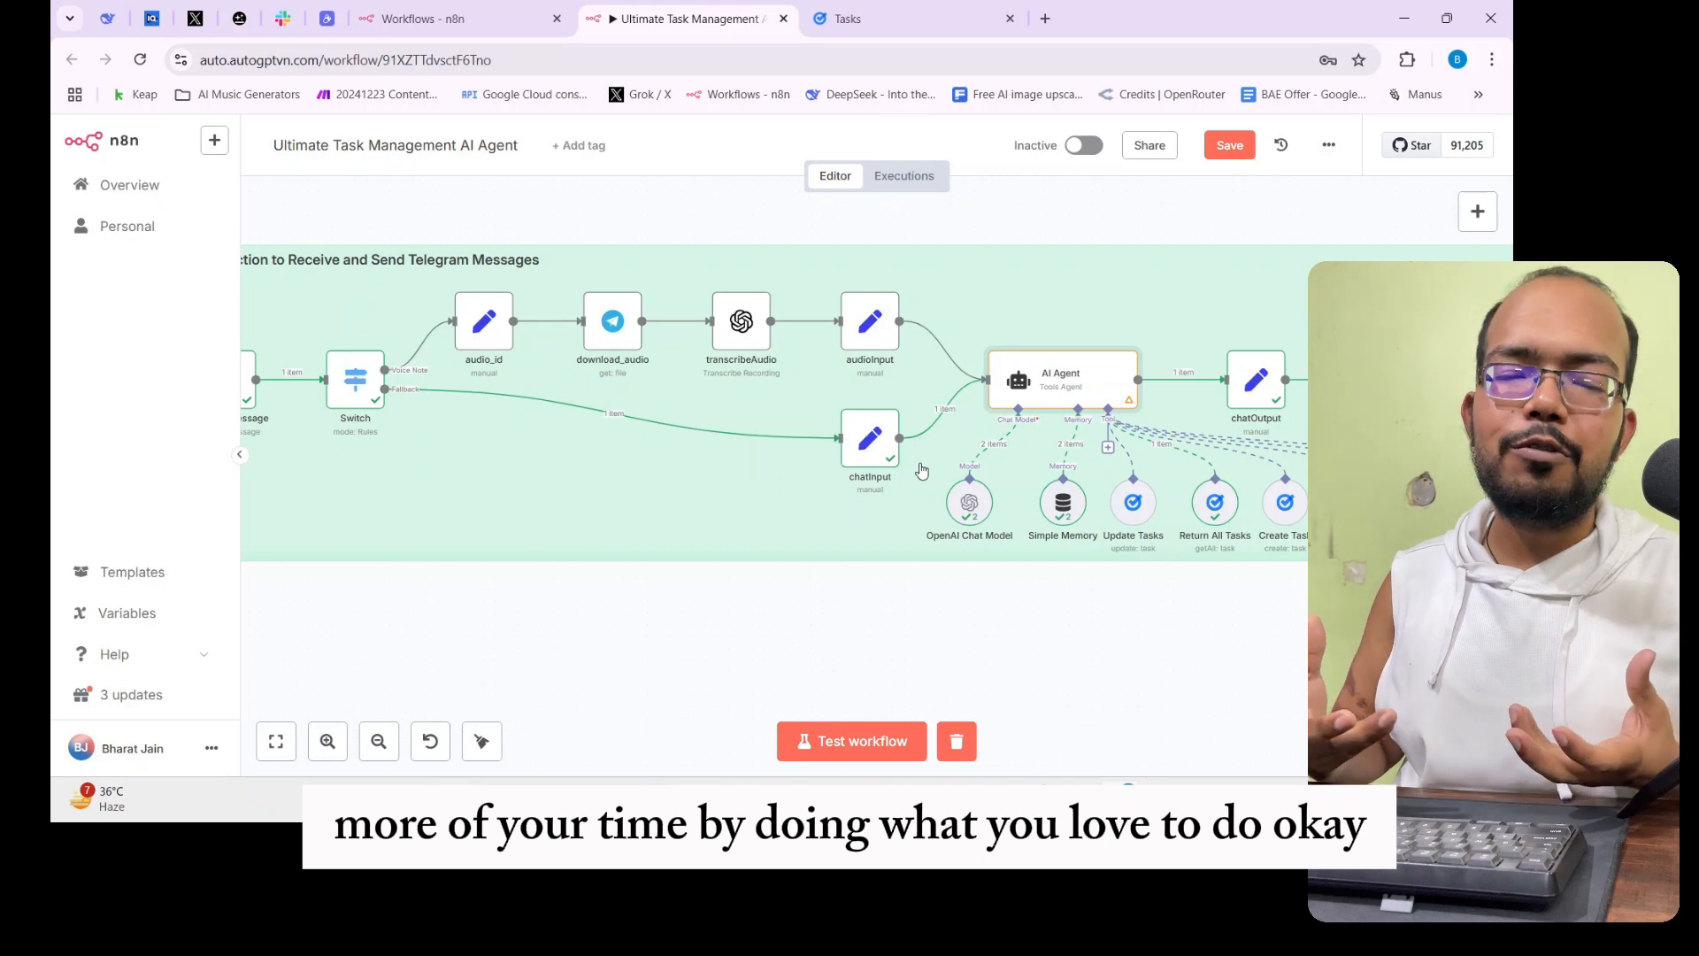
key(1)
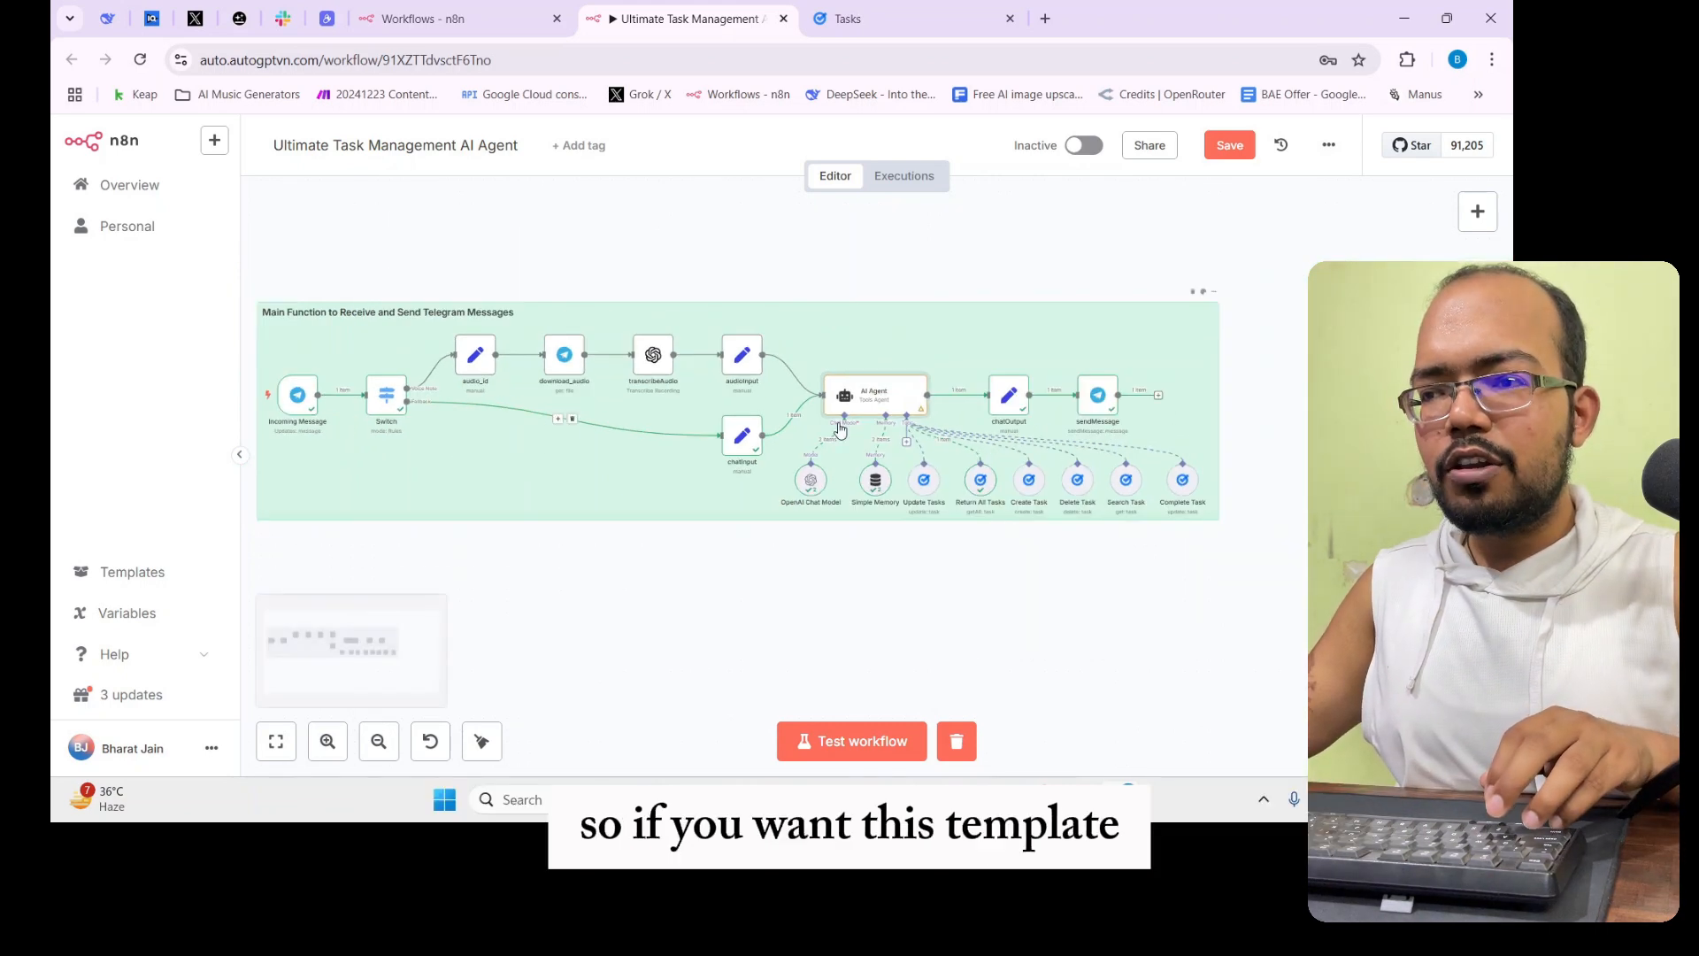
scroll(332, 364, up, 1)
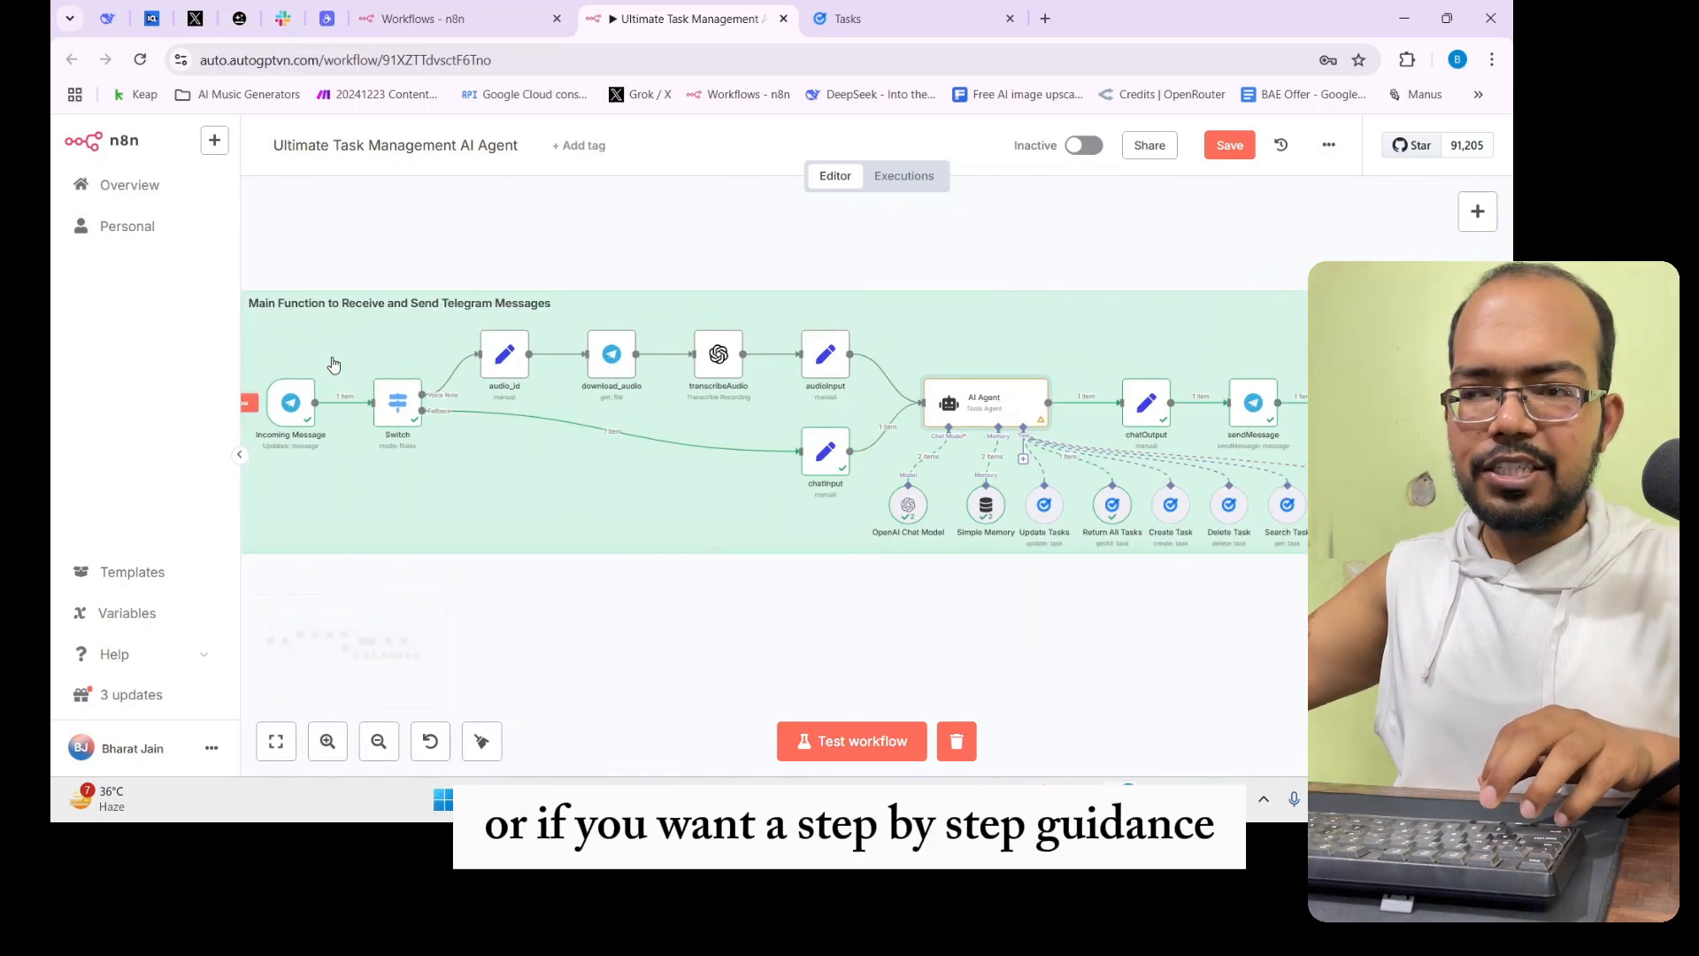